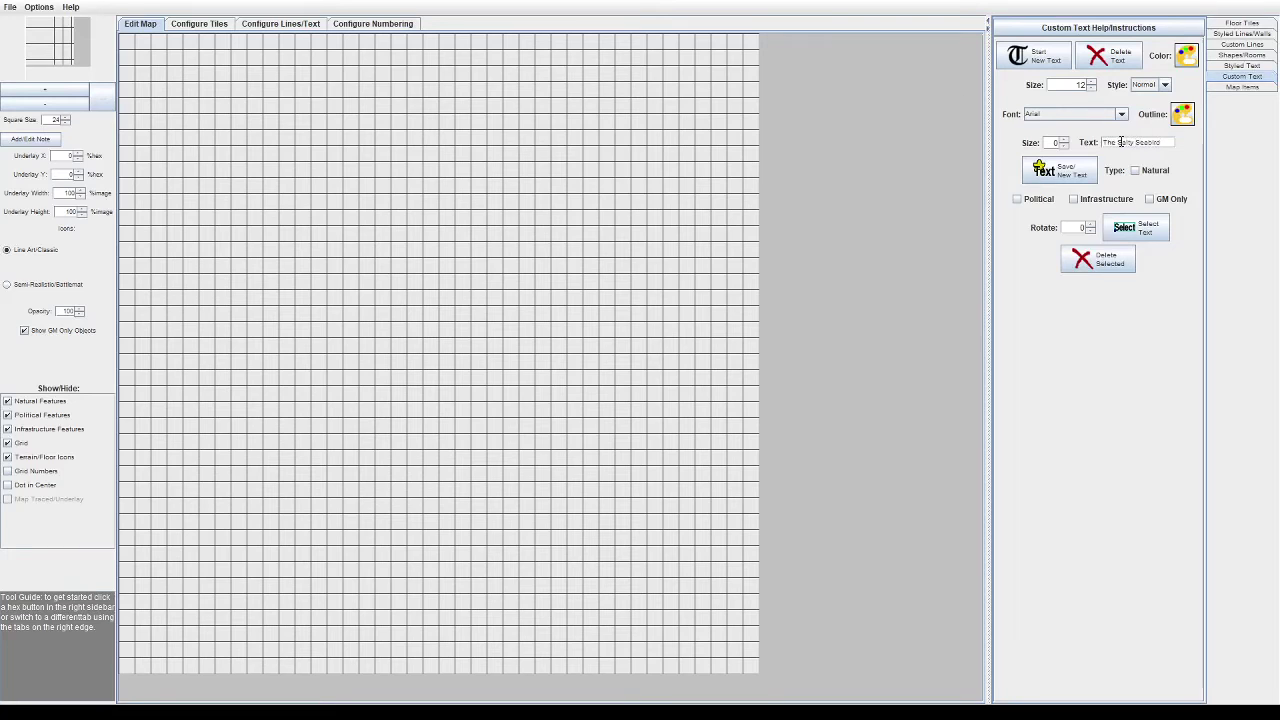
Step: Place the custom text "The Salty Seabird" at size 10 near the map's upper-right corner
double_click(1081, 84)
left_click(1033, 56)
left_click(543, 85)
left_click_drag(570, 79, 616, 62)
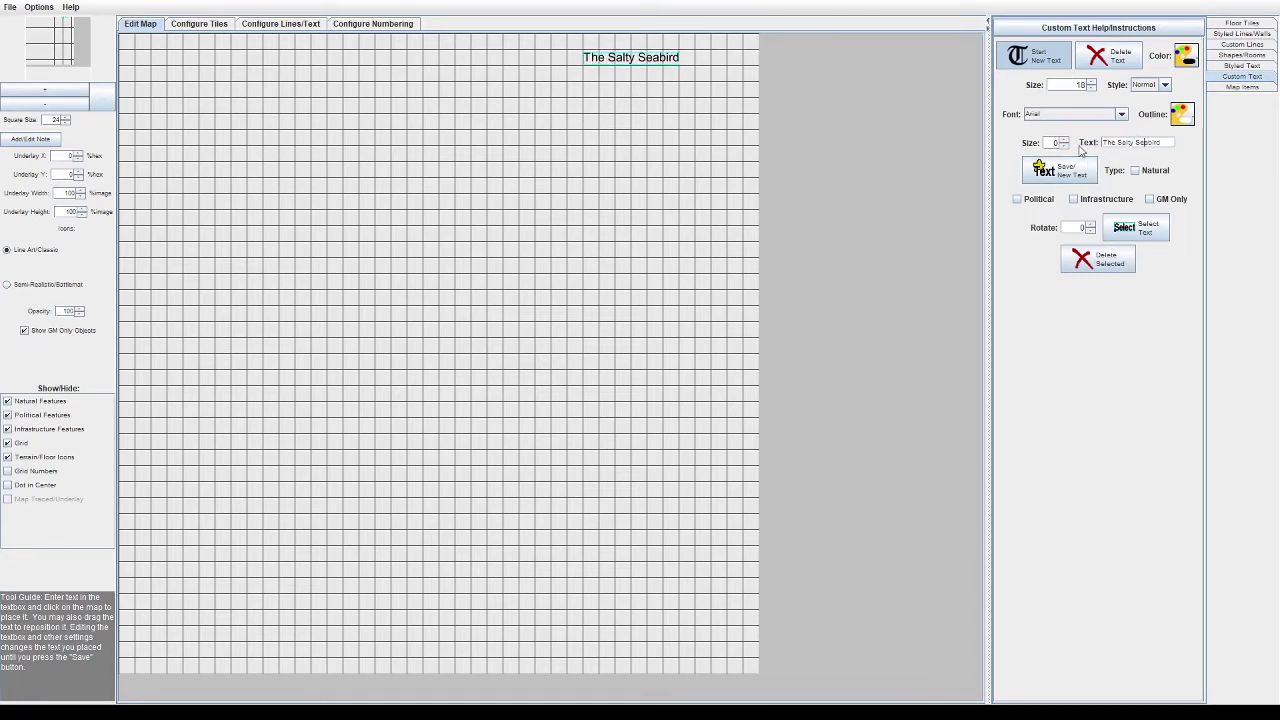
Step: Draw a thin black styled wall four squares west, four squares south and one square east in the map's upper left
left_click(1243, 88)
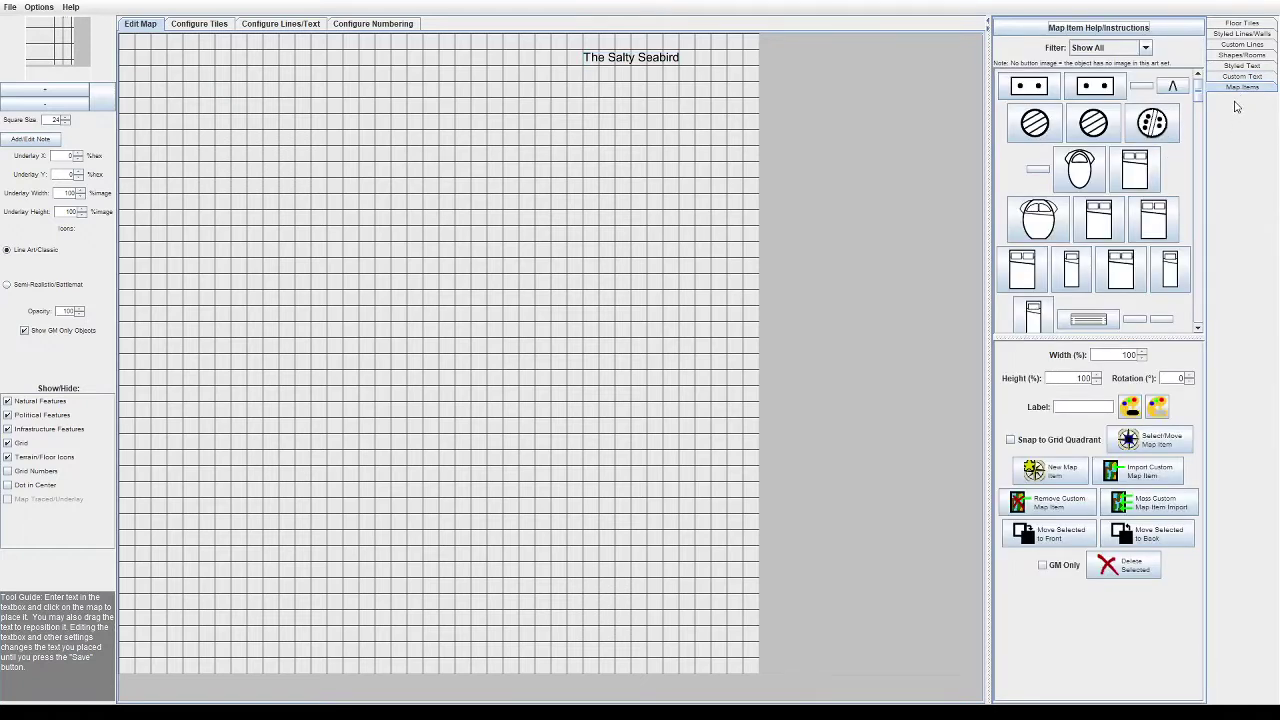
left_click(1242, 44)
left_click(1242, 34)
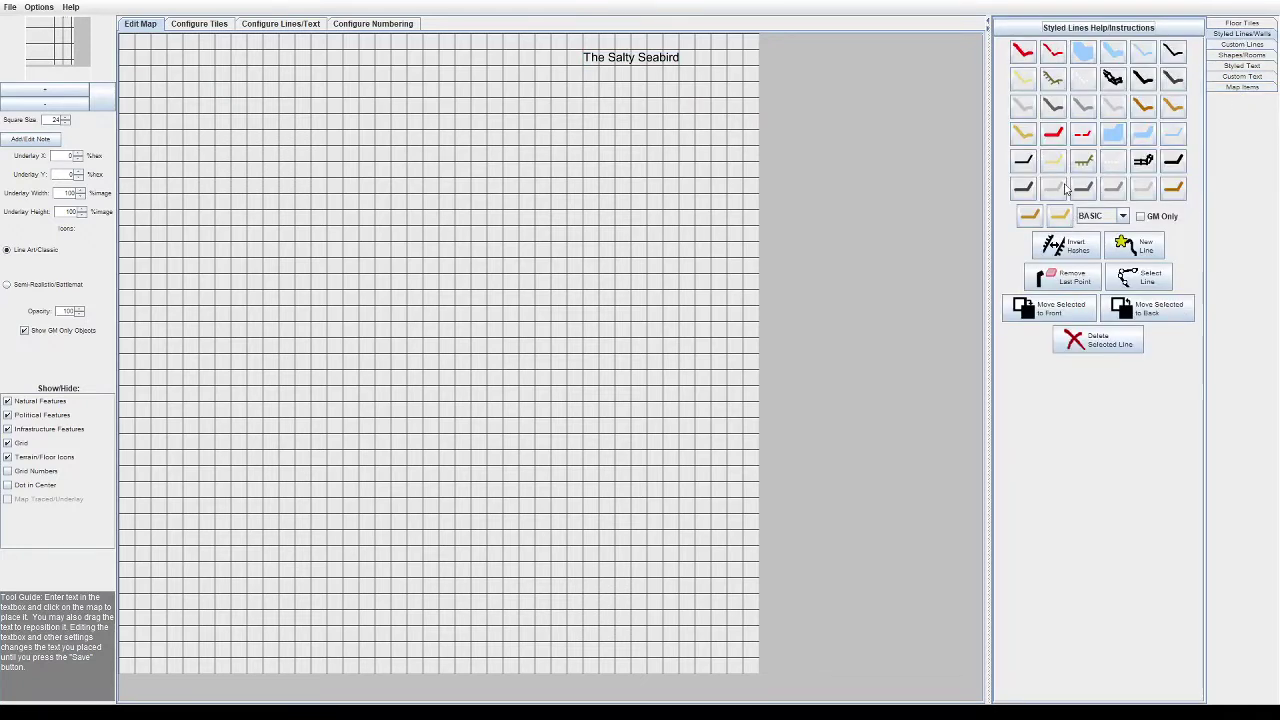
left_click(293, 104)
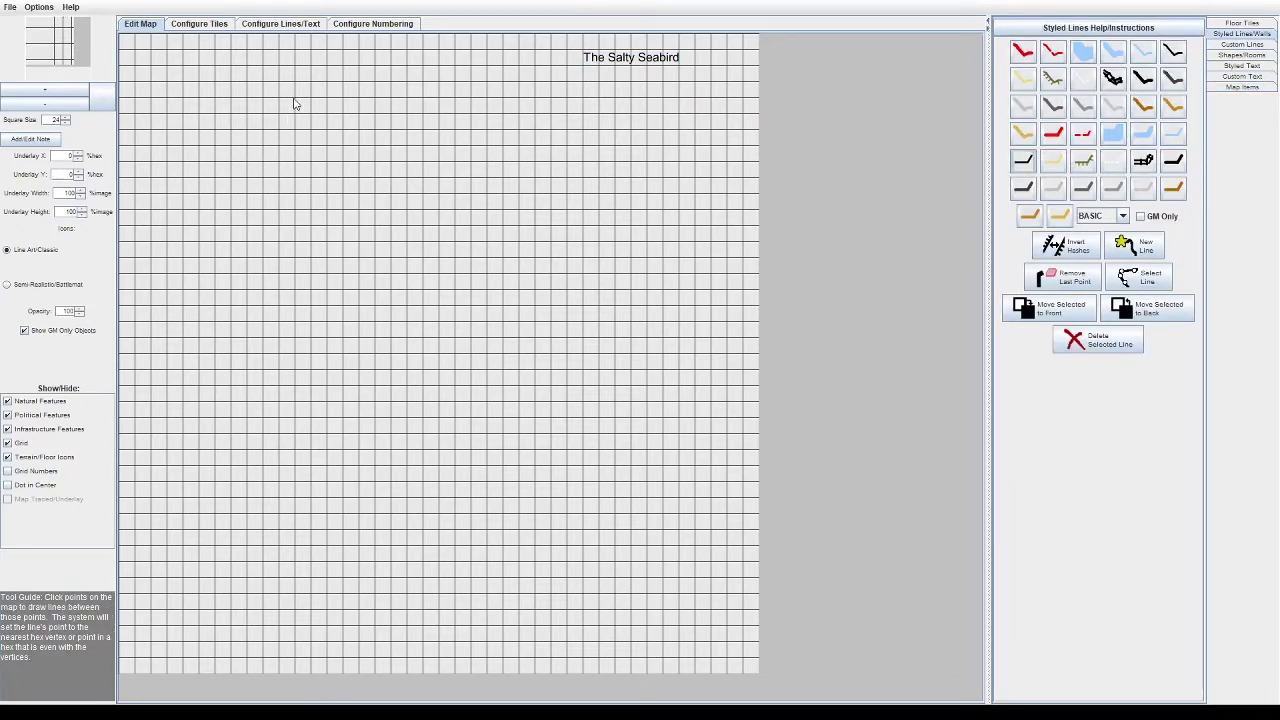
left_click(230, 98)
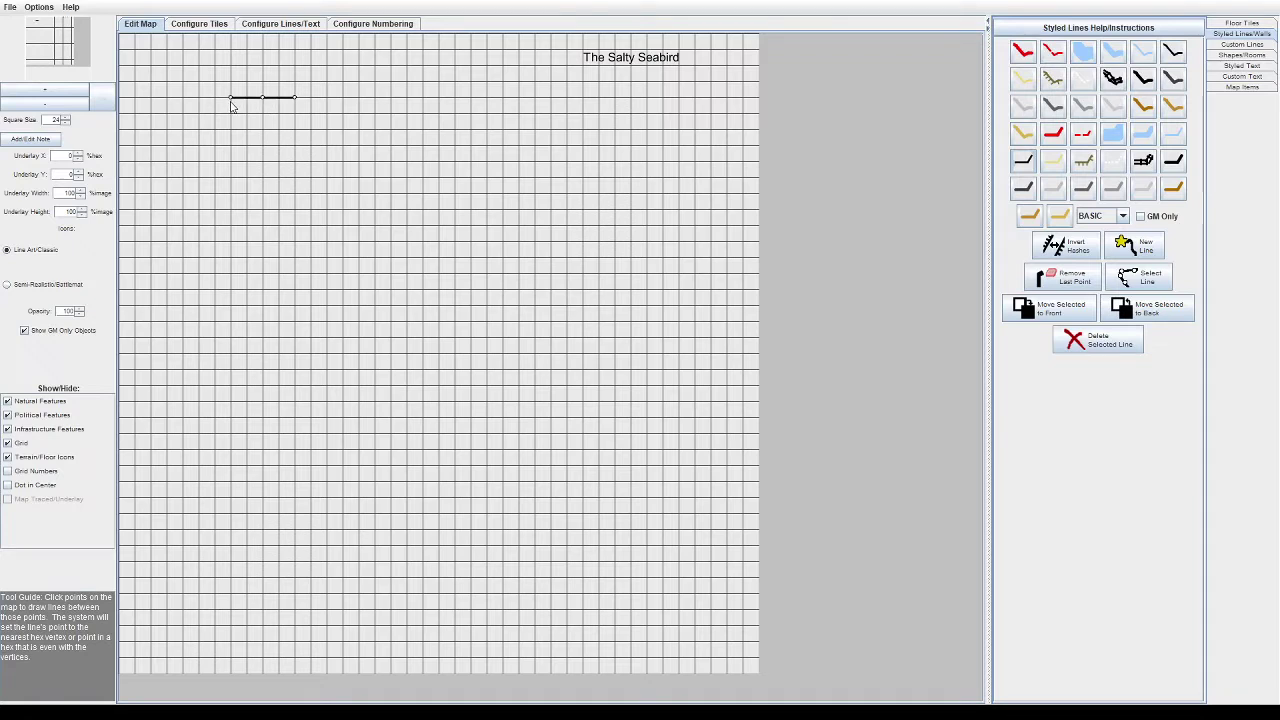
left_click(230, 160)
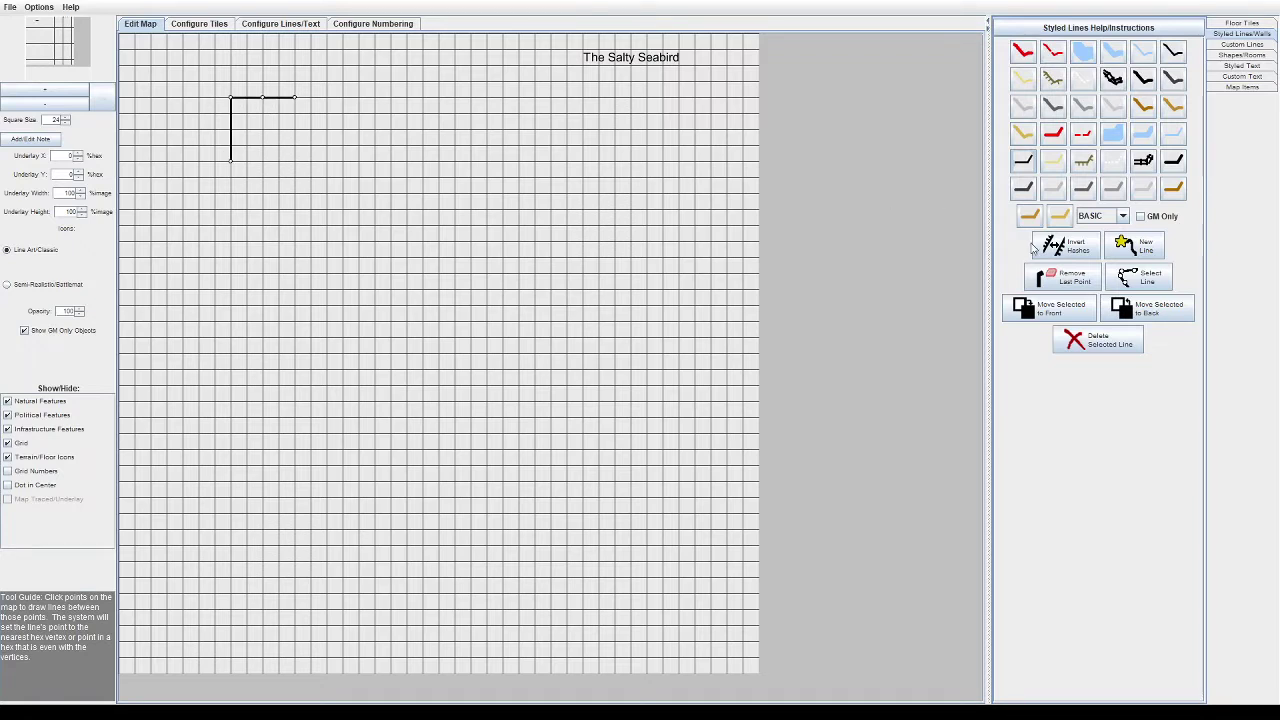
left_click(245, 164)
Step: Draw a second black wall along the south and east sides and around the northeast alcove, leaving door gaps in the north and south walls
left_click(267, 168)
left_click(330, 168)
left_click(392, 169)
left_click(391, 55)
left_click(342, 52)
left_click(342, 97)
left_click(327, 100)
Step: Place a double door at 125% width from the Doors items and move it into the north wall's gap
left_click(1238, 89)
left_click(1145, 48)
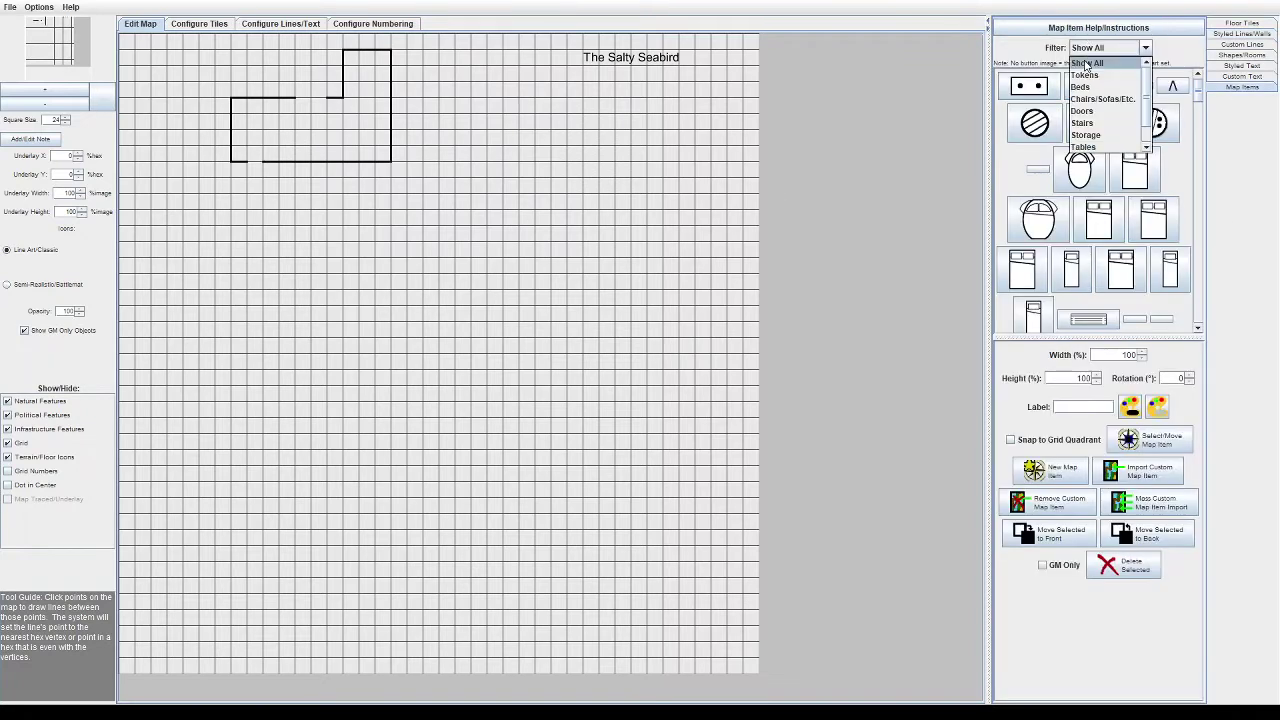
left_click(1100, 110)
left_click(1098, 102)
left_click(473, 199)
left_click(1140, 440)
left_click(473, 200)
key("Return")
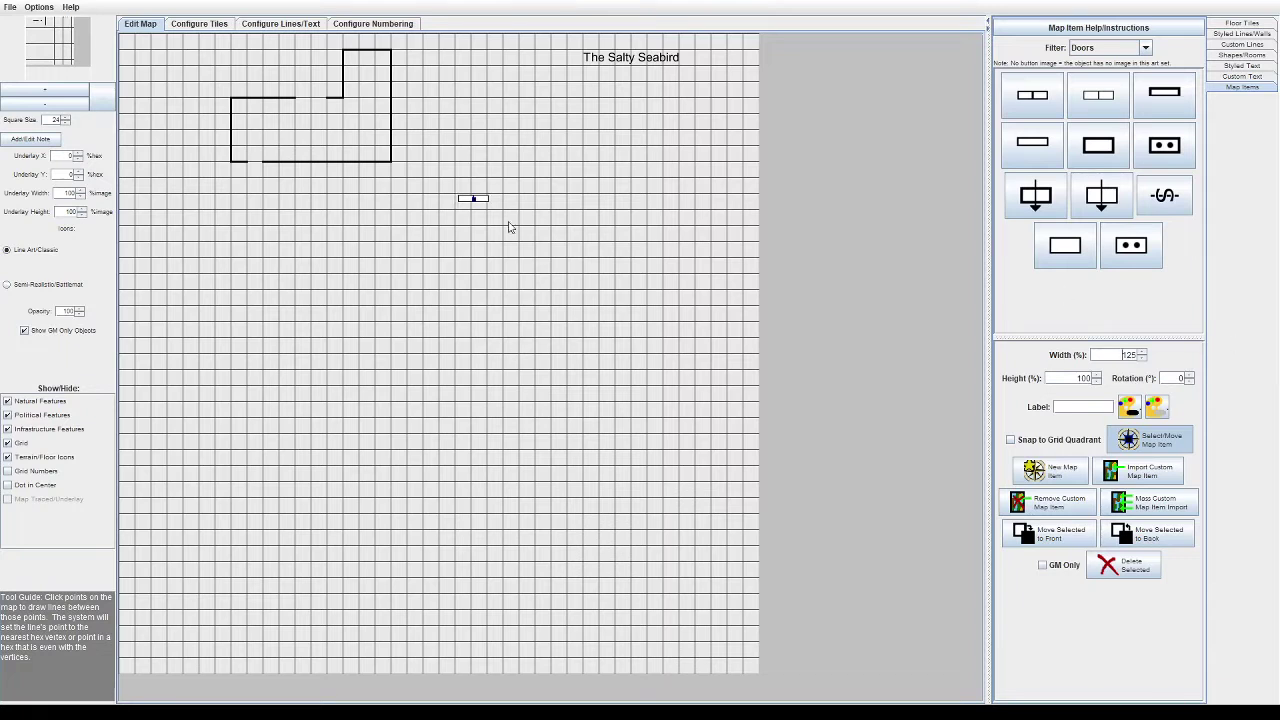
left_click_drag(475, 201, 311, 101)
Step: Place a single door at 100% width in the south wall's gap and delete the spare door outside the building
left_click(1040, 144)
left_click_drag(1117, 352, 1229, 360)
type("100")
left_click(1125, 447)
left_click(1040, 144)
left_click(489, 198)
left_click(1150, 440)
left_click_drag(1115, 355, 1205, 351)
type("1")
left_click(256, 163)
left_click(487, 198)
key("Delete")
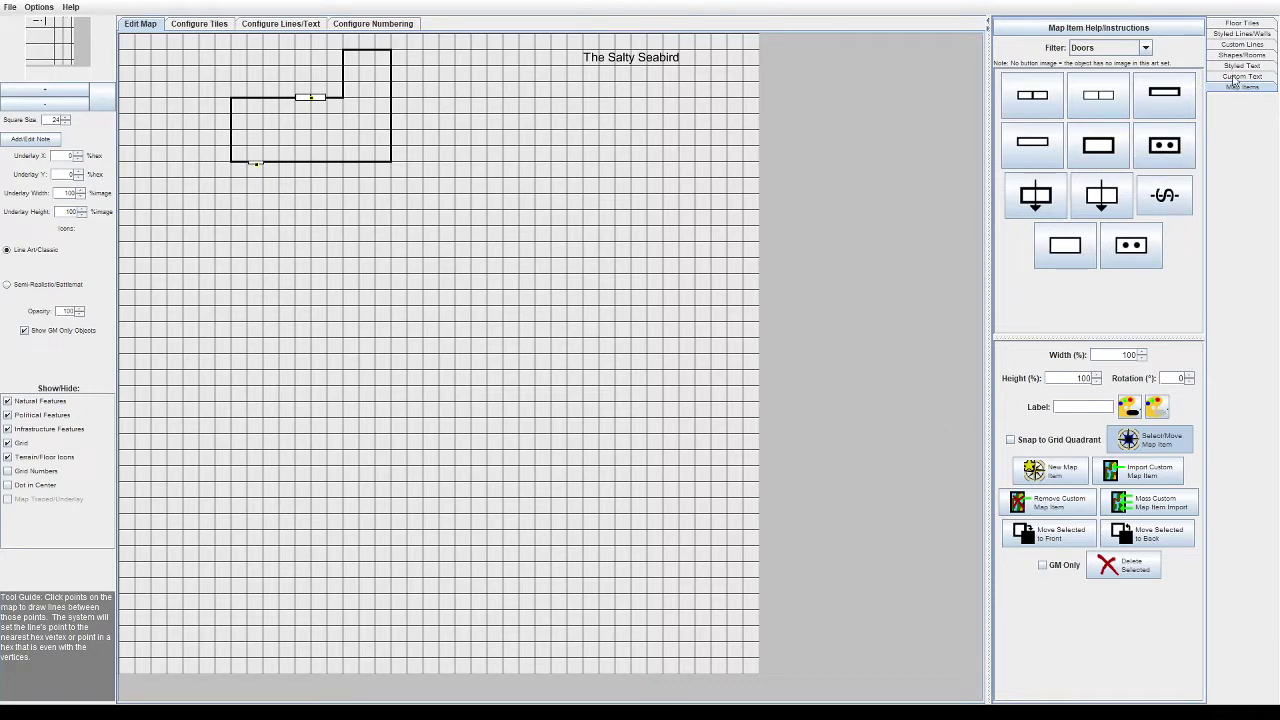
Step: Place a bar counter from the Other items at 650% width and 200% height, and move it inside the building's south part
left_click(1090, 50)
left_click(1100, 147)
scroll(1199, 150, "down", 3)
scroll(1197, 200, "down", 5)
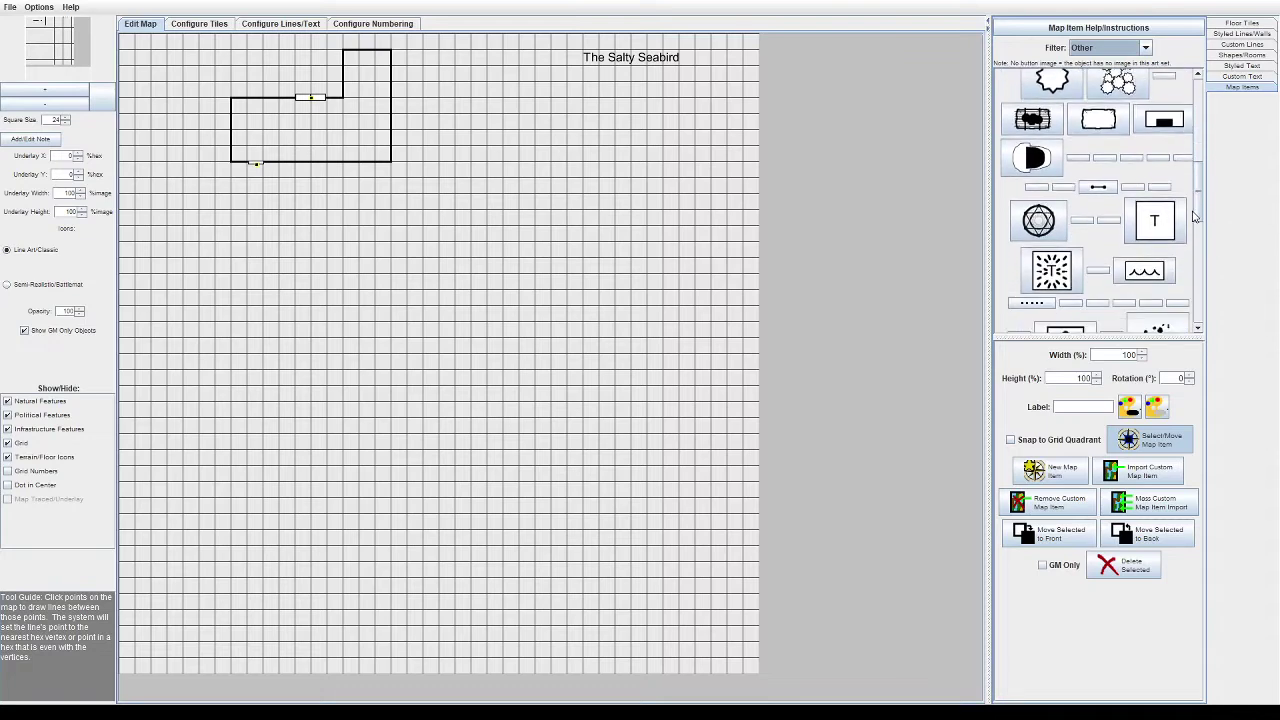
scroll(1190, 200, "up", 6)
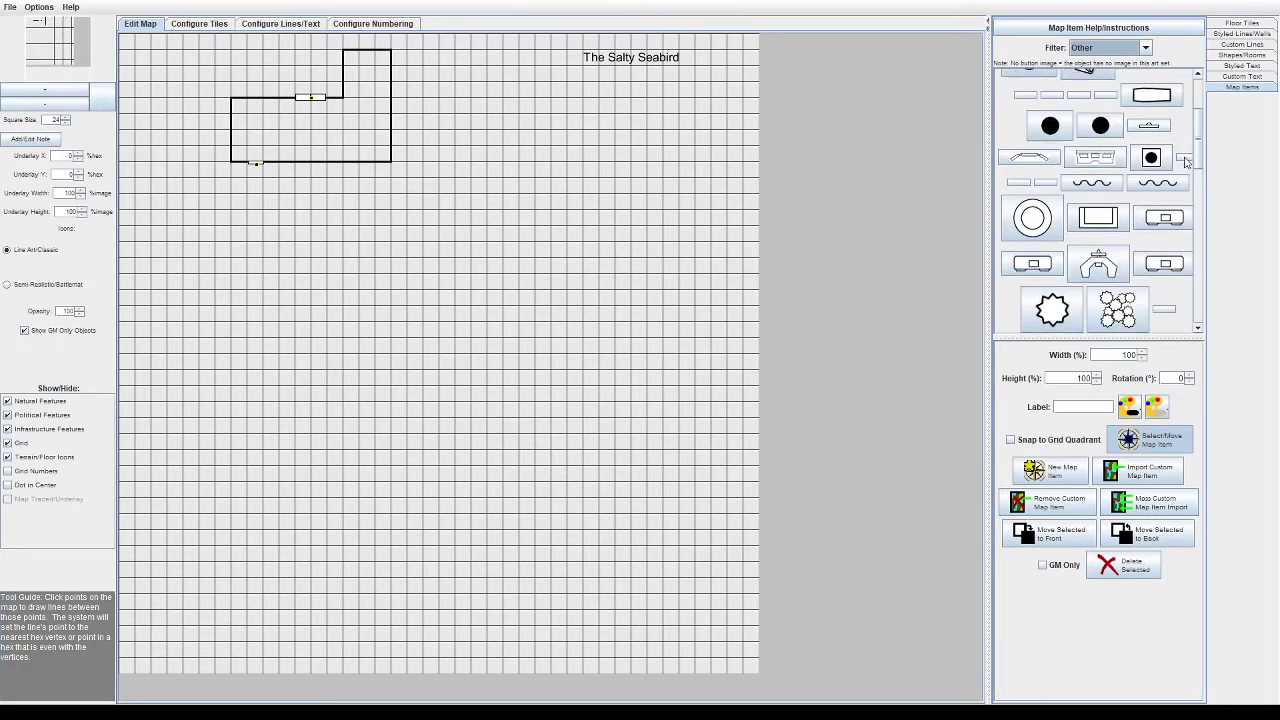
scroll(1182, 147, "up", 2)
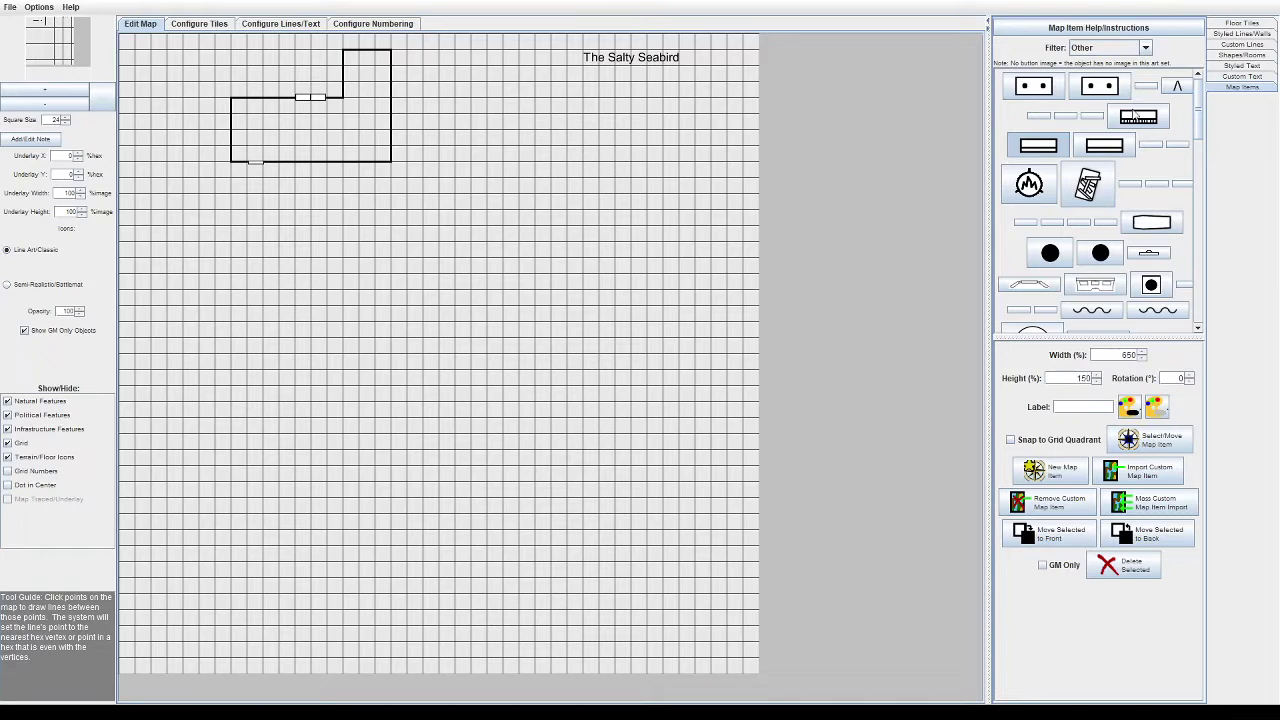
left_click(1080, 152)
left_click(497, 166)
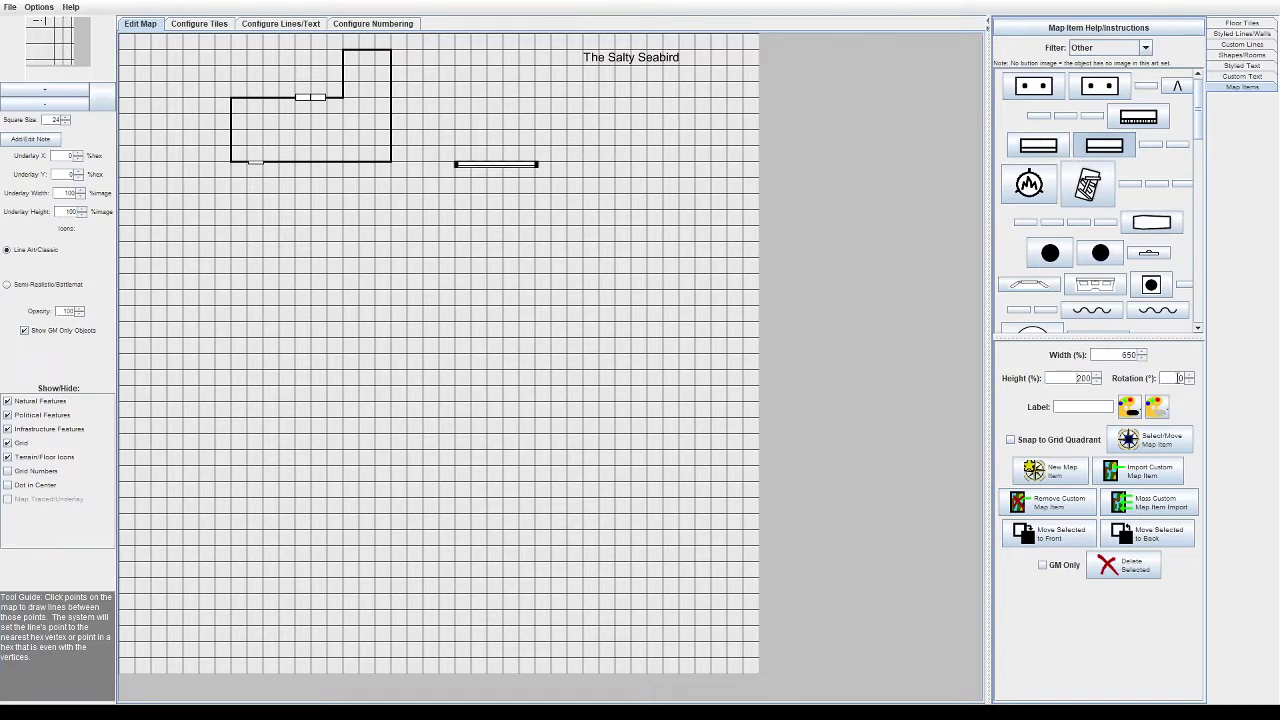
left_click(1148, 440)
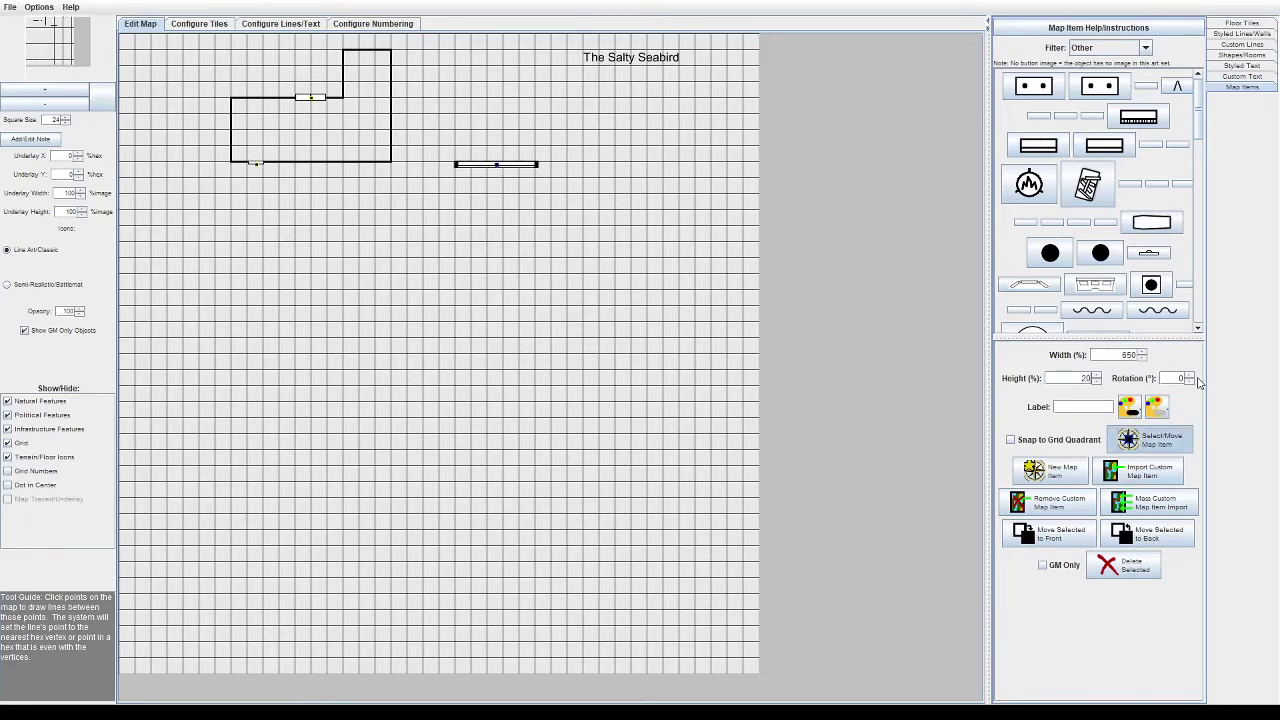
key("Return")
left_click_drag(487, 170, 321, 147)
Step: Set the bar counter's width to 865% and align its end with the east wall
left_click_drag(1119, 356, 1247, 366)
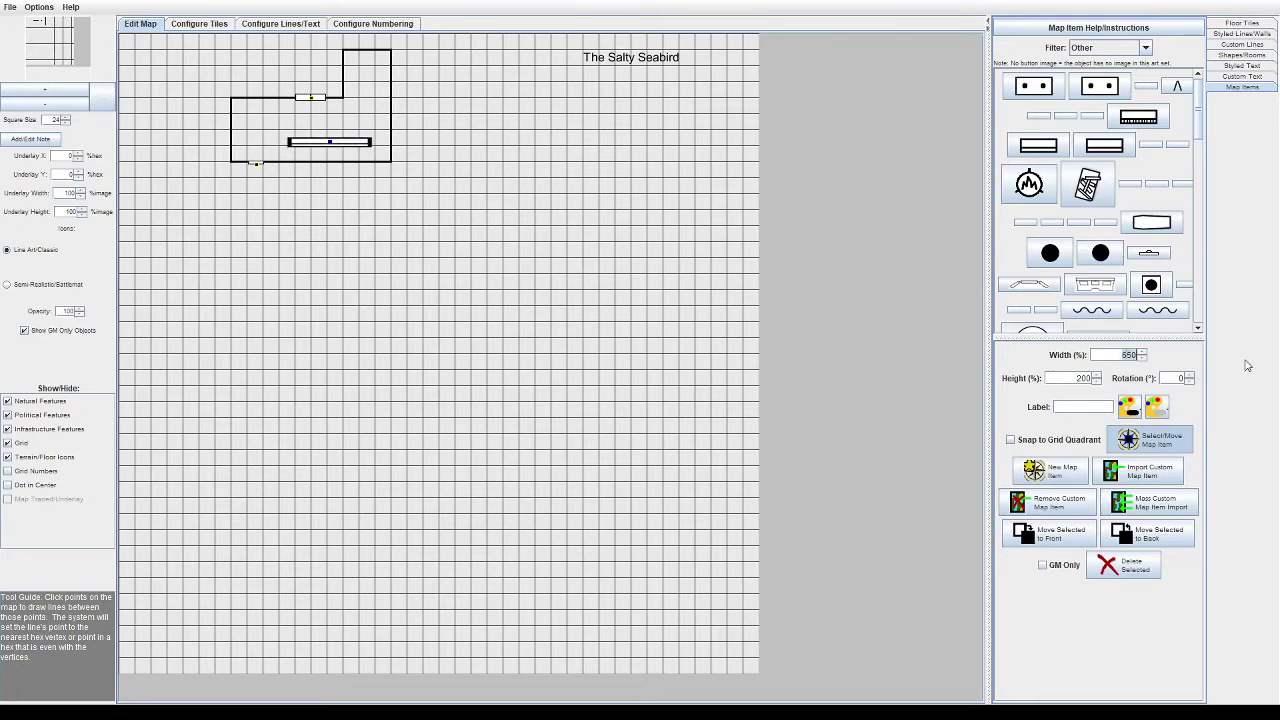
type("775")
type("850")
left_click_drag(336, 145, 339, 145)
left_click_drag(1131, 362, 1206, 366)
type("875")
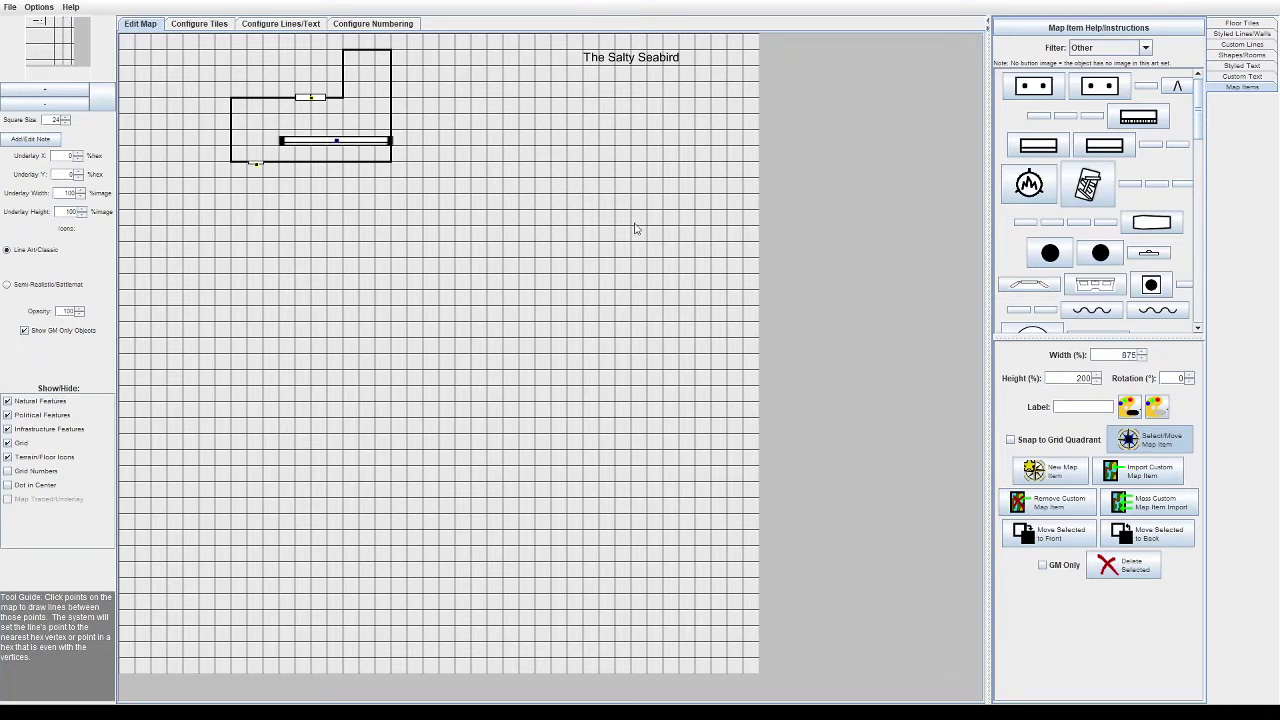
left_click(1140, 360)
Step: Place a wood stool from Chairs/Sofas/Etc. outside the building at 100% width and height, rotated 275°
scroll(1120, 266, "down", 10)
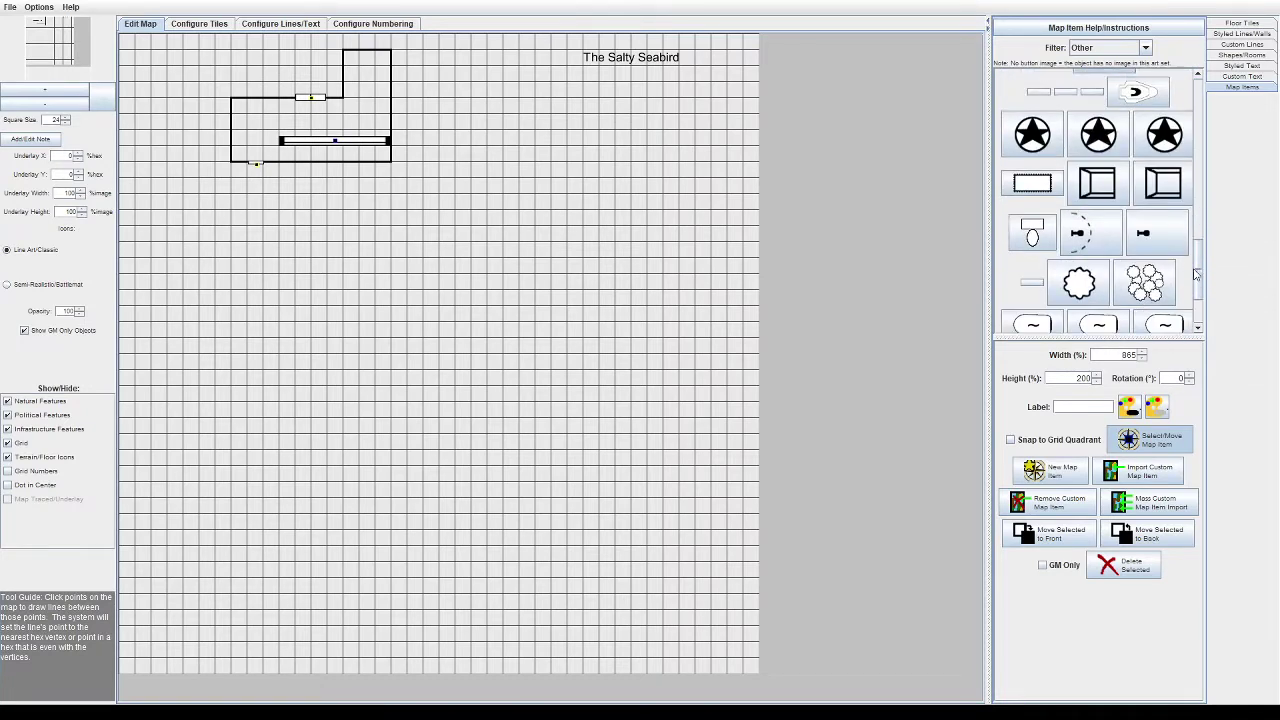
left_click(1101, 55)
scroll(1108, 110, "up", 3)
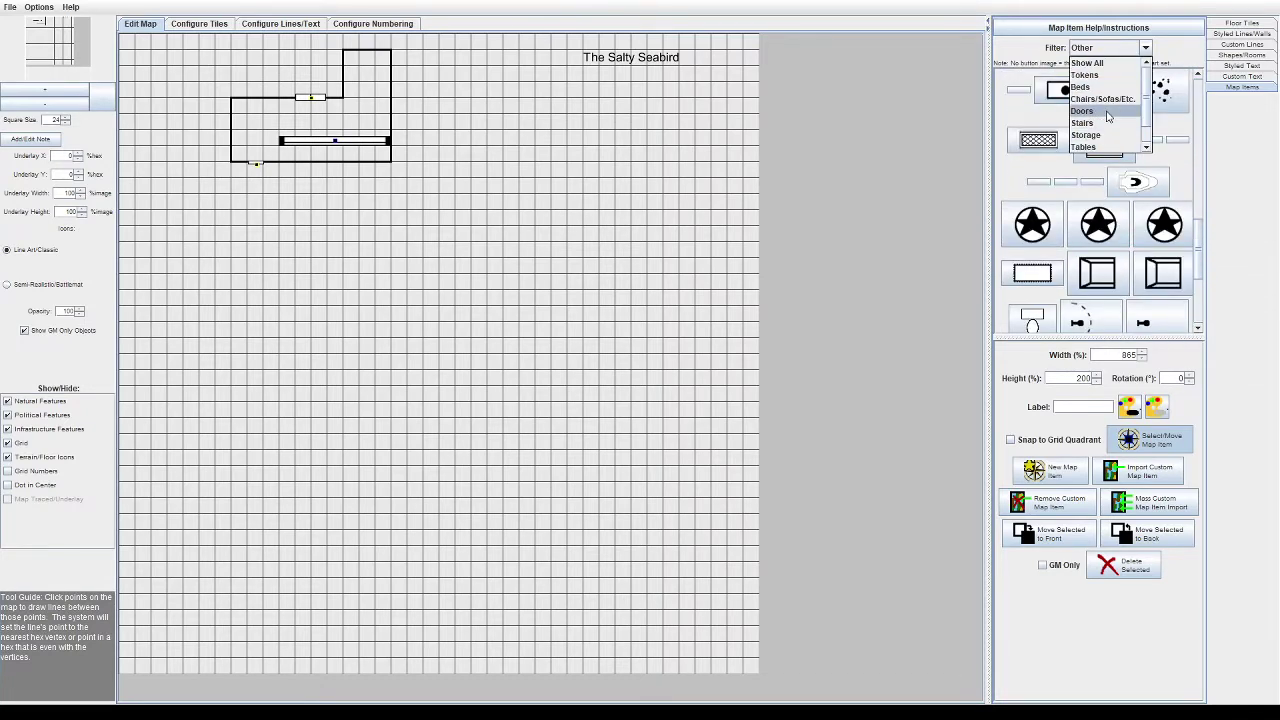
left_click(1104, 99)
scroll(1110, 290, "down", 3)
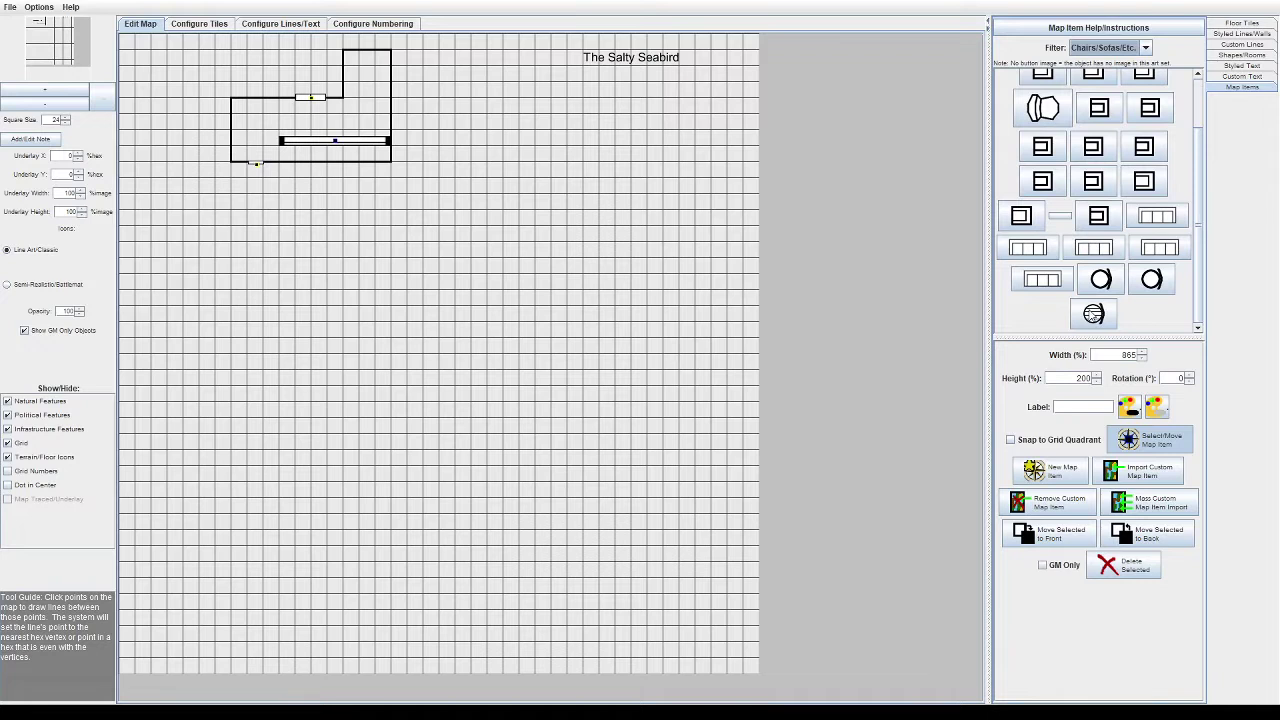
left_click(1174, 379)
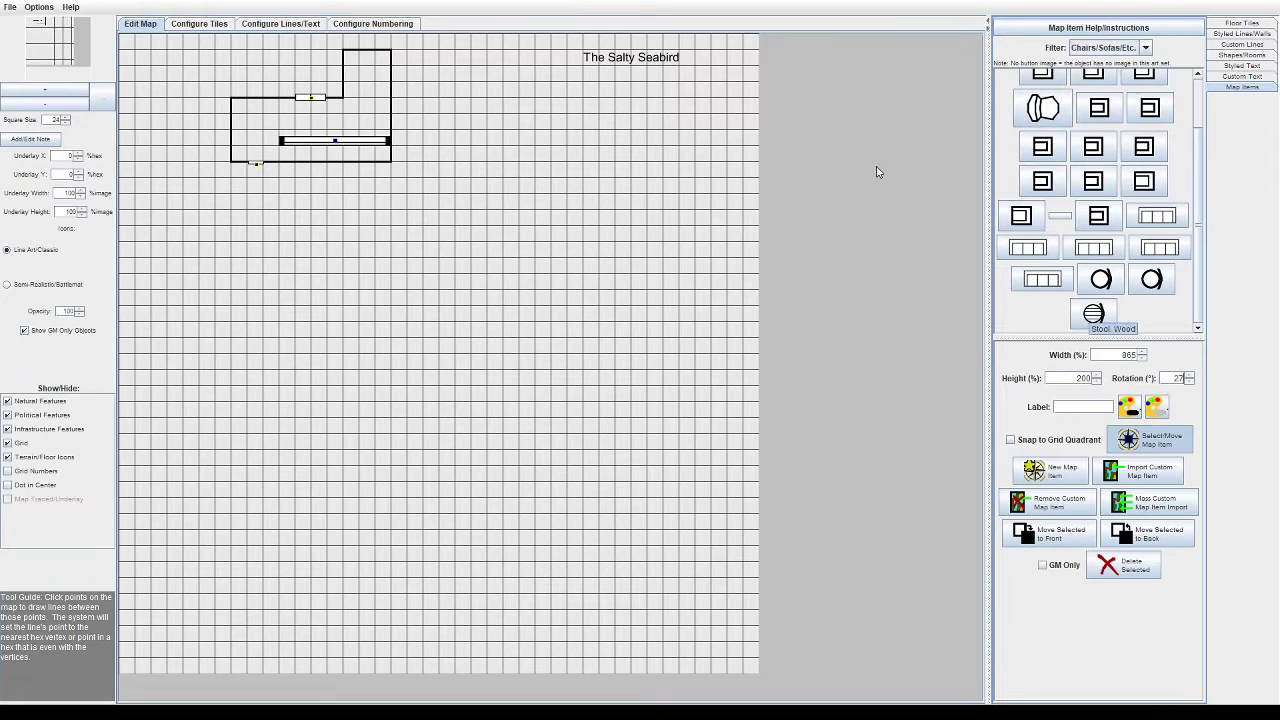
type("270")
key("Tab")
left_click_drag(1165, 378, 1243, 380)
type("0")
key("Return")
left_click_drag(1115, 354, 1244, 363)
left_click_drag(1072, 375, 1189, 381)
type("100")
left_click(1093, 313)
left_click(488, 220)
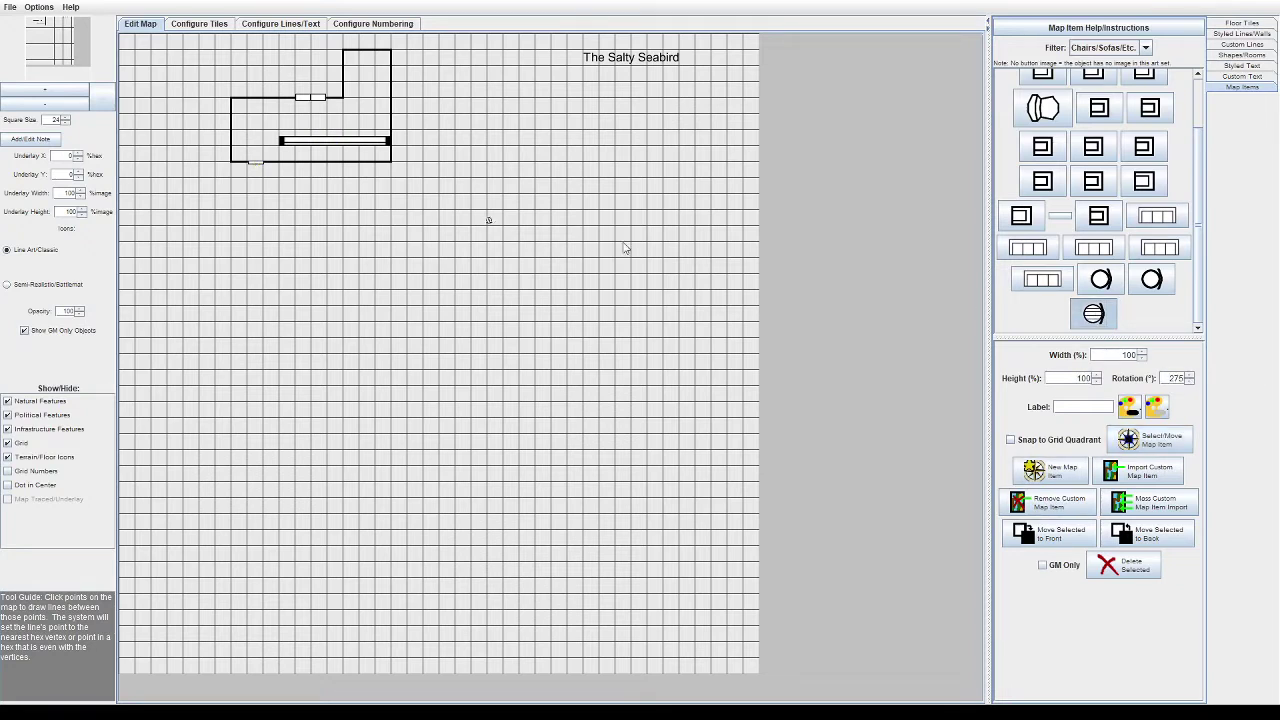
Step: Set the stool to 175% width and height with 90° rotation, and move it to the bar counter's east end
left_click(1160, 450)
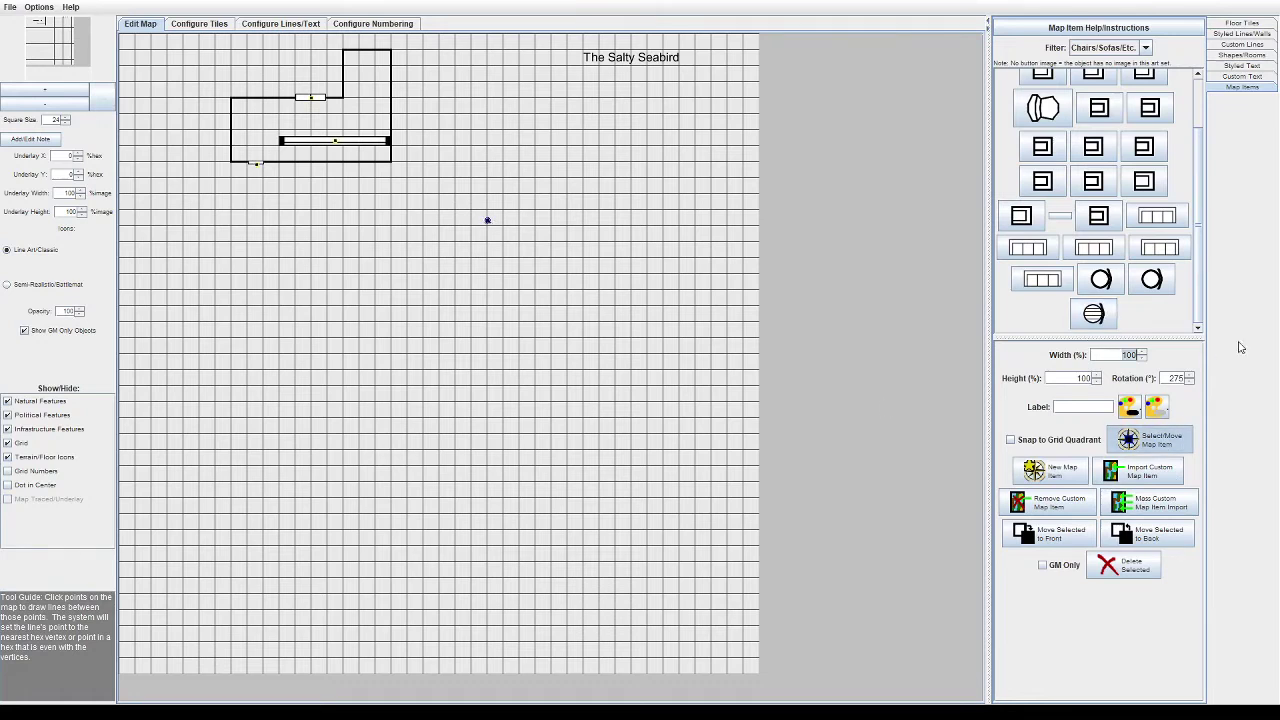
type("175")
left_click_drag(1074, 379, 1271, 384)
type("90")
Step: Place three more matching wood stools along the north side of the bar counter and space them evenly
left_click(1093, 313)
left_click(343, 131)
left_click(325, 131)
left_click(300, 133)
left_click(1140, 440)
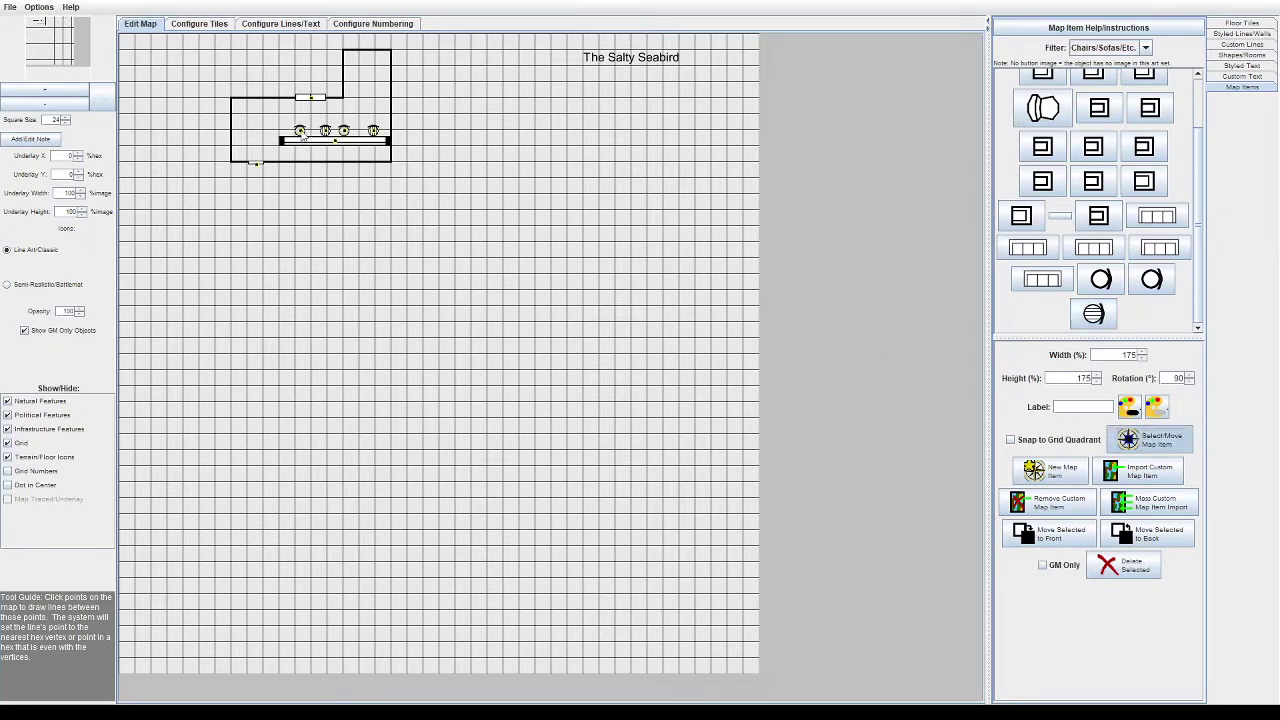
left_click_drag(297, 132, 297, 130)
left_click_drag(325, 131, 345, 129)
Step: Place a round wooden table at 175% size and 0° rotation, and move it into the northeast alcove
left_click(1105, 47)
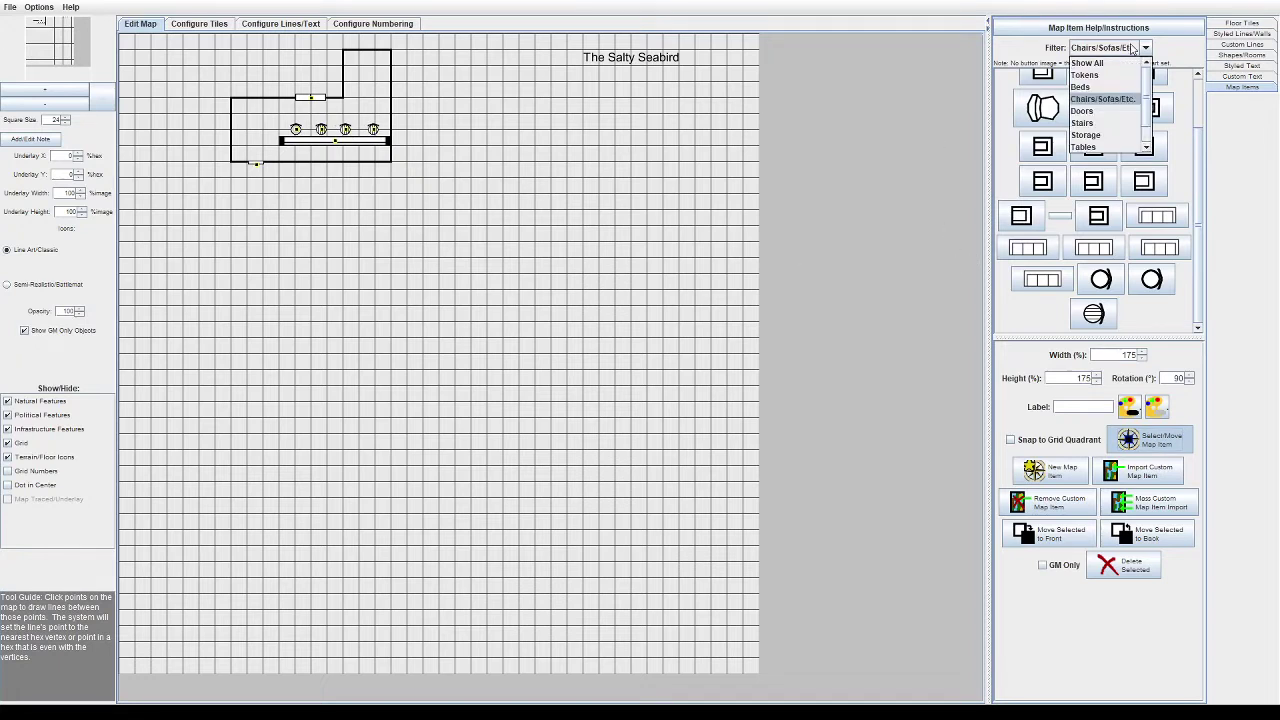
scroll(1118, 118, "down", 1)
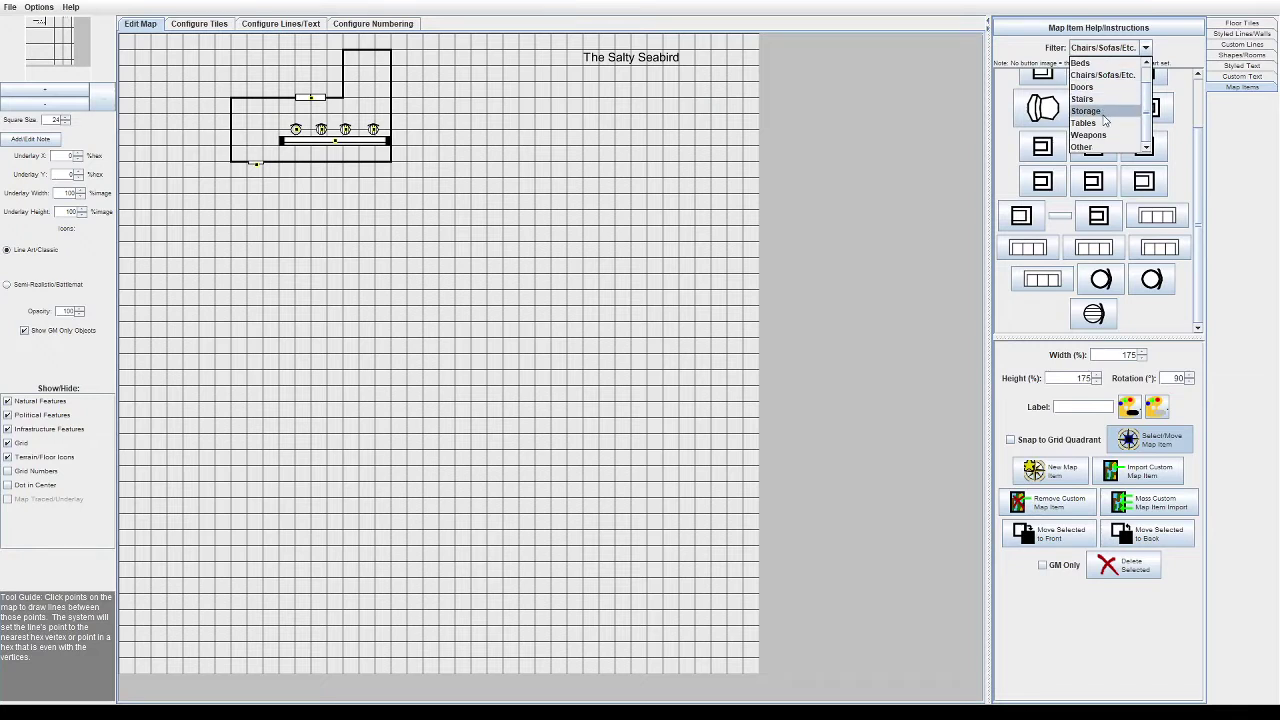
left_click(1098, 123)
left_click(1099, 148)
left_click(1158, 143)
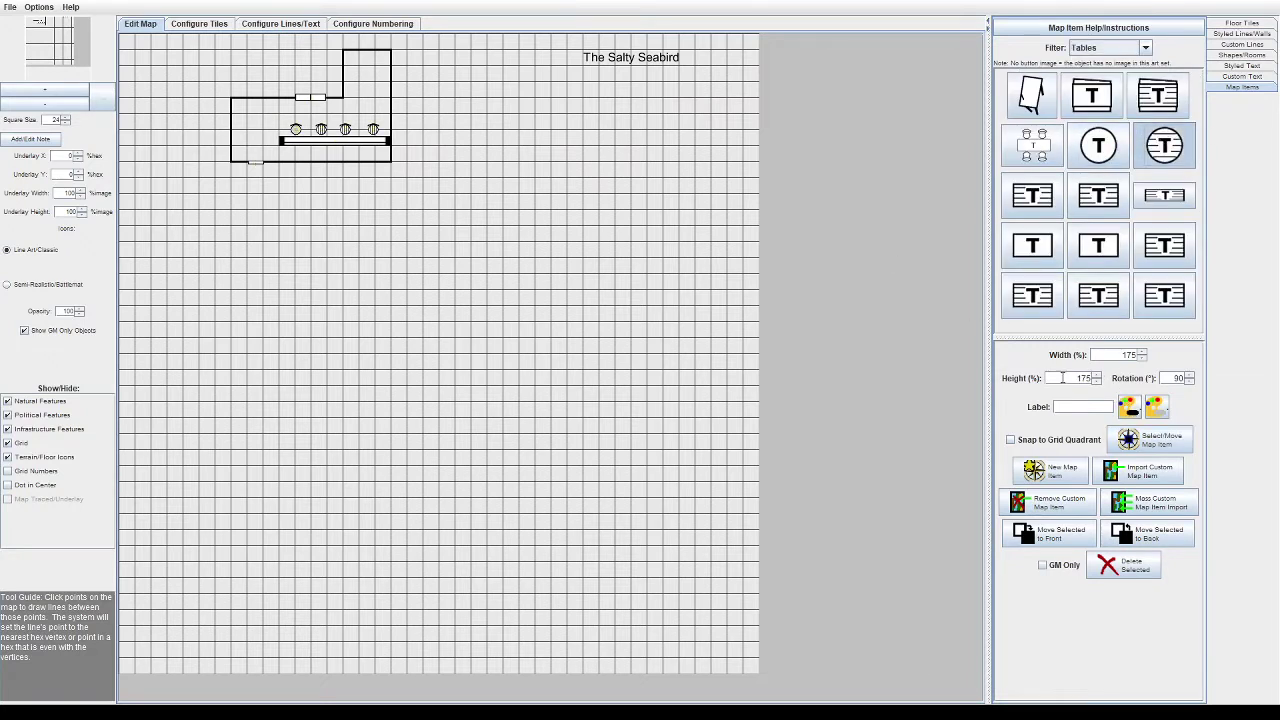
double_click(1178, 378)
left_click(478, 142)
left_click(1150, 440)
left_click_drag(480, 146, 368, 75)
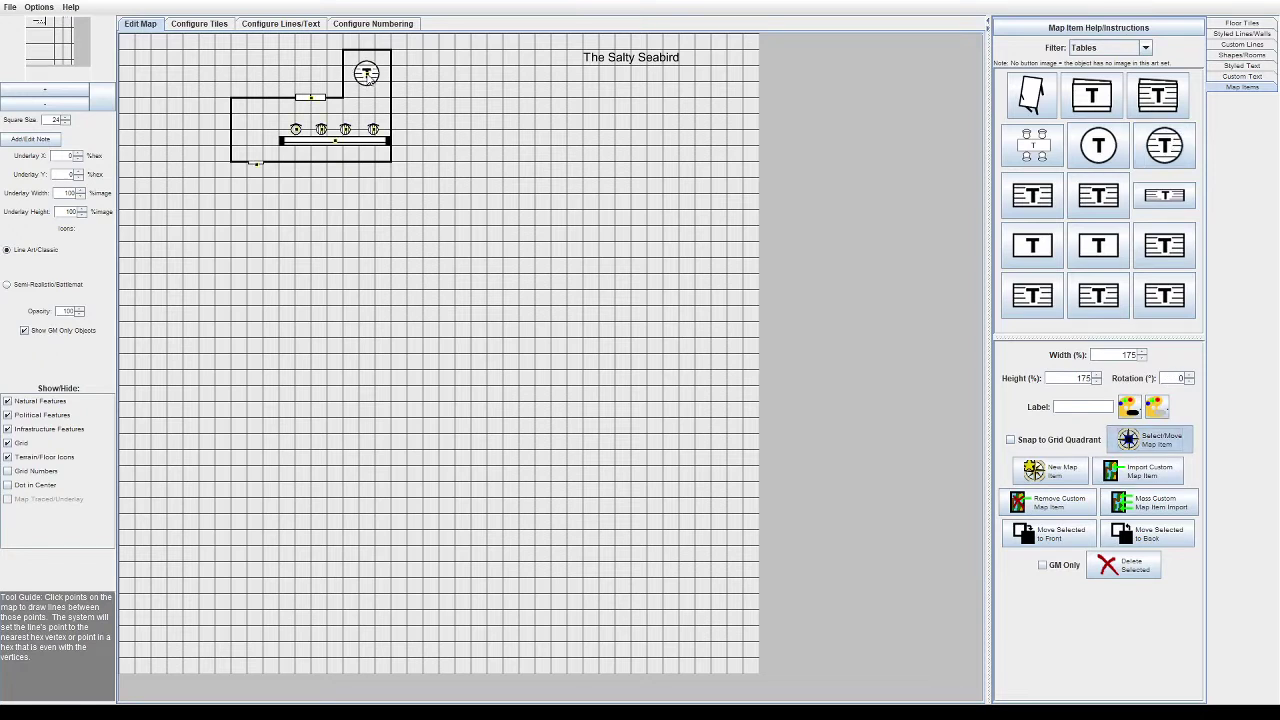
Step: Place a second round wooden table in the building's west part, between the bar counter and the west wall
left_click(1157, 148)
left_click(253, 119)
left_click(1150, 440)
left_click_drag(253, 119, 256, 121)
Step: Place a wood stool rotated 45° at the northeast side of each round table
left_click(1108, 48)
left_click(1102, 75)
scroll(1148, 320, "down", 3)
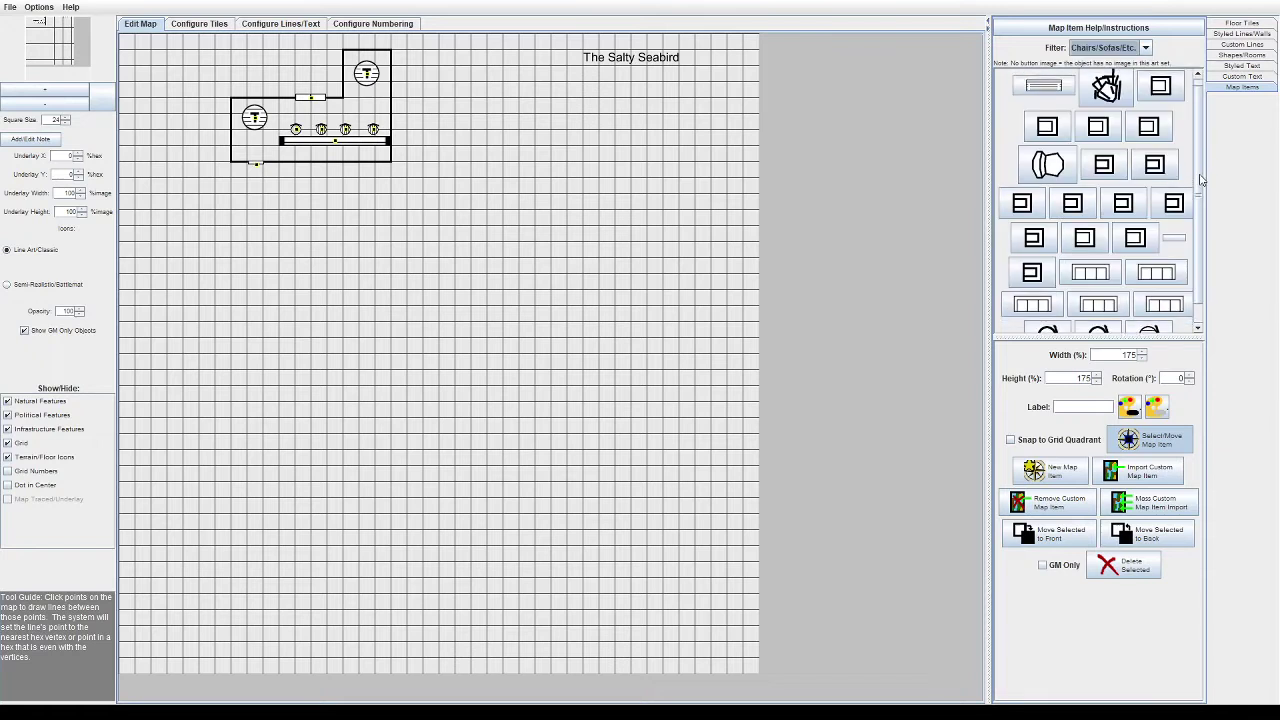
double_click(1176, 378)
type("45")
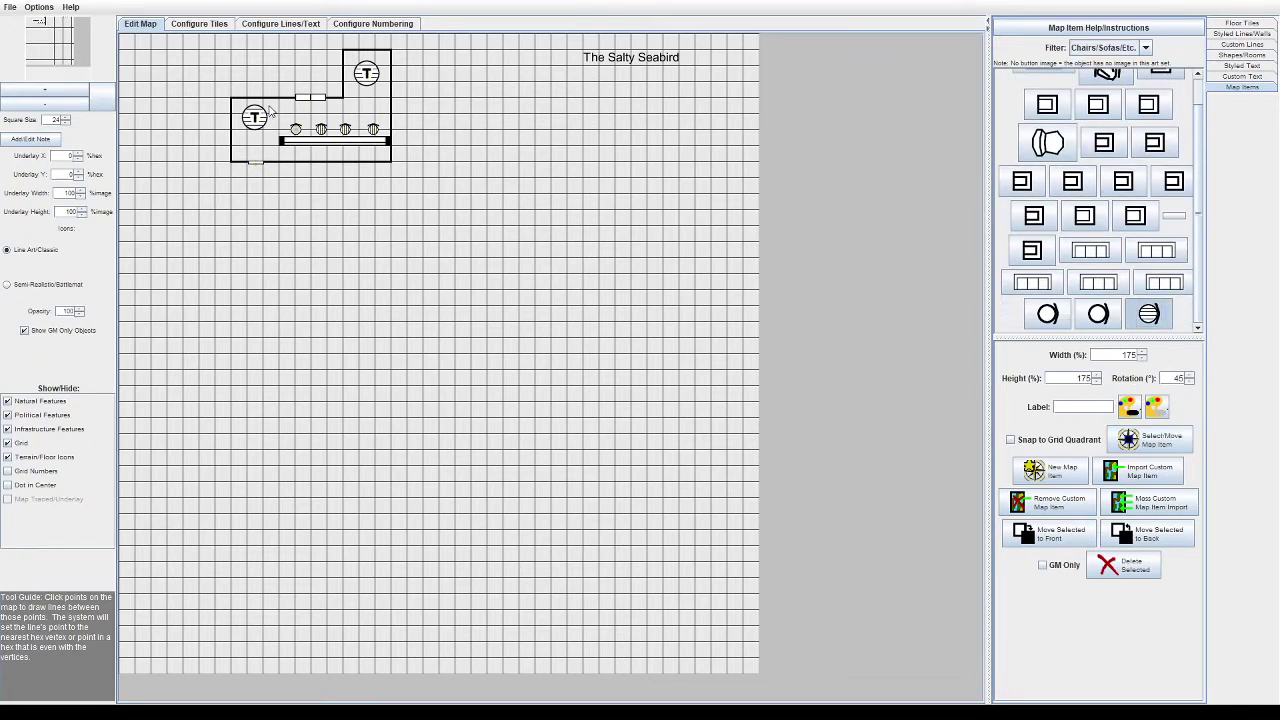
left_click(270, 105)
left_click(381, 59)
Step: Place a wood stool rotated 135° at the southeast side of the alcove table
left_click_drag(1171, 378, 1240, 386)
type("135")
left_click(381, 90)
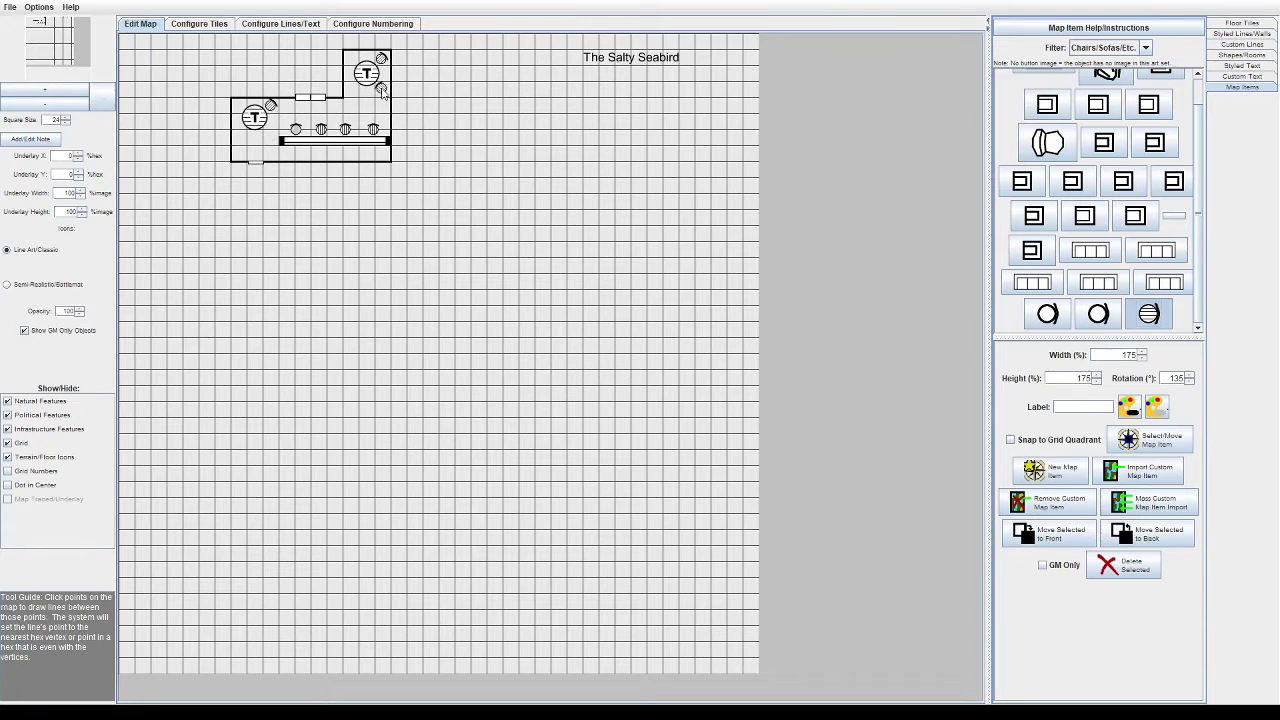
Step: Place wood stools along the west sides of both round tables, setting the rotation to 315°
left_click(240, 107)
left_click(240, 132)
left_click(352, 88)
type("315")
Step: Place one more wood stool east of the building and move it to the alcove table's southeast side
left_click(1050, 470)
left_click(409, 93)
left_click(1150, 440)
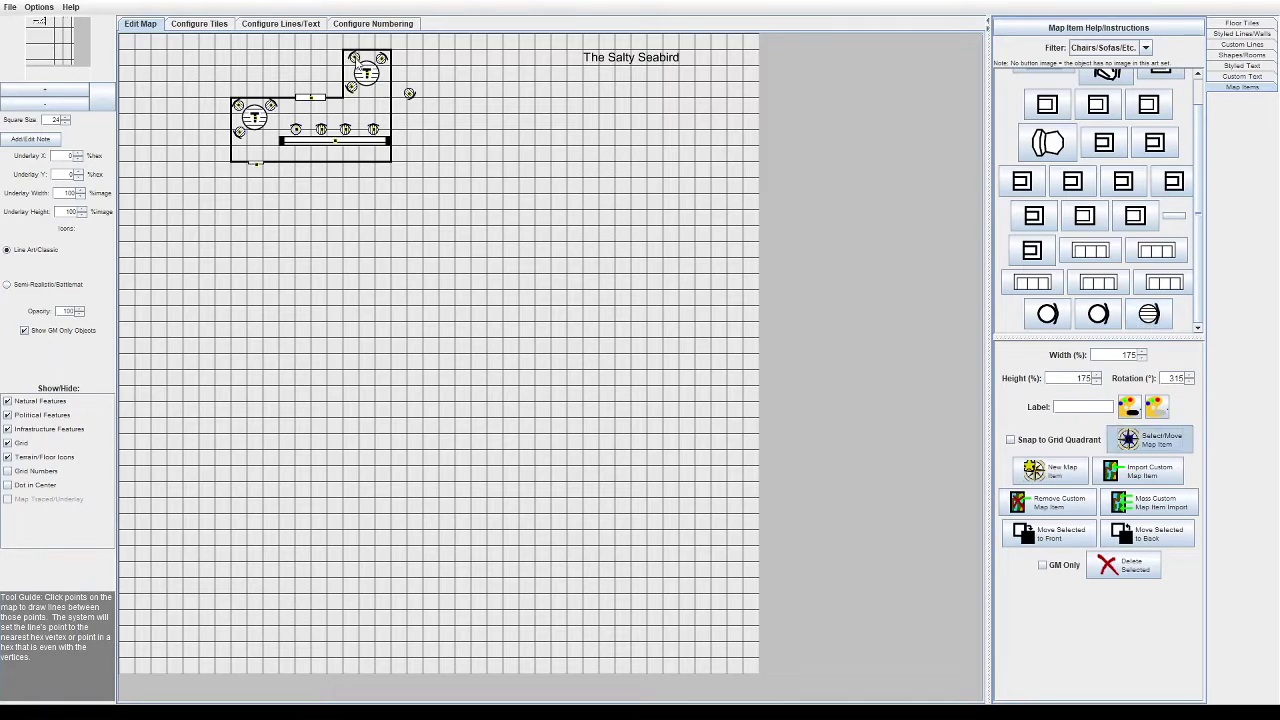
left_click_drag(409, 93, 381, 87)
Step: Browse the Other category of map items for further tavern furnishings
left_click(1110, 47)
left_click(1105, 138)
scroll(1200, 163, "down", 4)
scroll(1200, 163, "up", 3)
scroll(1200, 190, "down", 7)
scroll(1200, 214, "down", 5)
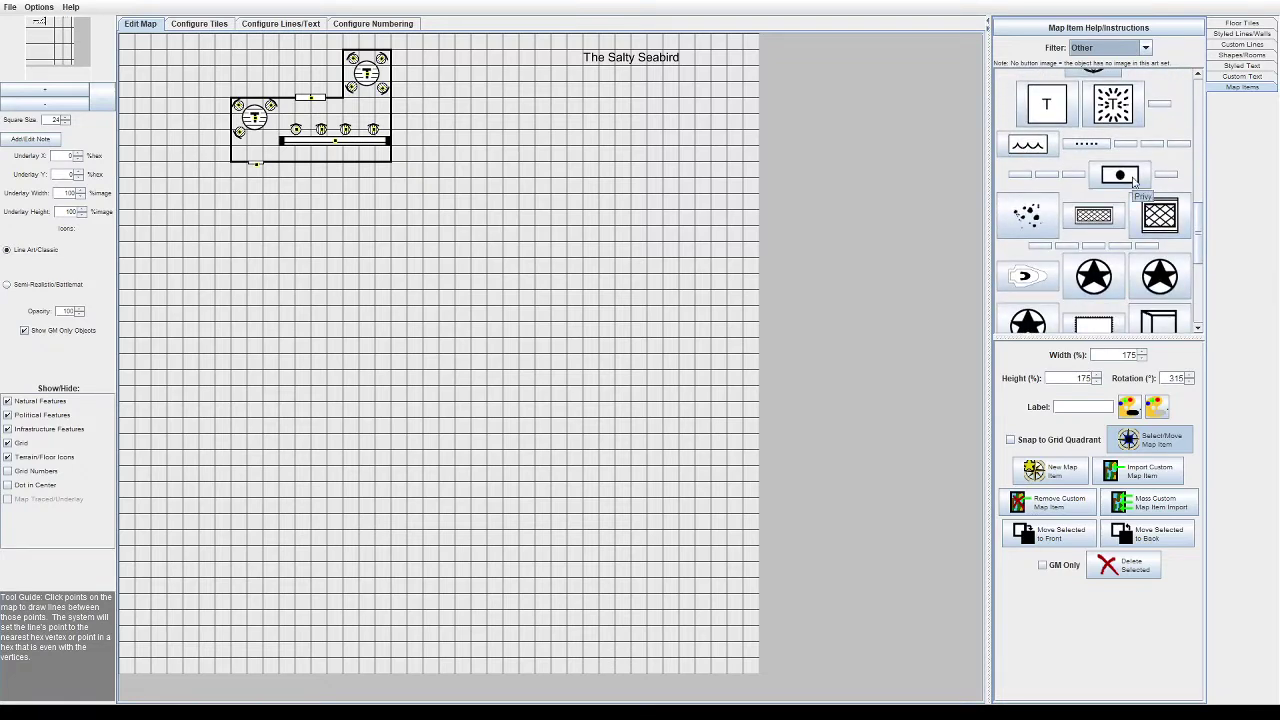
left_click_drag(1199, 241, 1185, 175)
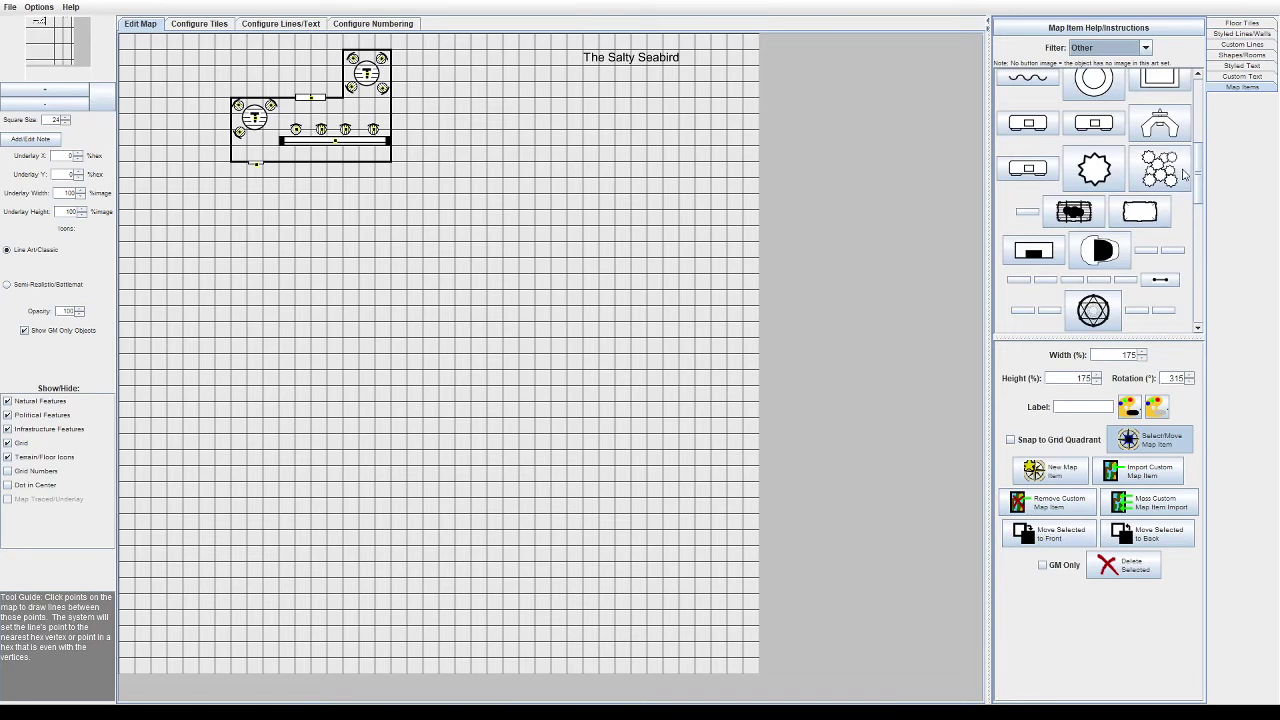
scroll(1185, 175, "down", 1)
left_click(1115, 47)
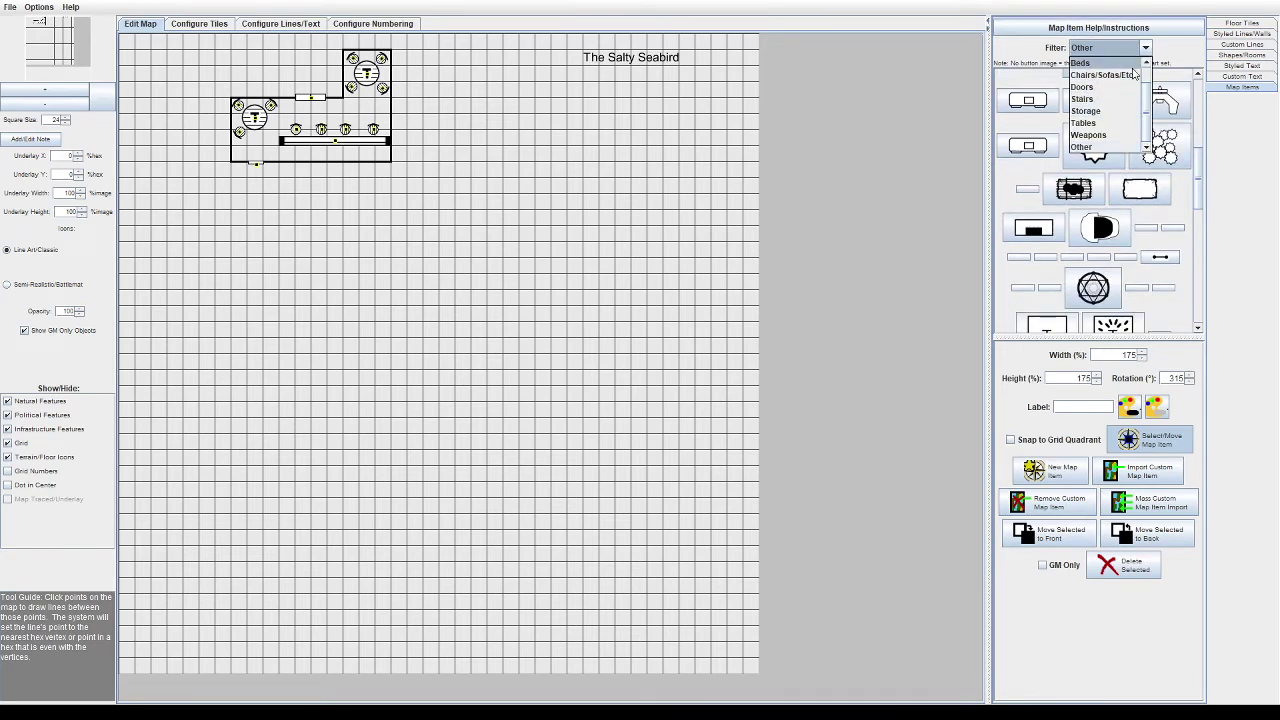
Step: Draw a brown porch outline from the alcove's west wall westward and down to the main building's north wall
left_click(1242, 34)
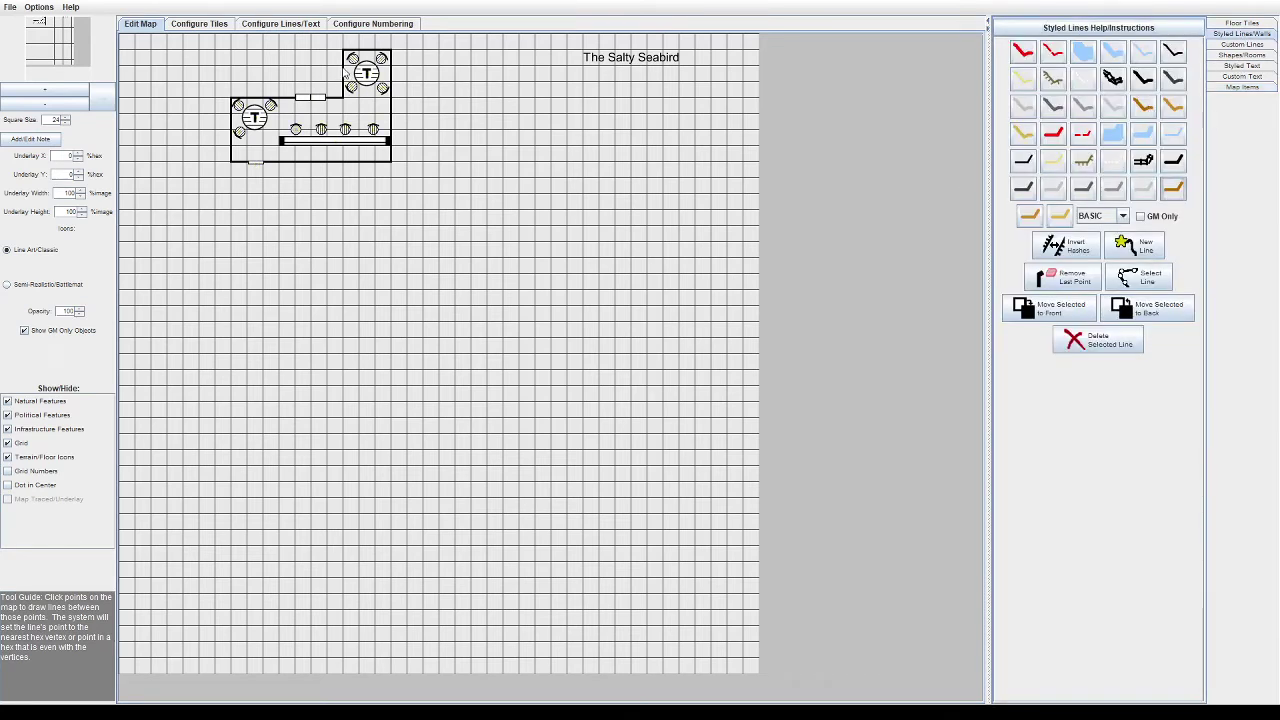
left_click(248, 68)
left_click(247, 99)
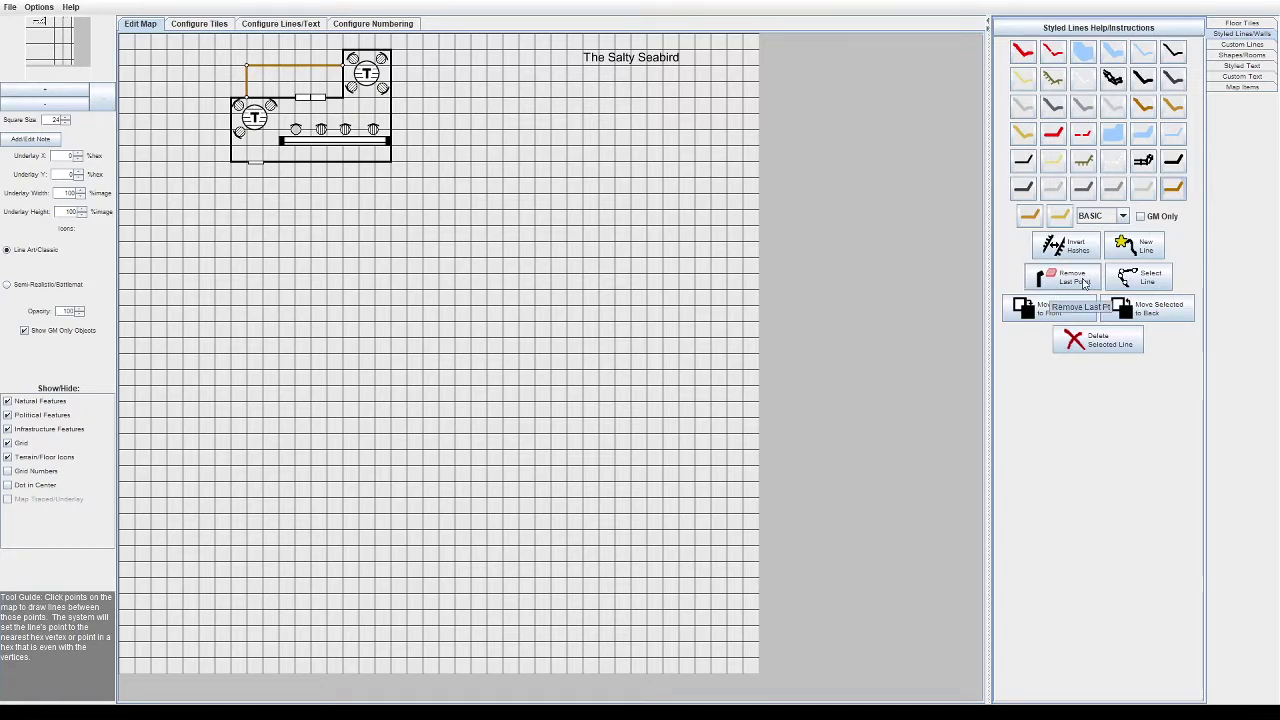
Step: Place a bench from the Chairs/Sofas/Etc. category on the empty grid southeast of the building, with rotation 0°
left_click(1233, 87)
left_click(1118, 47)
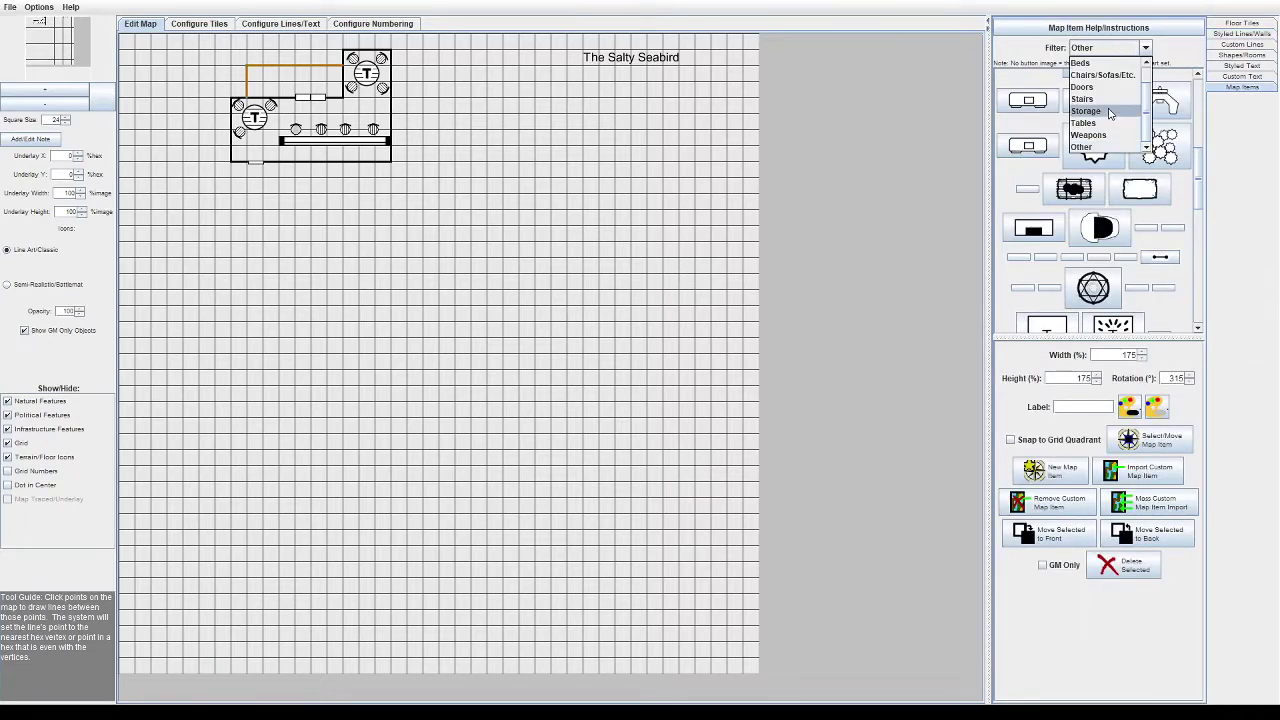
left_click(1100, 75)
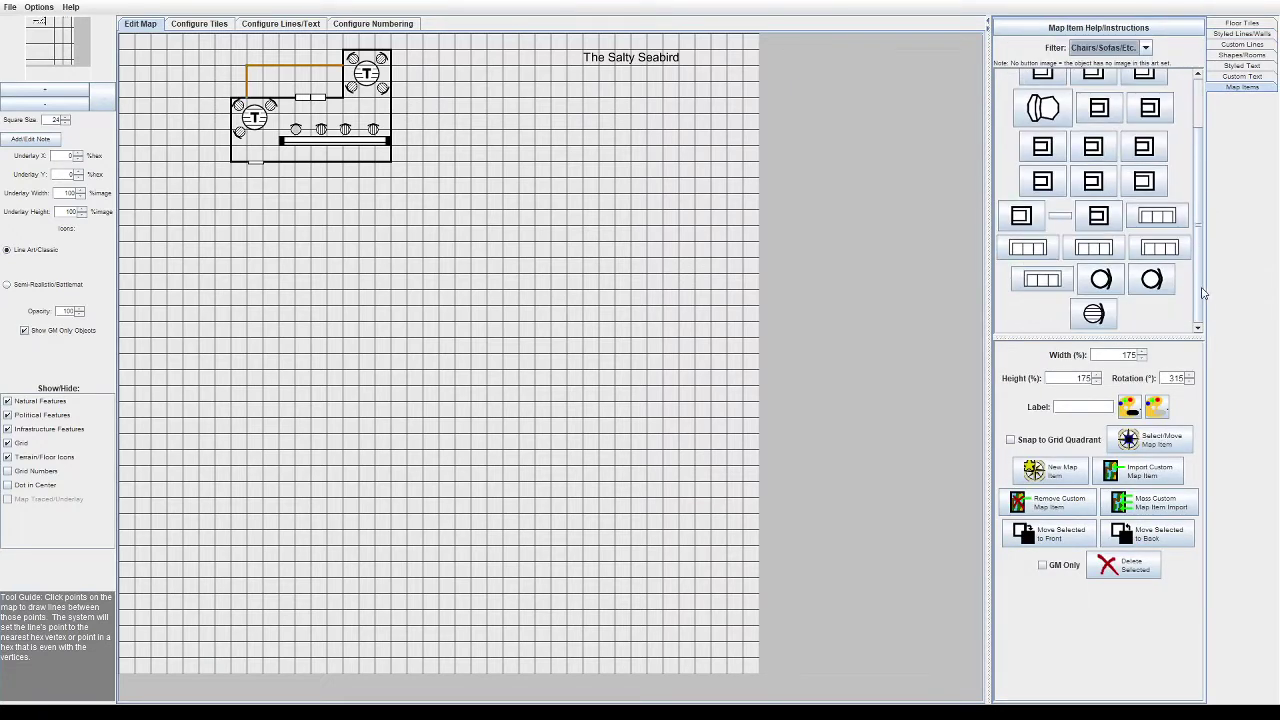
left_click(1046, 98)
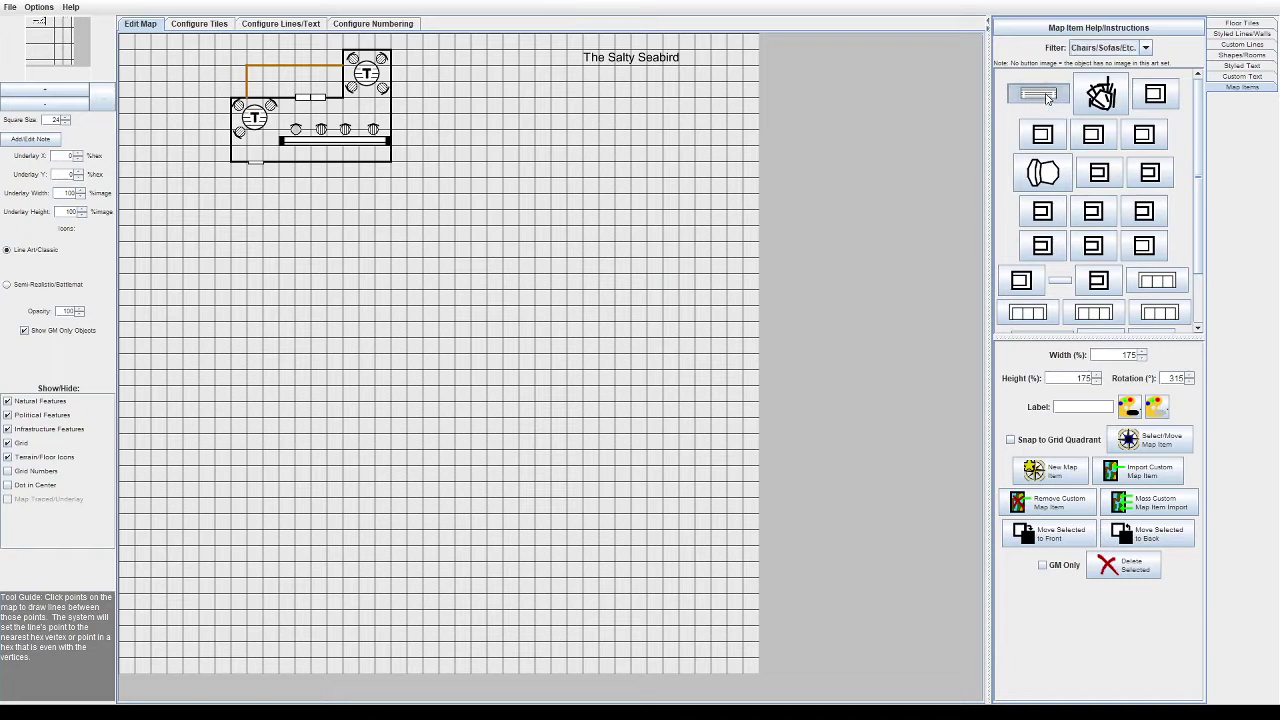
left_click_drag(1163, 380, 1226, 373)
left_click(538, 198)
left_click_drag(1120, 355, 1158, 362)
left_click(1150, 450)
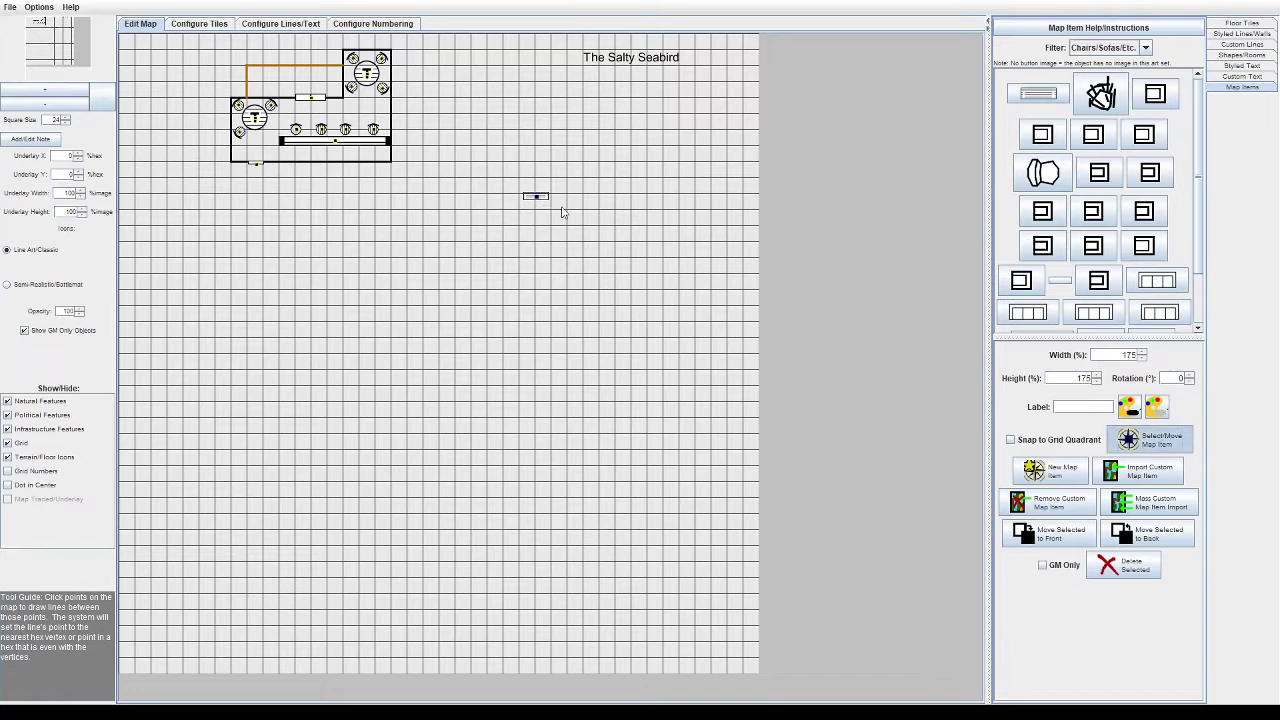
Step: Resize the bench to 275% width and 225% height and move it onto the porch against the north wall
left_click_drag(1110, 356, 1188, 362)
type("2253")
key("Return")
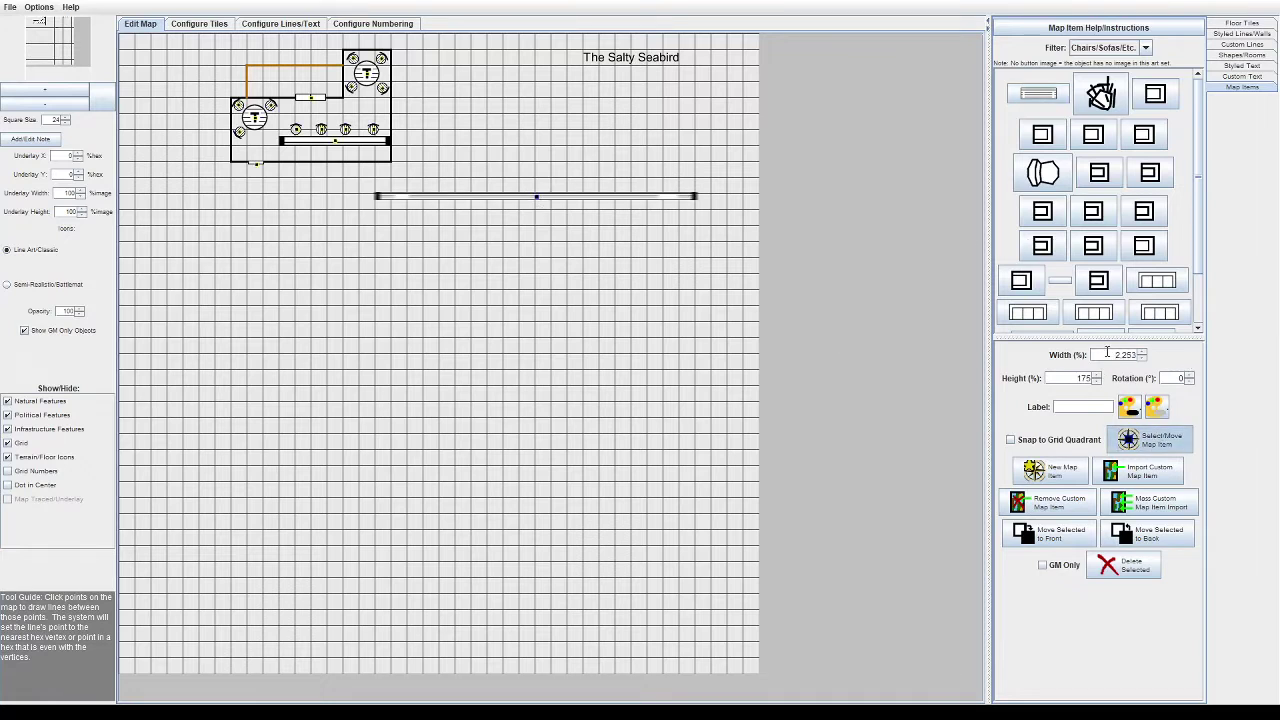
left_click_drag(1107, 354, 1260, 355)
type("225")
key("Return")
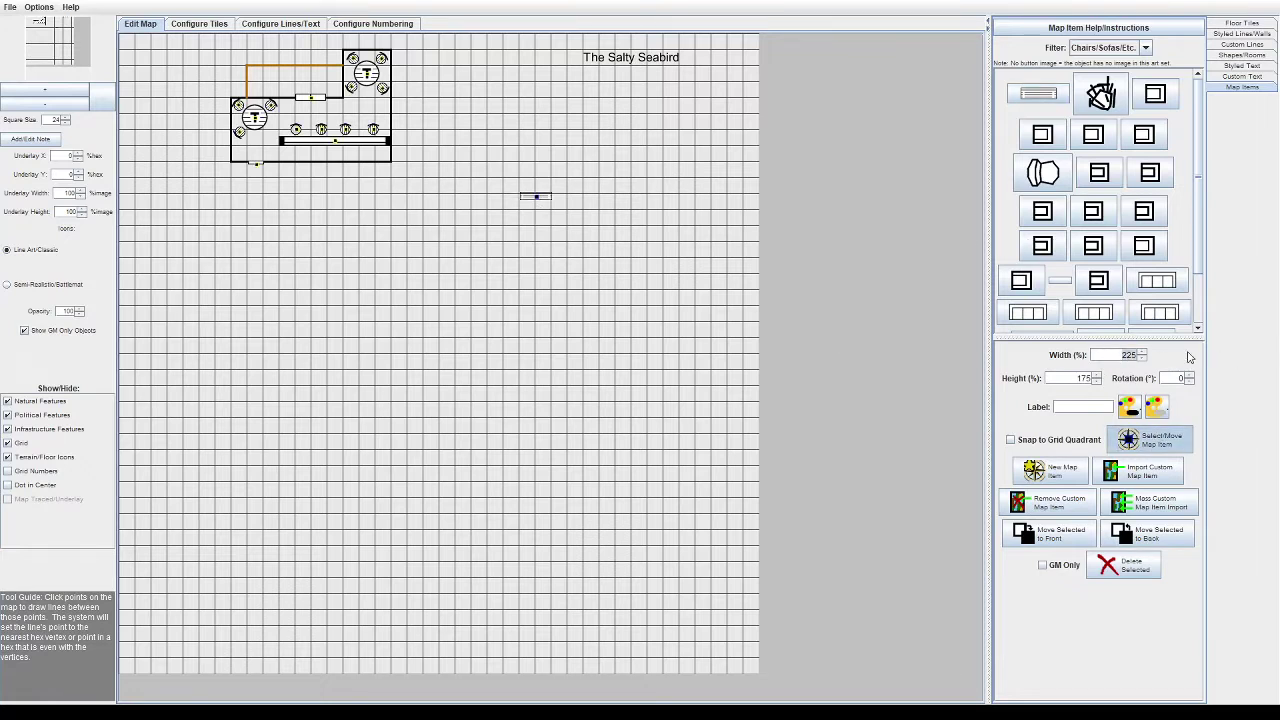
key("Tab")
left_click_drag(536, 196, 275, 95)
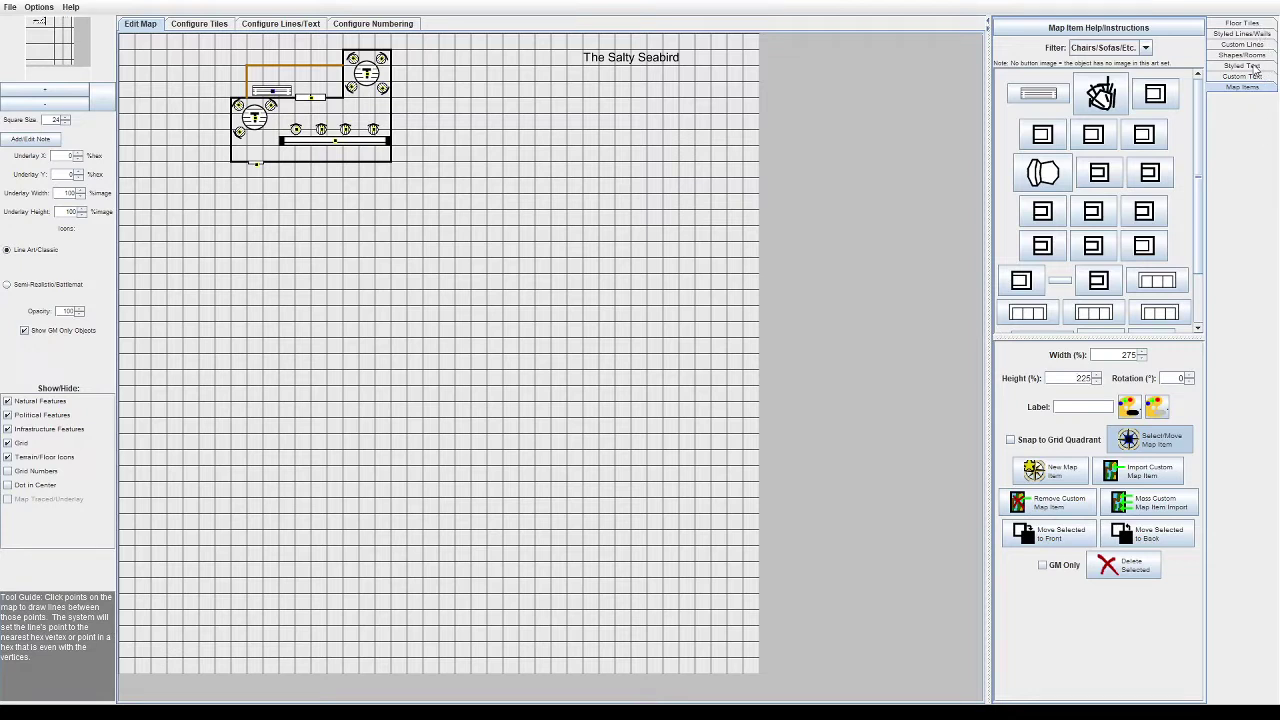
Step: Draw black walls for two adjoining rooms along the building's south side, the west one 6 by 3 squares and the east one 4 by 2
left_click(1245, 34)
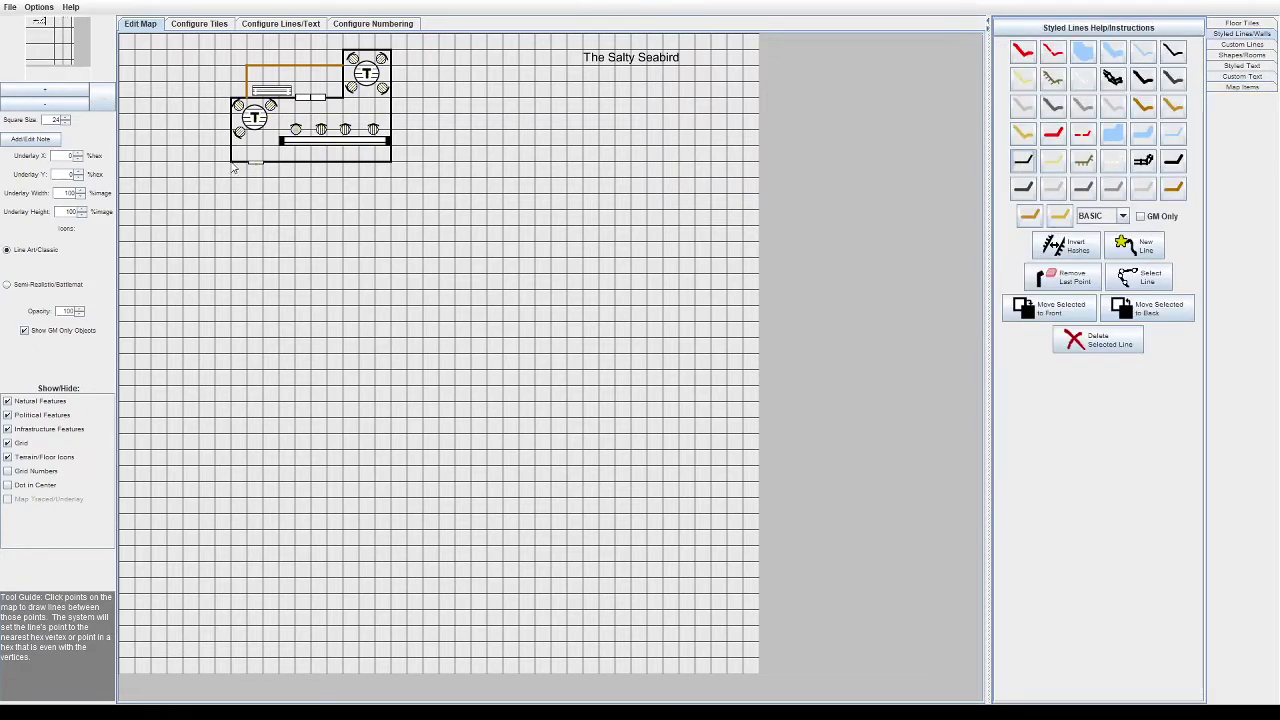
left_click(231, 212)
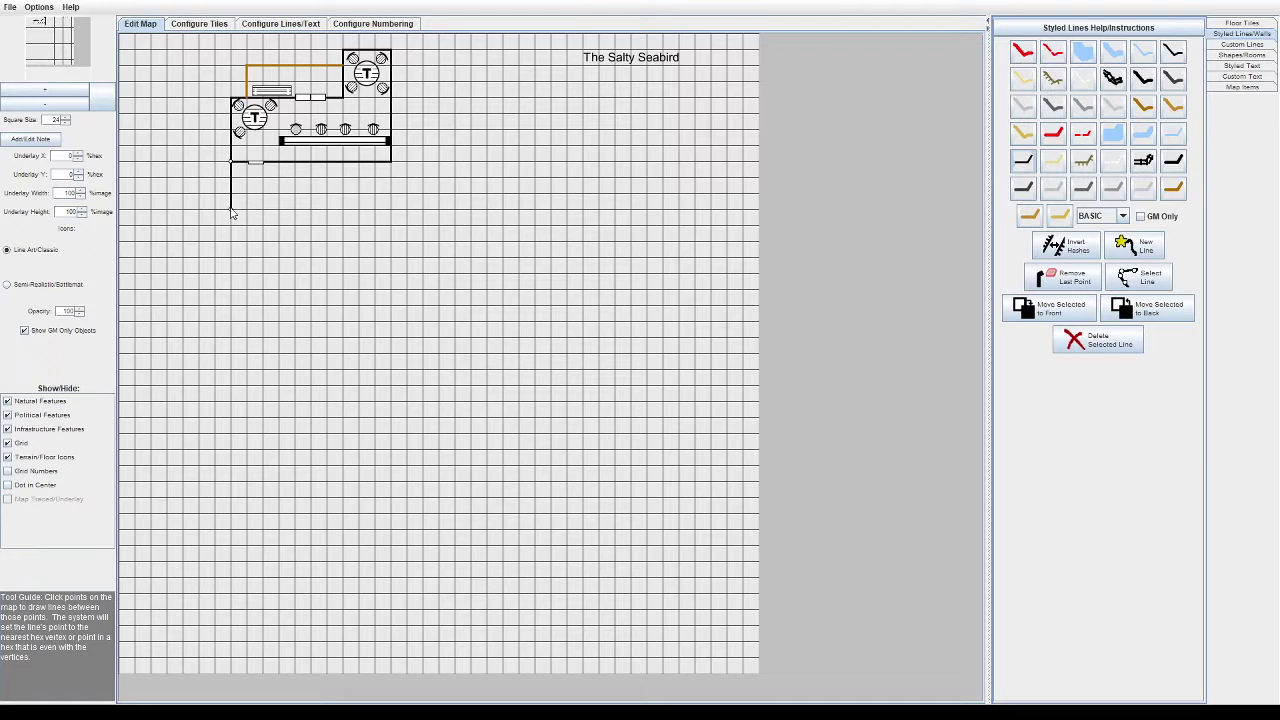
left_click(328, 210)
left_click(327, 192)
left_click(390, 193)
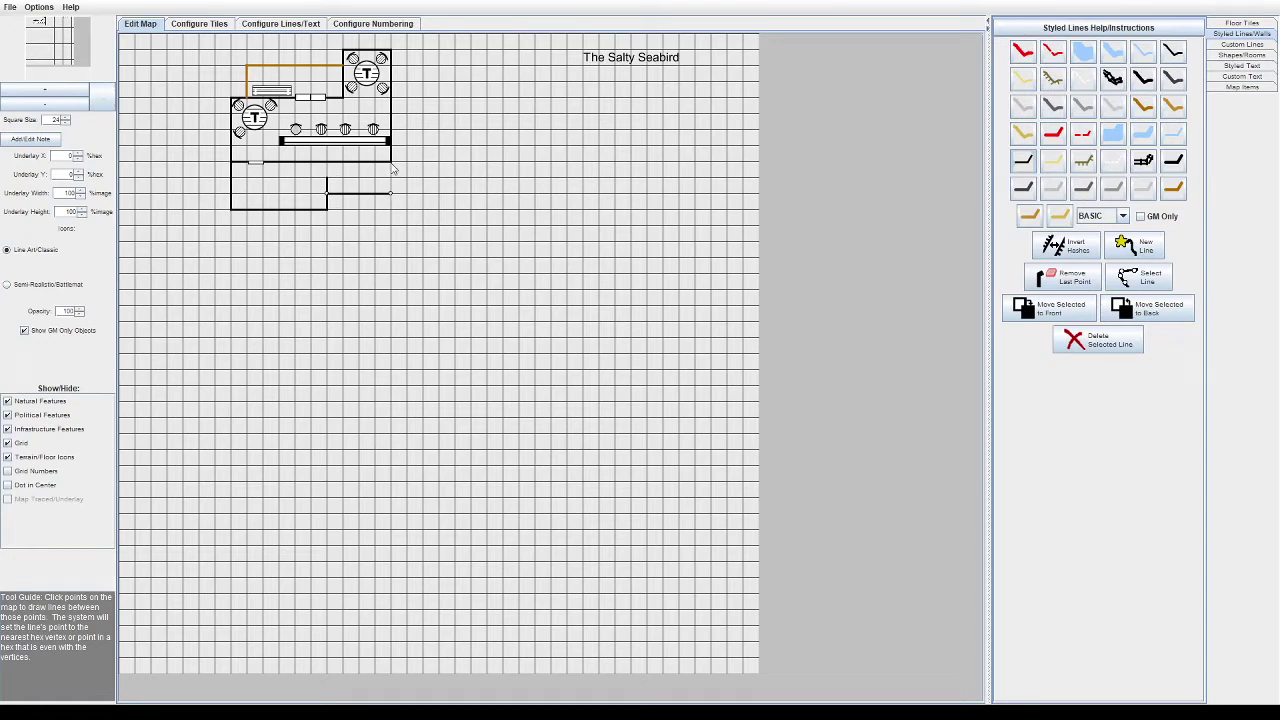
Step: Place a thin single door, 175% wide, 100% high and rotated 90°, in the gap between the two south rooms
left_click(1242, 88)
scroll(1198, 120, "down", 2)
left_click(1108, 47)
left_click(1103, 103)
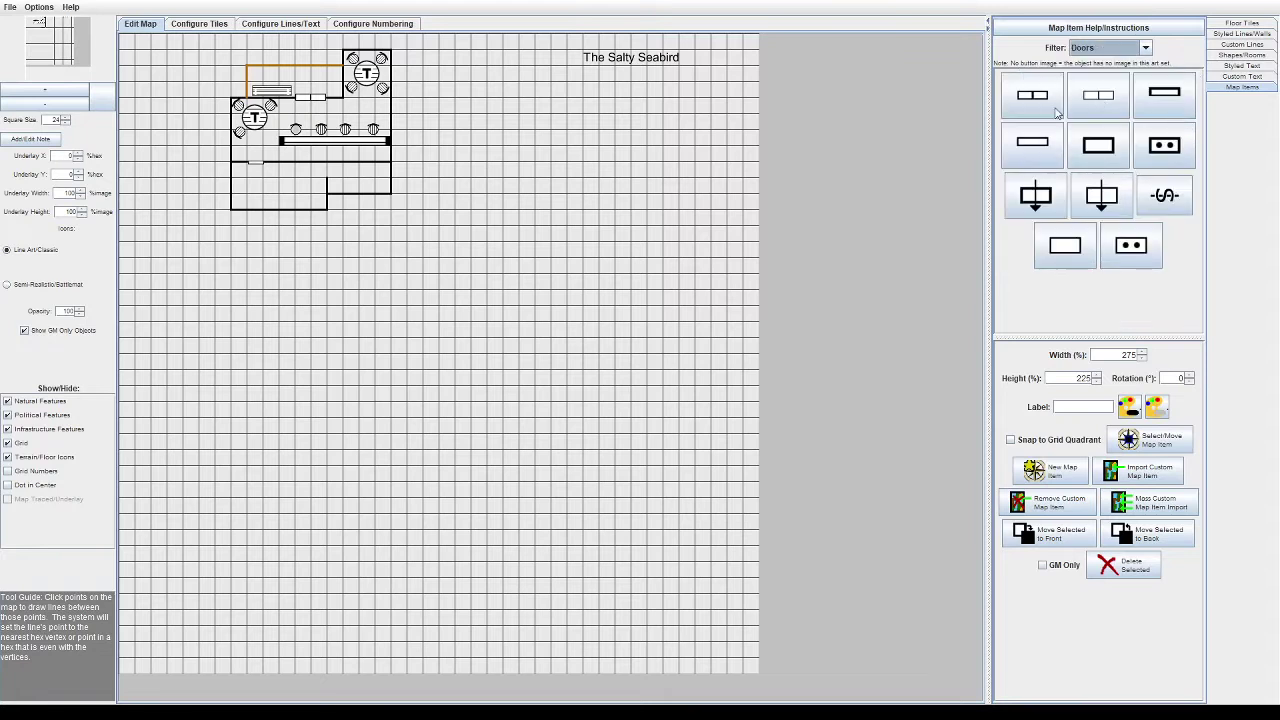
left_click(1164, 96)
left_click(1034, 145)
left_click_drag(1117, 355, 1185, 358)
type("175")
left_click_drag(1068, 376, 1207, 391)
type("100")
key("Tab")
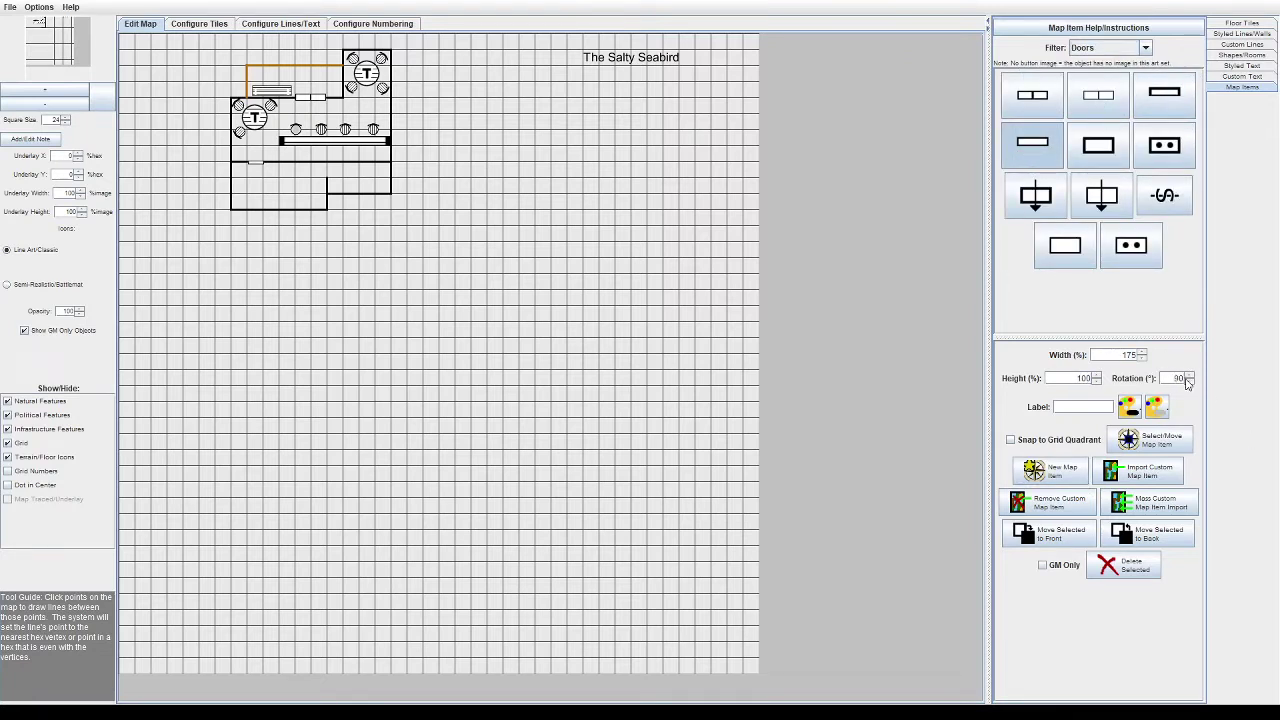
left_click(327, 172)
left_click(1160, 440)
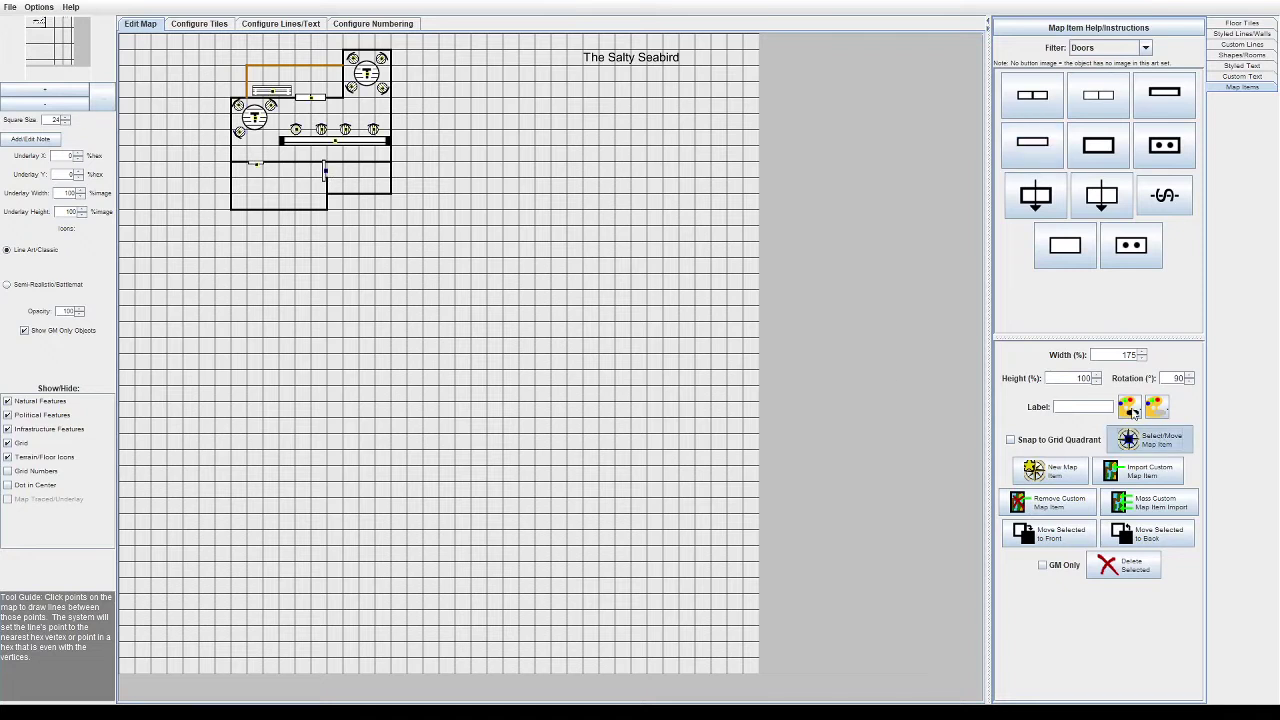
Step: Resize the door between the south rooms to 125% width and 125% height
left_click_drag(1118, 355, 1179, 358)
type("150")
key("Tab")
type("125125")
key("Return")
Step: Place a single bed rotated 180° just outside the southeast room's east wall and select it
left_click(1145, 48)
scroll(1089, 131, "up", 1)
left_click(1101, 89)
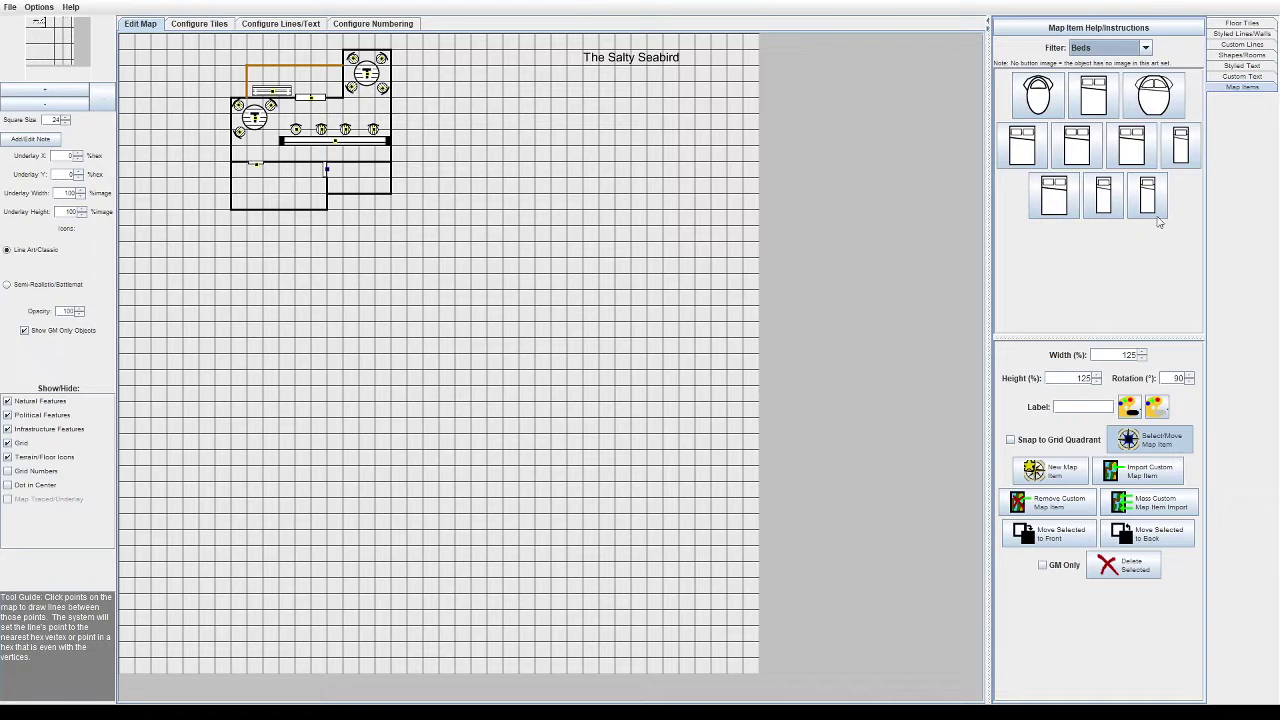
left_click(1183, 165)
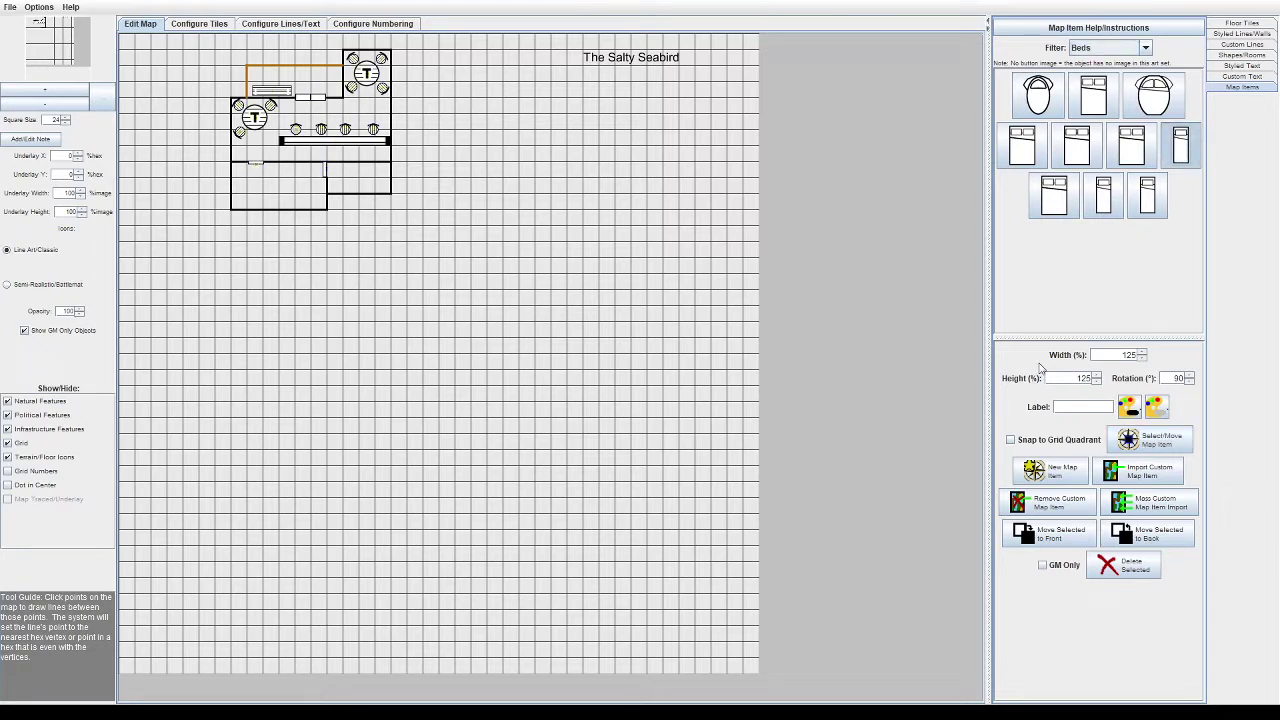
left_click_drag(1171, 378, 1231, 374)
left_click(405, 190)
left_click_drag(1122, 355, 1203, 356)
left_click(1120, 437)
left_click(405, 190)
Step: Set the single bed's width and height to 150%
left_click_drag(1121, 355, 1172, 355)
type("150")
key("Return")
left_click_drag(1084, 378, 1117, 380)
type("150")
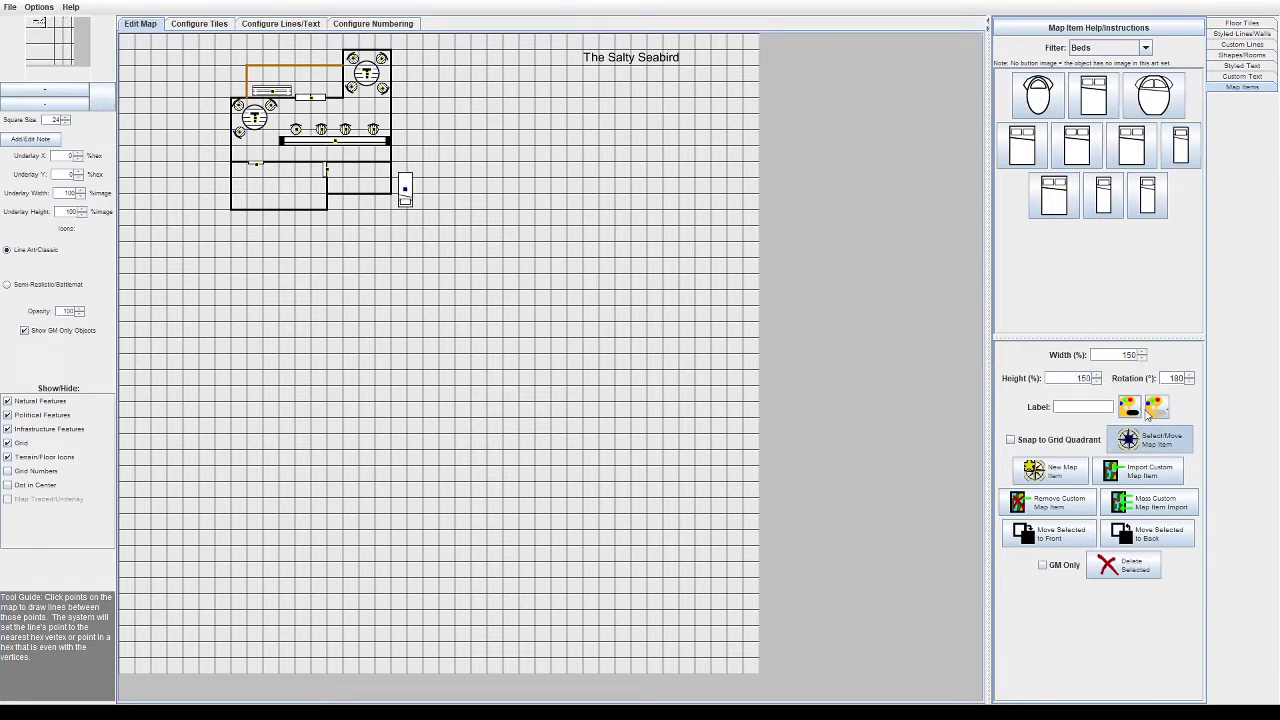
Step: Set the bed's rotation to 0° and move it into the east end of the southeast room
double_click(1176, 378)
type("0")
left_click_drag(406, 193, 383, 188)
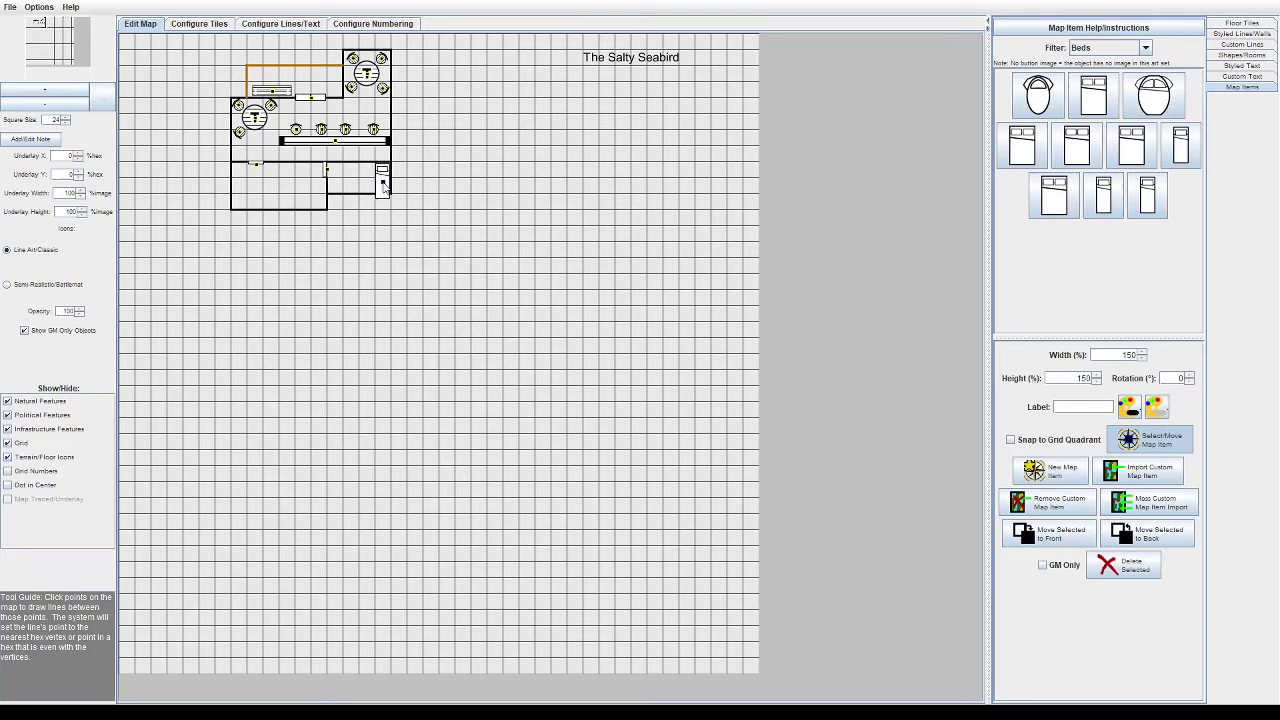
Step: Set the bed's height to 125% and shift it up so it fits inside the southeast room
left_click_drag(1086, 378, 1145, 397)
type("100")
key("Return")
type("125")
key("Return")
left_click_drag(383, 186, 383, 180)
Step: Place a rectangular patterned rug from the Other category in the southeast room, extending partly under the bed's position
left_click(1145, 47)
left_click(1100, 150)
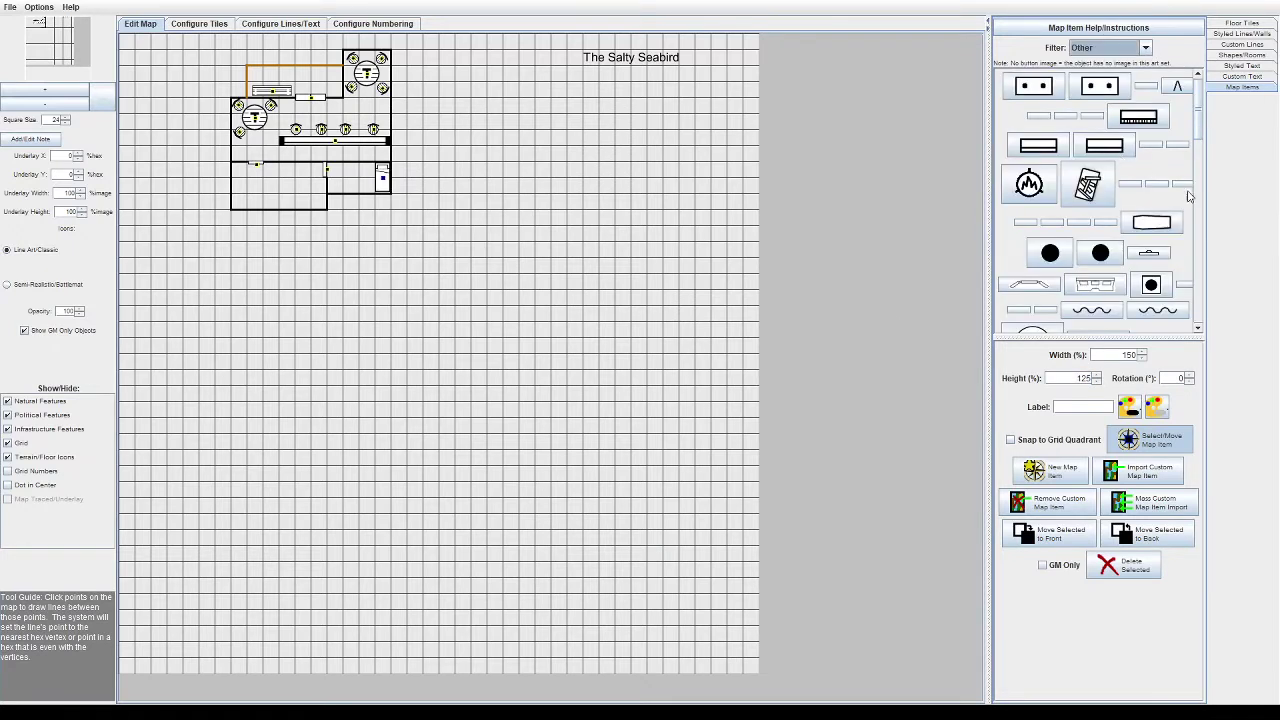
scroll(1100, 244, "down", 2)
scroll(1100, 244, "down", 2)
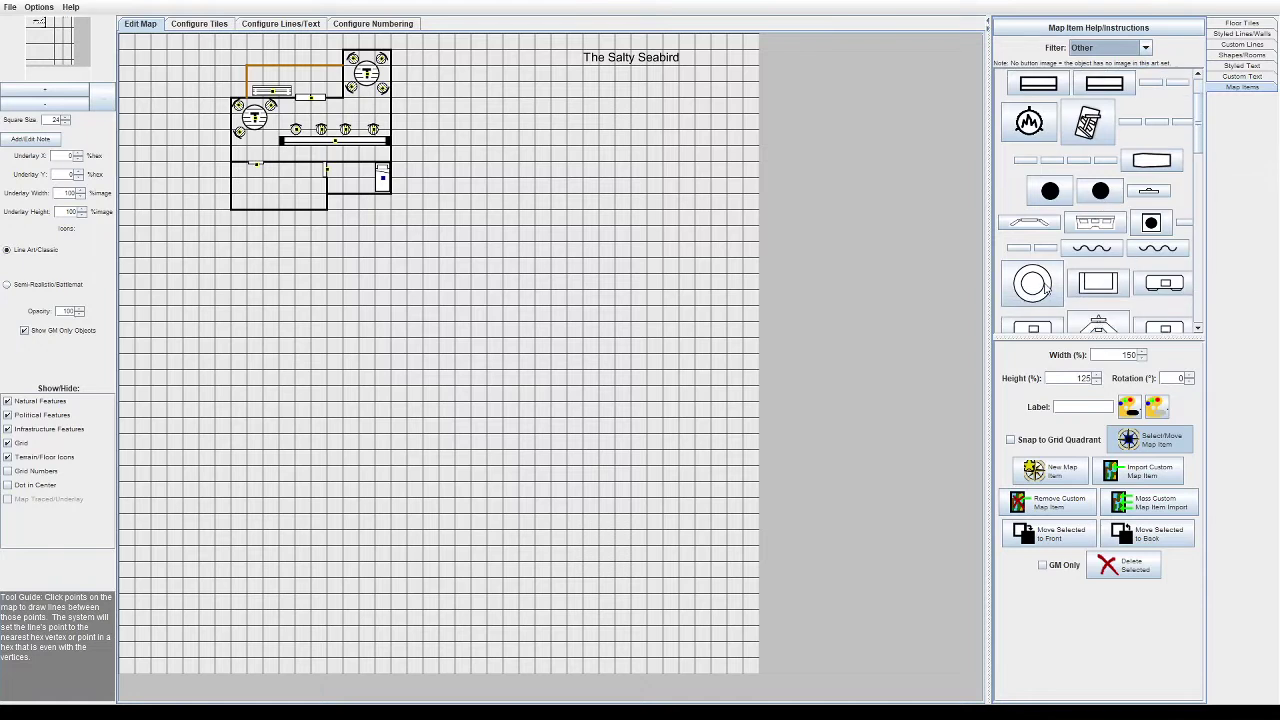
scroll(1110, 295, "down", 2)
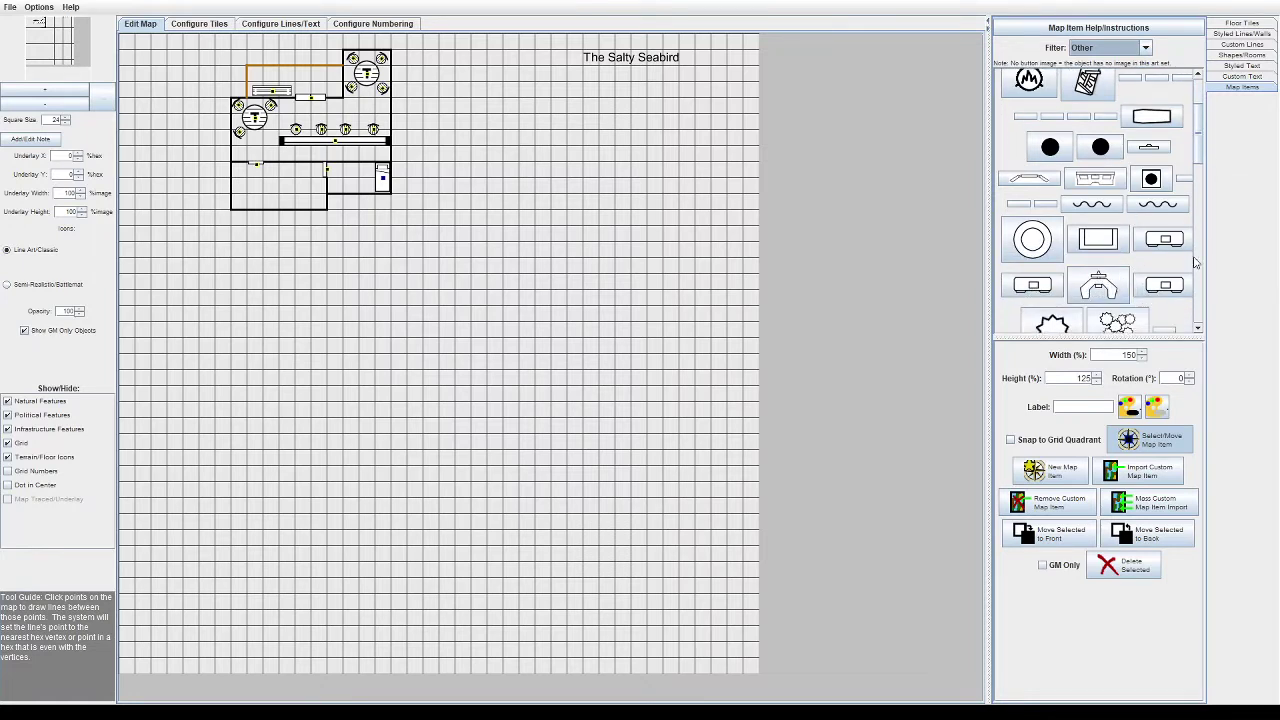
scroll(1192, 187, "down", 5)
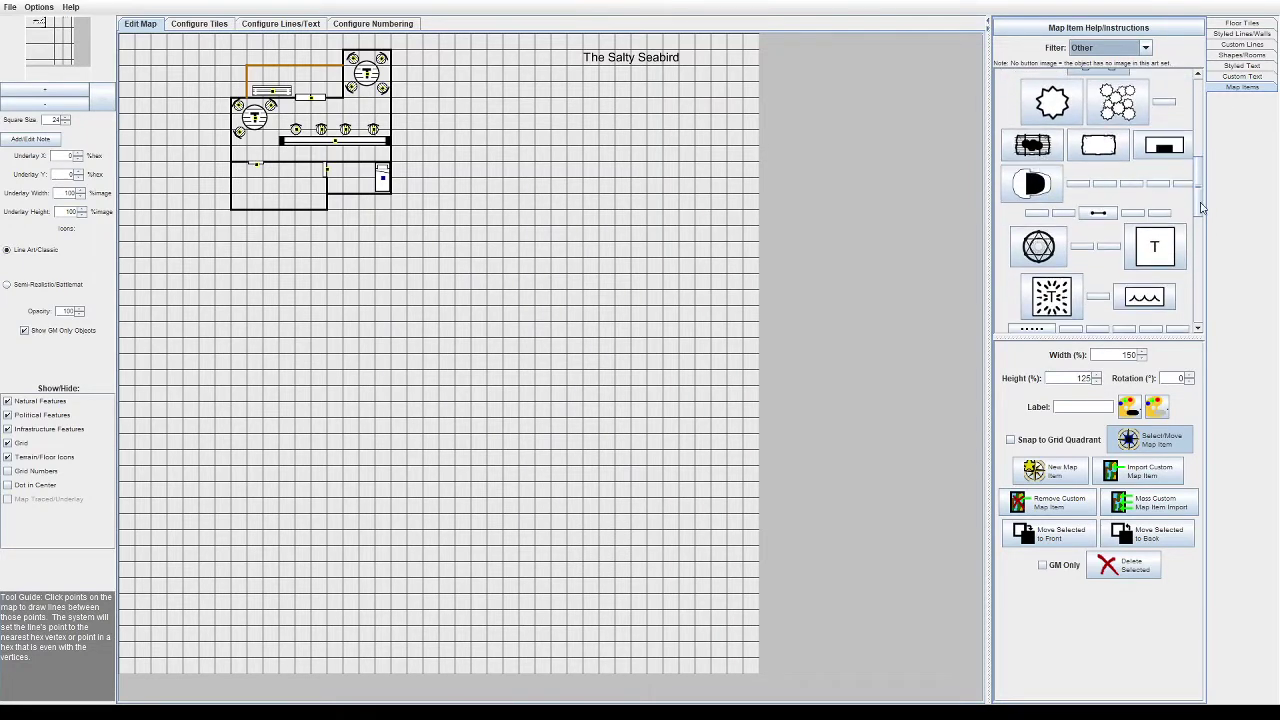
scroll(1202, 204, "down", 2)
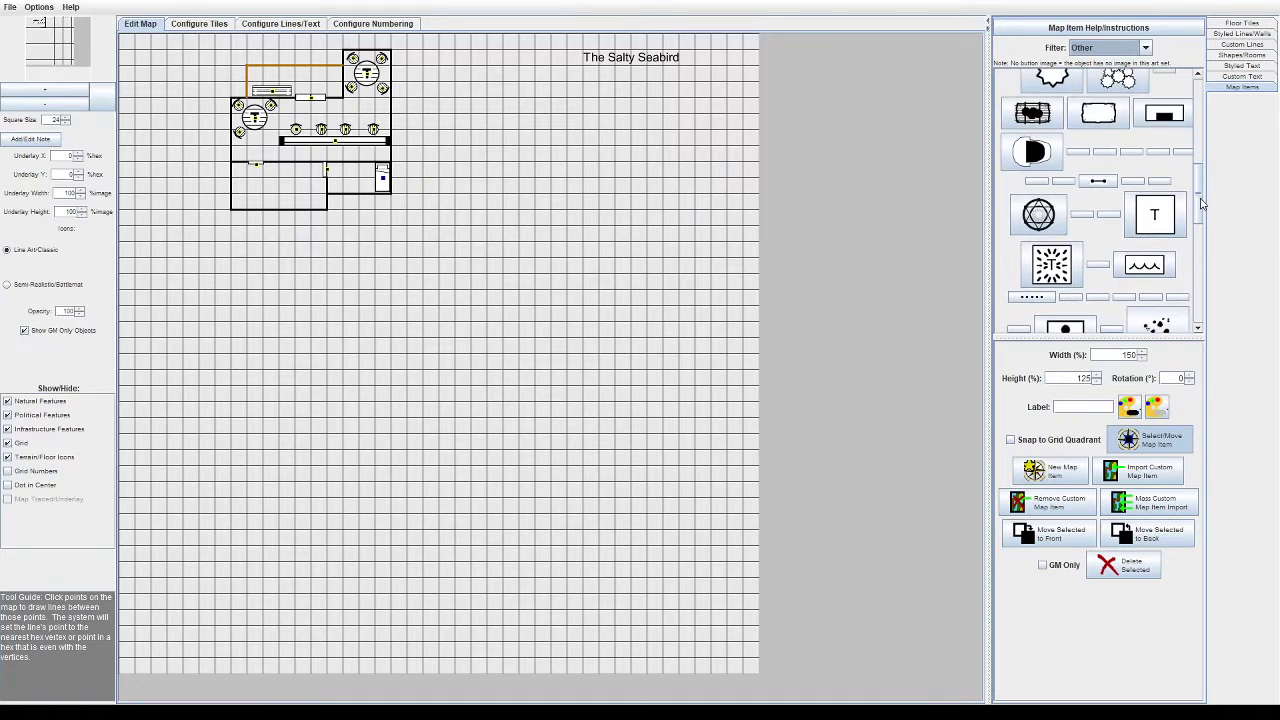
scroll(1145, 268, "down", 4)
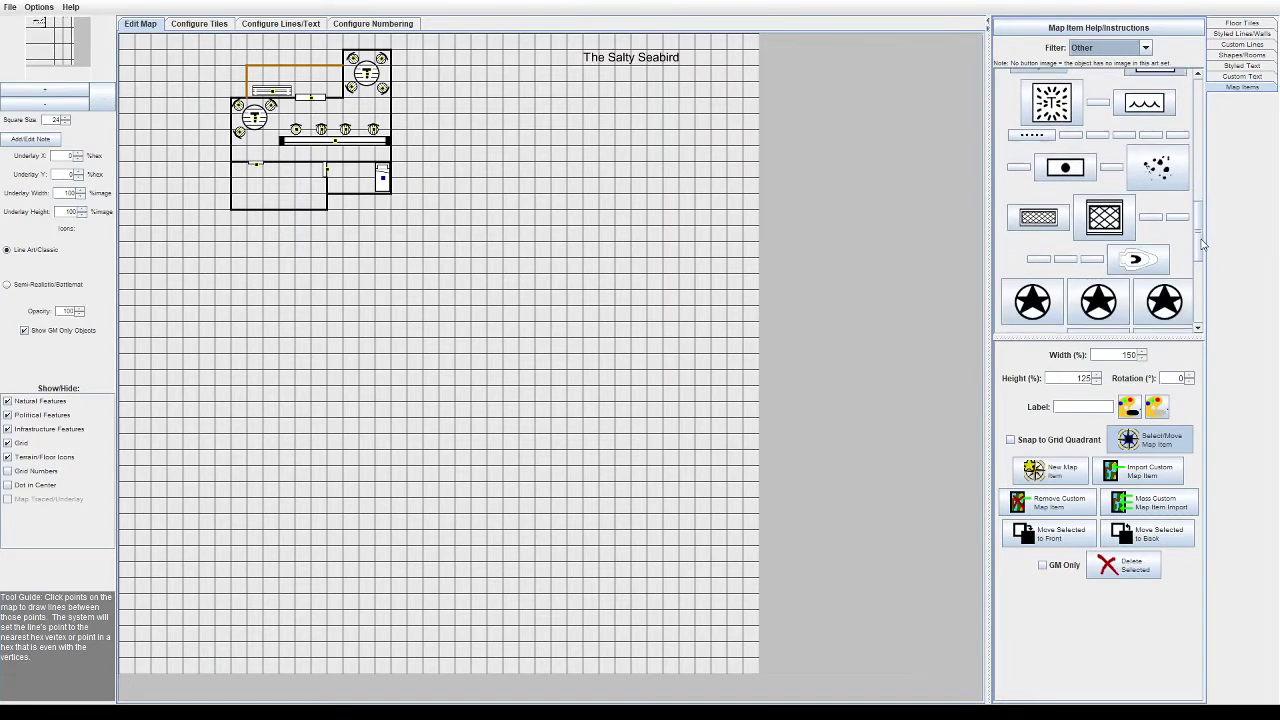
left_click(1040, 220)
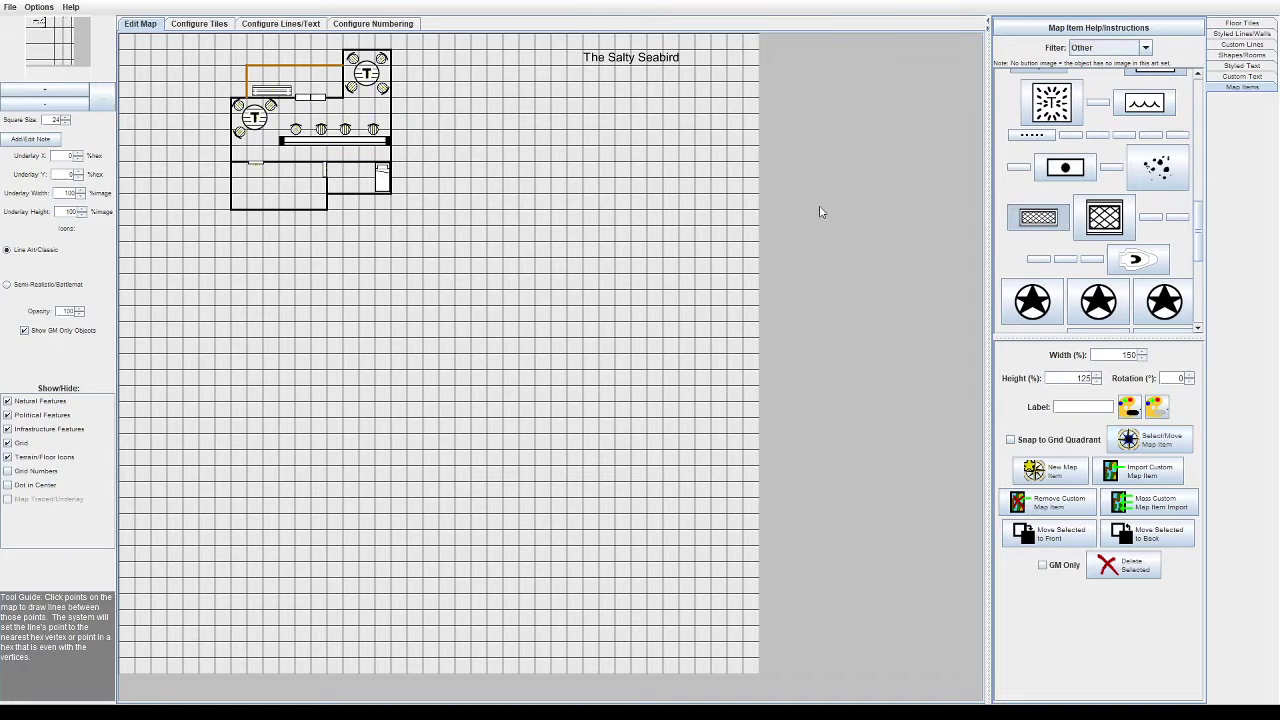
left_click(347, 180)
left_click(1165, 438)
left_click_drag(349, 181, 363, 180)
Step: Send the rug behind the bed
left_click(1147, 535)
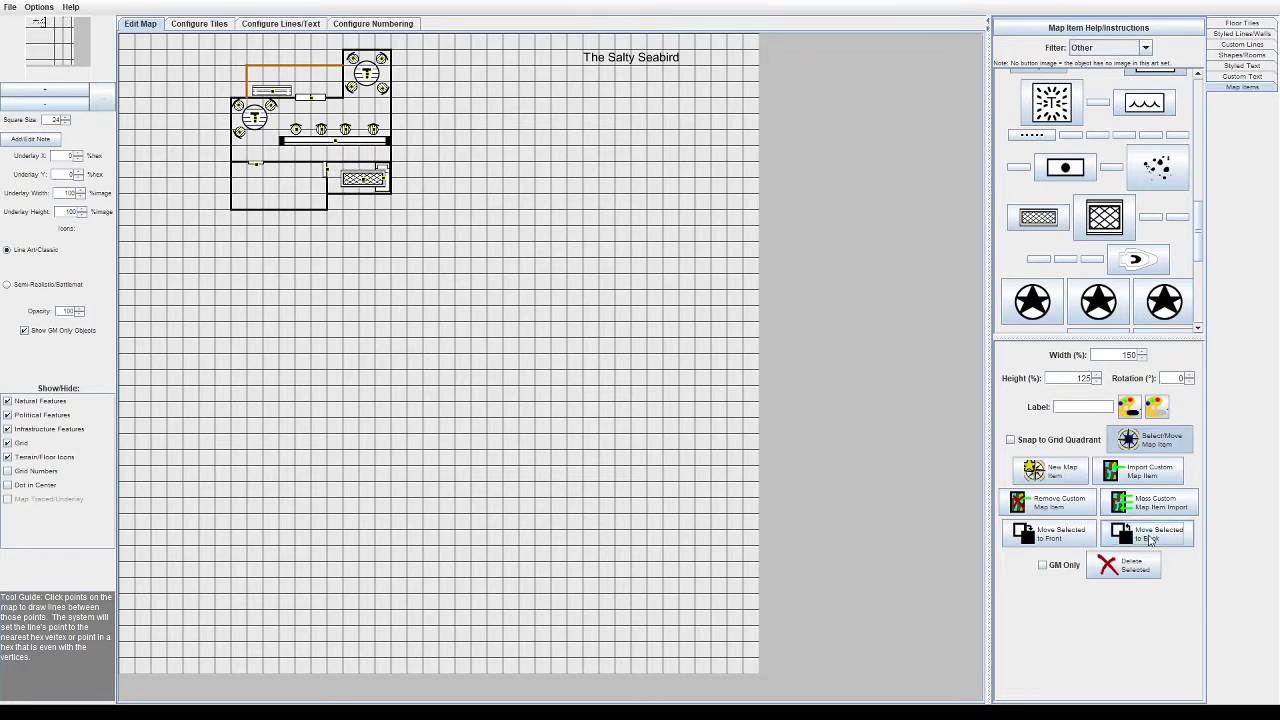
left_click(1058, 529)
left_click(1130, 446)
left_click(1150, 533)
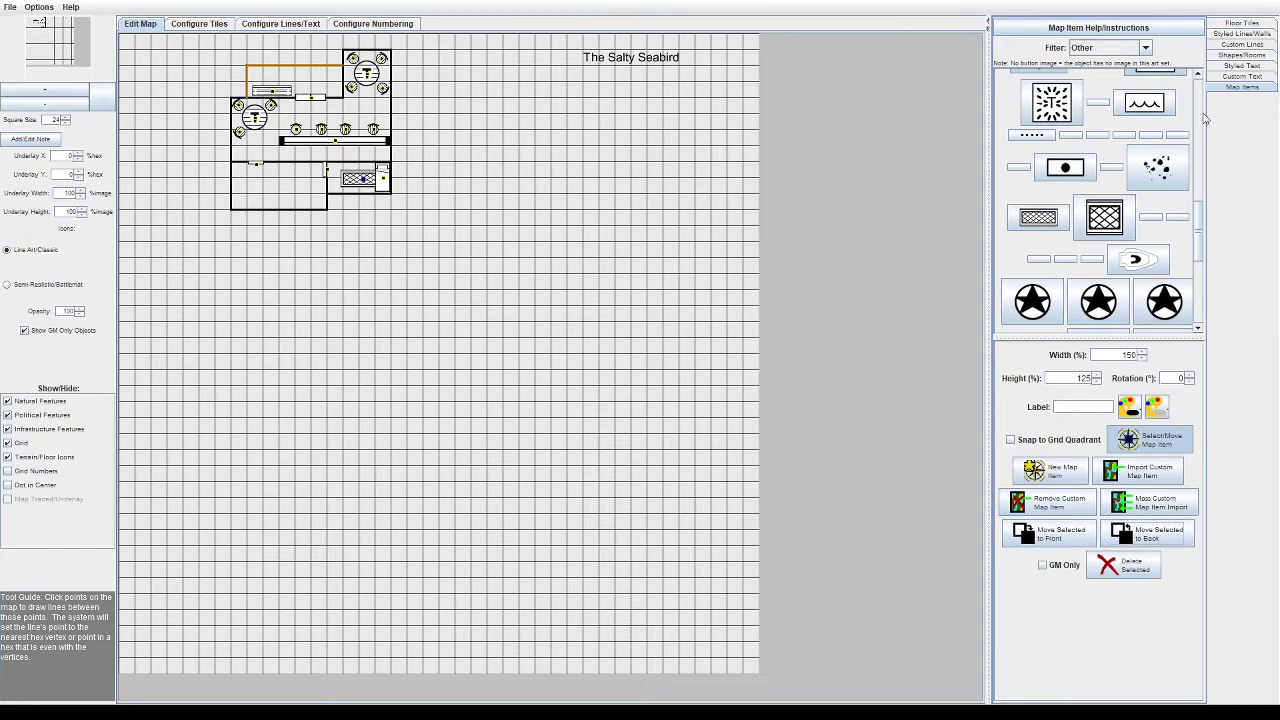
Step: Place a bookshelf from the Other category, rotated 180°, and move it to the bedroom's south wall
scroll(1070, 270, "down", 8)
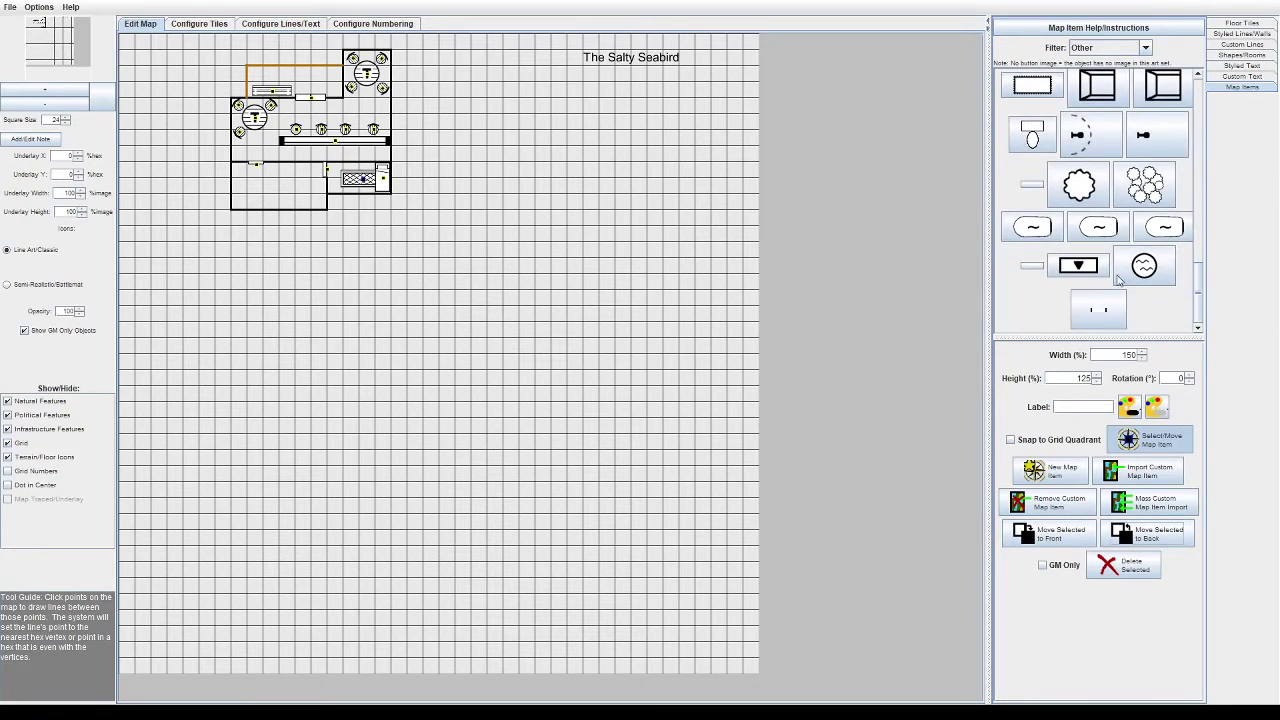
scroll(1167, 280, "up", 4)
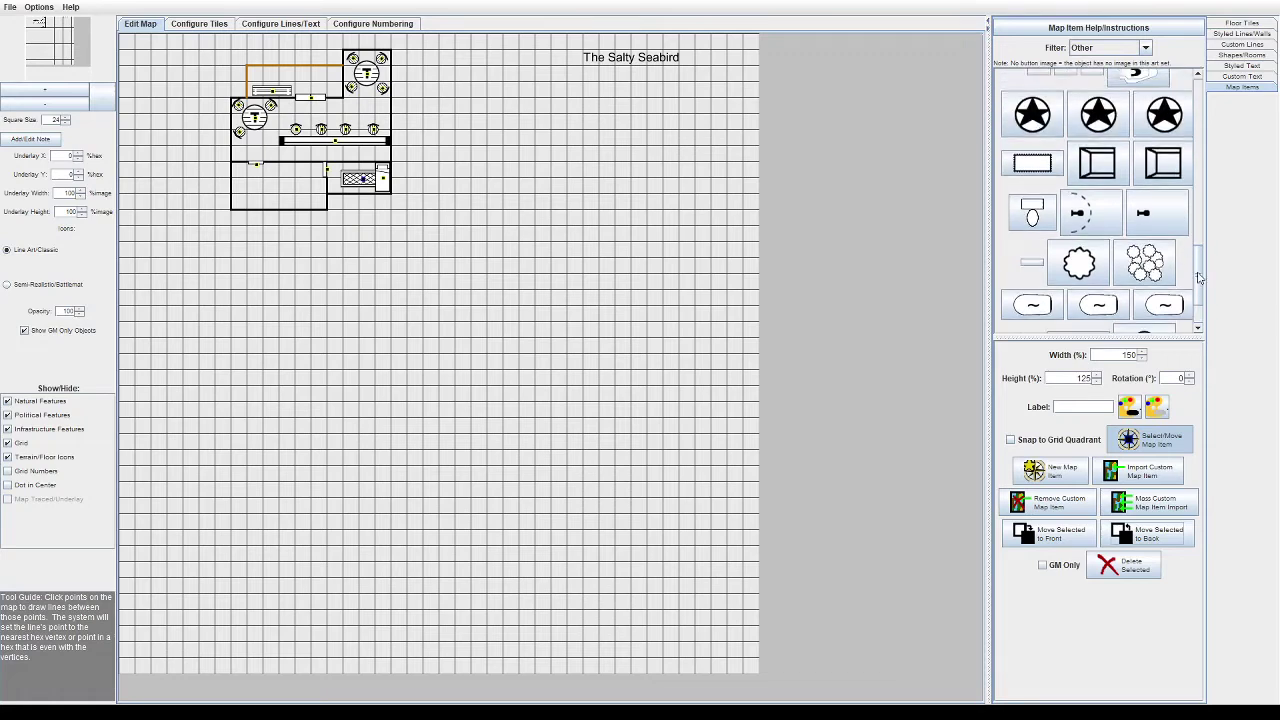
left_click_drag(1203, 252, 1200, 109)
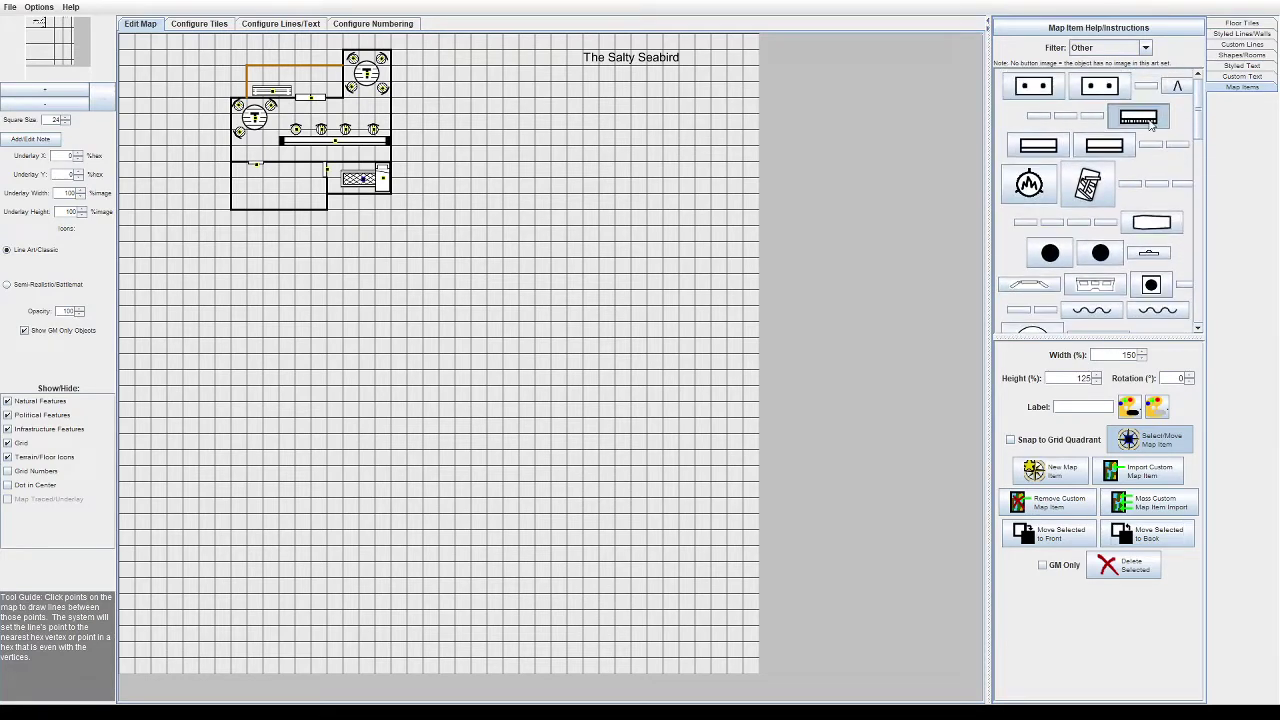
left_click(1150, 126)
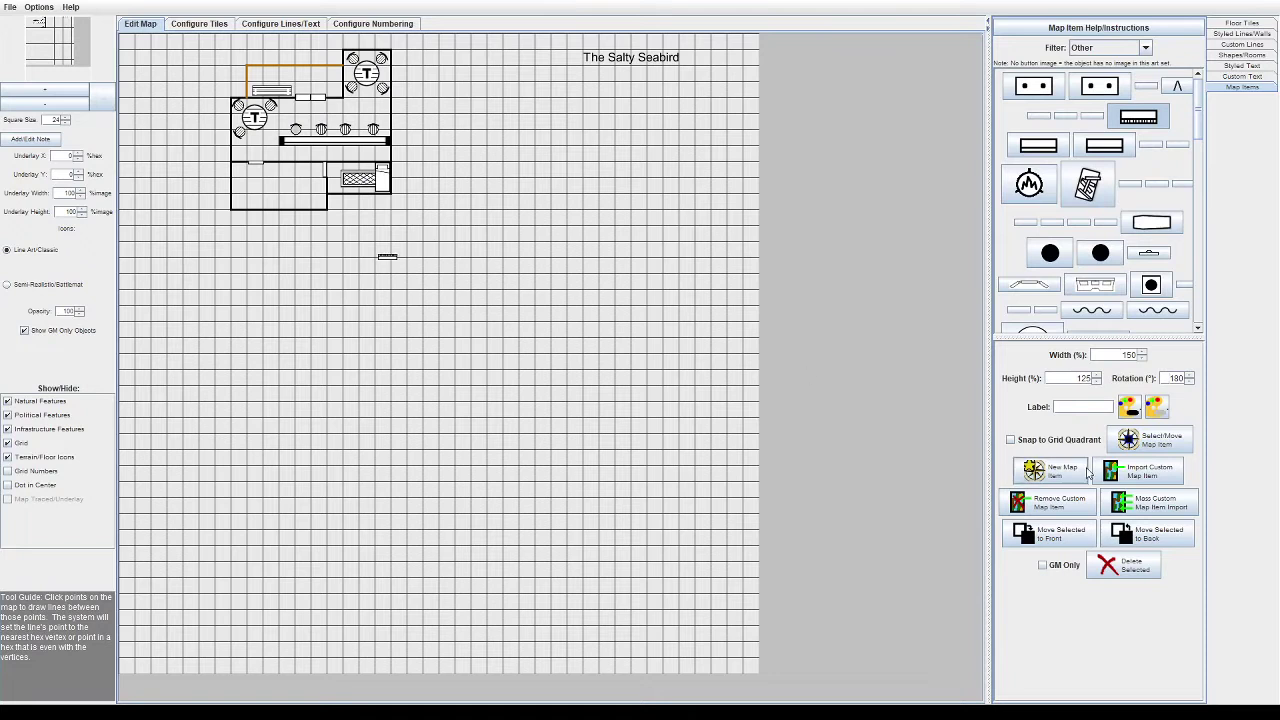
left_click(1150, 440)
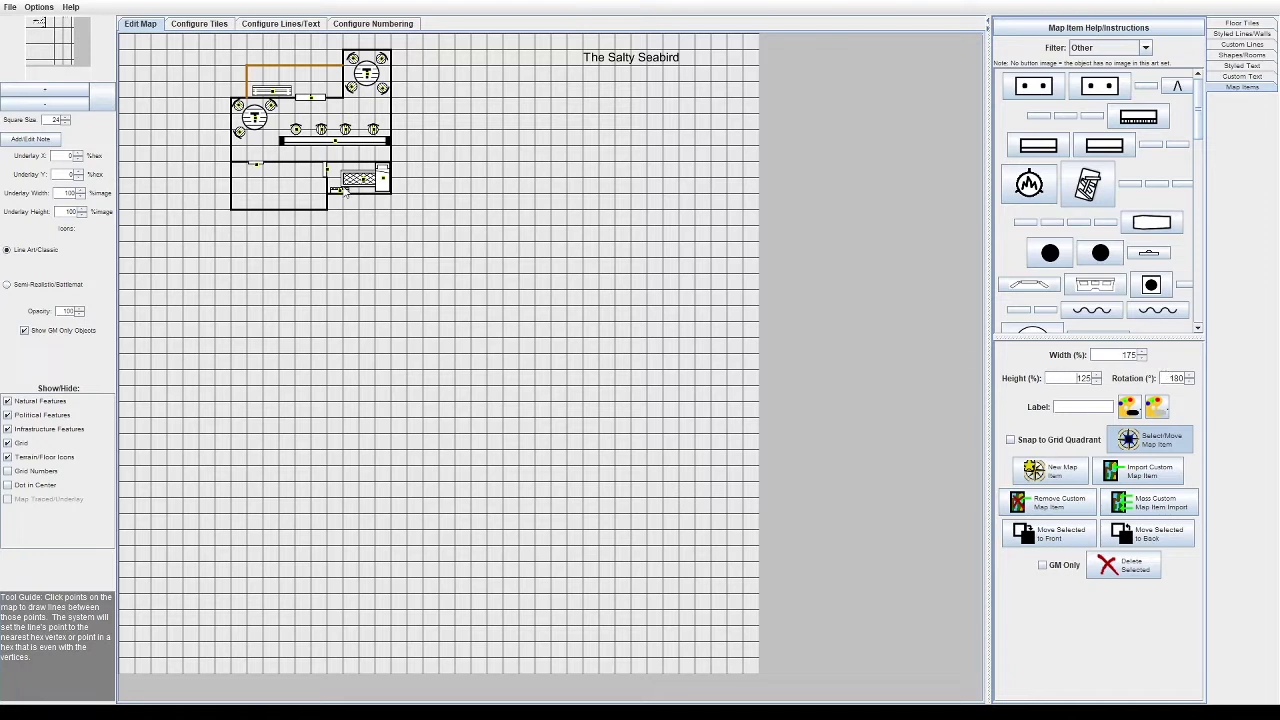
Step: Resize the bookshelf to 225% width and 175% height
left_click_drag(1103, 359, 1197, 361)
type("225")
key("Return")
left_click_drag(1062, 378, 1148, 376)
type("175")
key("Return")
Step: Place a round barrel from the Storage category, rotated 30°, in the southwest corner of the storage room
left_click(1145, 47)
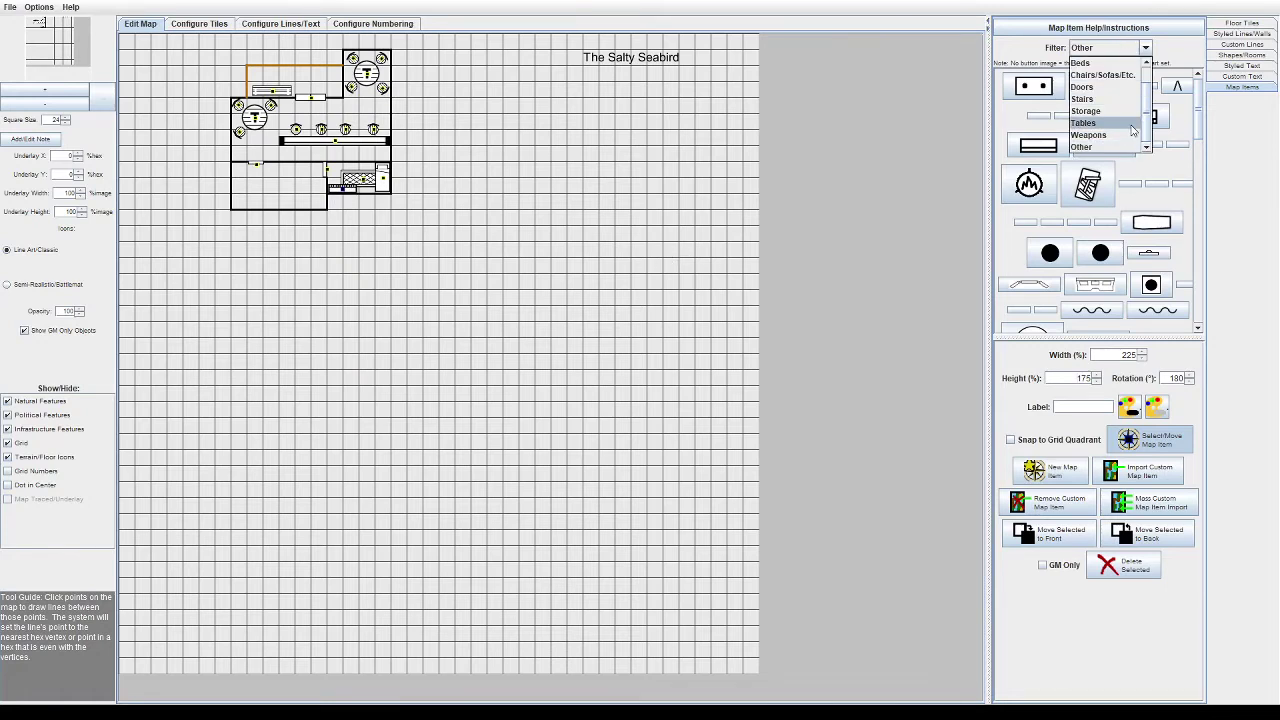
left_click(1125, 111)
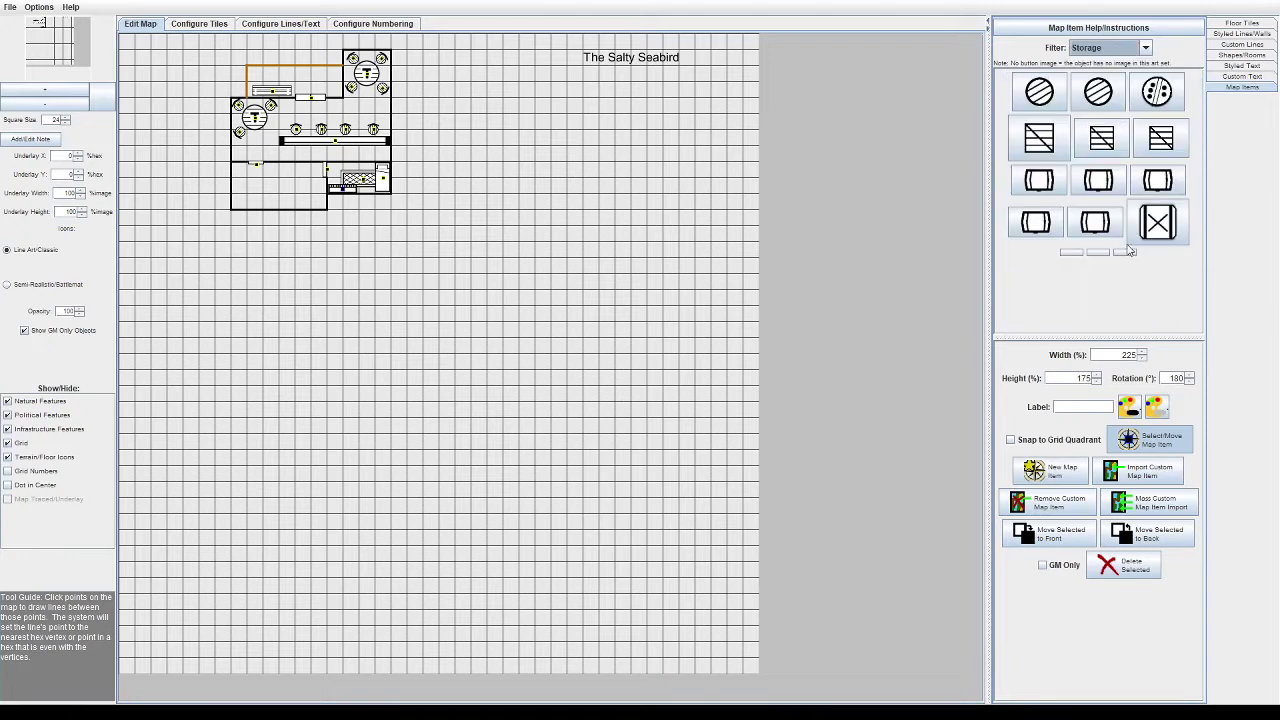
left_click_drag(1118, 355, 1245, 368)
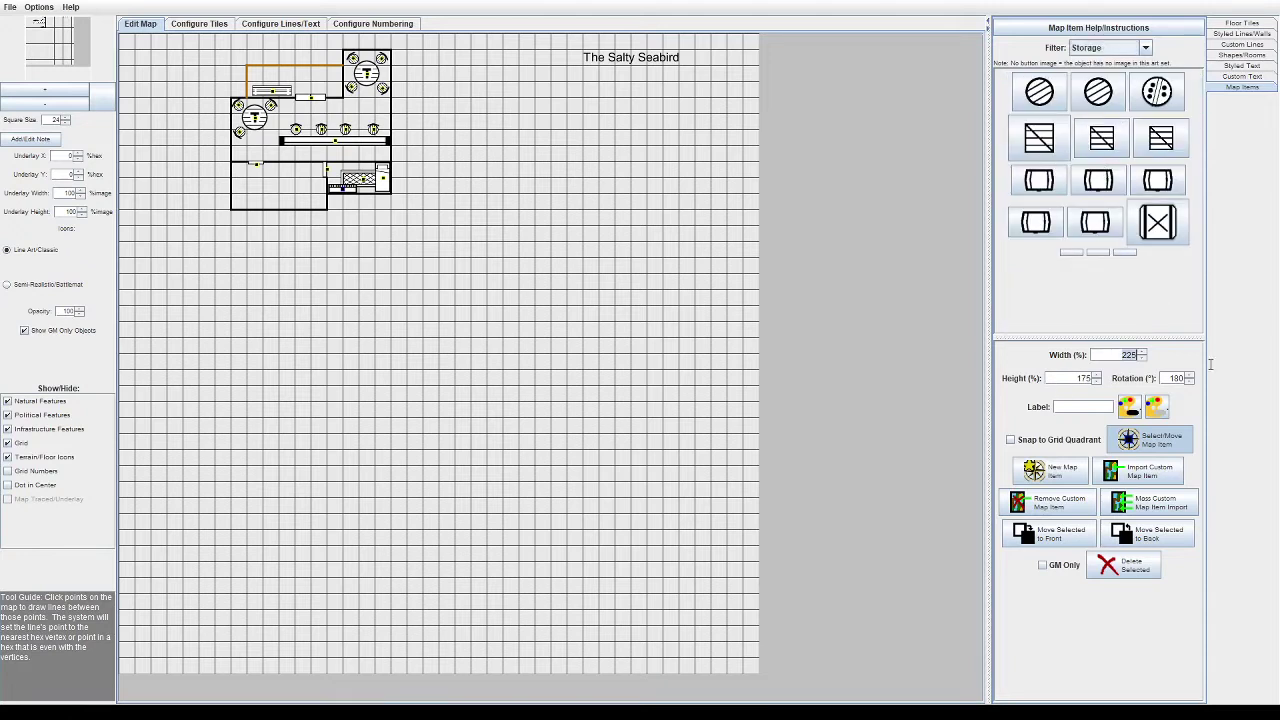
key("Tab")
type("30")
key("Return")
left_click(241, 200)
Step: Place a large crate rotated 96° near the southeast corner of the storage room
double_click(1178, 378)
type("96")
key("Tab")
left_click(310, 199)
Step: Place two small crates at 125% width and height, rotated 35°, on either side of the large crate
left_click_drag(1120, 355, 1190, 355)
type("125")
left_click_drag(1074, 379, 1246, 391)
type("125")
type("35")
left_click(318, 190)
left_click(295, 204)
left_click(1152, 442)
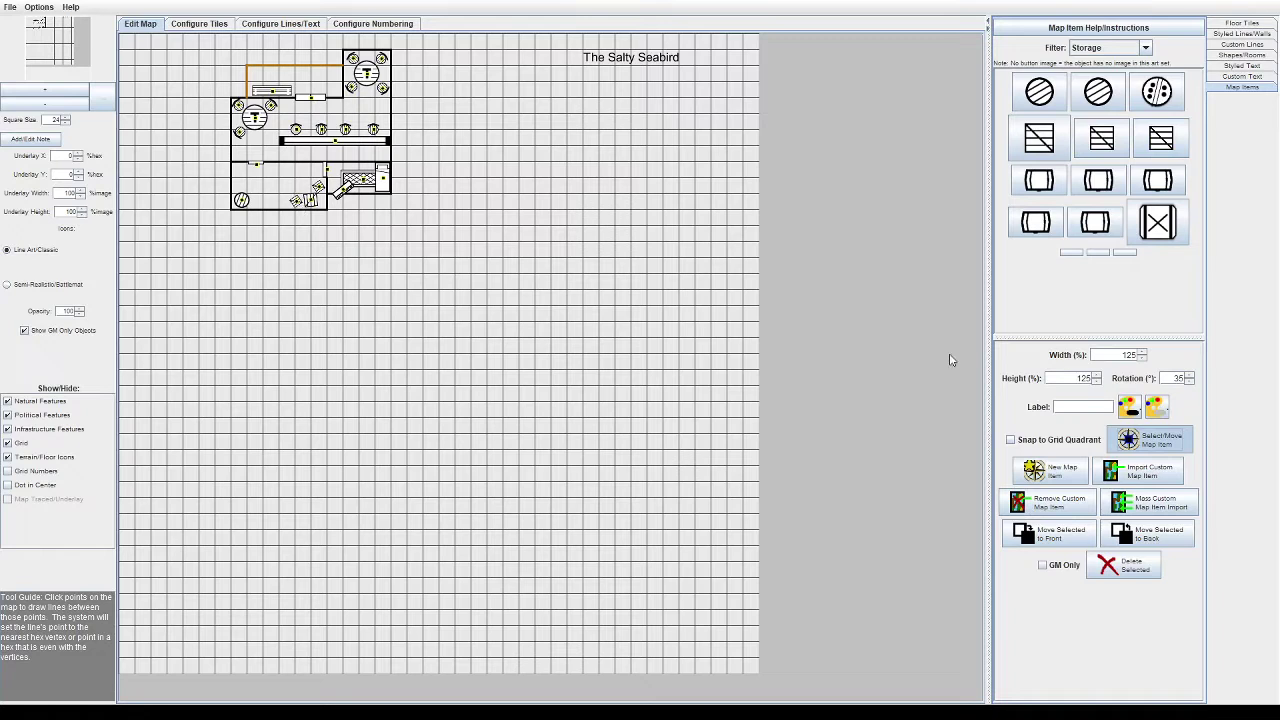
Step: Place two small barrels in the storage room, one beside the southwest barrel and one along the north wall
left_click(1098, 92)
key("Tab")
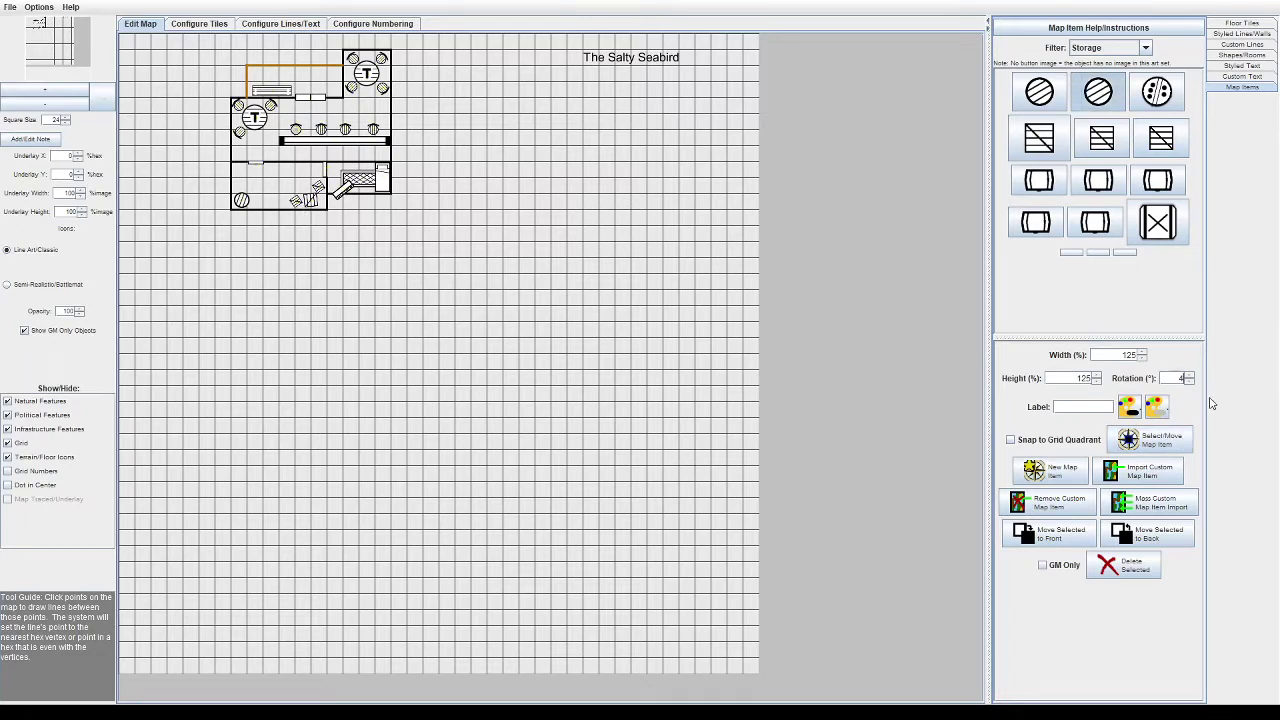
left_click(256, 201)
left_click(278, 168)
Step: Set the bedroom bookshelf's rotation to 180°, its height to 175% and its width to 200%
left_click(1149, 440)
left_click(343, 191)
left_click_drag(1170, 379, 1226, 388)
type("0")
key("Return")
left_click_drag(1067, 378, 1188, 381)
left_click_drag(1116, 356, 1202, 356)
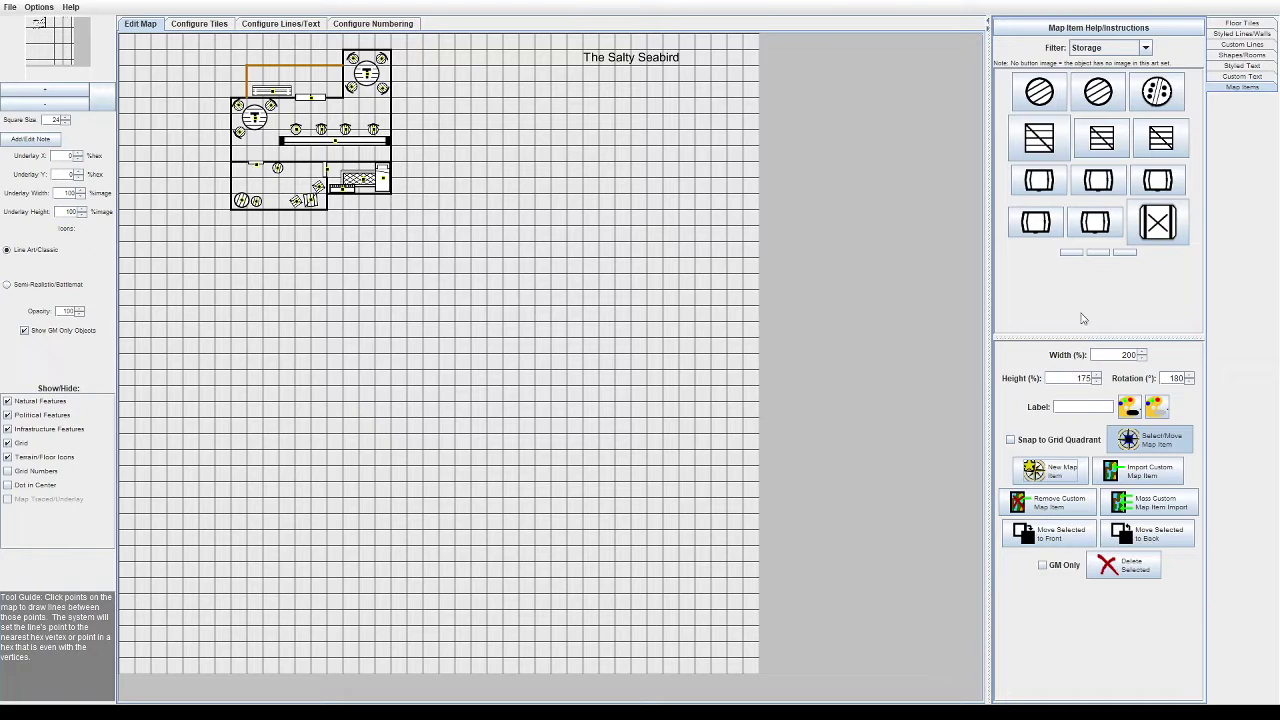
Step: Place a large barrel at 235% width and height, rotated 277°, beside the small barrel on the storage room's north wall
left_click(1058, 90)
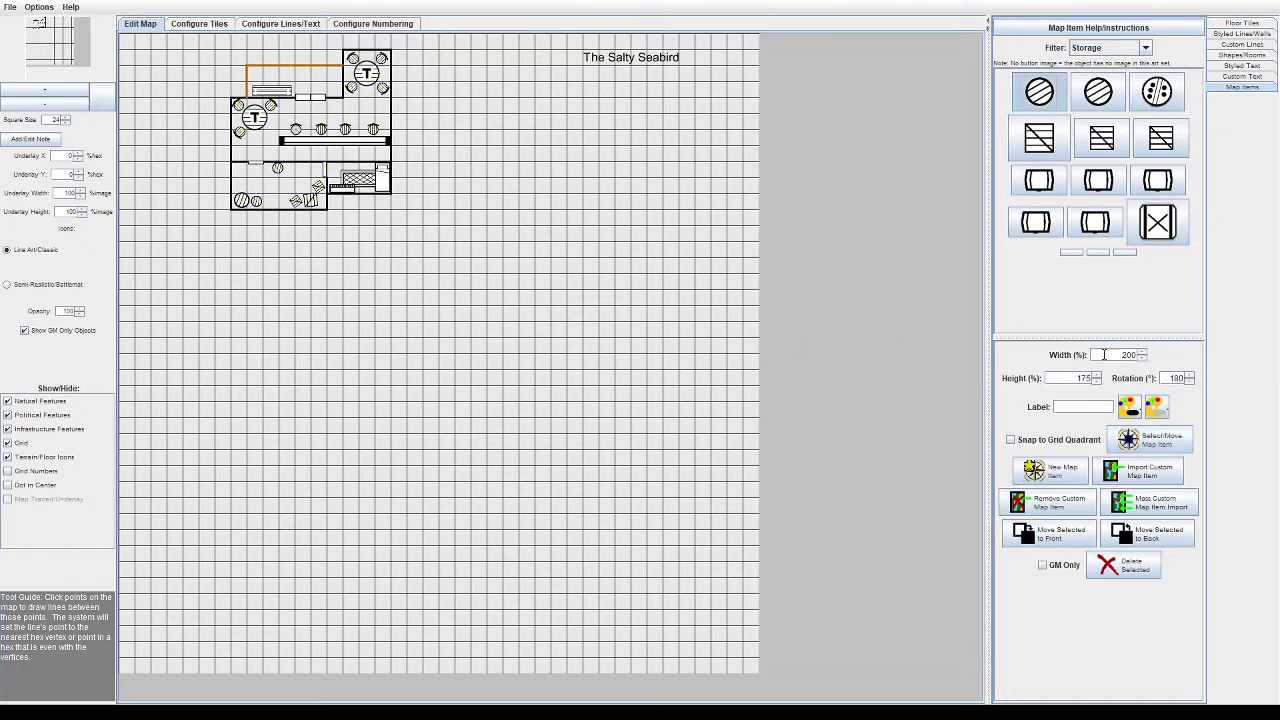
left_click_drag(1075, 379, 1262, 373)
type("235")
type("277")
left_click(290, 171)
left_click(1118, 428)
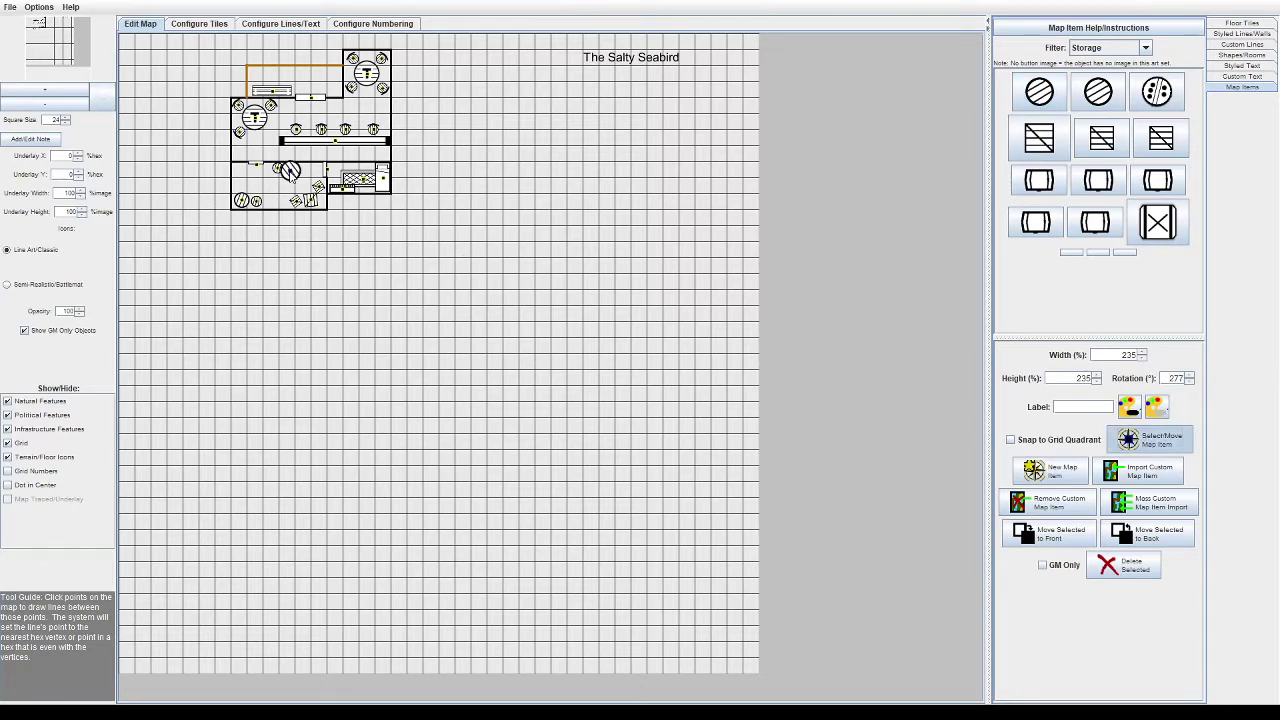
Step: Try resizing the large barrel by the storage room's north wall to 185% width and height
type("215")
key("Return")
left_click_drag(1108, 355, 1235, 370)
type("185")
key("Return")
left_click_drag(1064, 379, 1140, 382)
type("185")
key("Return")
Step: Set the height and width of the large barrel by the storage room's north wall to 160%
double_click(1084, 378)
type("160")
key("Return")
double_click(1128, 354)
type("160")
key("Return")
left_click(1145, 47)
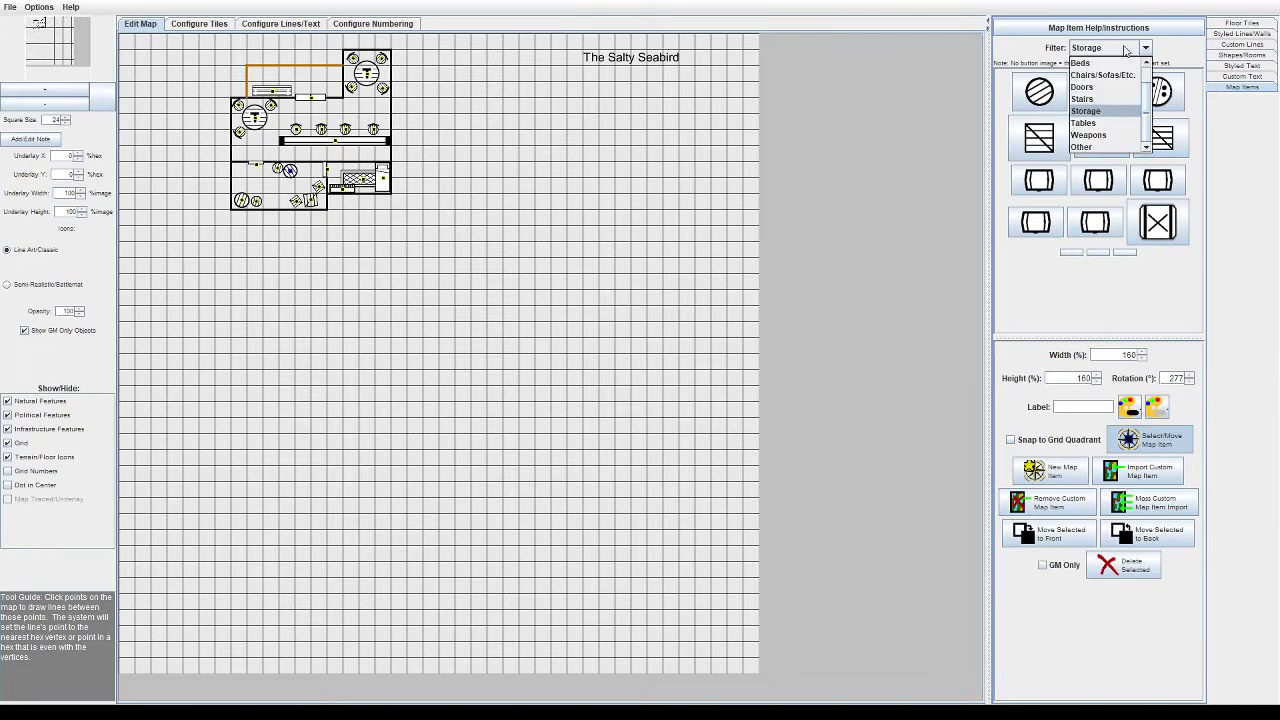
scroll(1148, 90, "down", 1)
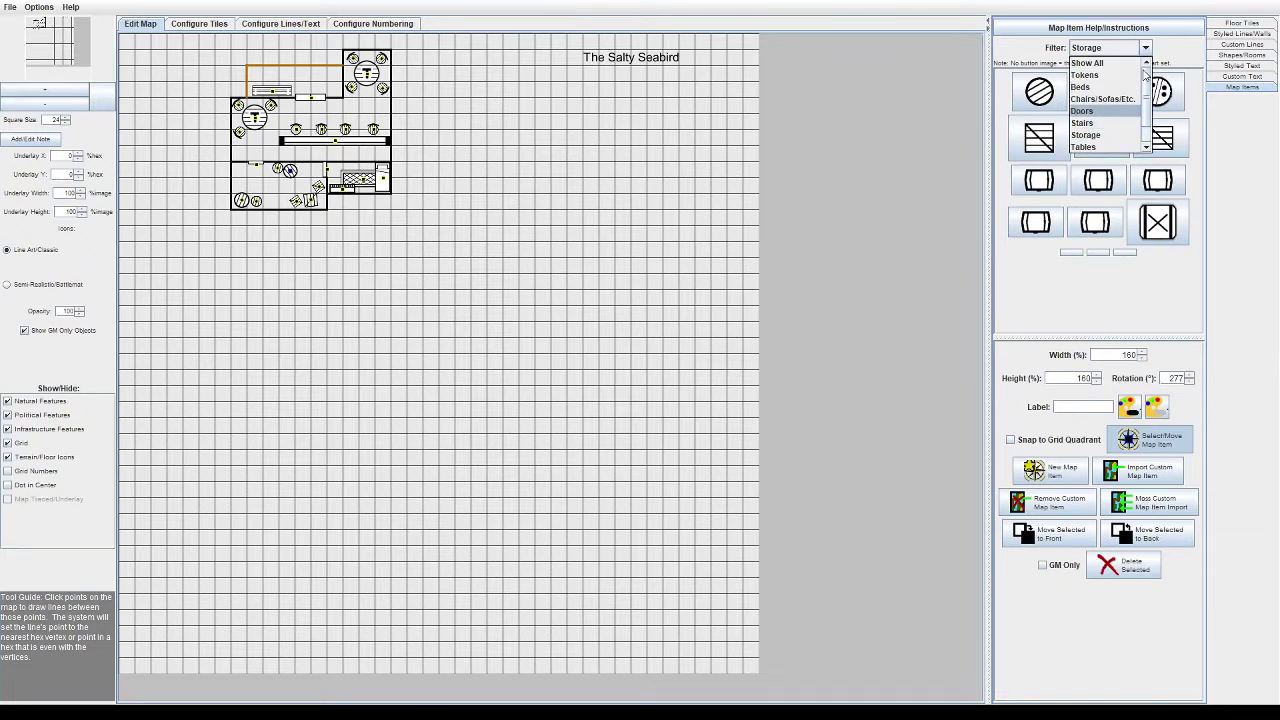
left_click(1242, 22)
left_click(1242, 33)
left_click(1242, 44)
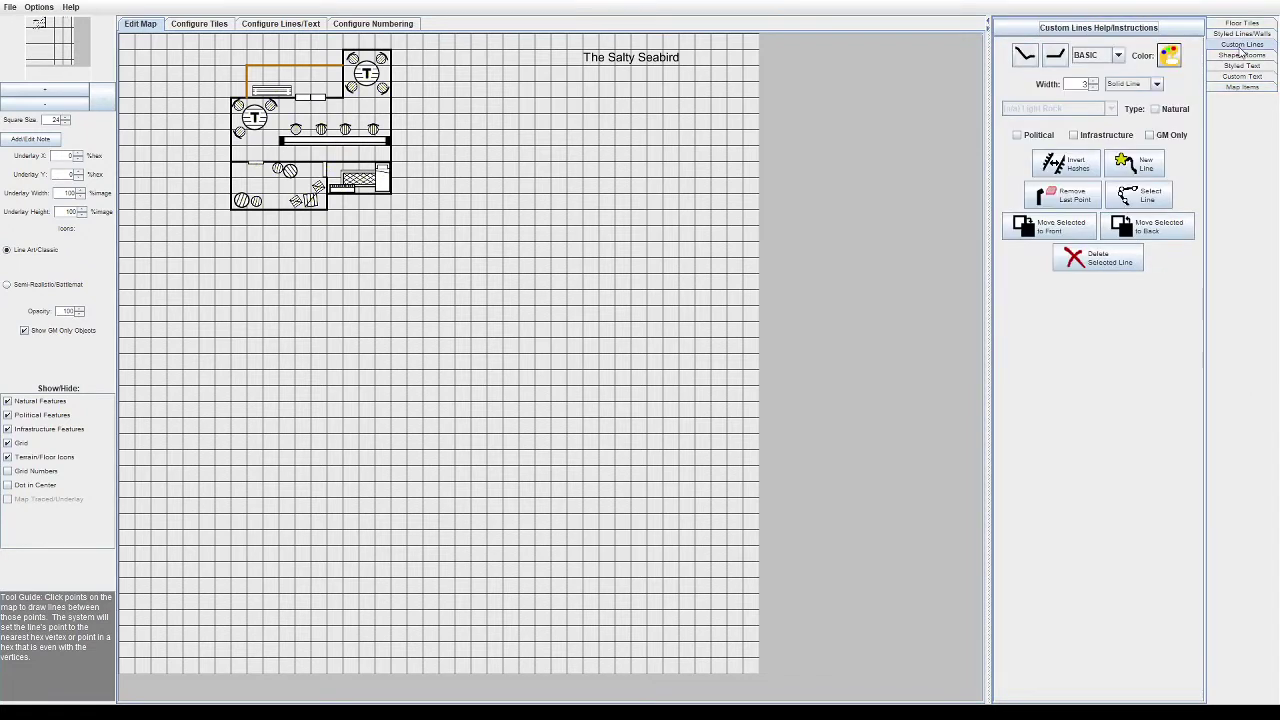
left_click(1242, 76)
Step: Outline a one-square area around the small southwest barrel in the storage room with the brown styled line
left_click(1242, 33)
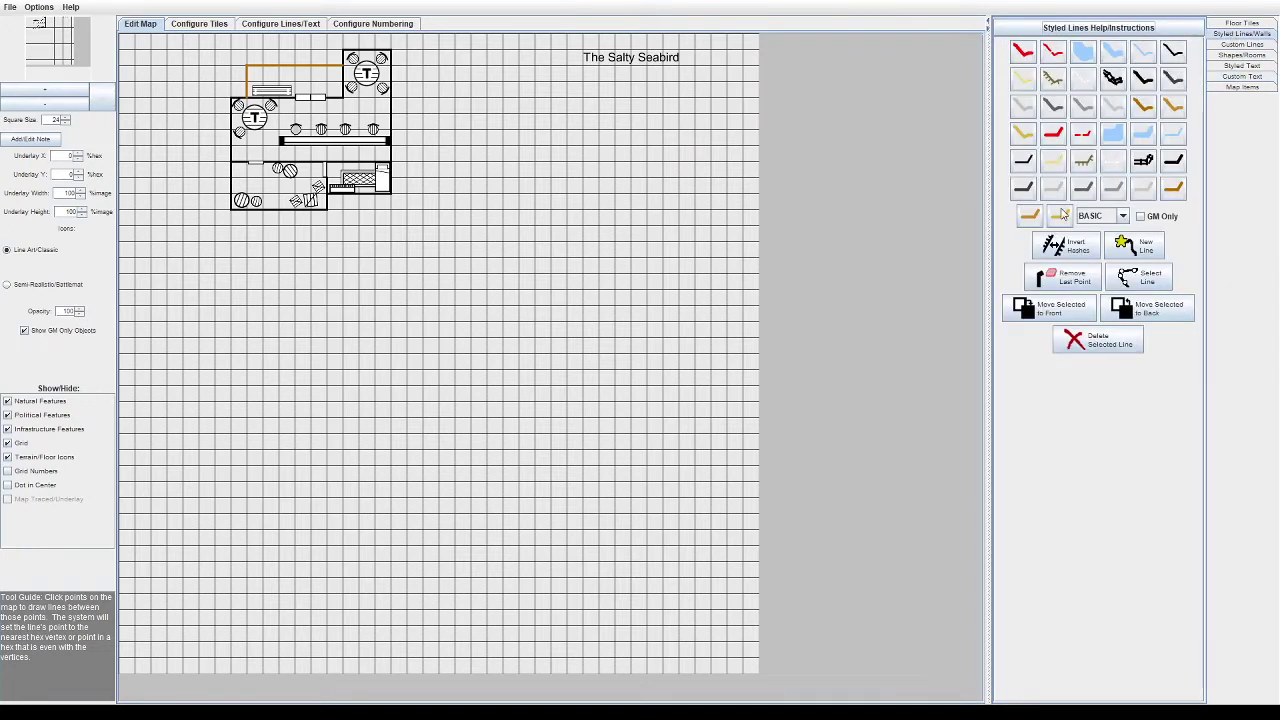
left_click(1170, 186)
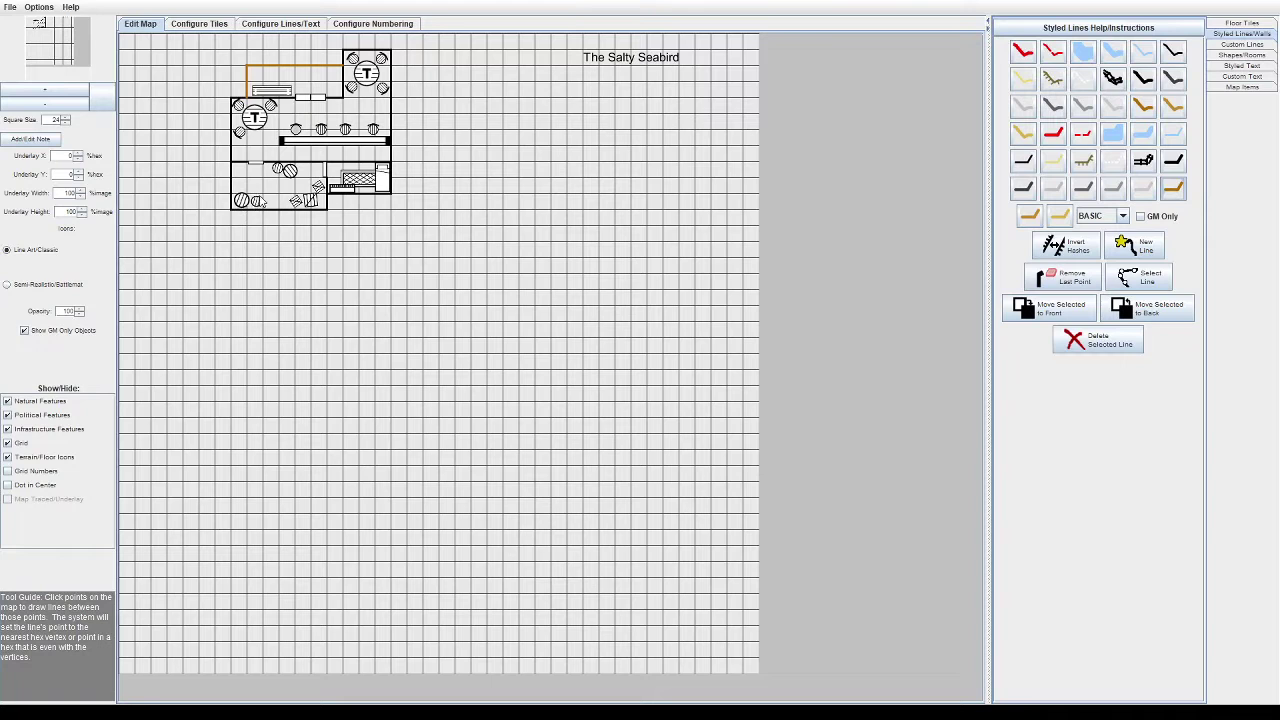
left_click(263, 194)
left_click(247, 194)
left_click(247, 209)
left_click(263, 209)
left_click(263, 194)
left_click(1133, 245)
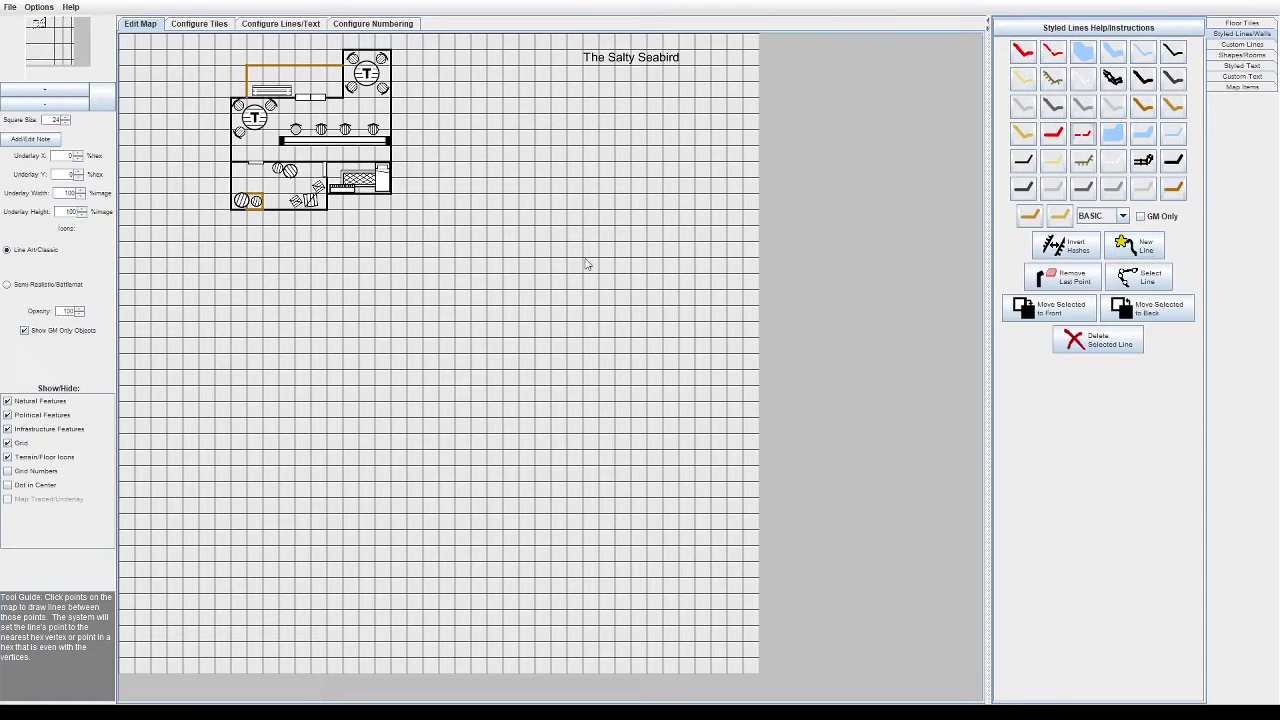
Step: Draw a red dashed line two squares south from the brown outline and a three-sided, one-square black wall section at its end
left_click(256, 213)
left_click(256, 241)
left_click(1023, 161)
left_click(262, 243)
left_click(263, 257)
left_click(248, 258)
left_click(248, 243)
Step: Place small rung-shaped items from the Other category at 150% width and height along the red dashed line
left_click(1242, 87)
left_click(1145, 47)
left_click(1100, 76)
scroll(1150, 200, "down", 3)
left_click_drag(1194, 192, 1194, 204)
left_click(1098, 213)
left_click_drag(1118, 355, 1171, 360)
type("150")
left_click_drag(1072, 378, 1204, 382)
type("1500")
left_click(1066, 468)
left_click(254, 236)
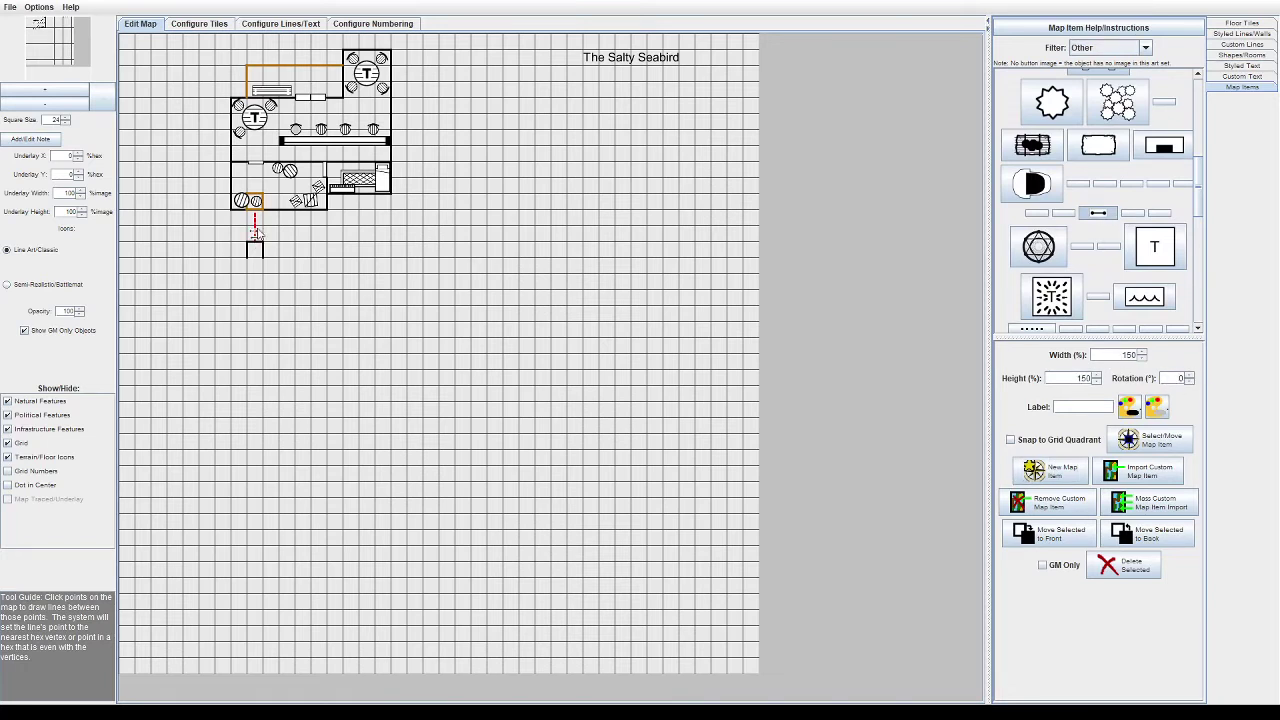
left_click(255, 228)
Step: Extend both black walls of the passage two squares farther south
left_click(1239, 35)
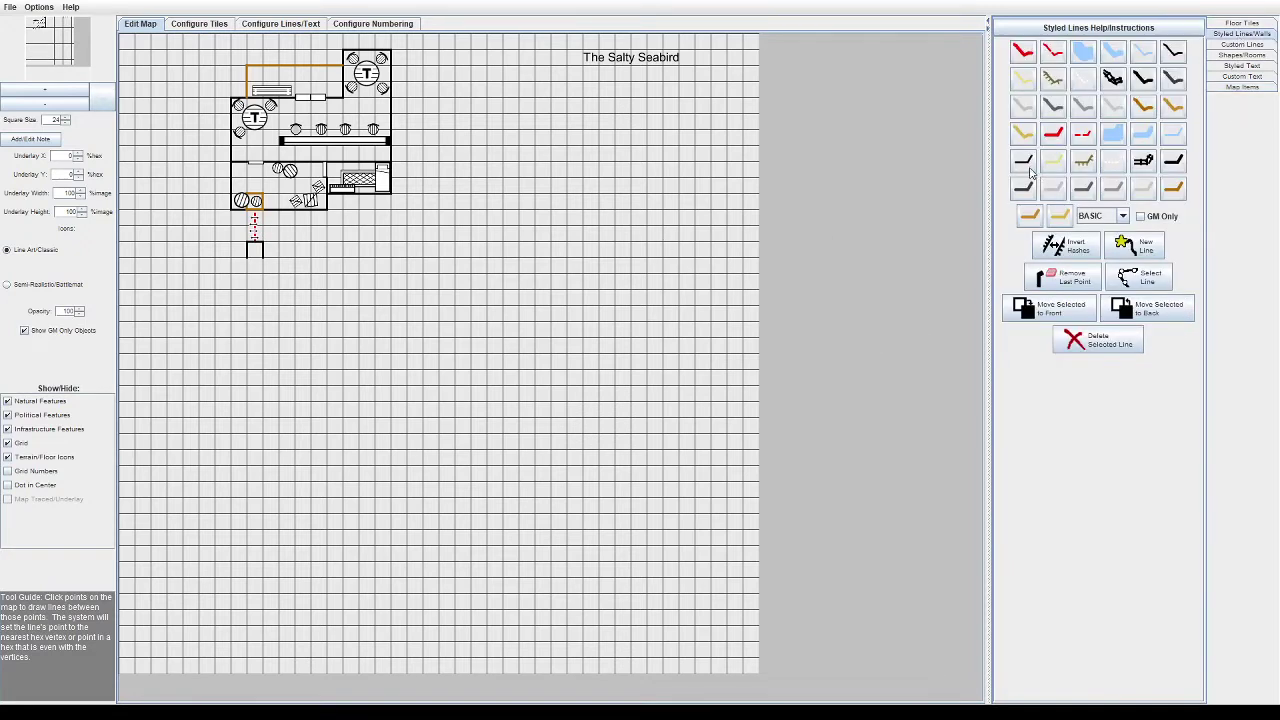
left_click(248, 290)
left_click(263, 259)
left_click(262, 290)
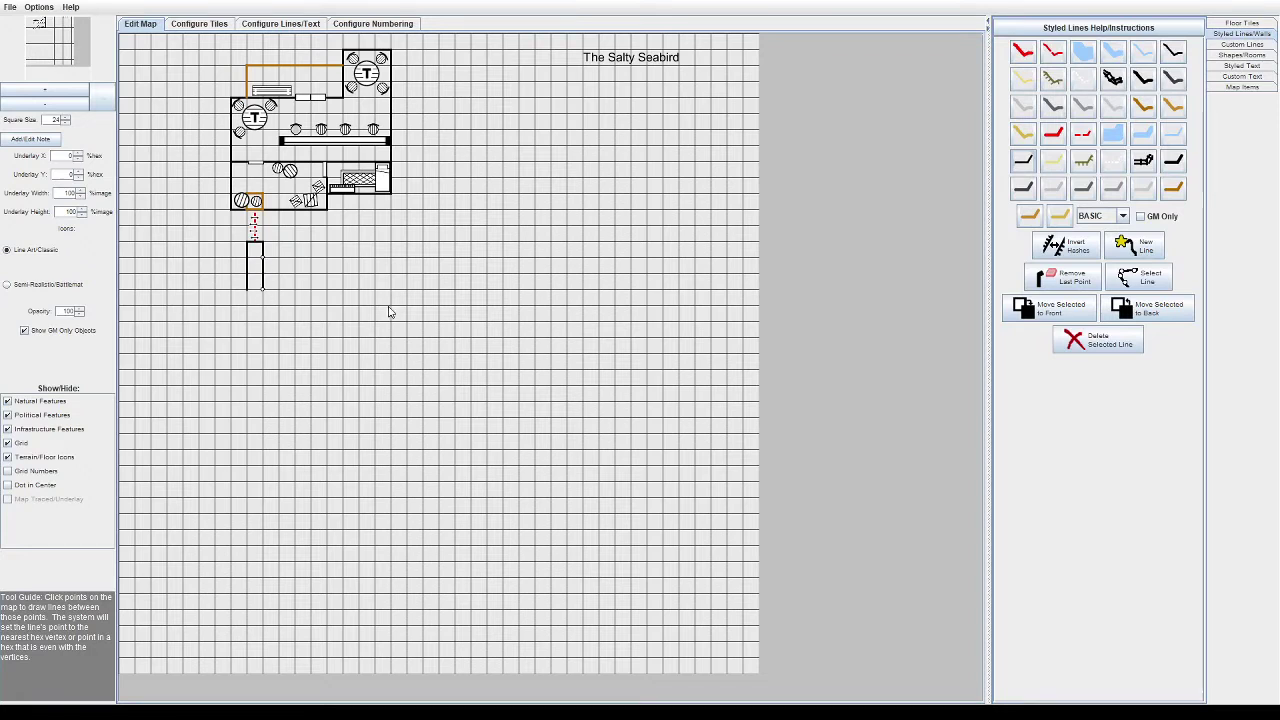
Step: Draw a hashed styled line across the passage, one square south of its closed end
left_click(1092, 165)
left_click(1023, 160)
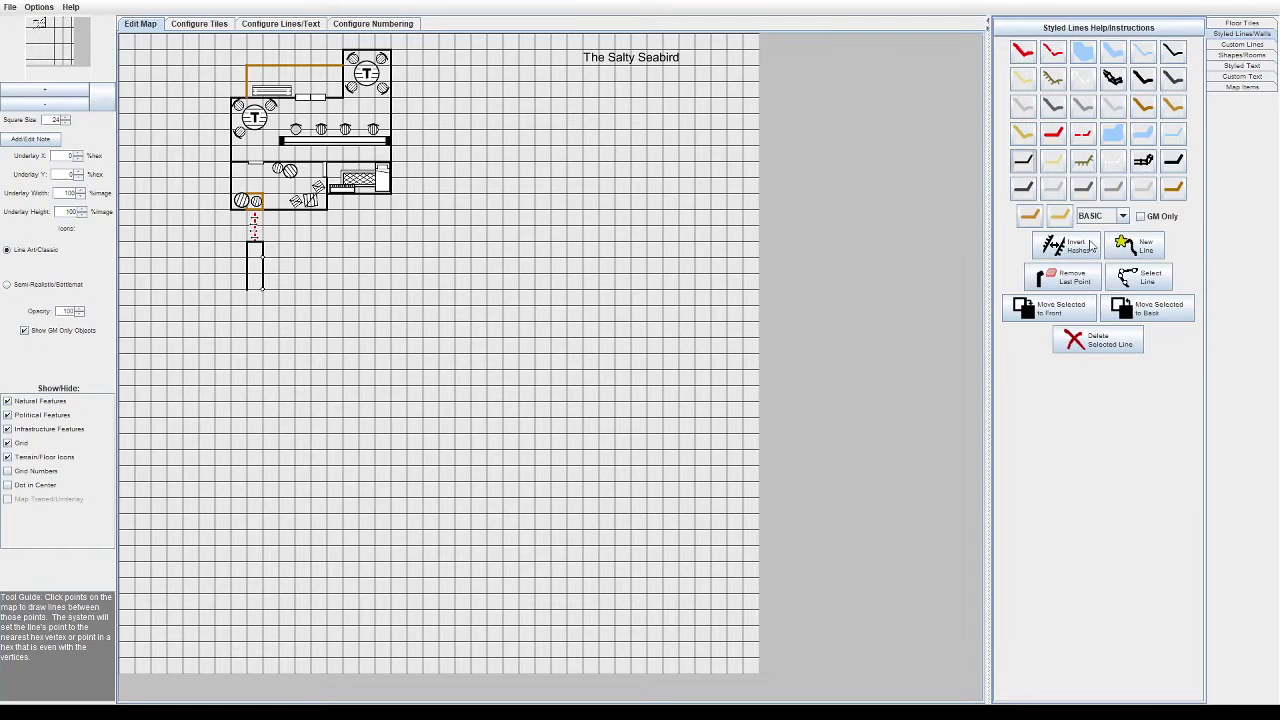
left_click(1083, 160)
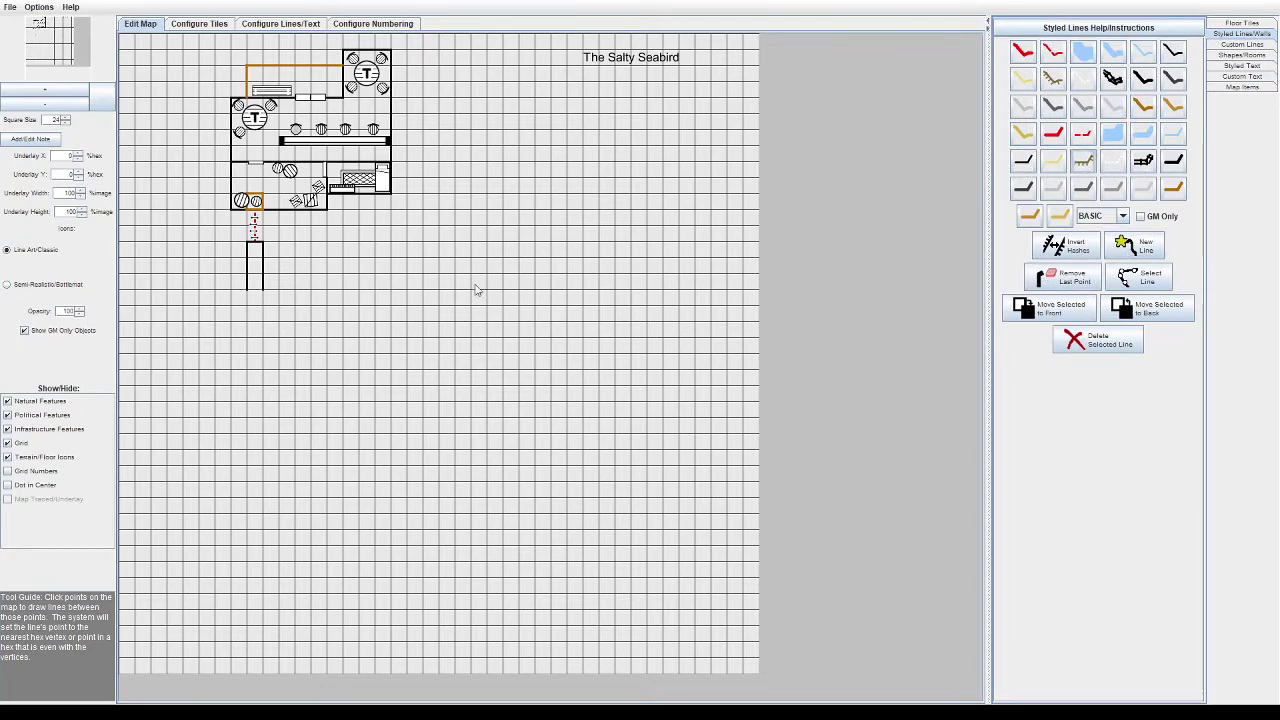
left_click(264, 259)
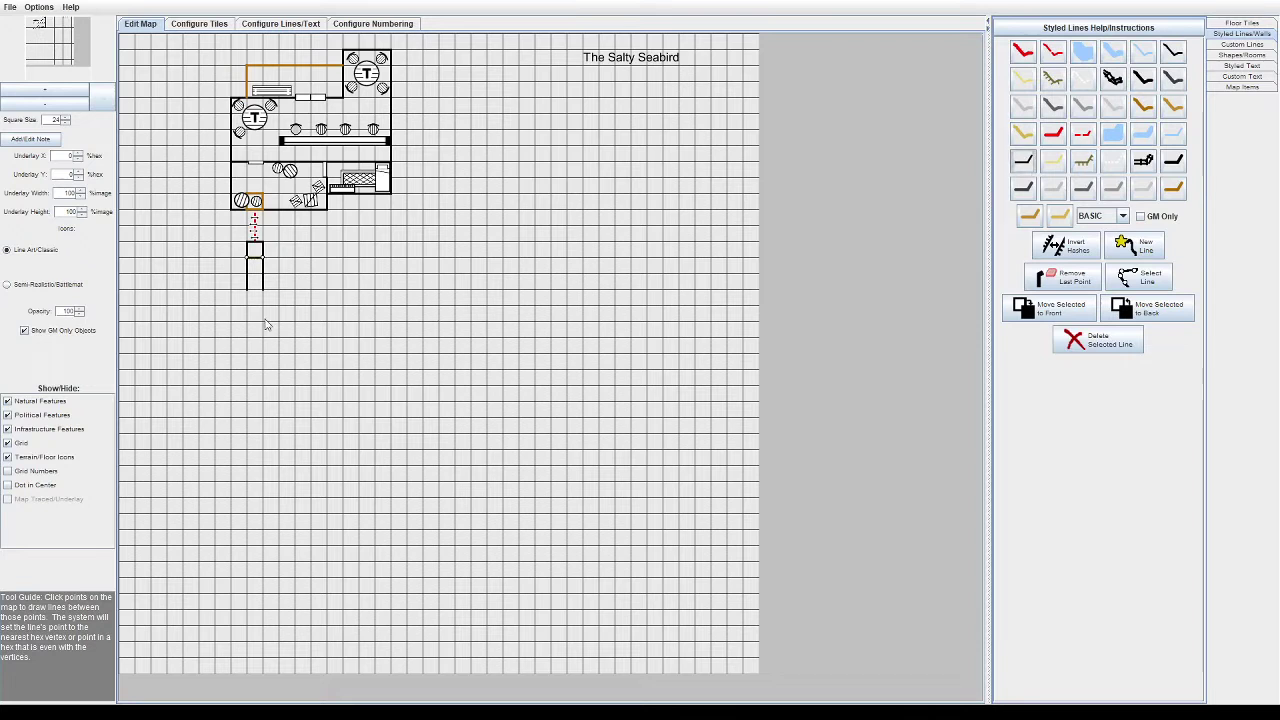
left_click(247, 291)
left_click(1063, 278)
left_click(1078, 170)
left_click(1133, 248)
Step: Draw black walls for a room five squares wide and four high at the passage's south end, leaving a one-square opening in its south wall
left_click(1024, 166)
left_click(247, 290)
left_click(214, 291)
left_click(214, 353)
left_click(246, 353)
left_click(295, 353)
left_click(295, 290)
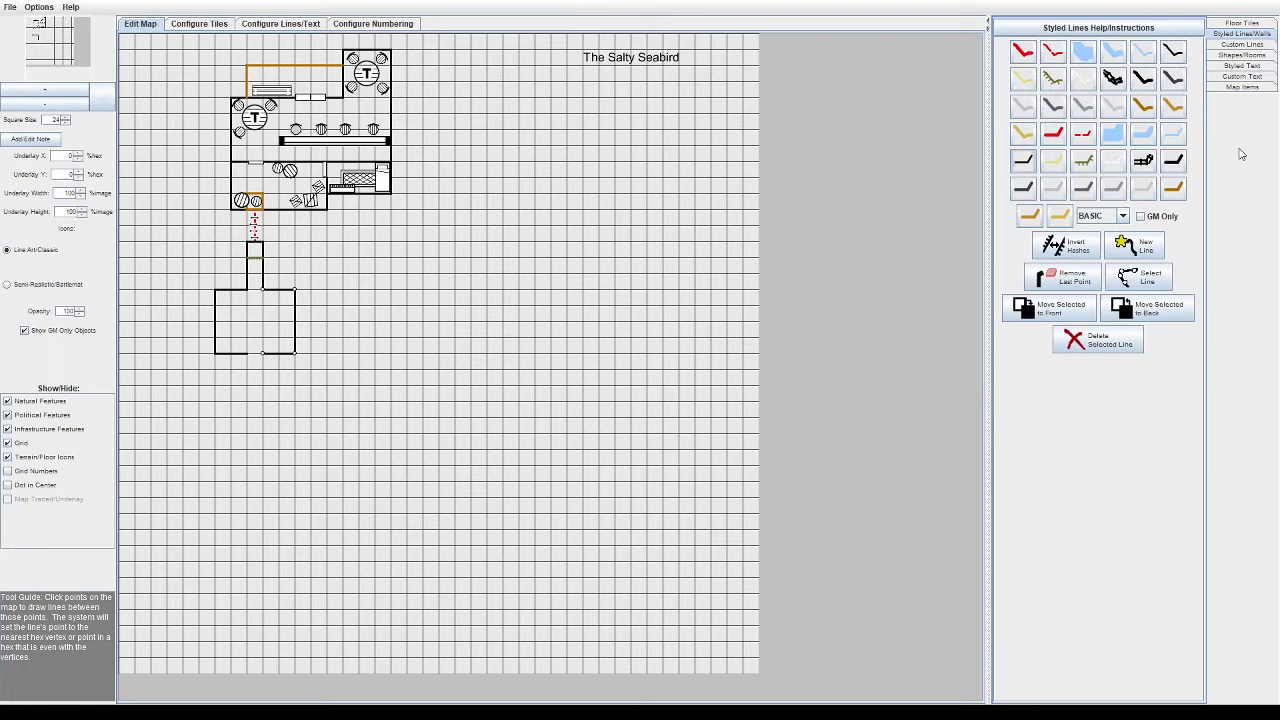
Step: Place a barrel from the Storage category at 175% width and height near the new room's northwest corner
left_click(1242, 87)
scroll(1189, 240, "down", 5)
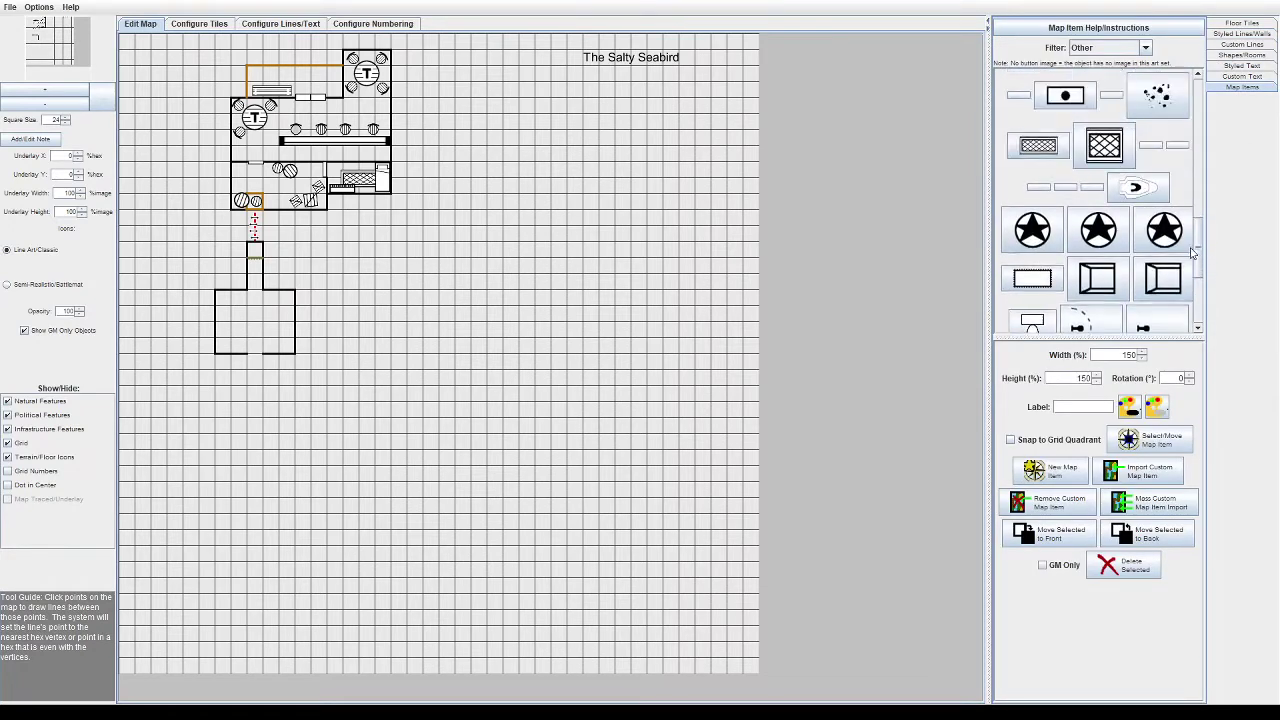
scroll(1180, 210, "up", 5)
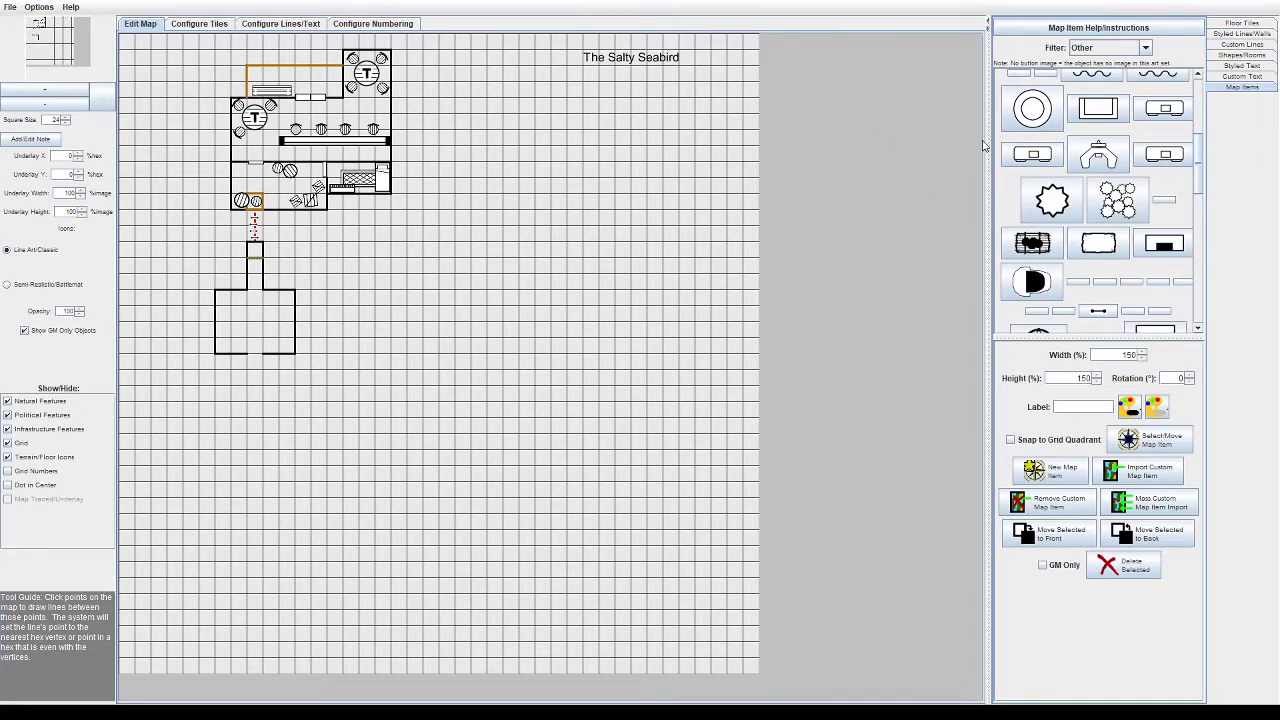
scroll(1100, 200, "down", 5)
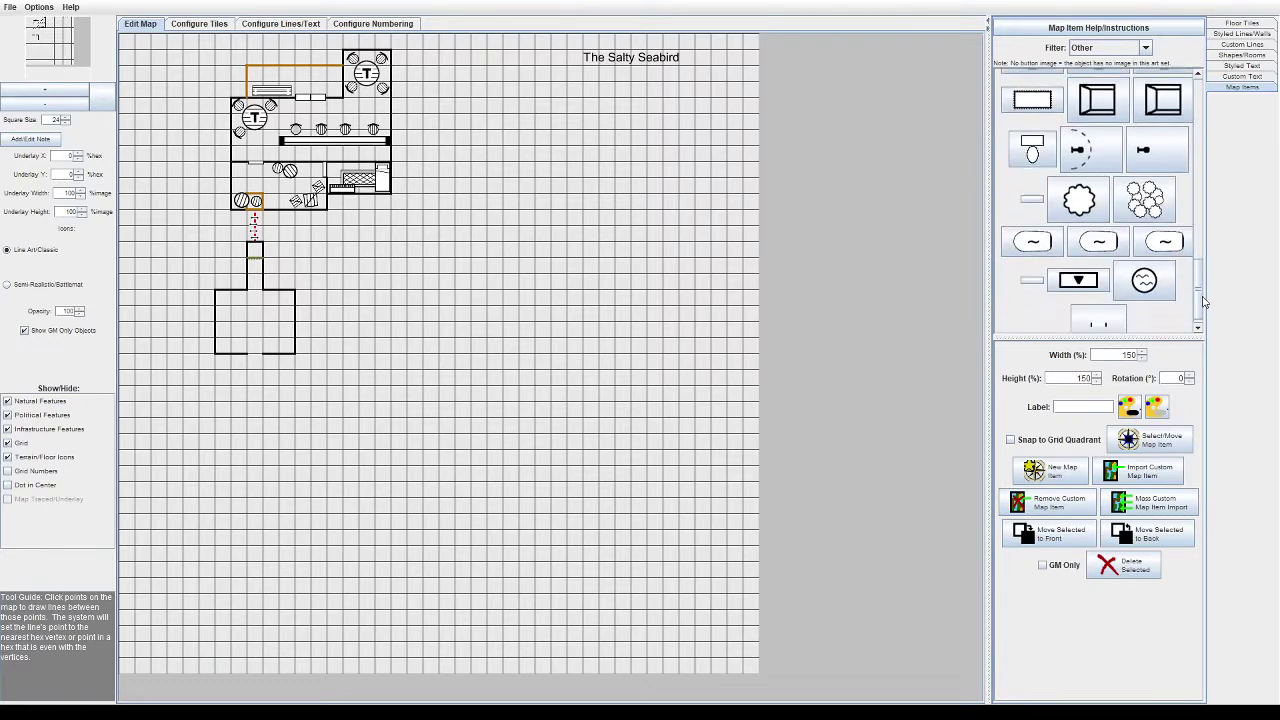
left_click(1130, 48)
left_click(1086, 111)
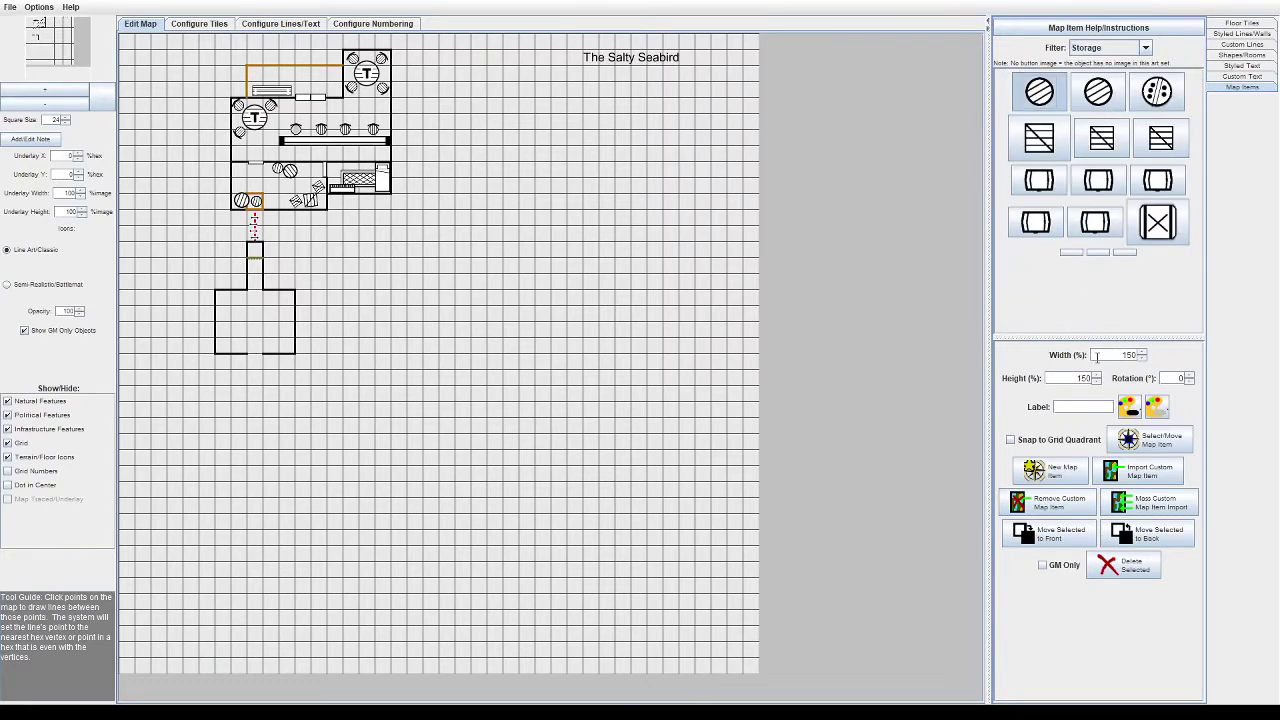
left_click_drag(1100, 357, 1183, 362)
type("175")
left_click_drag(1073, 379, 1142, 384)
type("175")
left_click(238, 304)
Step: Place a round planked table from the Tables category at 100% width and height in the southeast part of the new room
left_click(1098, 46)
left_click(1098, 138)
left_click(1148, 150)
left_click_drag(1112, 357, 1176, 361)
type("100")
double_click(1080, 378)
type("100")
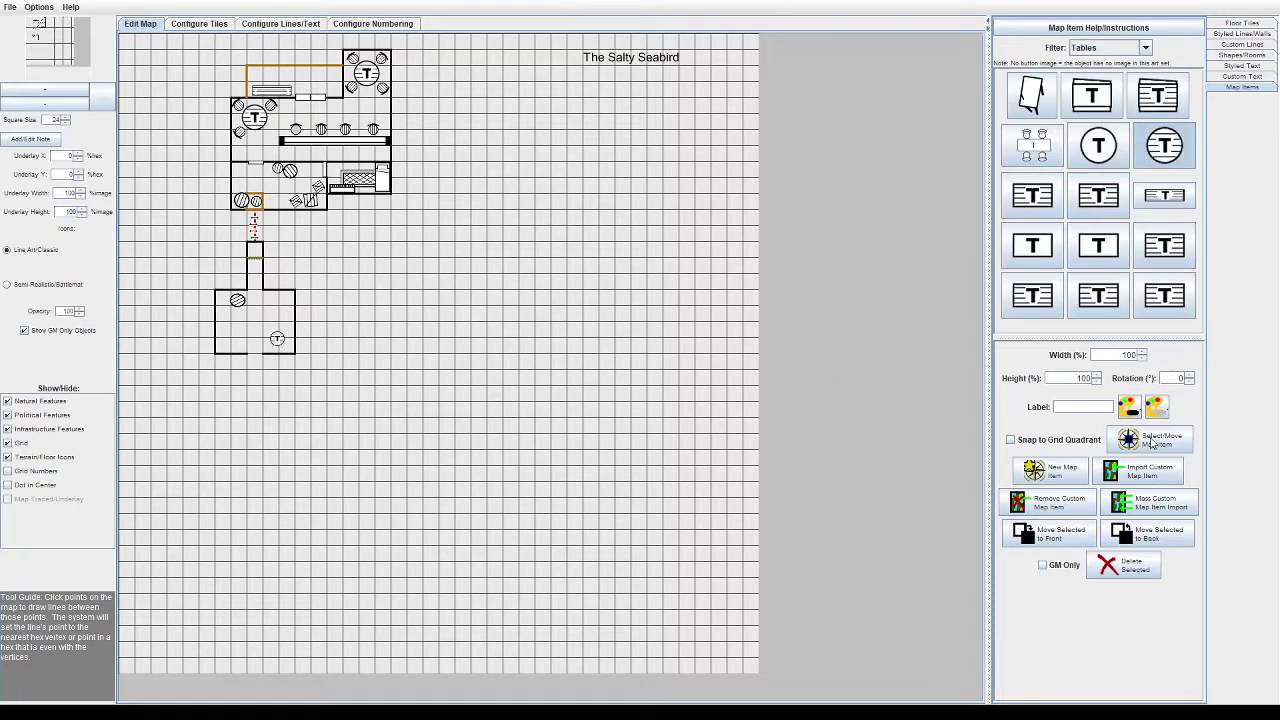
Step: Resize the round table to 150% width and height and move it closer to the room's southeast corner
left_click(1150, 441)
left_click(279, 341)
type("150")
left_click_drag(1073, 378, 1103, 379)
type("150")
left_click_drag(280, 342, 286, 345)
Step: Place a small barrel at 100% width and height, rotated 49°, just north of the round table
left_click(1102, 48)
left_click(1097, 115)
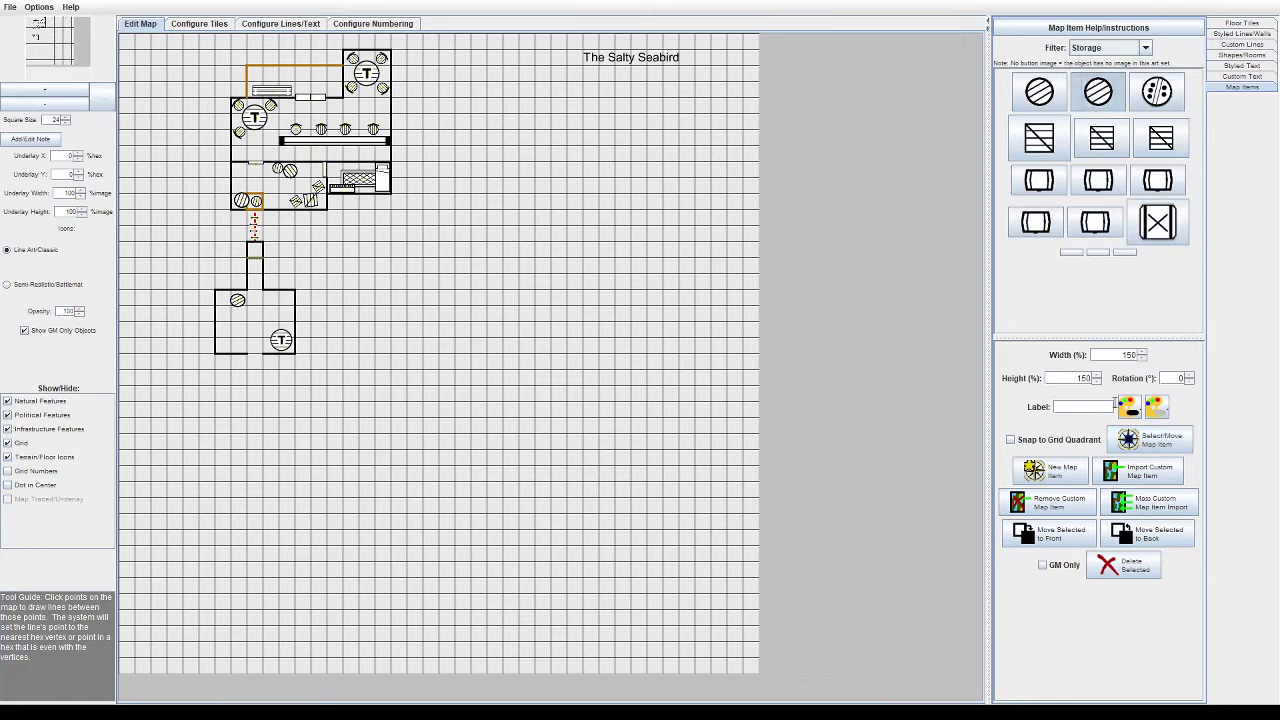
type("100")
left_click_drag(1119, 356, 1254, 360)
type("49")
left_click(287, 325)
left_click(1149, 440)
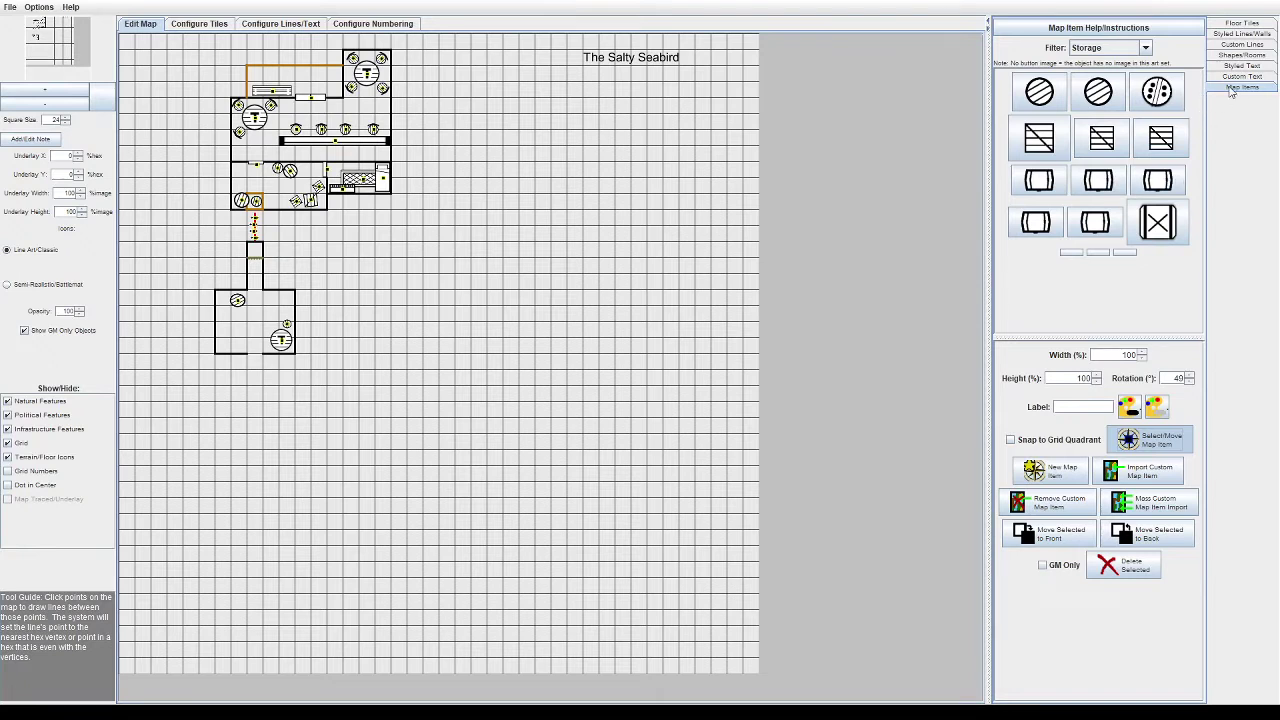
Step: Place the Λ-shaped item from the Other category at 200% width, 300% height and 0° rotation in the new room's northwest corner
left_click(1129, 47)
left_click(1105, 150)
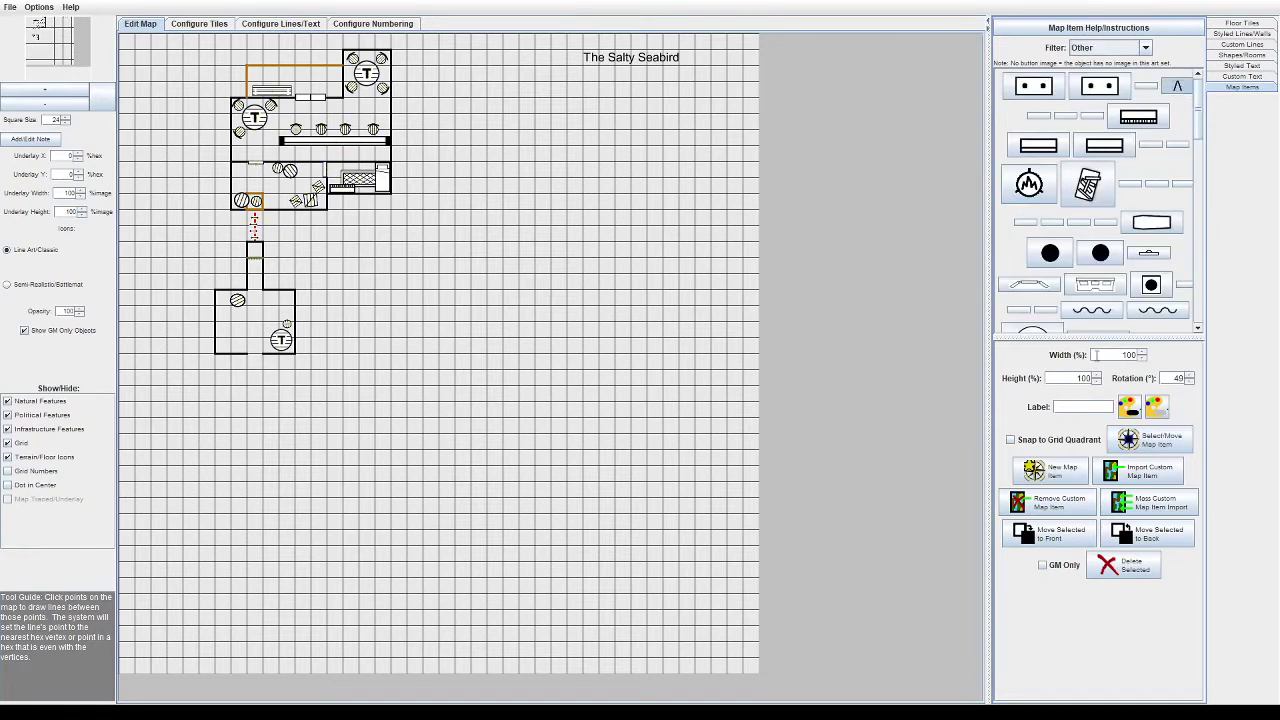
left_click_drag(1111, 355, 1191, 358)
type("2")
type("300")
left_click_drag(1071, 378, 1231, 391)
type("0")
left_click(251, 327)
left_click(1133, 445)
left_click_drag(253, 335, 226, 307)
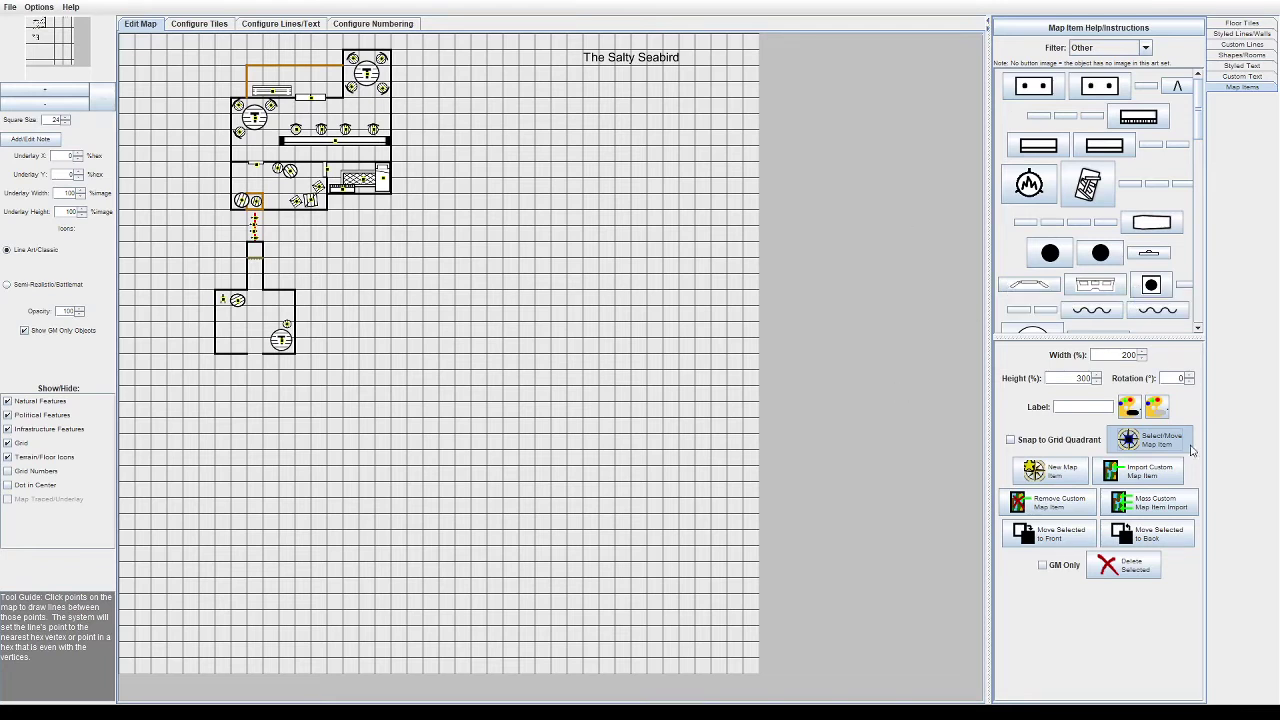
Step: Draw black walls for a one-square-wide passage south from the southern room's bottom opening, with a branch running east
left_click(1242, 65)
left_click(1242, 76)
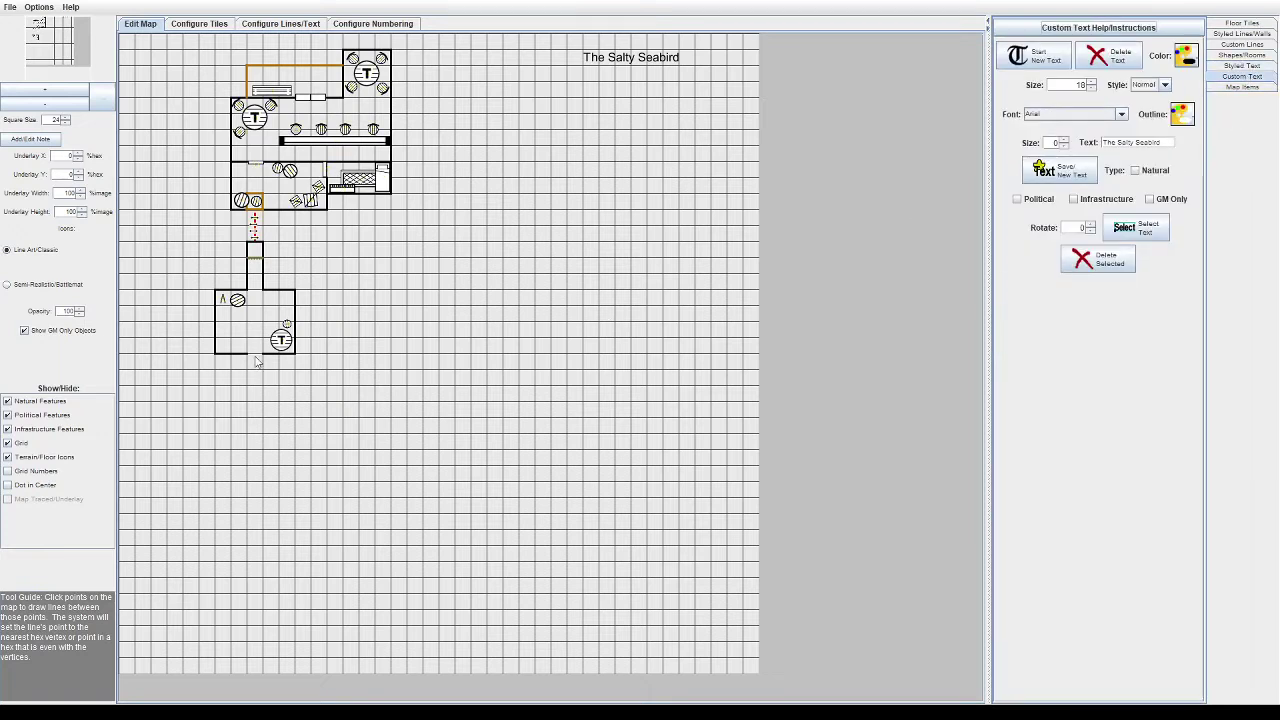
left_click(1240, 37)
left_click(1023, 161)
left_click(247, 354)
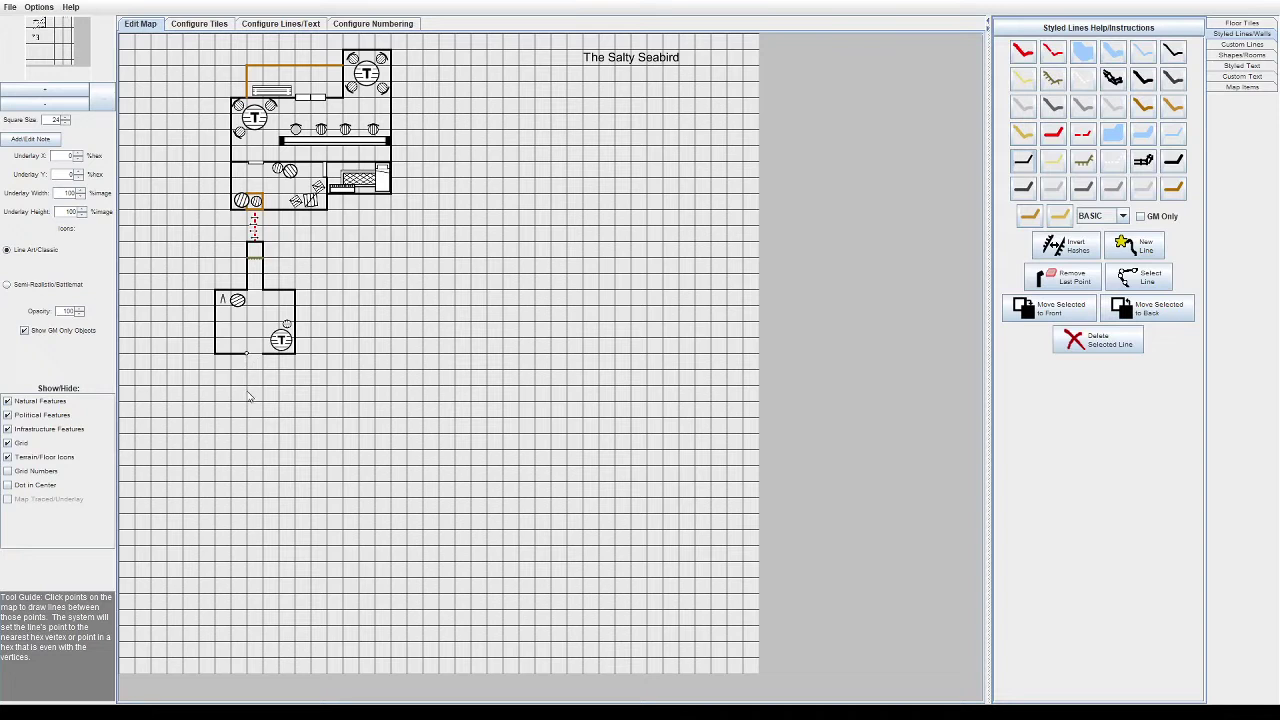
left_click(248, 399)
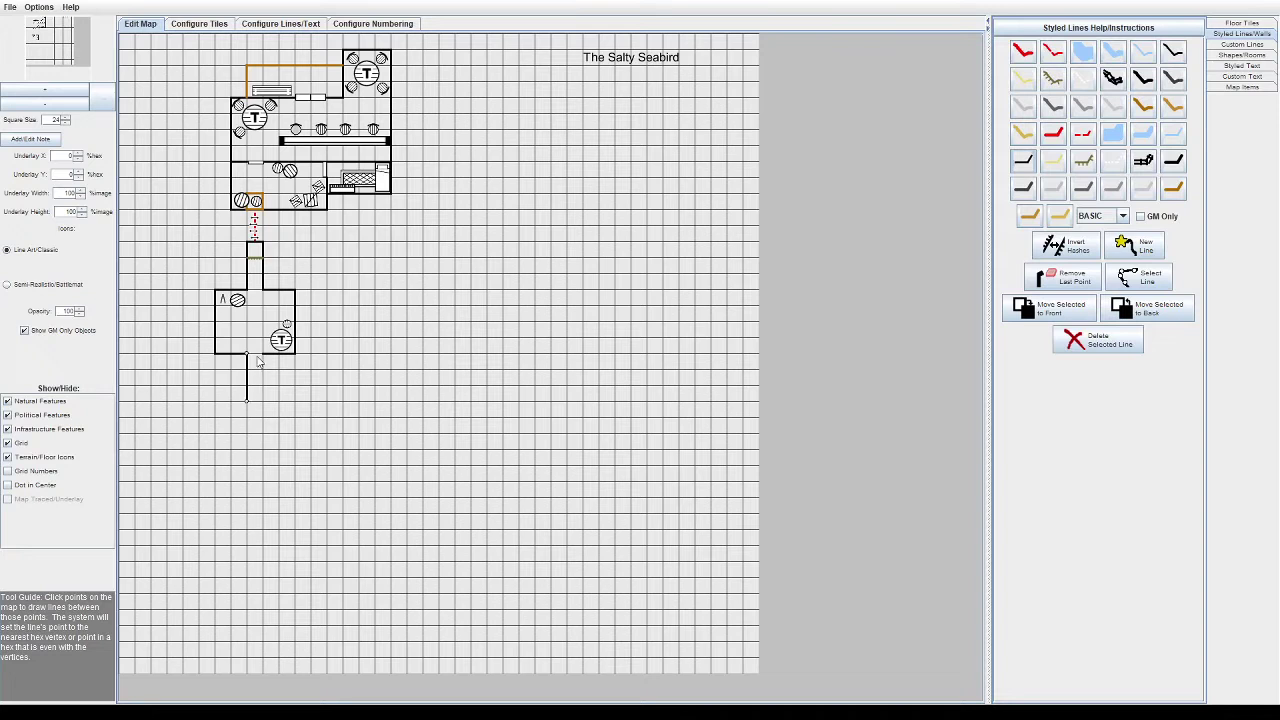
left_click(311, 369)
left_click(263, 386)
left_click(310, 386)
Step: Continue the east branch with parallel walls one square apart that turn north and run east about five squares
left_click(314, 312)
left_click(408, 311)
left_click(328, 369)
left_click(328, 325)
left_click(408, 324)
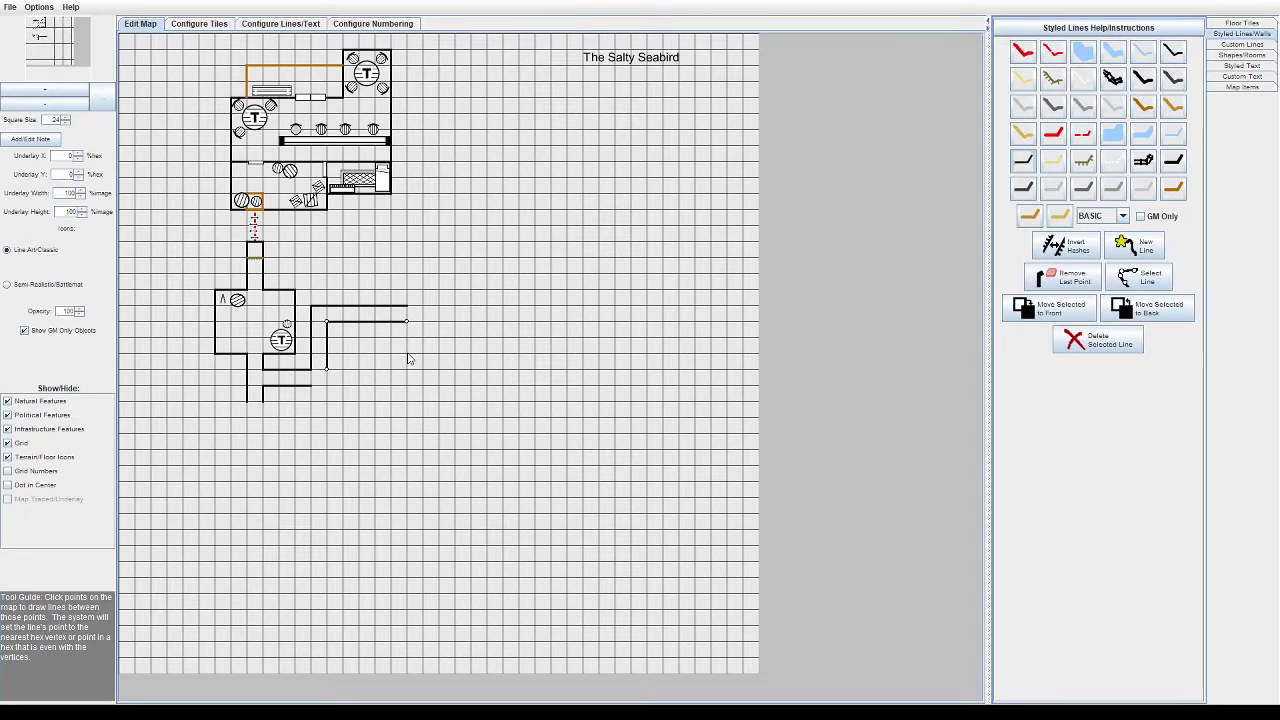
Step: Draw an octagonal room about six squares across at the east end of the passage
left_click(438, 352)
left_click(470, 352)
left_click(502, 321)
left_click(470, 258)
left_click(438, 258)
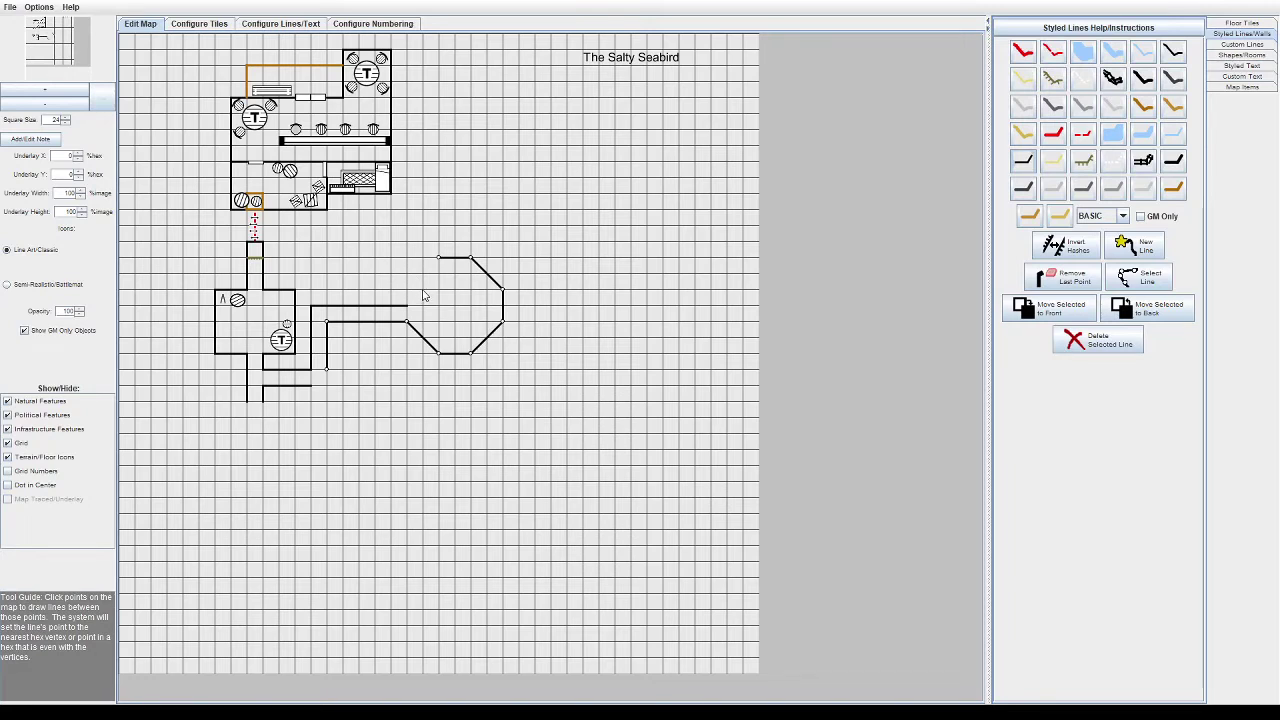
left_click(406, 290)
left_click(406, 322)
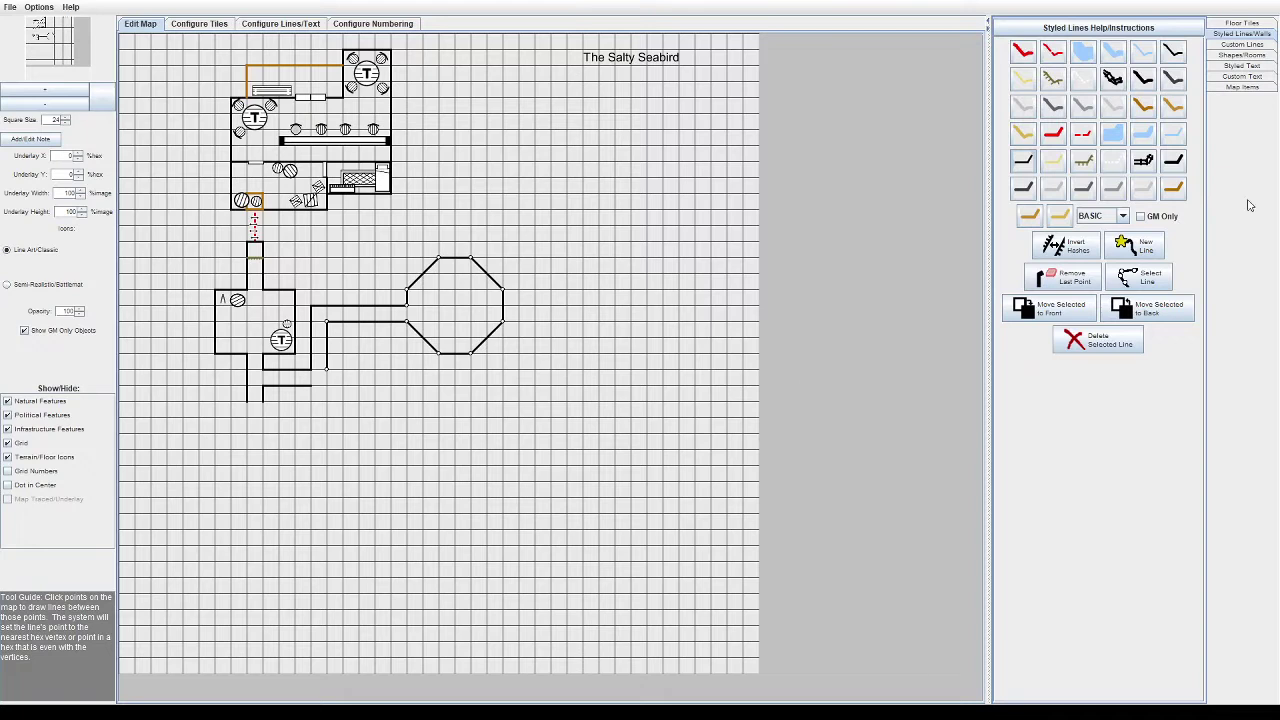
Step: Show the map items of the Other category
left_click(1214, 89)
left_click(1117, 46)
left_click(1109, 151)
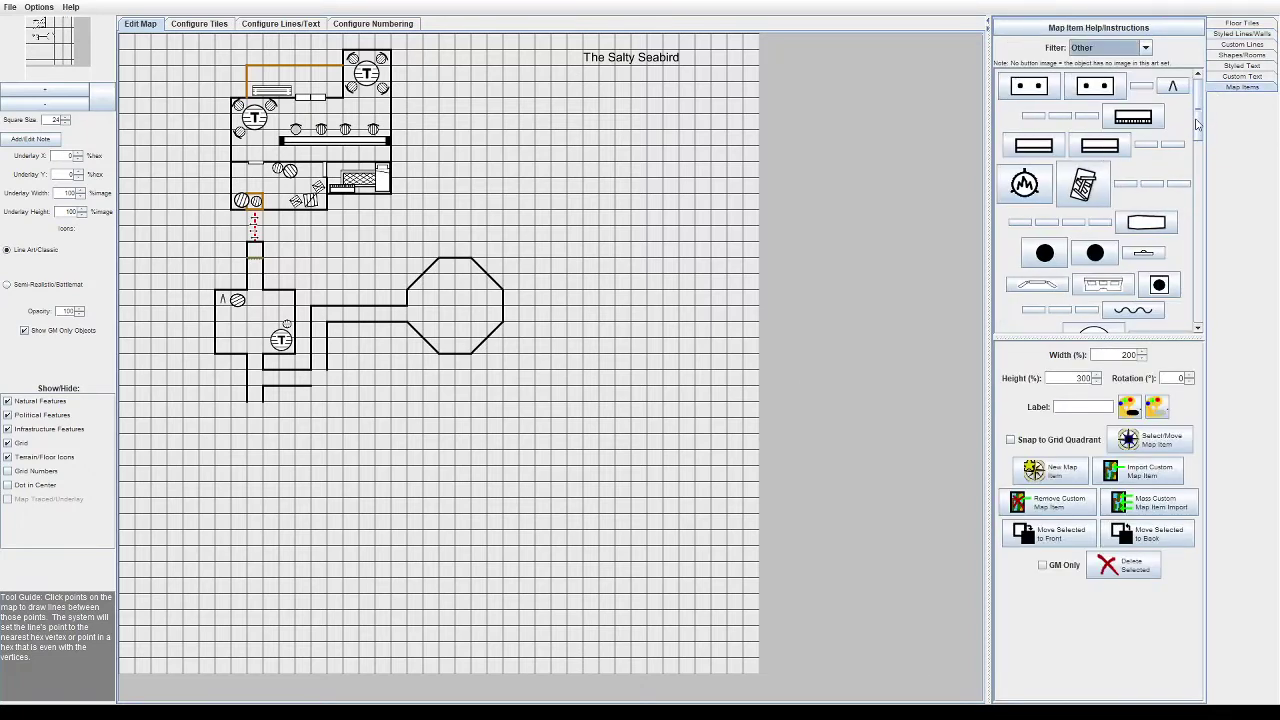
scroll(1197, 123, "down", 1)
left_click(1110, 47)
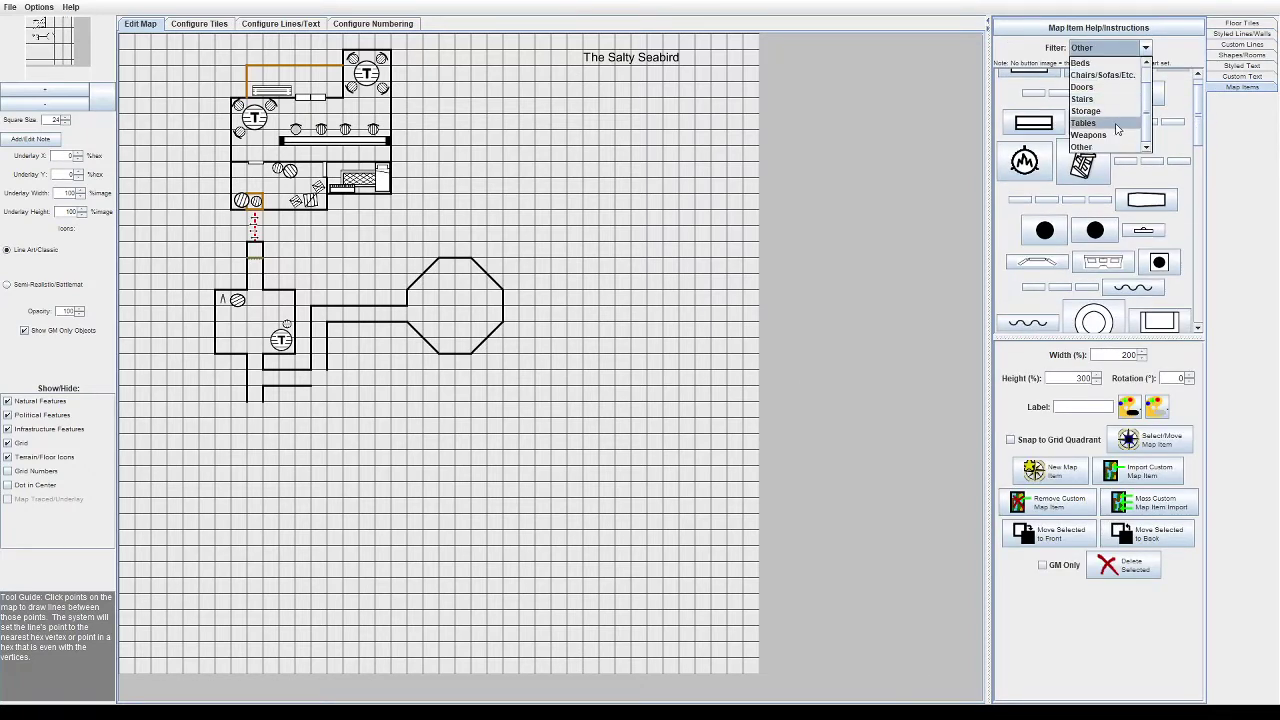
scroll(1124, 125, "up", 2)
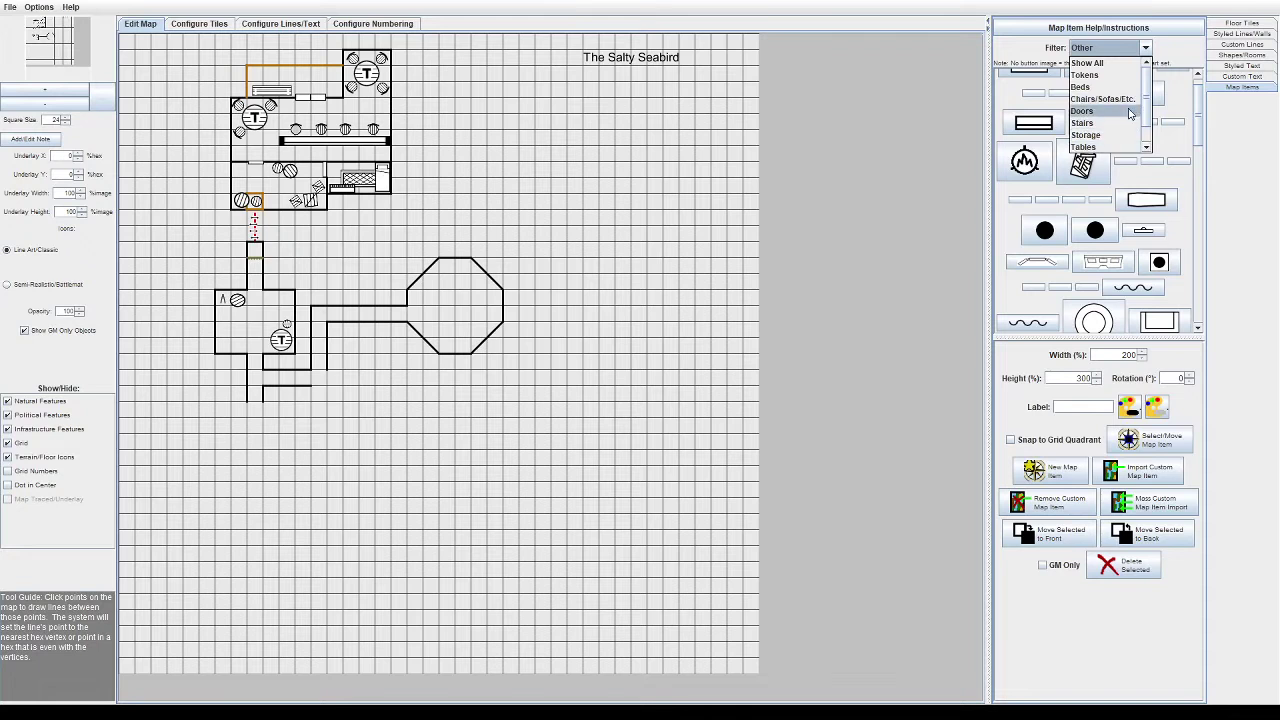
left_click(1100, 147)
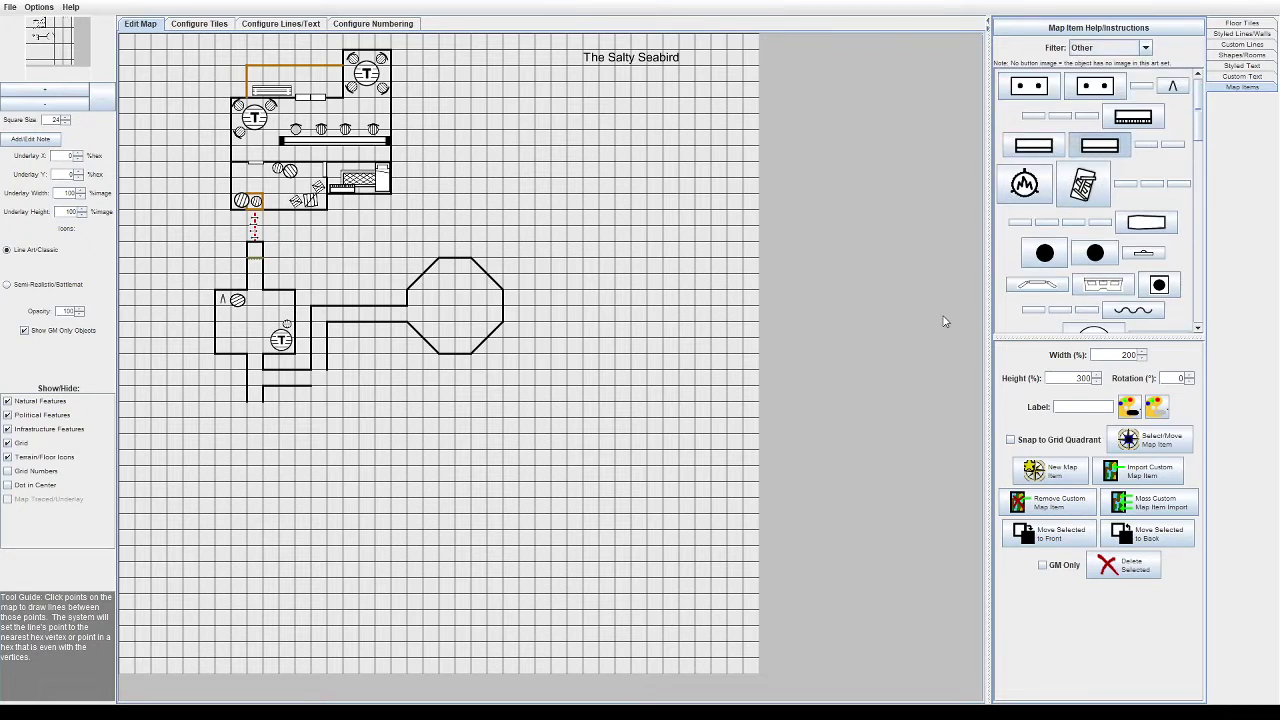
left_click(1015, 285)
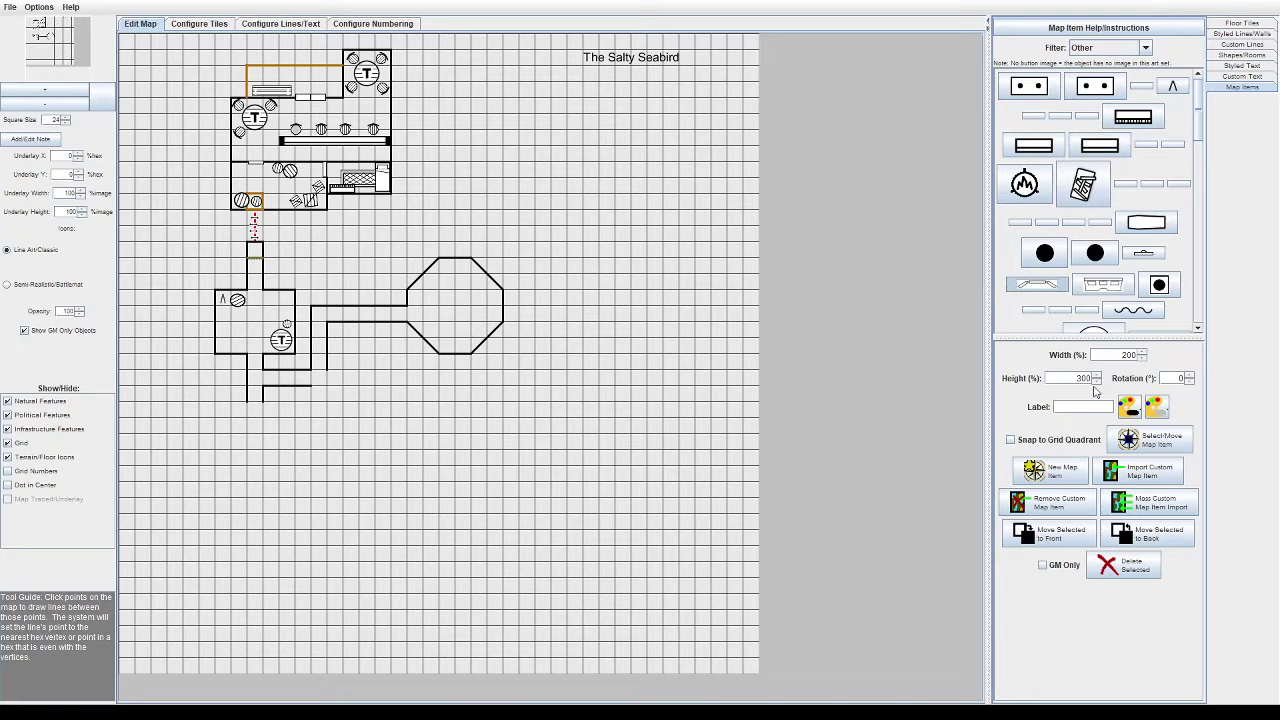
left_click(1151, 446)
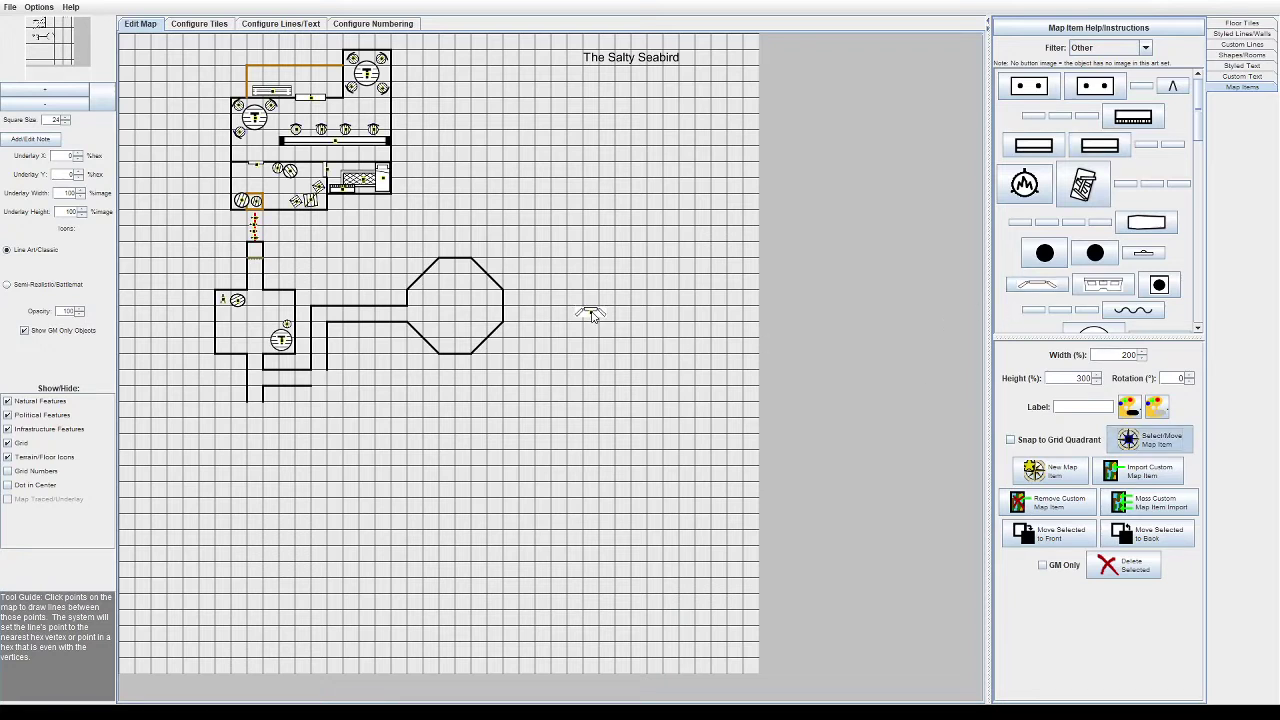
key("Delete")
Step: Place the rectangular item with an inner line from the Other category on the empty grid southeast of the octagonal room
left_click(1095, 156)
left_click(1161, 446)
left_click(1062, 465)
left_click(1045, 470)
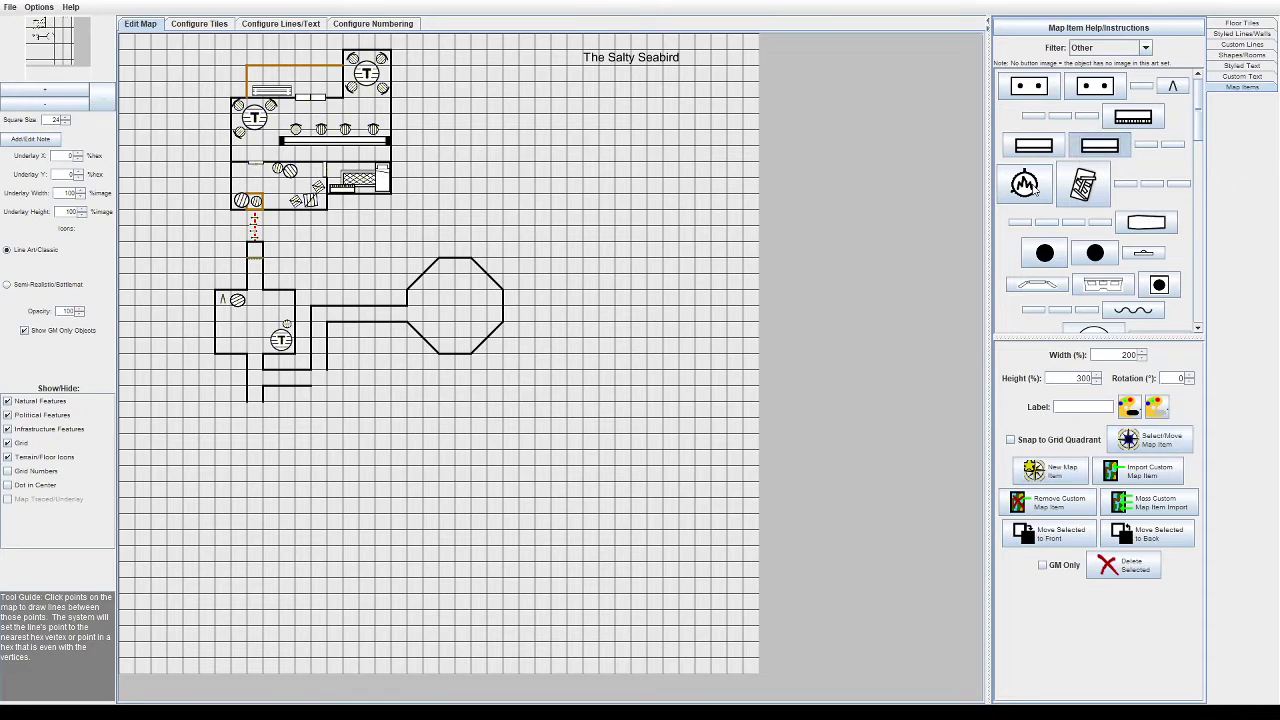
left_click(622, 347)
left_click(1158, 446)
mouse_move(625, 348)
left_mouse_down()
mouse_move(592, 367)
mouse_move(608, 366)
left_mouse_up()
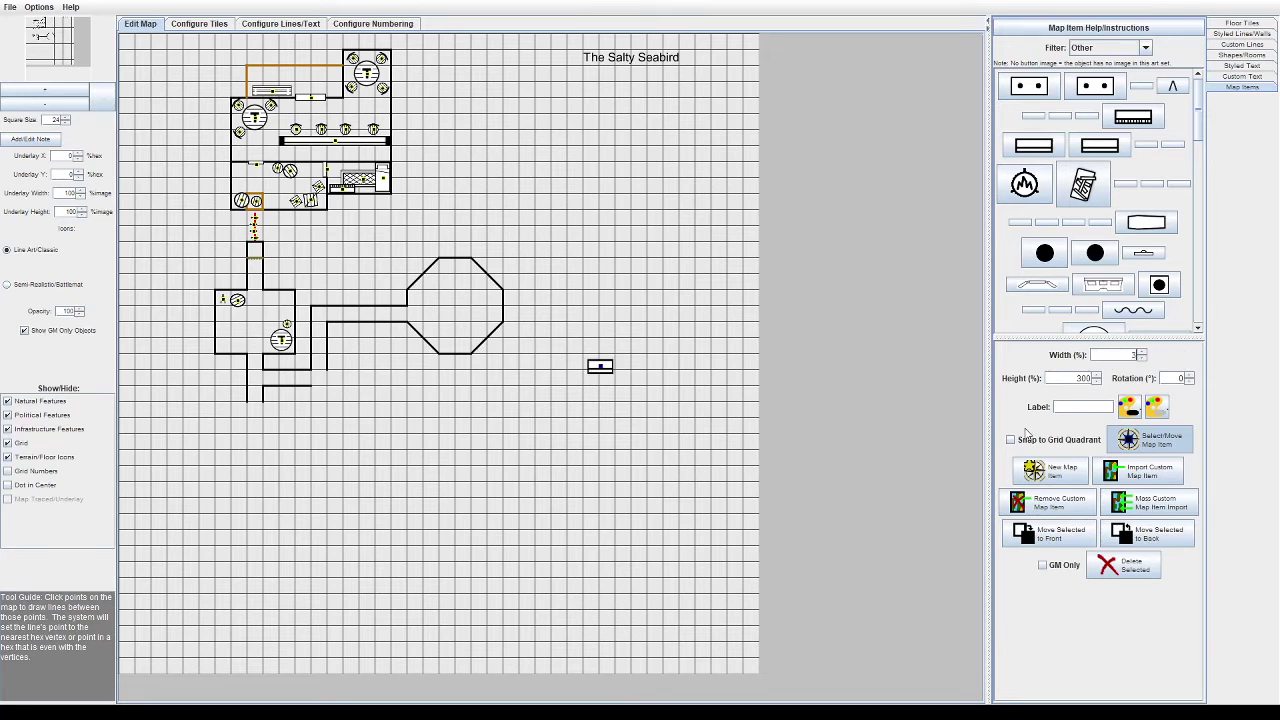
Step: Set the rectangular item to 300% width, 175% height and 90° rotation, and move it into the octagonal room's northeast part
key("Tab")
type("100")
key("Return")
left_click_drag(602, 367, 470, 305)
left_click_drag(1166, 377, 1211, 377)
type("90")
key("Return")
left_click_drag(471, 305, 469, 300)
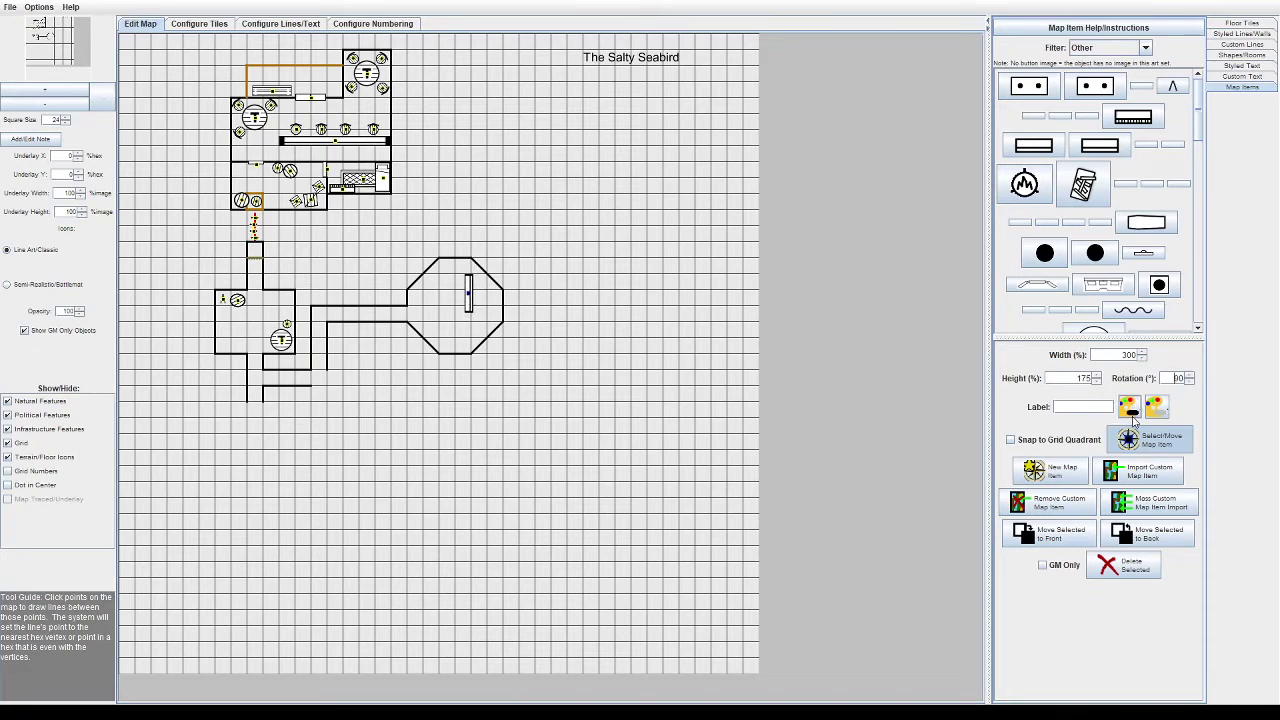
Step: Place a second copy of the rectangular item on the empty grid southeast of the octagonal room, rotated 135°
left_click(1104, 152)
left_click(1058, 469)
left_click(603, 390)
left_click(1146, 443)
type("45")
key("Return")
type("225")
key("Return")
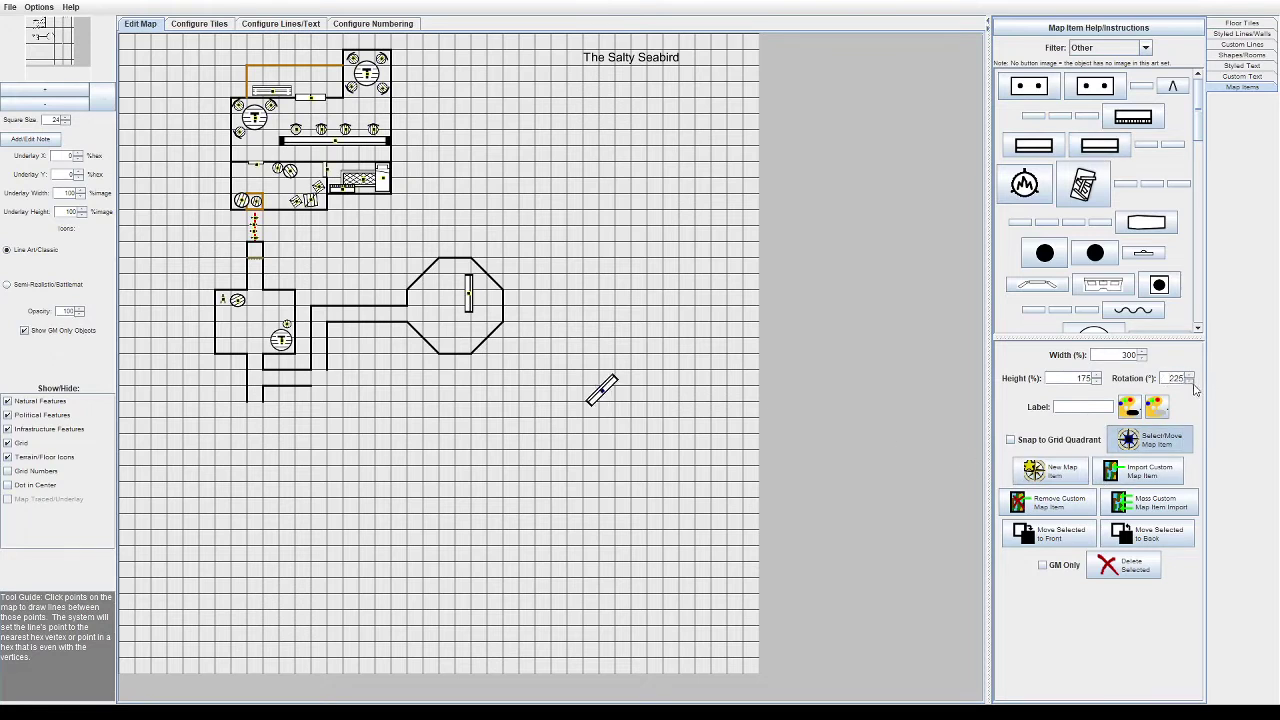
type("315")
key("Return")
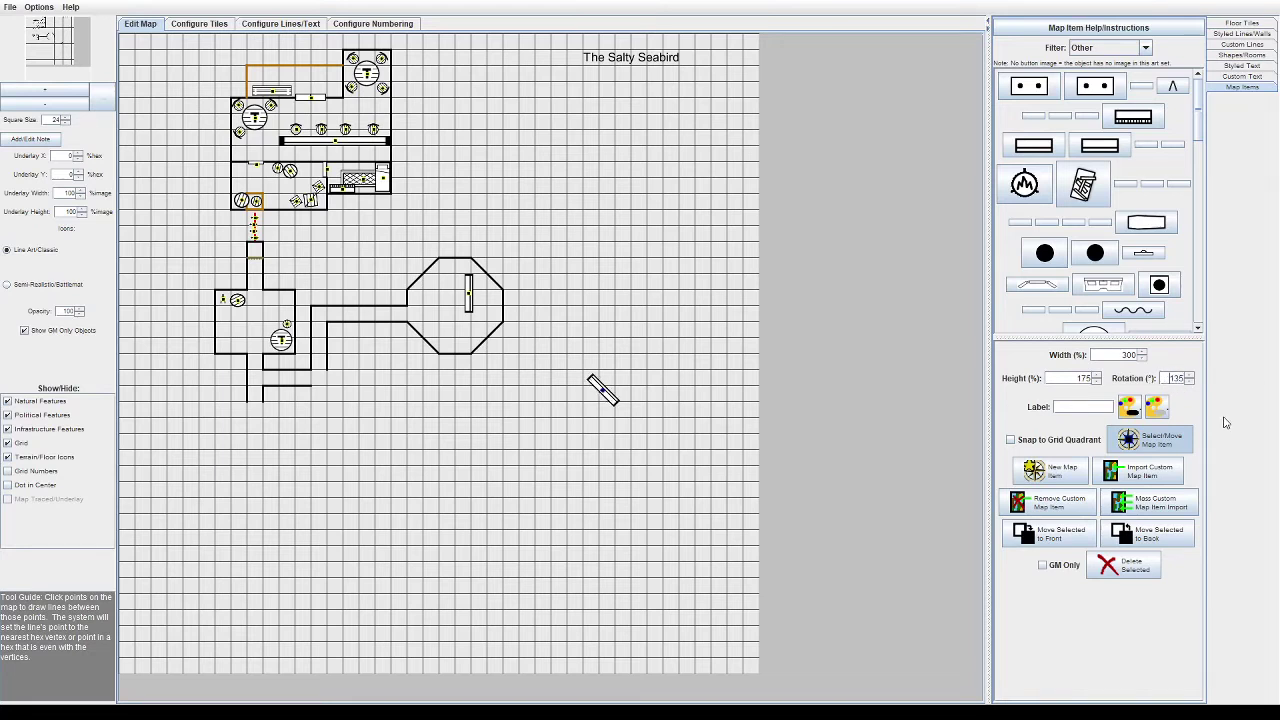
Step: Move the diagonal item to the south end of the upright one in the octagonal room and set its width to 225%
left_click_drag(604, 394, 486, 334)
left_click_drag(1117, 355, 1158, 354)
type("250")
key("Return")
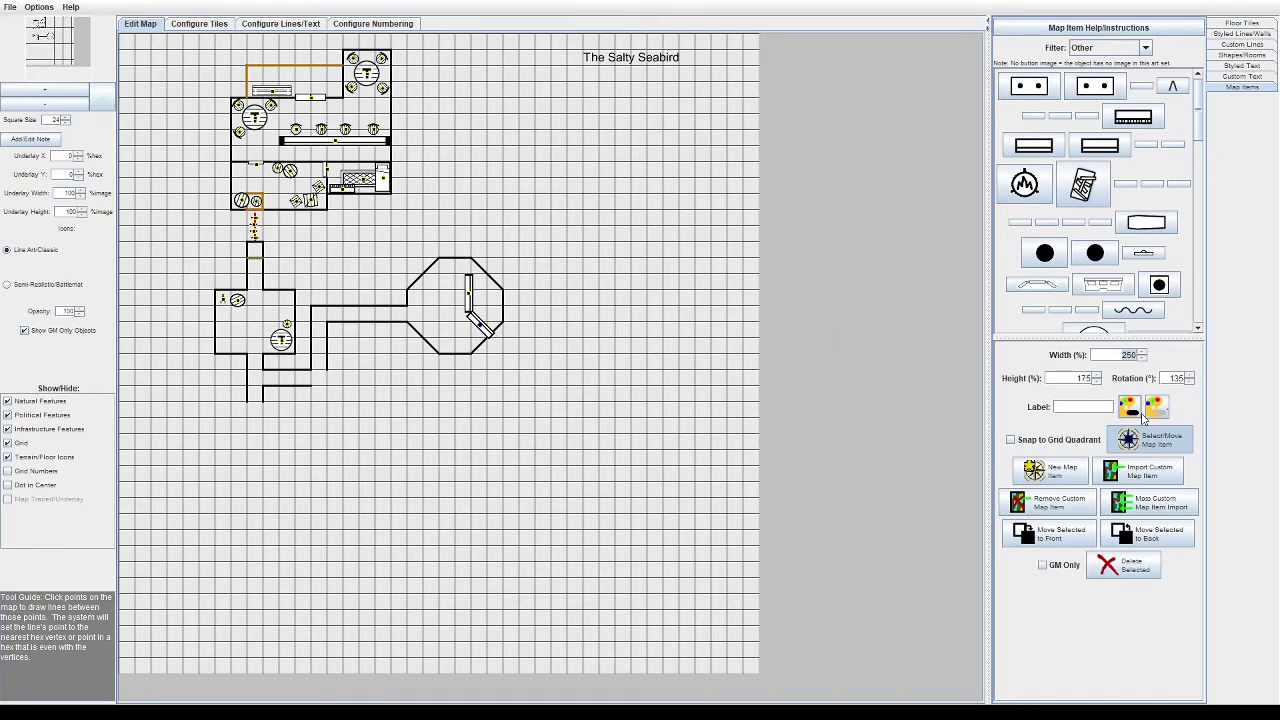
type("225")
key("Return")
Step: Place a large barrel from the Storage category and a smaller one at 125% width and height, rotated 94°, by the octagonal room's south wall
scroll(1156, 245, "down", 5)
scroll(1196, 158, "up", 3)
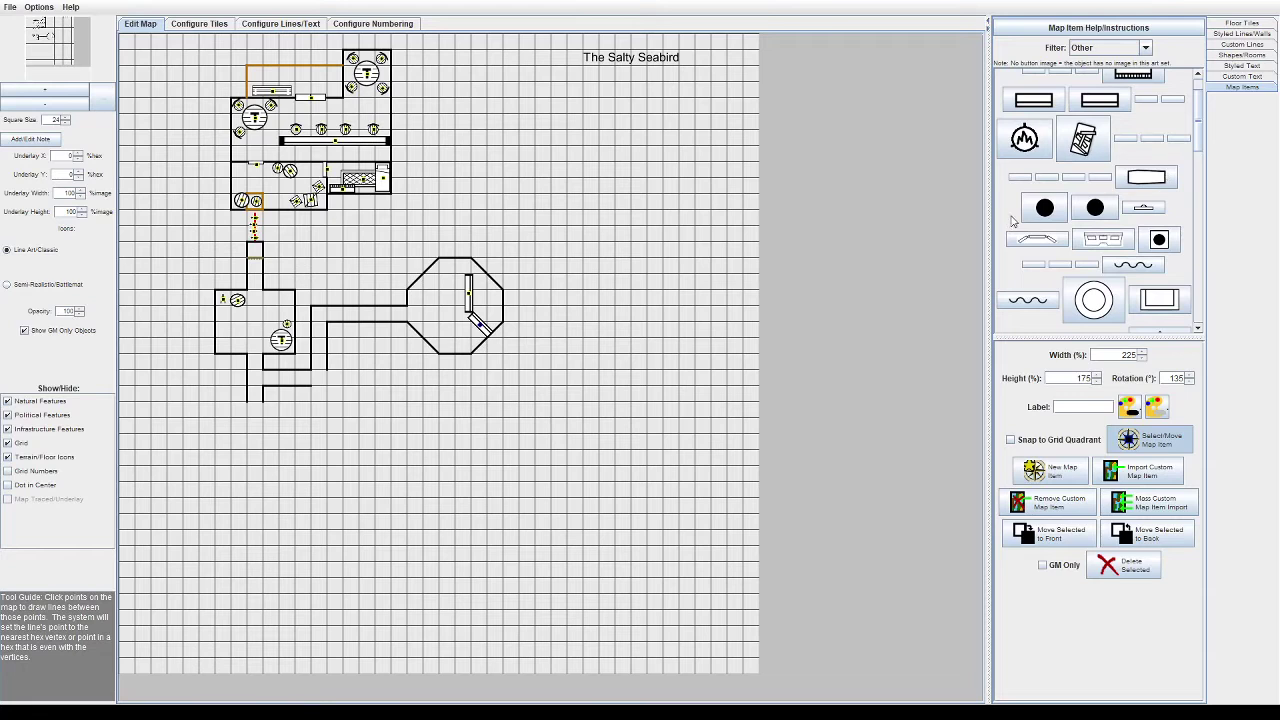
left_click(1108, 46)
left_click(1100, 106)
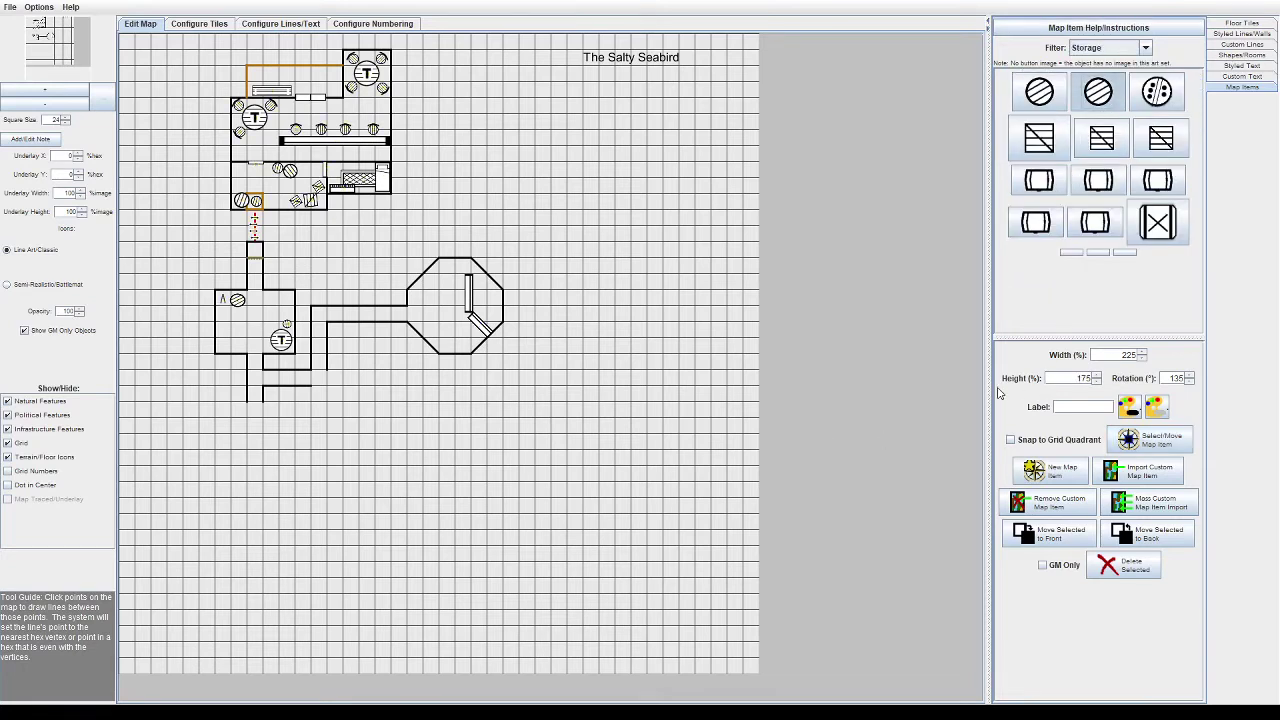
left_click(1111, 353)
left_click(446, 350)
type("125")
left_click_drag(1065, 375, 1130, 377)
type("94")
left_click(455, 350)
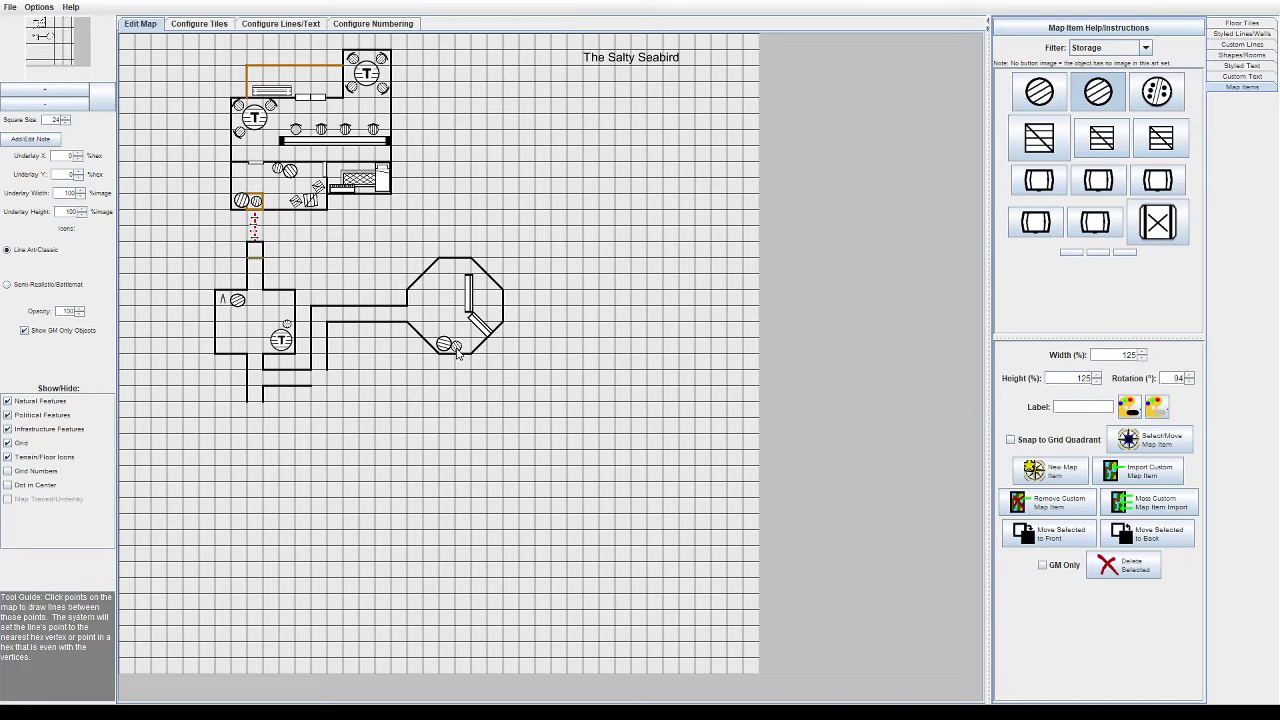
Step: Place a round planked chair from the Chairs/Sofas/Etc. category west of the upright rectangular item in the octagonal room
left_click(1140, 48)
left_click(1100, 79)
scroll(1100, 200, "down", 2)
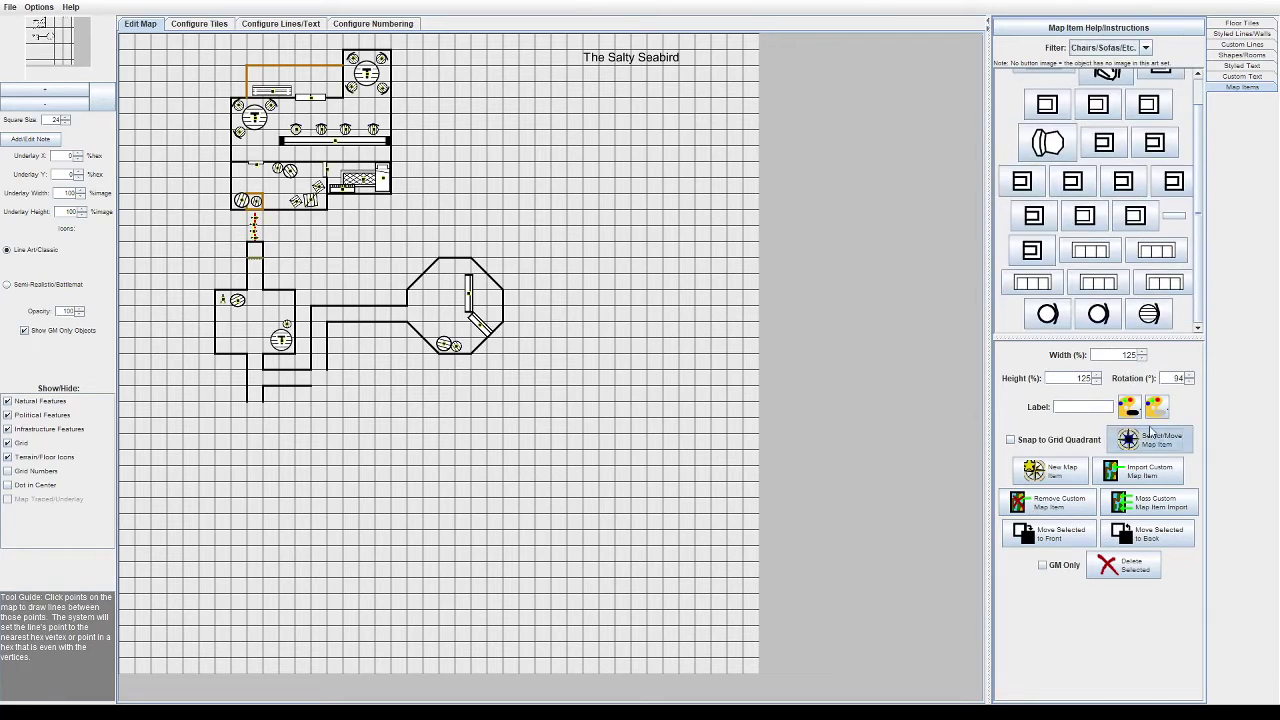
left_click(1149, 314)
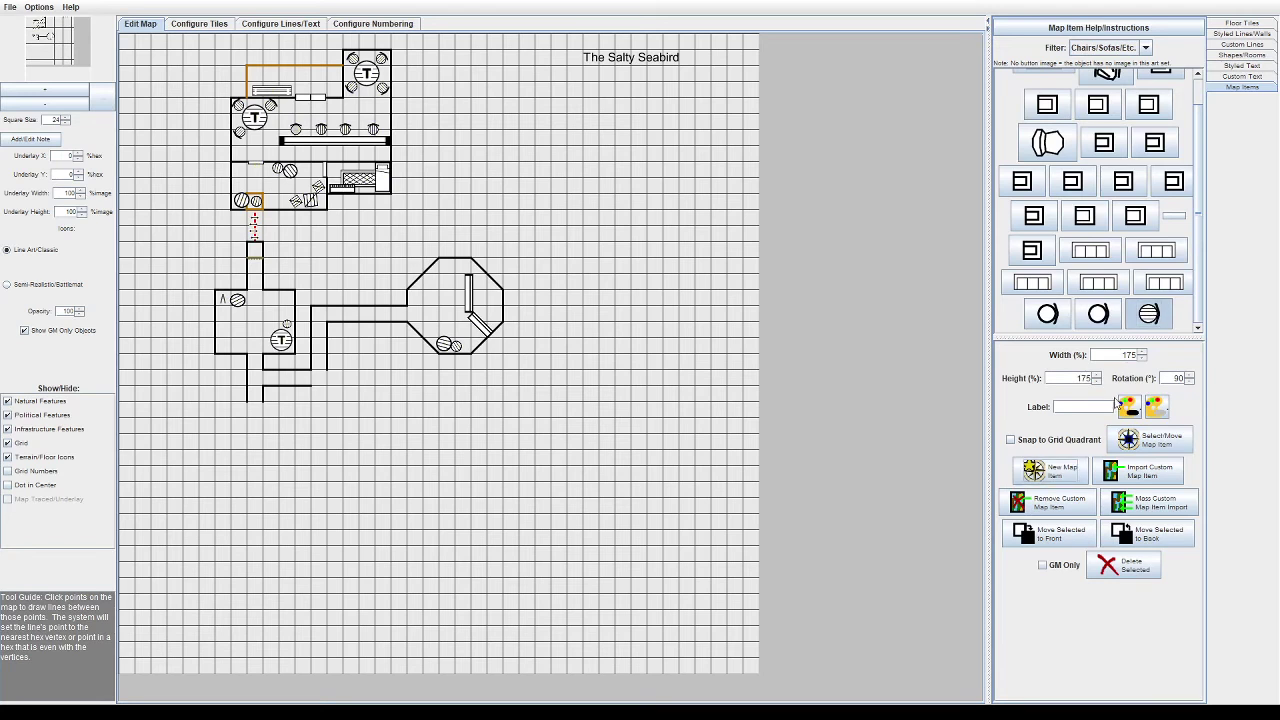
left_click(1150, 450)
left_click(464, 289)
left_click(1060, 467)
left_click(1154, 318)
left_click(450, 305)
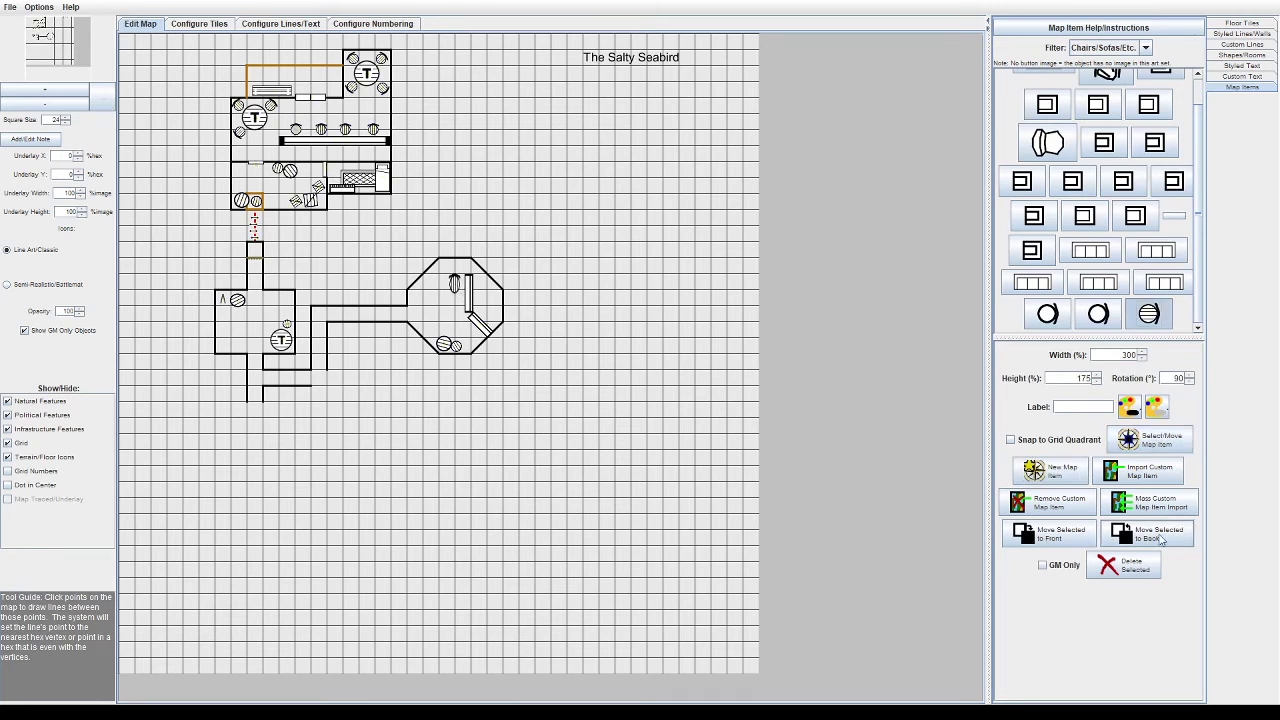
Step: Set the new chair to 175% width and 180° rotation
left_click(1158, 442)
left_click_drag(1116, 355, 1195, 355)
type("175")
key("Return")
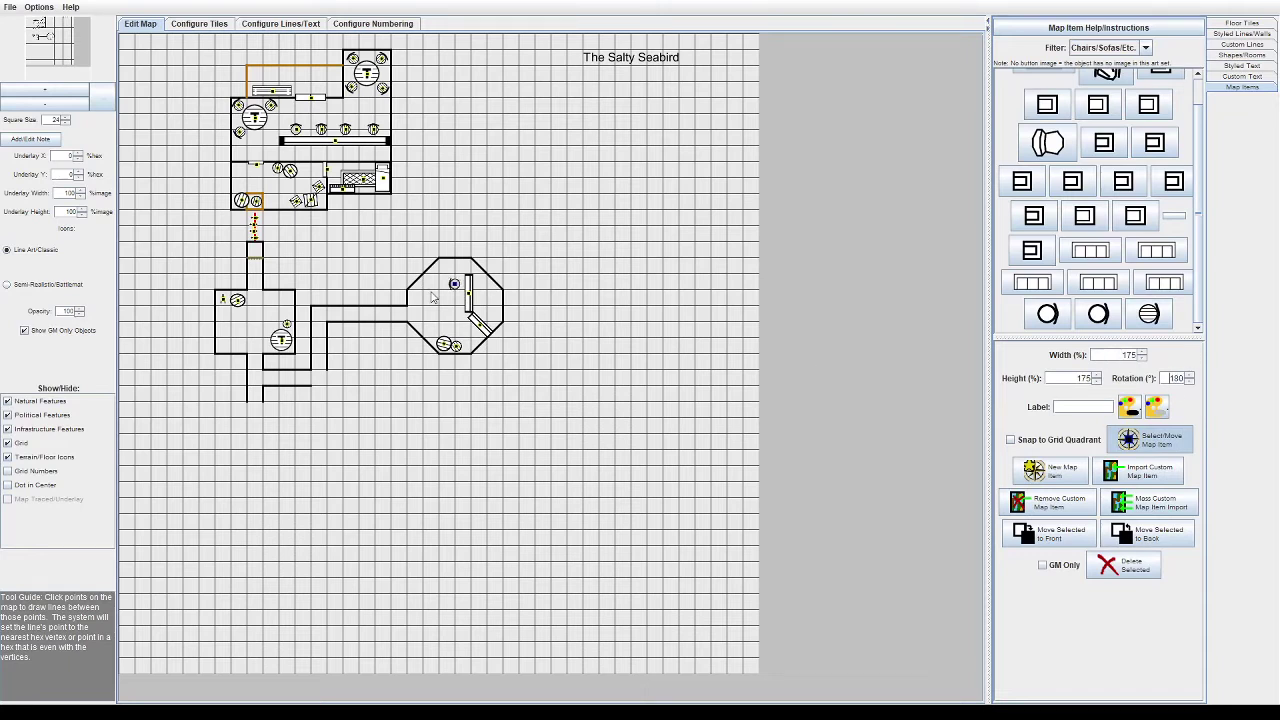
Step: Place a second matching chair just south of the first and a third, rotated 225°, beside the diagonal item
left_click(1149, 314)
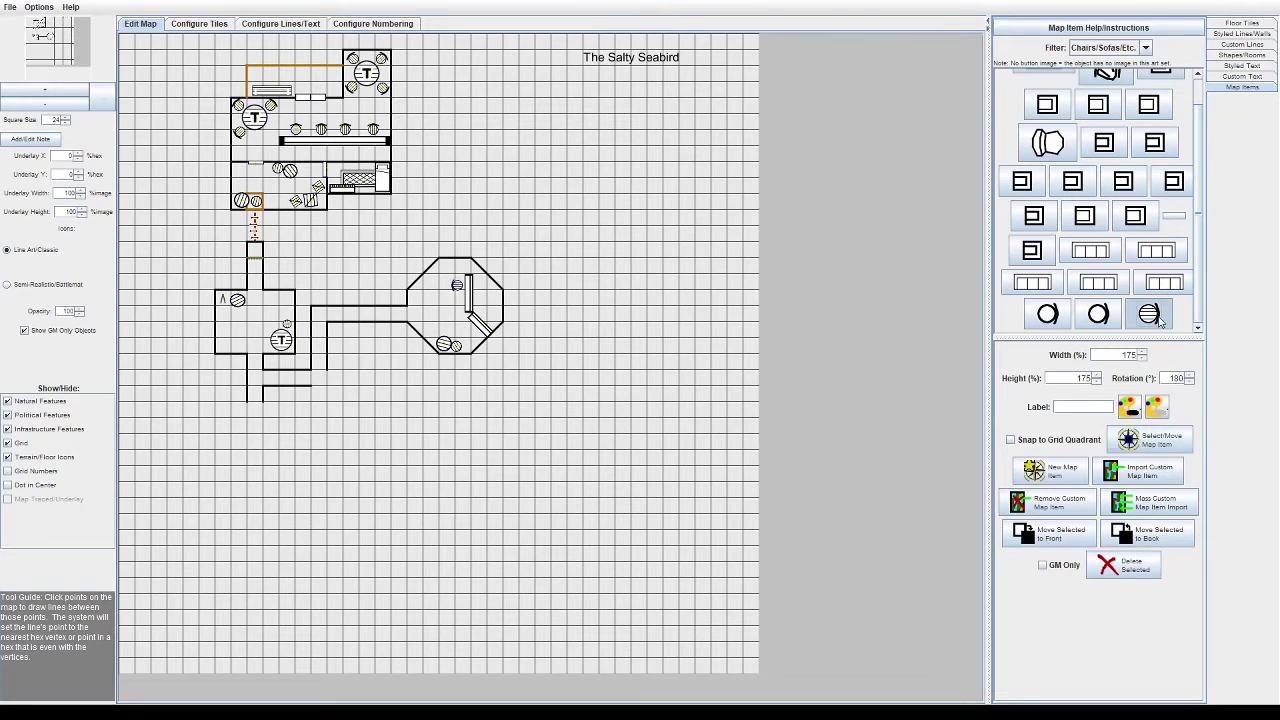
left_click(1128, 438)
left_click_drag(454, 304, 457, 305)
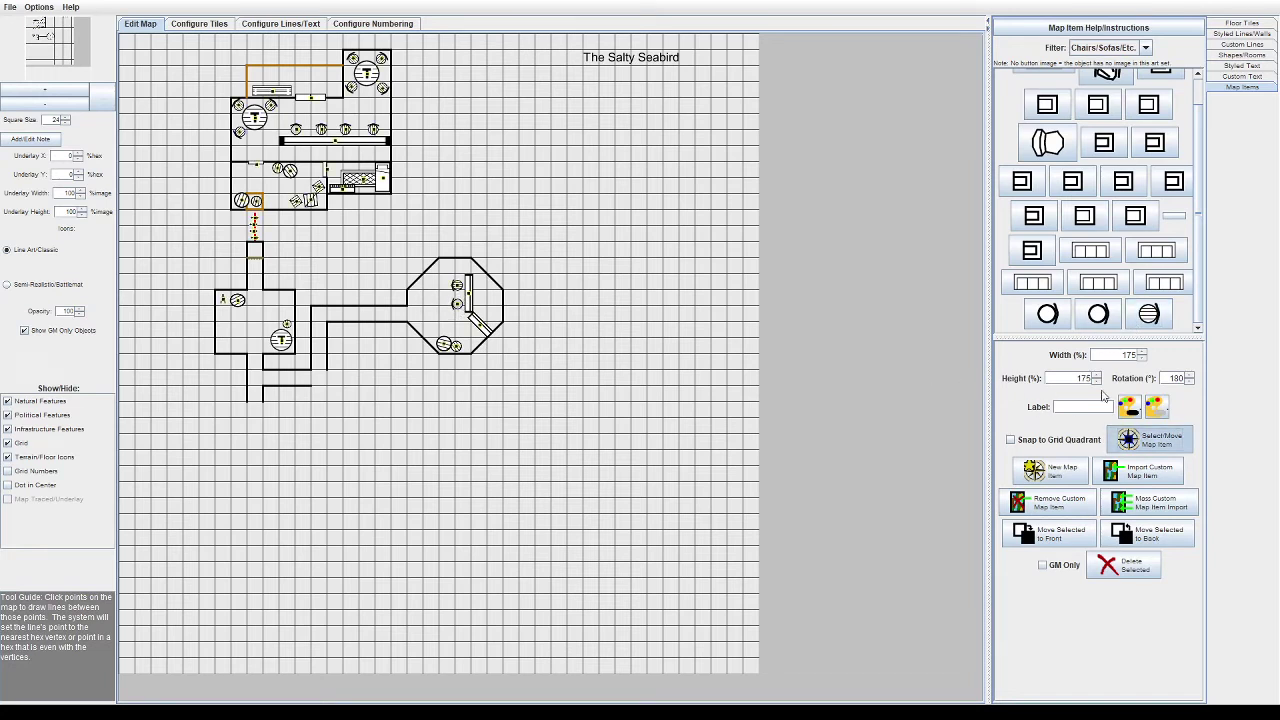
left_click_drag(1164, 379, 1239, 385)
type("225")
left_click(1051, 470)
left_click(469, 334)
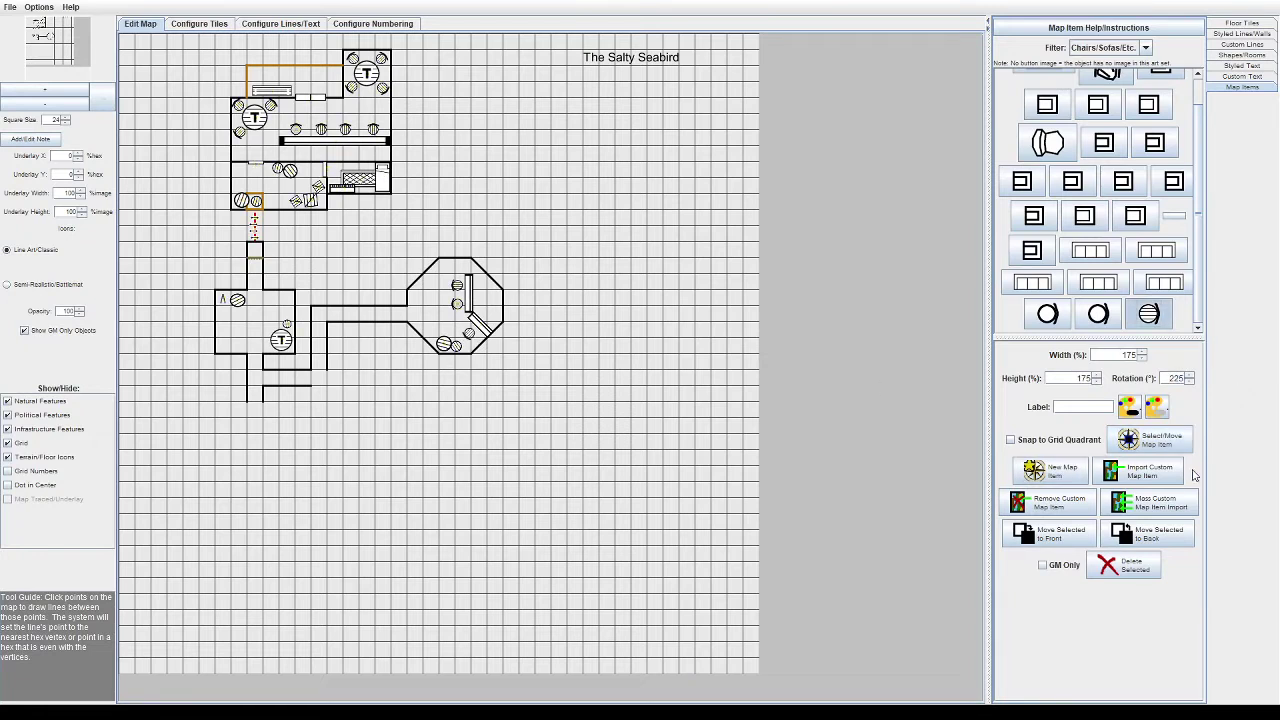
Step: Place a round planked table from the Tables category at 0° rotation in the octagonal room's northwest part
left_click(1110, 48)
left_click(1100, 116)
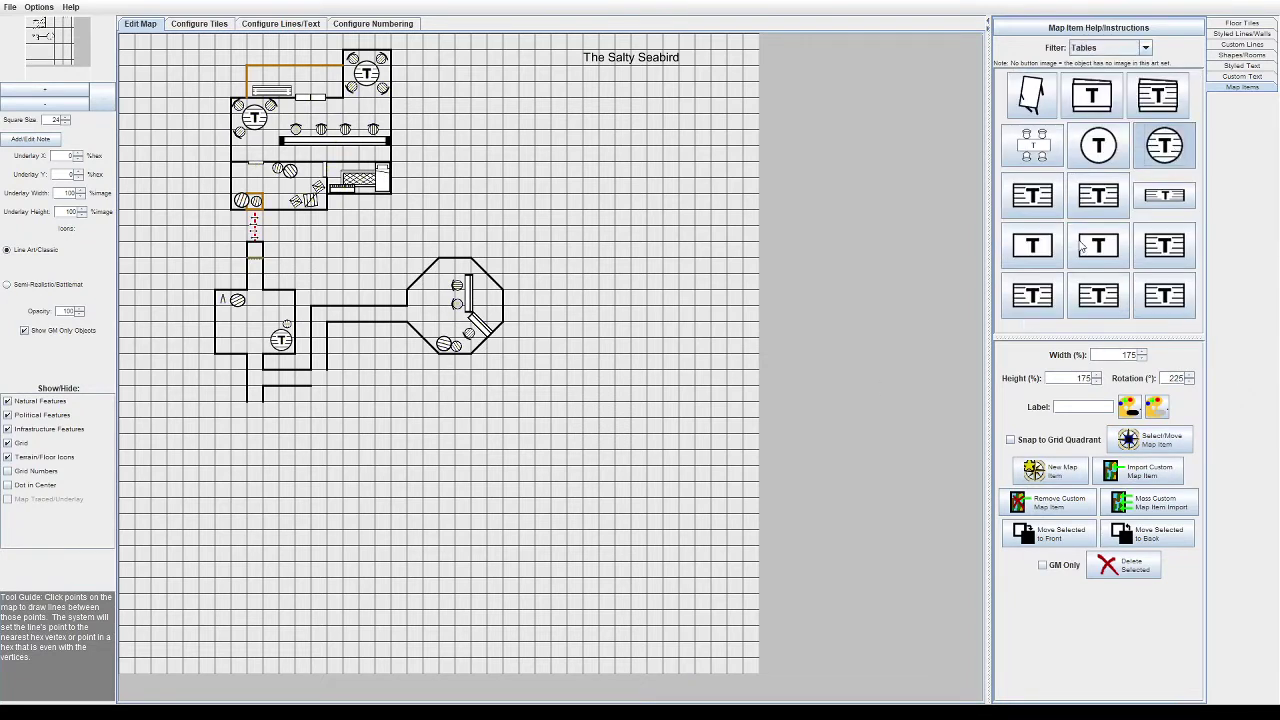
left_click_drag(1163, 380, 1232, 378)
type("0")
left_click(425, 293)
left_click(1130, 446)
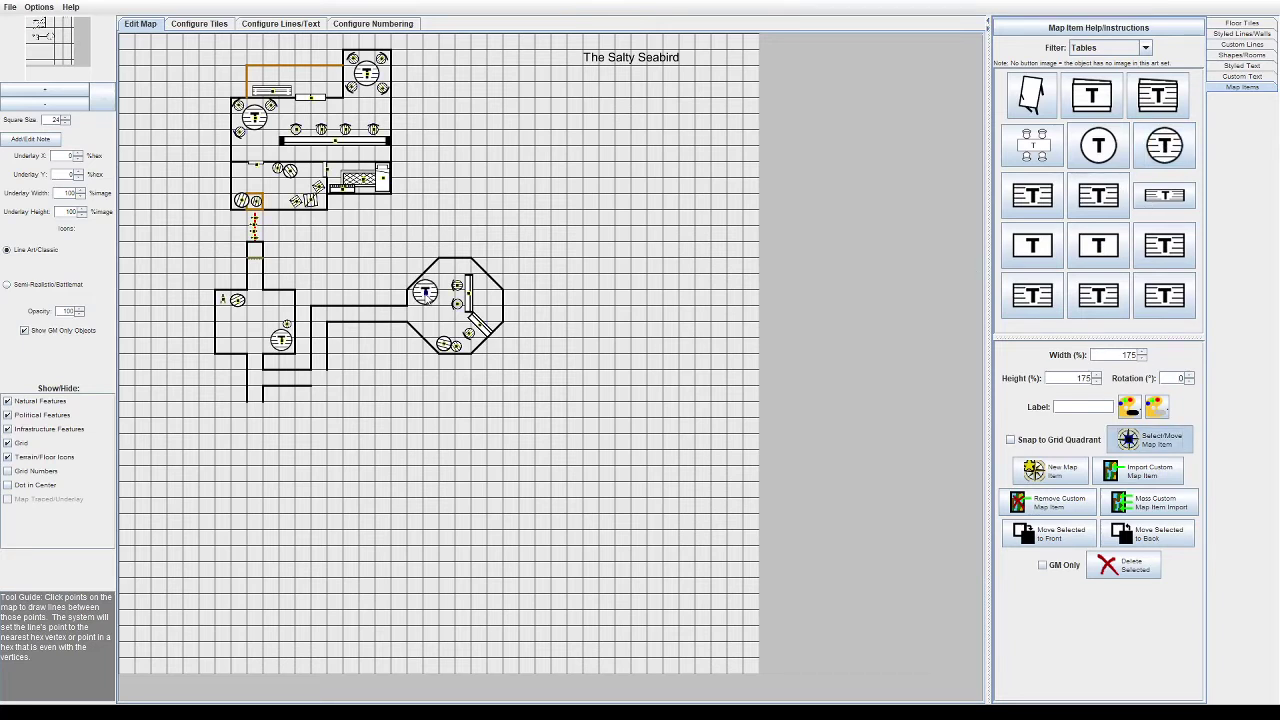
Step: Resize the octagonal room's round table to 125% width and height
left_click_drag(1117, 356, 1204, 367)
left_click_drag(1066, 378, 1192, 390)
type("150")
key("Return")
double_click(1128, 355)
type("125")
key("Tab")
type("125")
key("Tab")
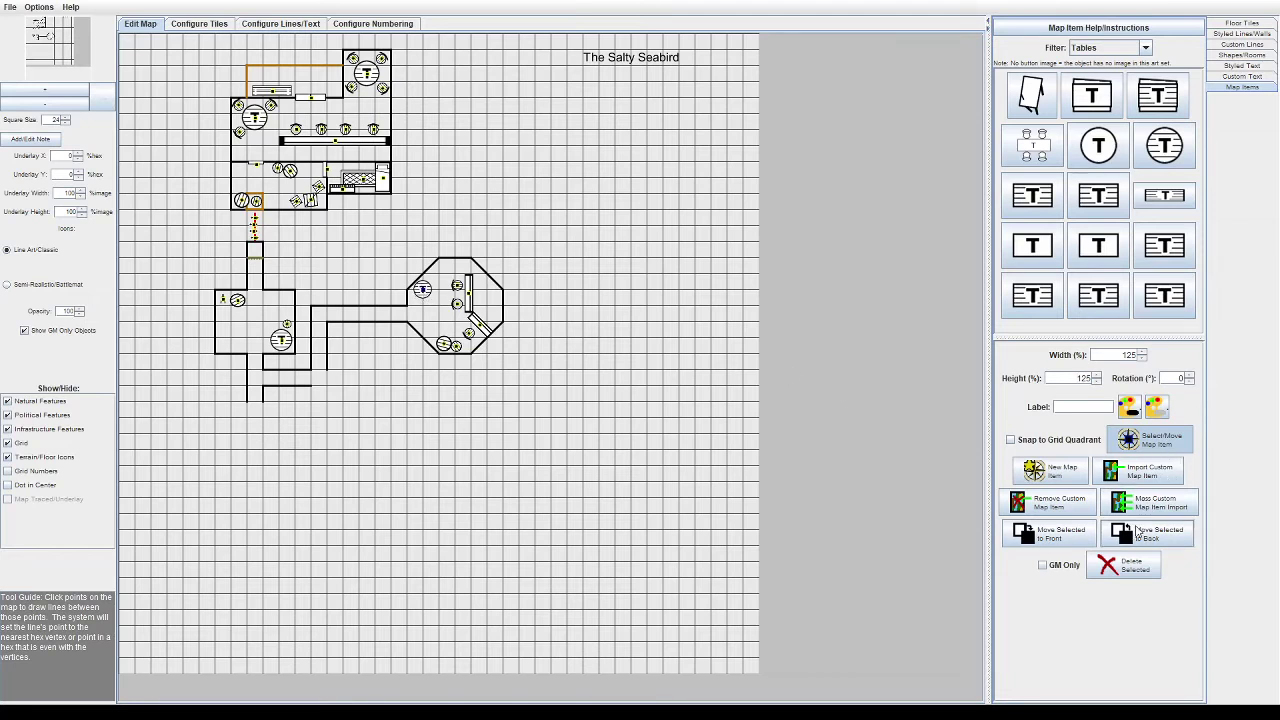
Step: Draw a rectangular room about four by three squares against the octagonal room's east wall
left_click(1237, 57)
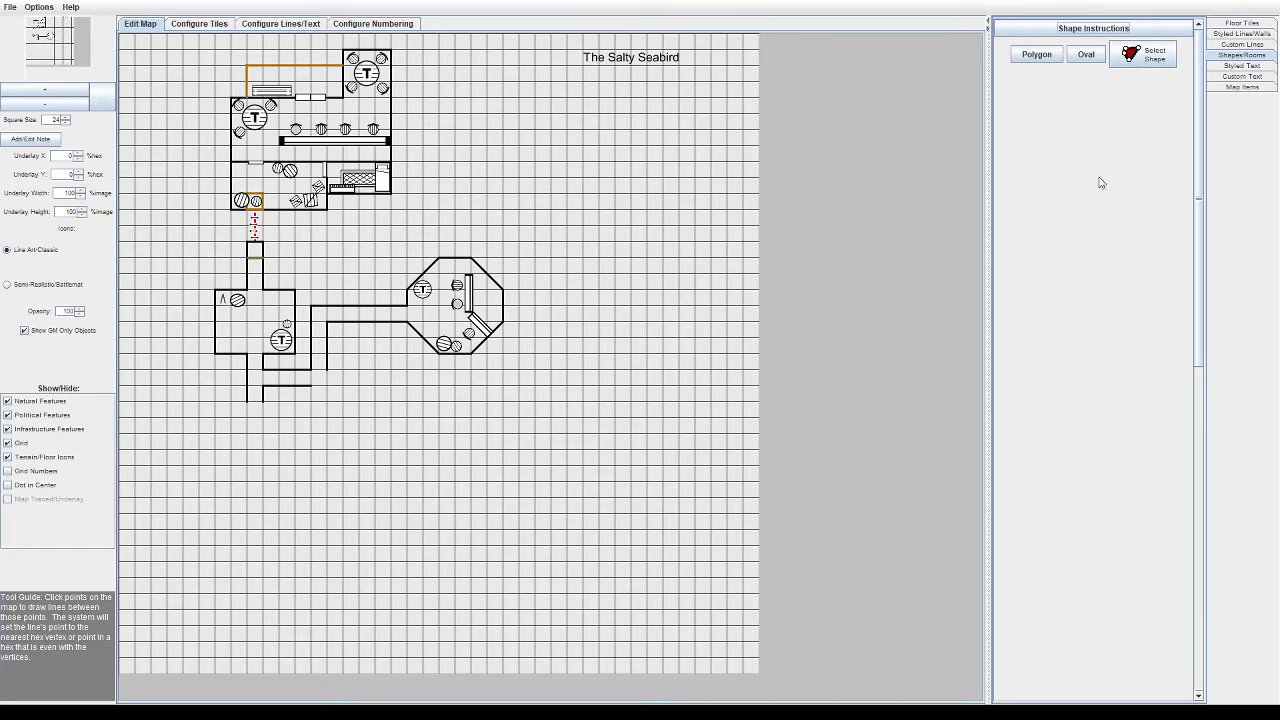
left_click(1250, 35)
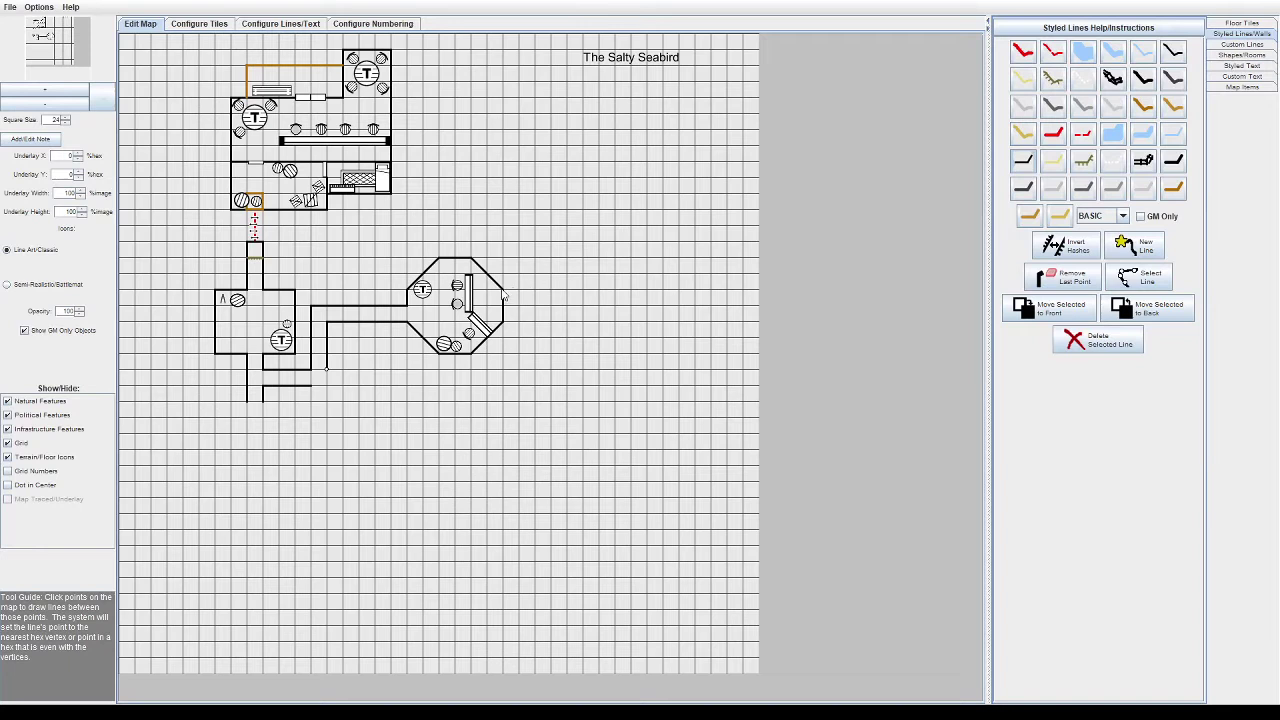
left_click(568, 278)
left_click(566, 322)
left_click(503, 324)
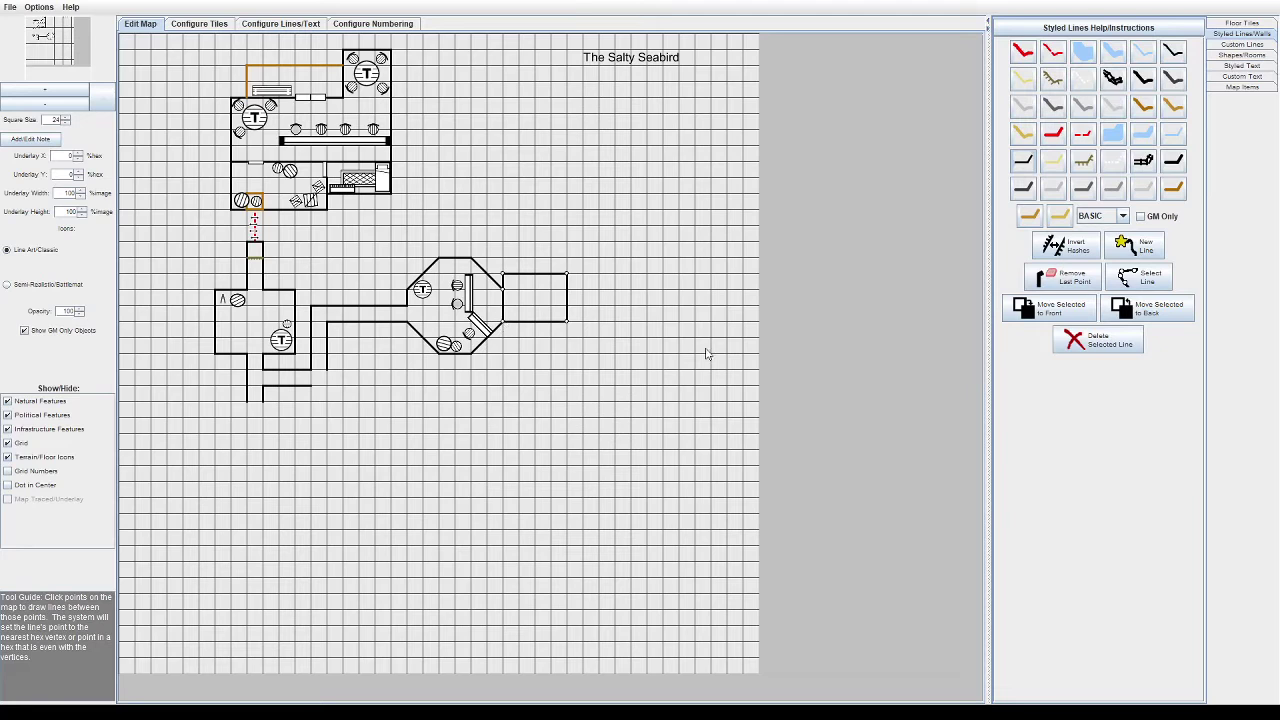
Step: Place a secret door (S symbol) from the Doors category on the empty grid east of the new rectangular room
left_click(1242, 87)
left_click(1118, 47)
left_click(1095, 103)
left_click(1164, 195)
left_click(601, 310)
Step: Set the secret door to 175% width and height with 90° rotation
left_click_drag(1118, 352, 1195, 352)
type("200")
left_click_drag(1073, 378, 1257, 380)
type("2")
left_click(10, 7)
left_click(14, 22)
type("00")
type("175")
left_click_drag(1074, 377, 1187, 357)
type("1")
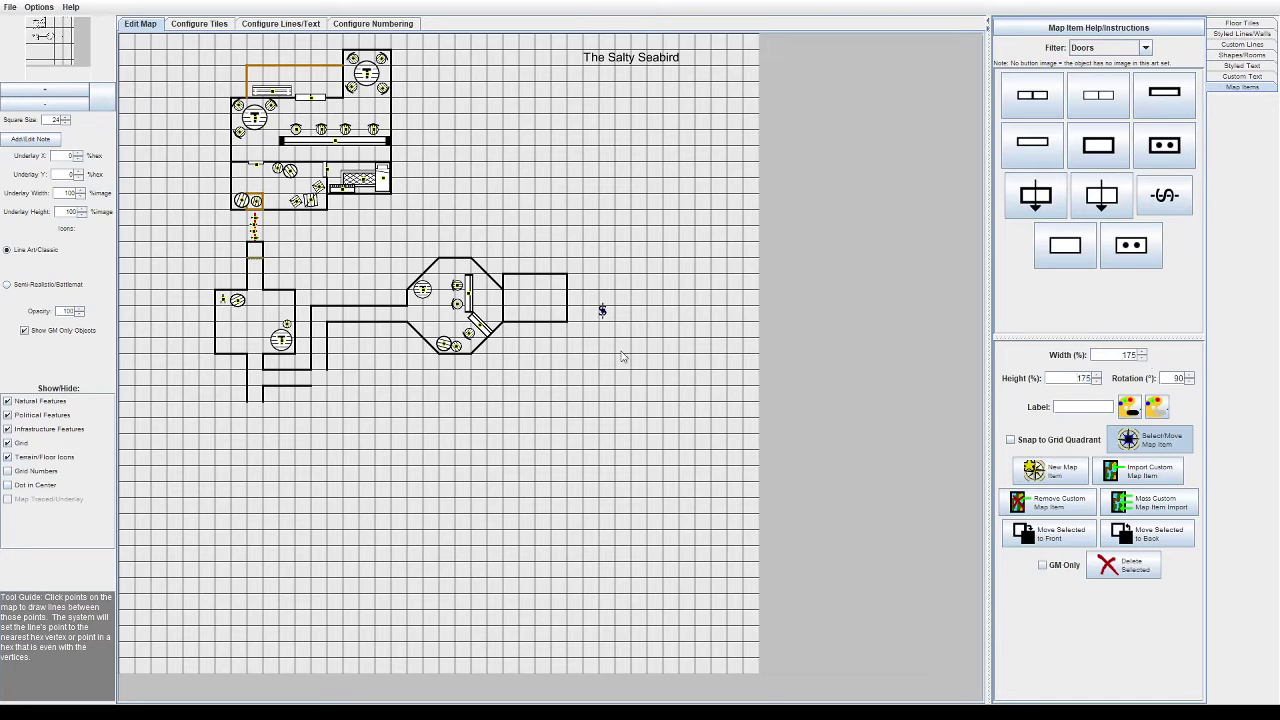
Step: Resize the secret door to 150% width and height and position it on the wall between the octagonal and rectangular rooms
double_click(1088, 380)
type("150")
key("shift+Tab")
type("150")
Step: Place a metal door symbol from the Doors category against the east wall inside the room behind the secret door
left_click(1127, 47)
left_click(1109, 150)
scroll(1150, 230, "down", 10)
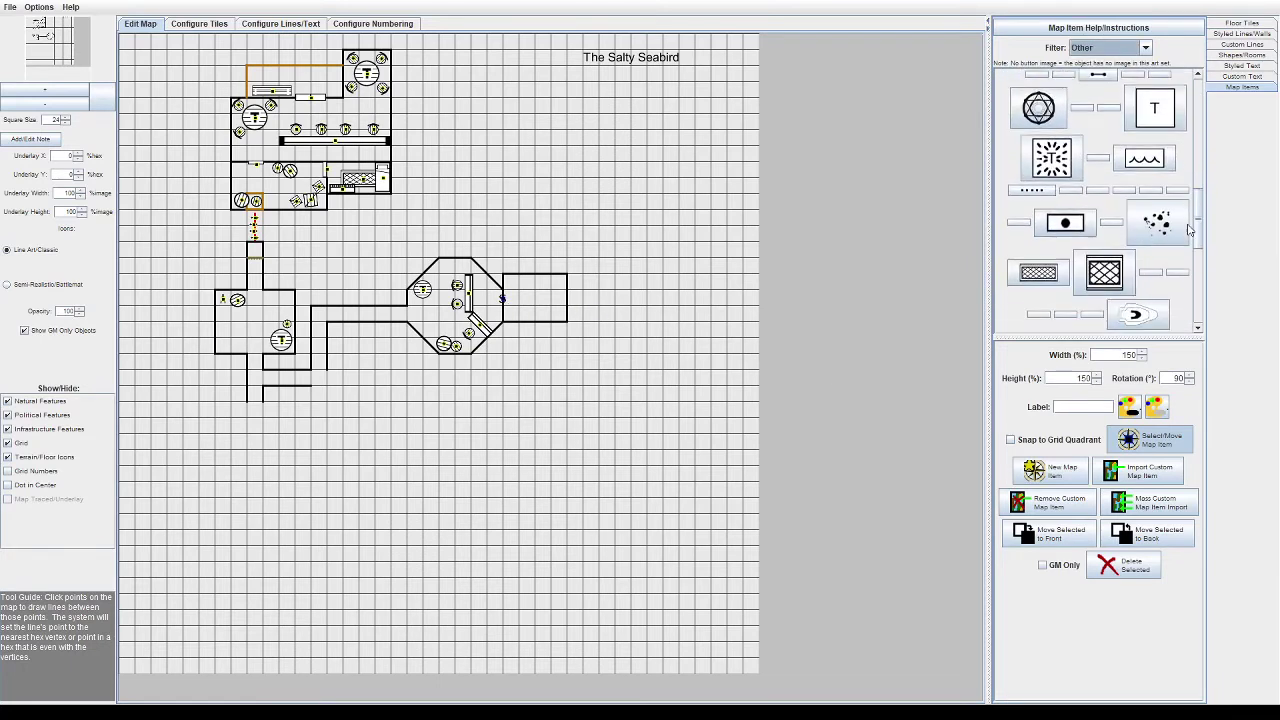
scroll(1187, 287, "up", 10)
left_click(1127, 47)
left_click(1105, 86)
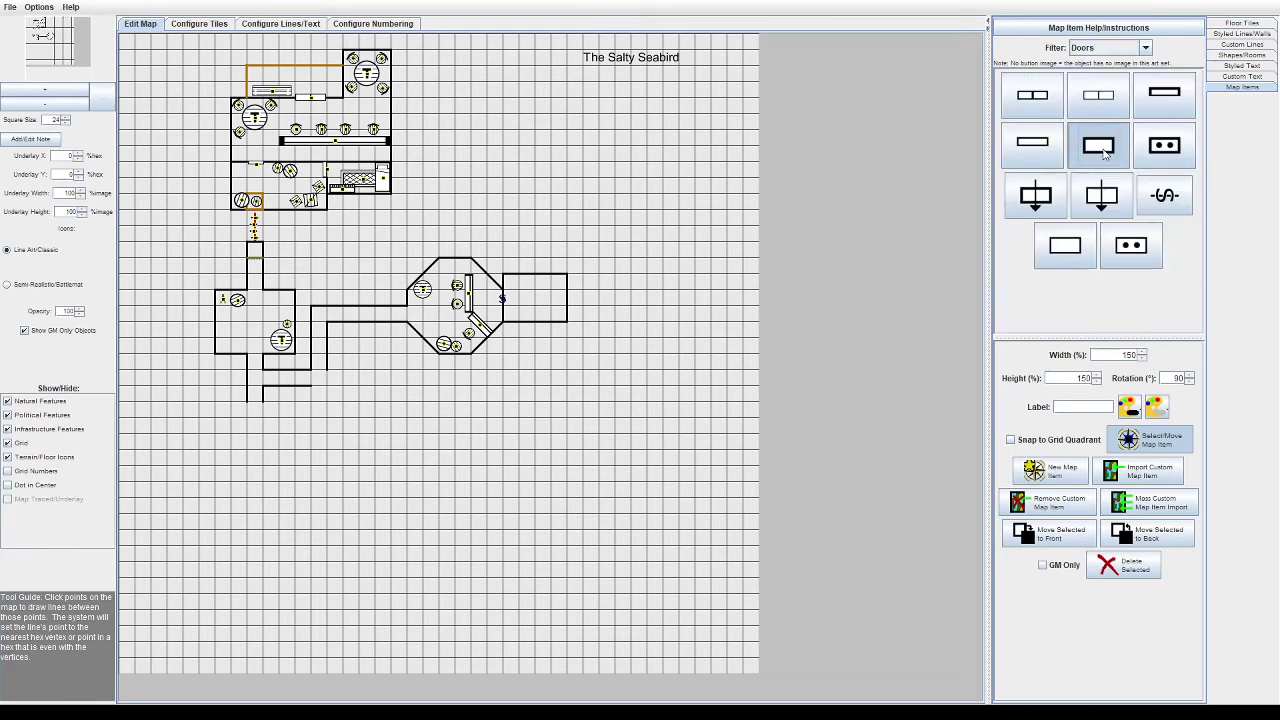
left_click(589, 298)
left_click_drag(588, 298, 560, 301)
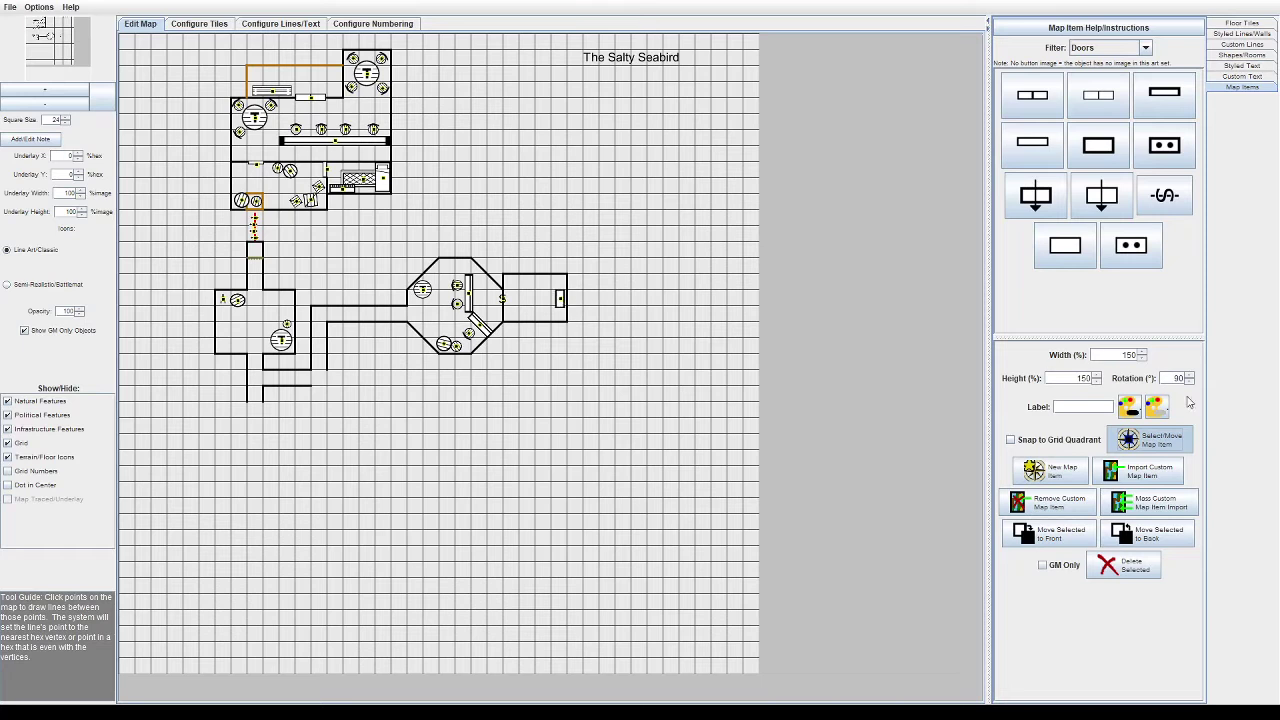
Step: Place two unrotated metal door symbols side by side along the north wall of the secret room
left_click(1098, 146)
left_click_drag(1173, 379, 1230, 380)
left_click(517, 280)
left_click(539, 281)
Step: Place another metal door symbol near the secret room's southwest corner with 135° rotation and 125% width and height
left_click_drag(1172, 378, 1222, 370)
type("45")
left_click(1050, 471)
left_click(513, 314)
left_click(1124, 442)
left_click(513, 312)
left_click_drag(1173, 378, 1233, 362)
type("135")
left_click_drag(1073, 379, 1230, 370)
type("125125")
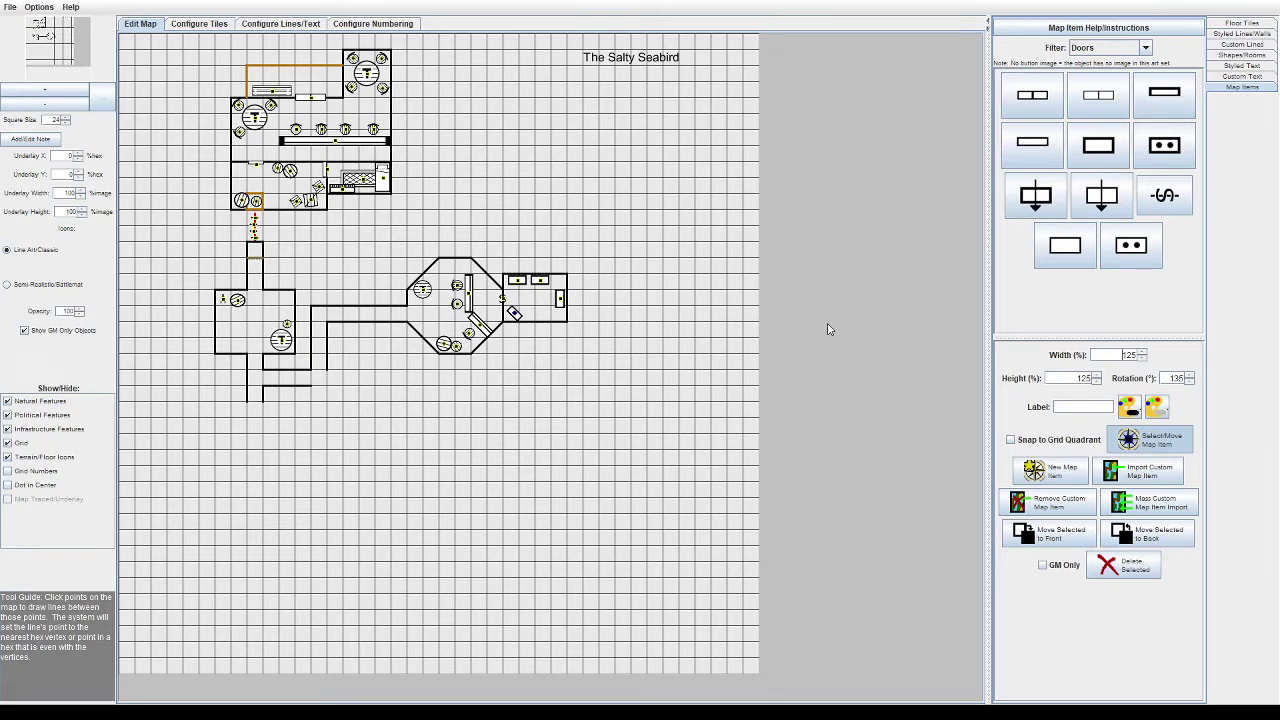
Step: Resize the wall-side metal doors to 125%, with three along the north wall, and set the southwest corner one to 100%
left_click(1220, 56)
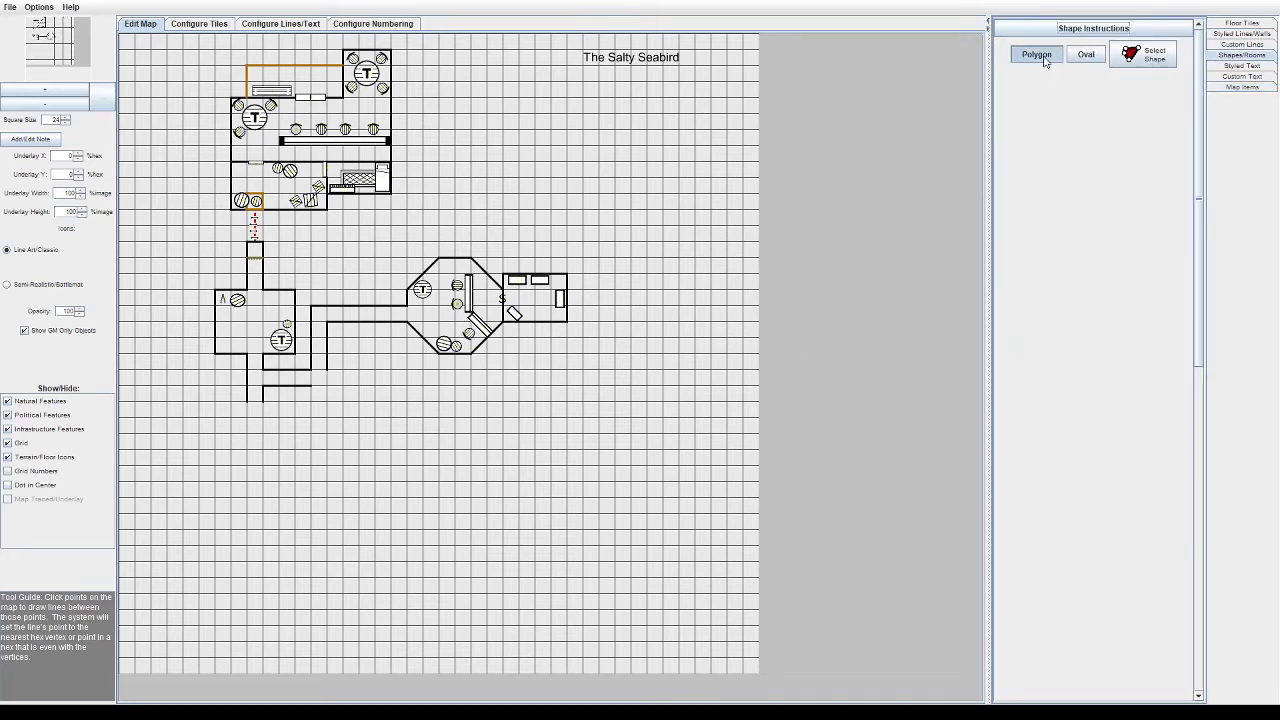
left_click(1242, 87)
type("5")
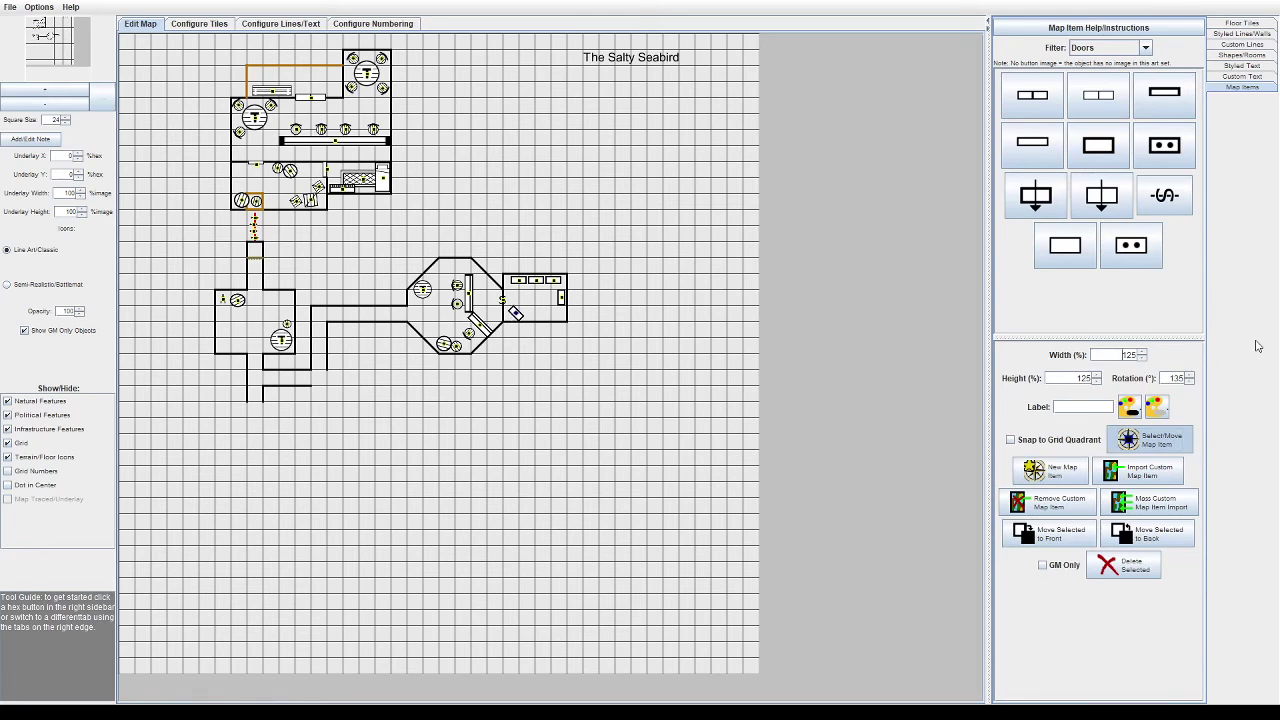
left_click_drag(1072, 378, 1220, 388)
type("100")
Step: Draw a rectangular room about nine by five squares with basic wall lines at the end of the southern passage
left_click(1241, 34)
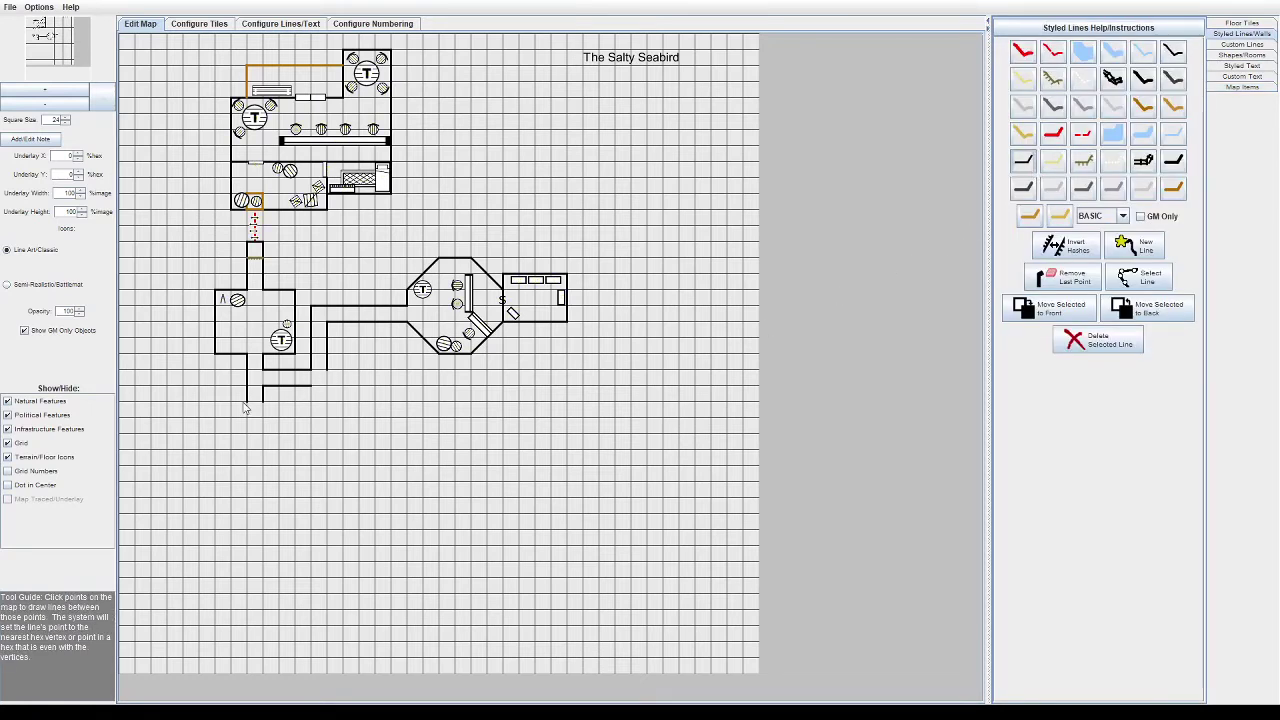
left_click(183, 406)
left_click(184, 487)
left_click(281, 487)
left_click(326, 486)
left_click(327, 405)
left_click(264, 405)
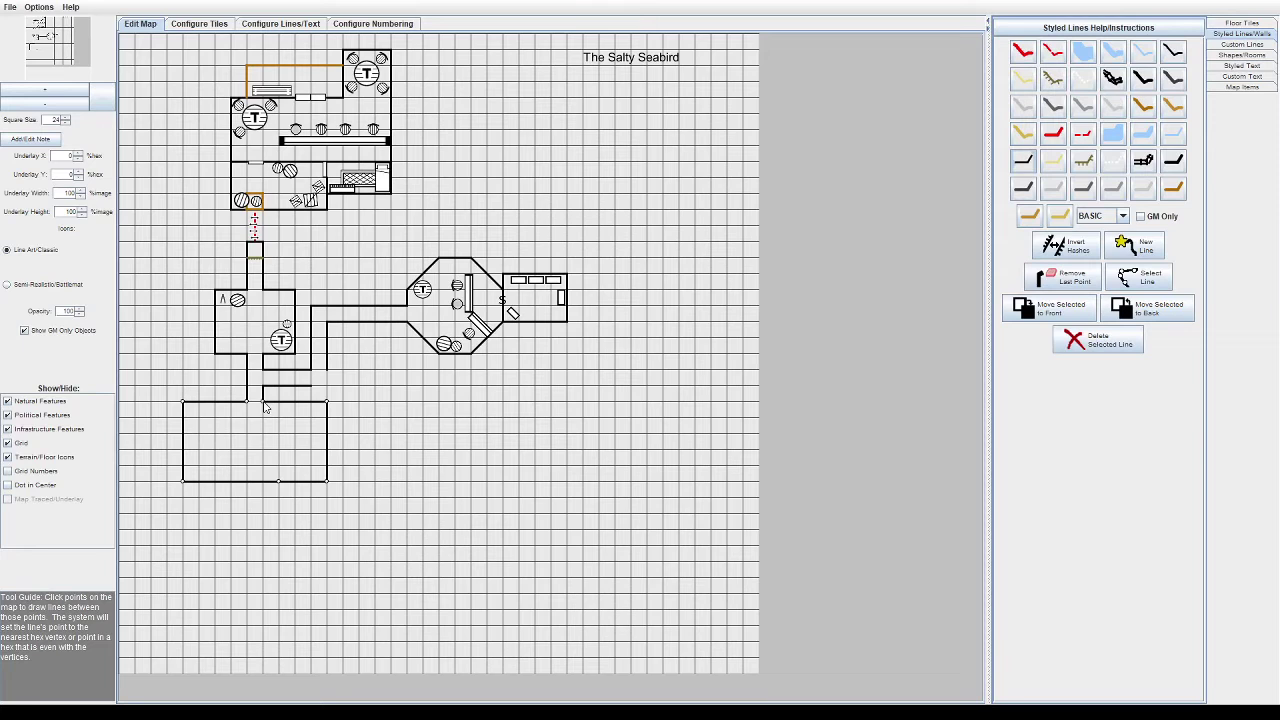
Step: Extend the side passage's lower wall east and draw a room about four by three squares below it, leaving a doorway in its north wall
left_click(312, 389)
left_click(343, 388)
left_click(343, 436)
left_click(405, 436)
left_click(408, 390)
left_click(361, 389)
Step: Draw both walls of the one-square-wide corridor continuing east past the small room and turning south about four squares
right_click(327, 373)
left_click(422, 374)
left_click(456, 373)
left_click(456, 452)
left_click(409, 389)
left_click(440, 389)
left_click(440, 453)
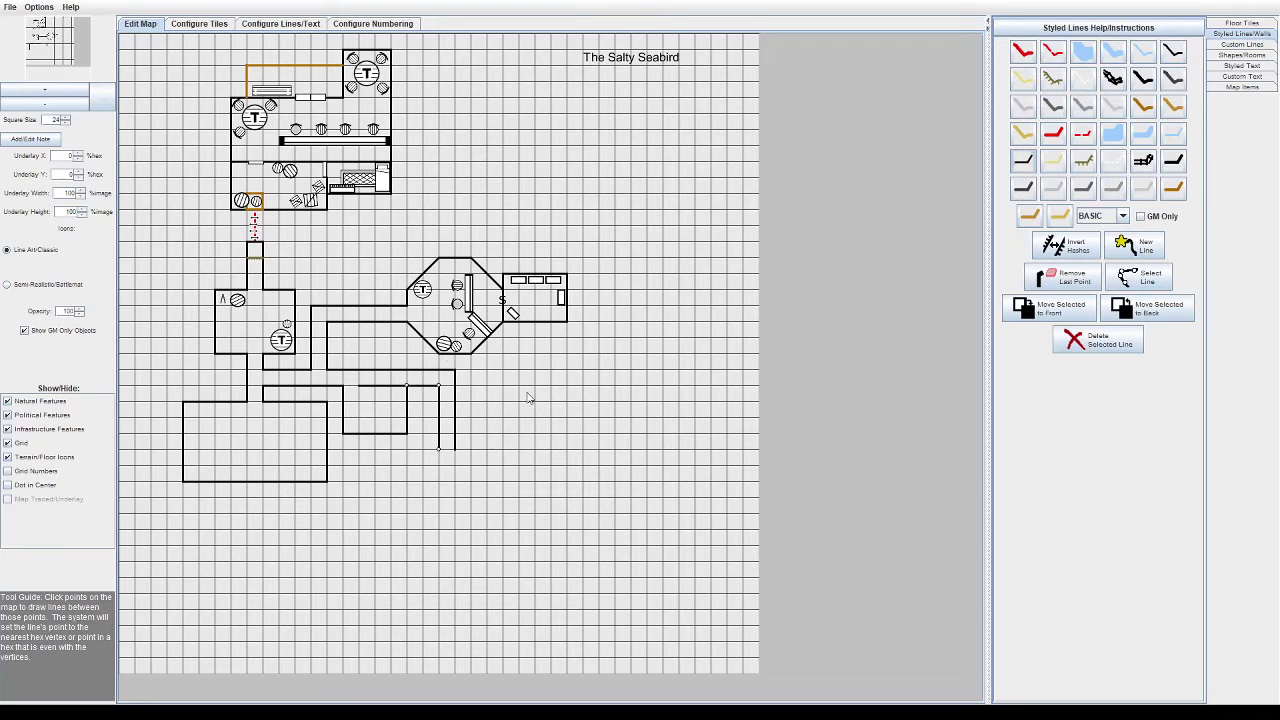
Step: Draw a room about five by three squares at the south end of the new corridor
left_click(488, 500)
left_click(1064, 278)
left_click(489, 498)
left_click(487, 451)
left_click(455, 451)
left_click(9, 8)
left_click(14, 23)
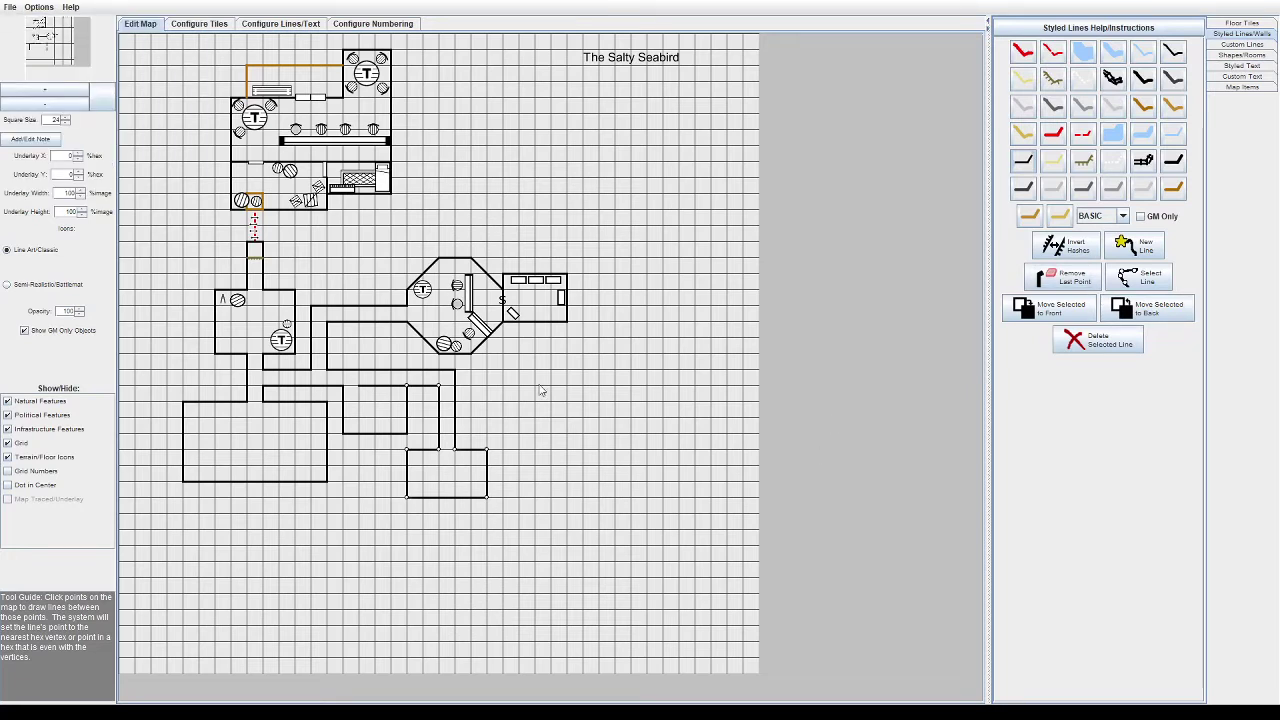
Step: Place a thin plain door at 125% size and 0° rotation in the doorway of the small four-by-three-square room
left_click(1234, 87)
left_click(1136, 48)
left_click(1032, 153)
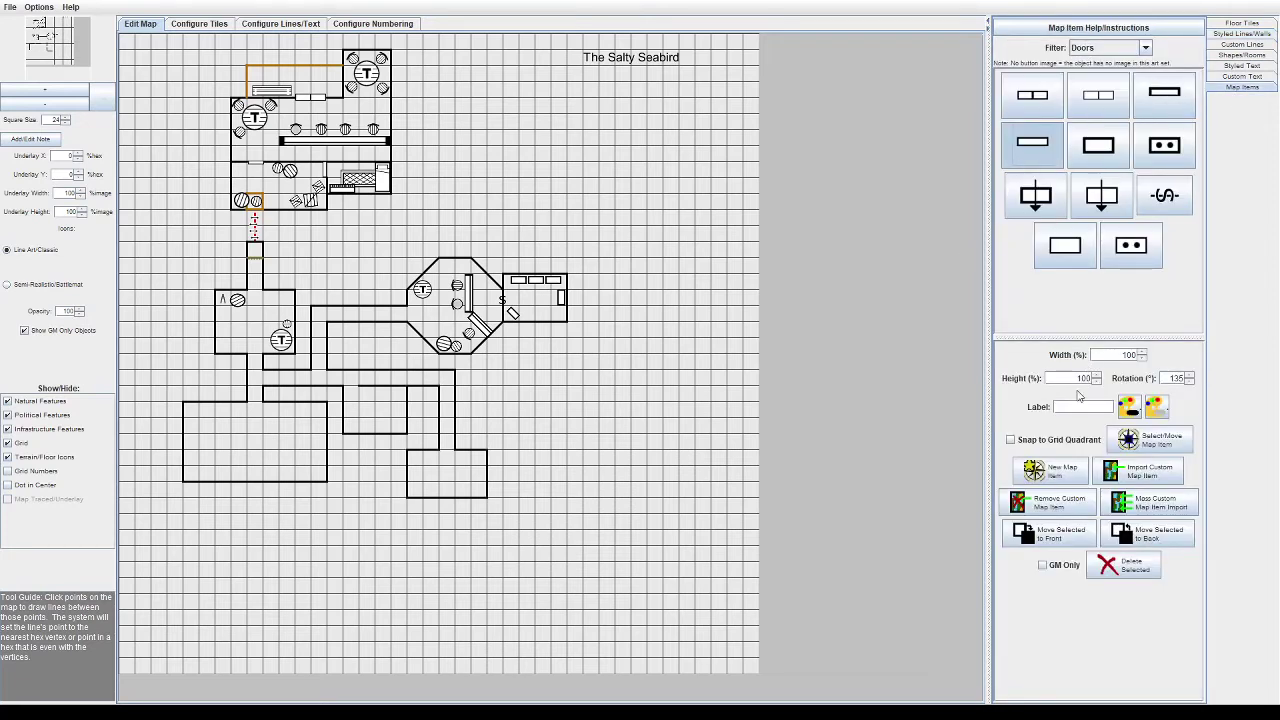
left_click_drag(1168, 379, 1276, 384)
type("3")
left_click(491, 420)
left_click(1120, 442)
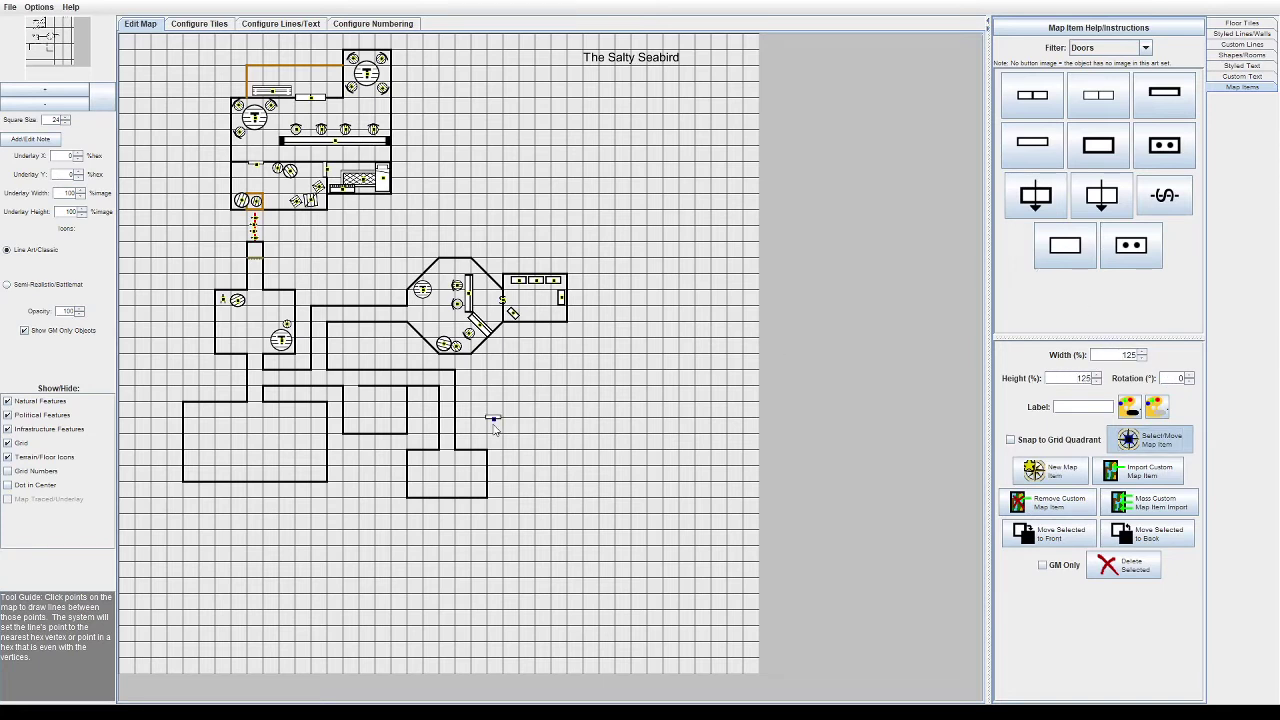
left_click_drag(493, 418, 353, 393)
left_click(10, 8)
left_click(14, 22)
Step: Browse the map items in the Other and Show All categories for suitable furnishings
left_click(1110, 47)
left_click(1105, 148)
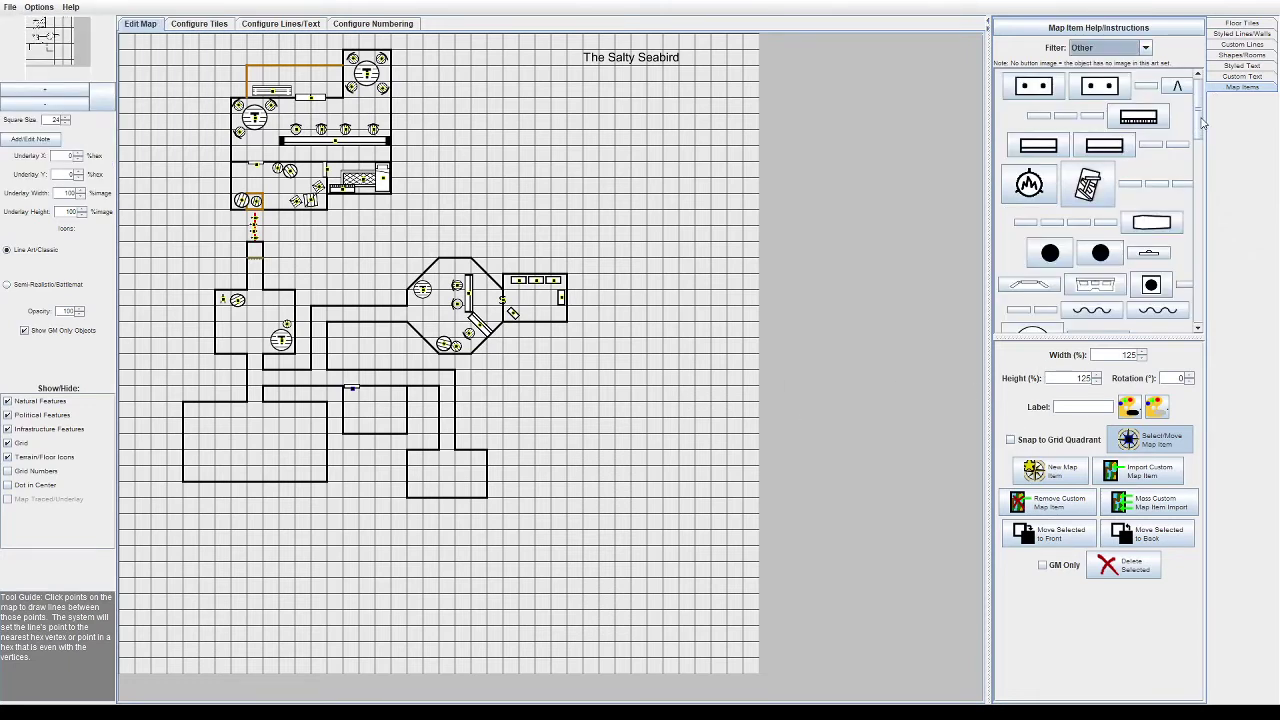
scroll(1203, 128, "down", 1)
scroll(1203, 128, "up", 1)
mouse_move(1204, 121)
left_mouse_down()
mouse_move(1199, 290)
mouse_move(1199, 118)
left_mouse_up()
left_click(1145, 47)
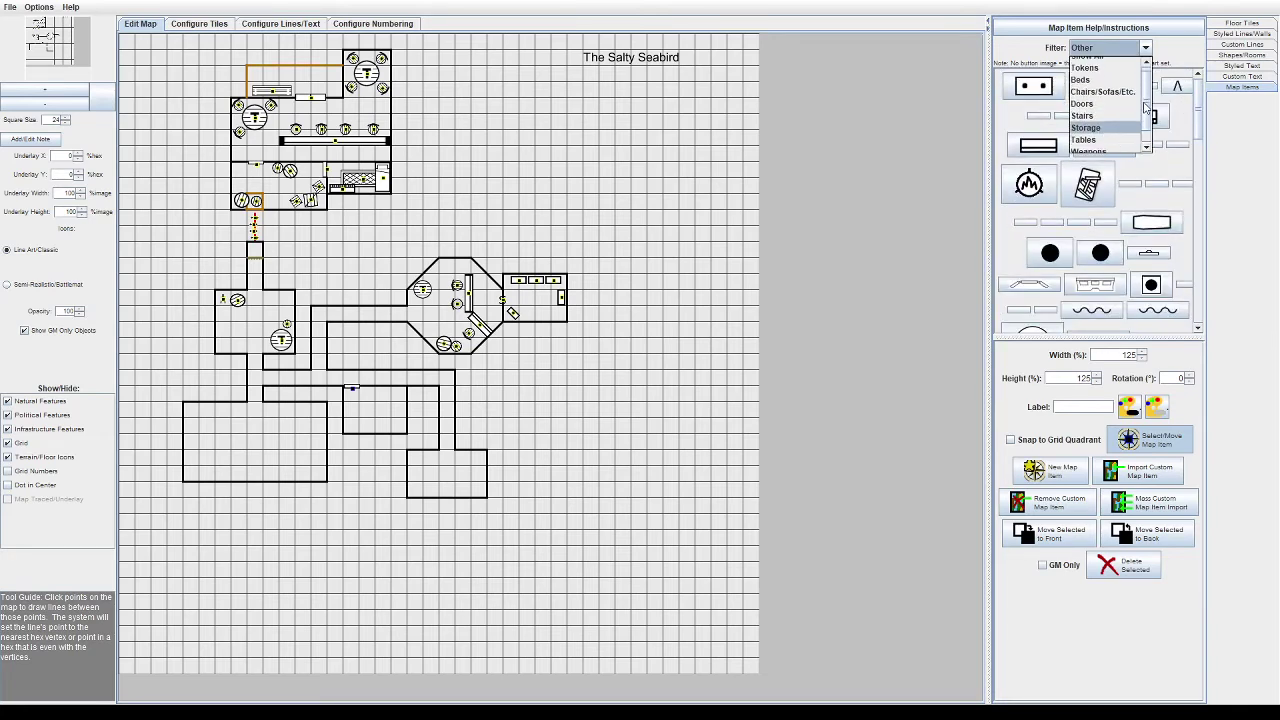
left_click(1110, 80)
left_click(1130, 48)
left_click(1100, 63)
scroll(1199, 135, "down", 10)
left_click_drag(1199, 135, 1198, 180)
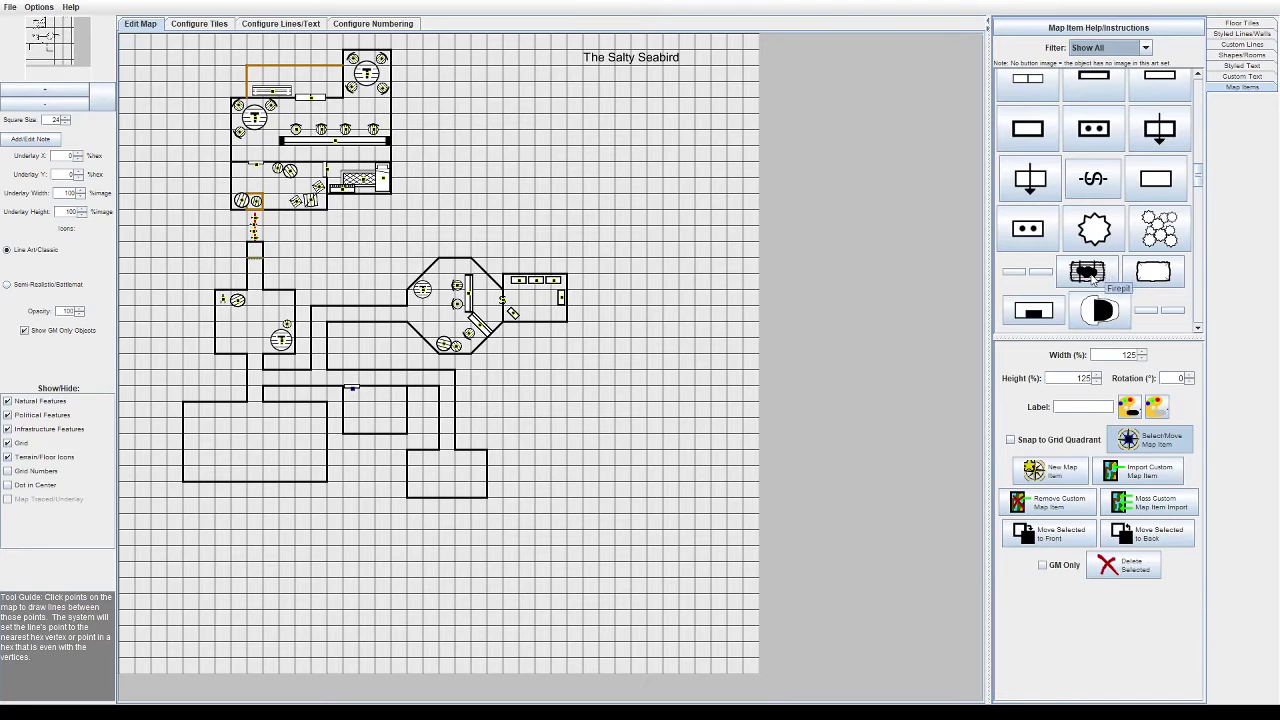
scroll(1090, 278, "down", 3)
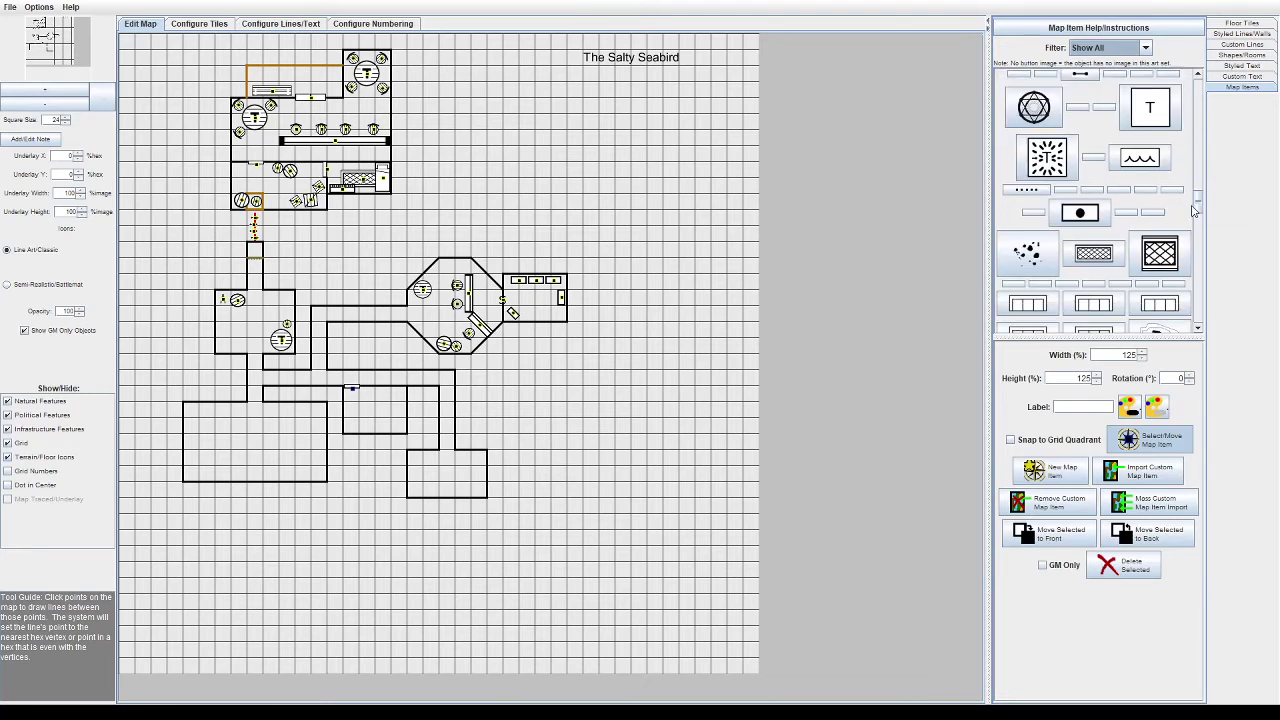
Step: Place a double bed from the Beds category in the northeast corner of the small four-by-three-square room
left_click(1140, 47)
left_click(1105, 111)
left_click(1097, 92)
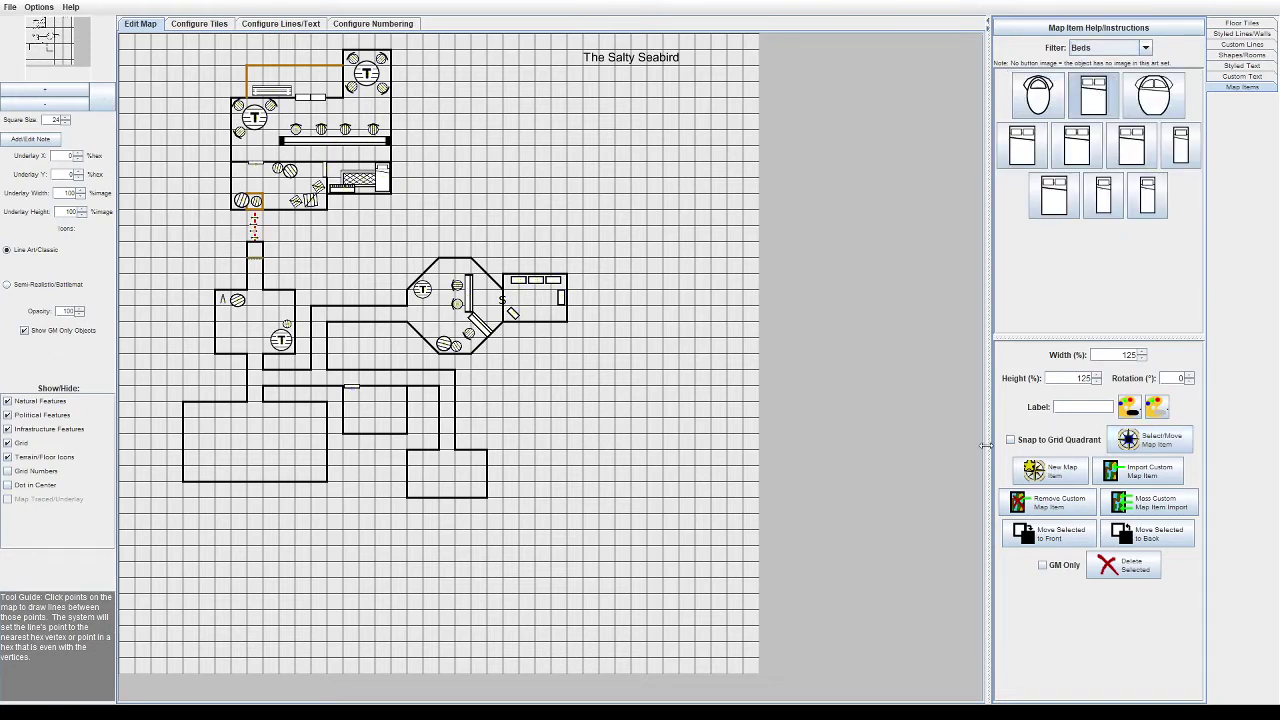
left_click(420, 470)
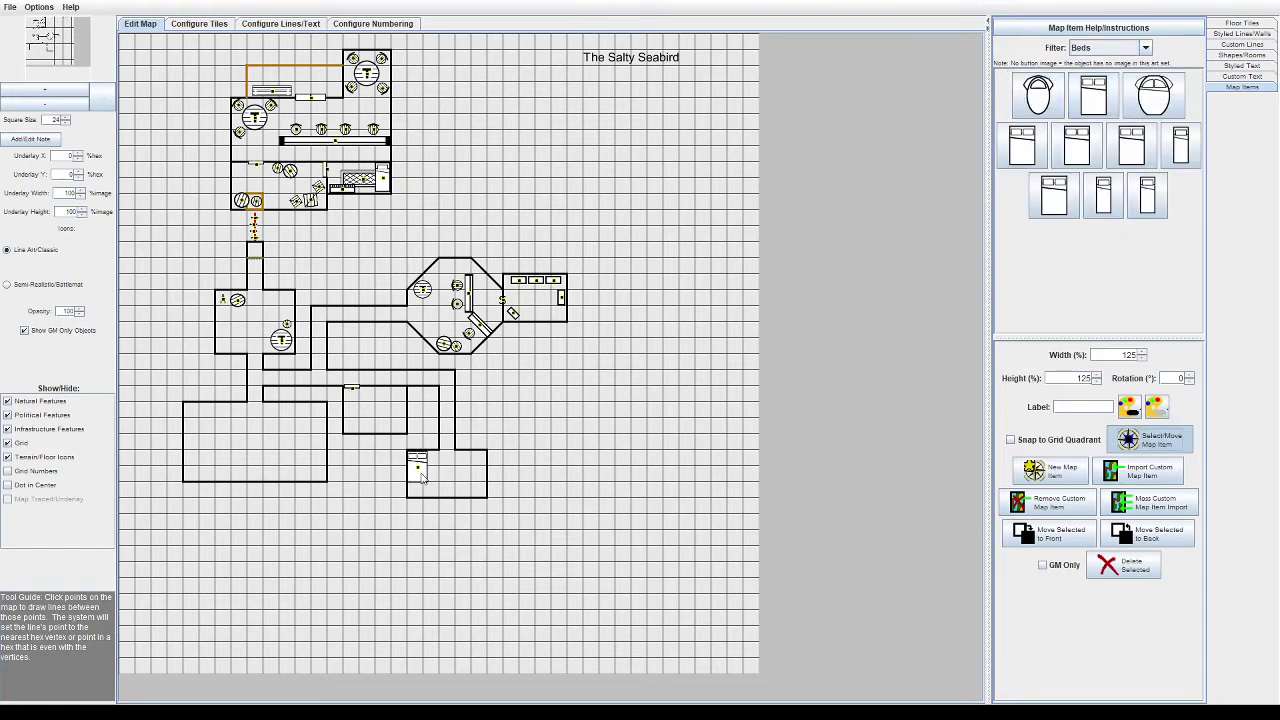
left_click_drag(424, 476, 394, 404)
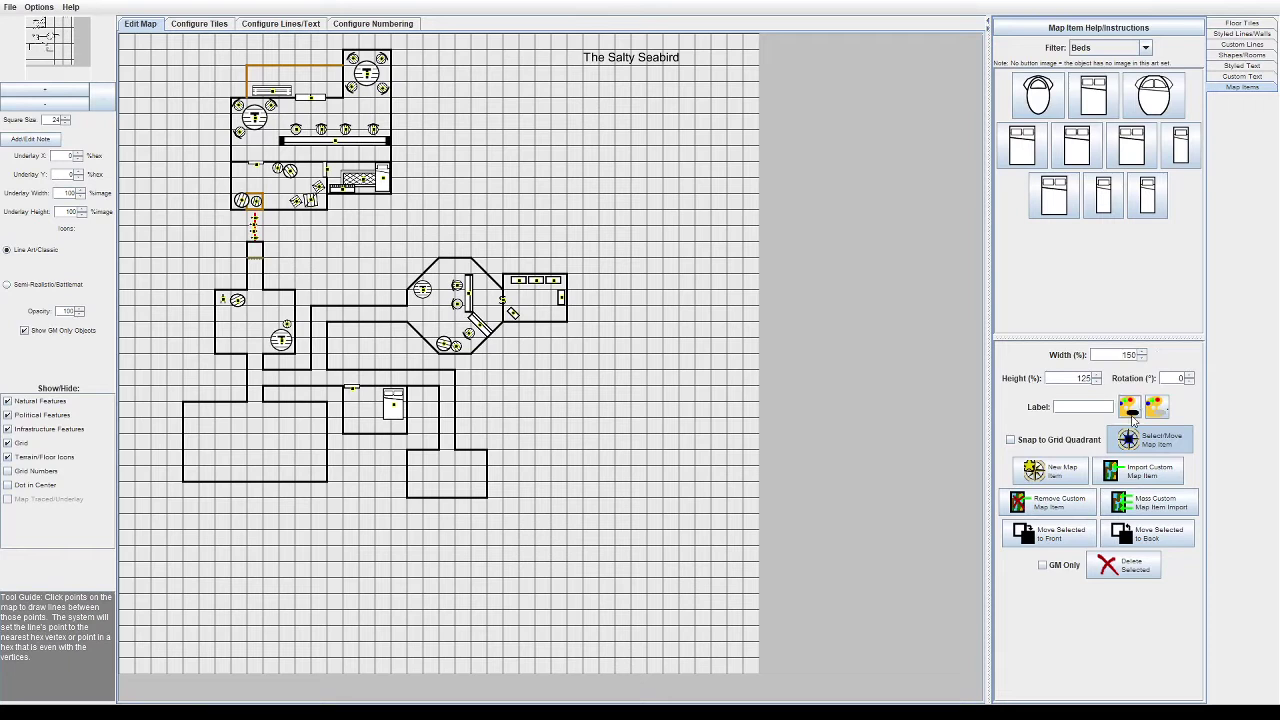
Step: Set the double bed's width to 150% and height to 125%
left_click_drag(1119, 357, 1203, 356)
type("150")
key("Return")
left_click_drag(1076, 378, 1143, 378)
type("150")
key("Return")
left_click(1097, 381)
Step: Place a metal door symbol from the Doors category as a chest at the foot of the double bed
left_click(1090, 50)
left_click(1090, 133)
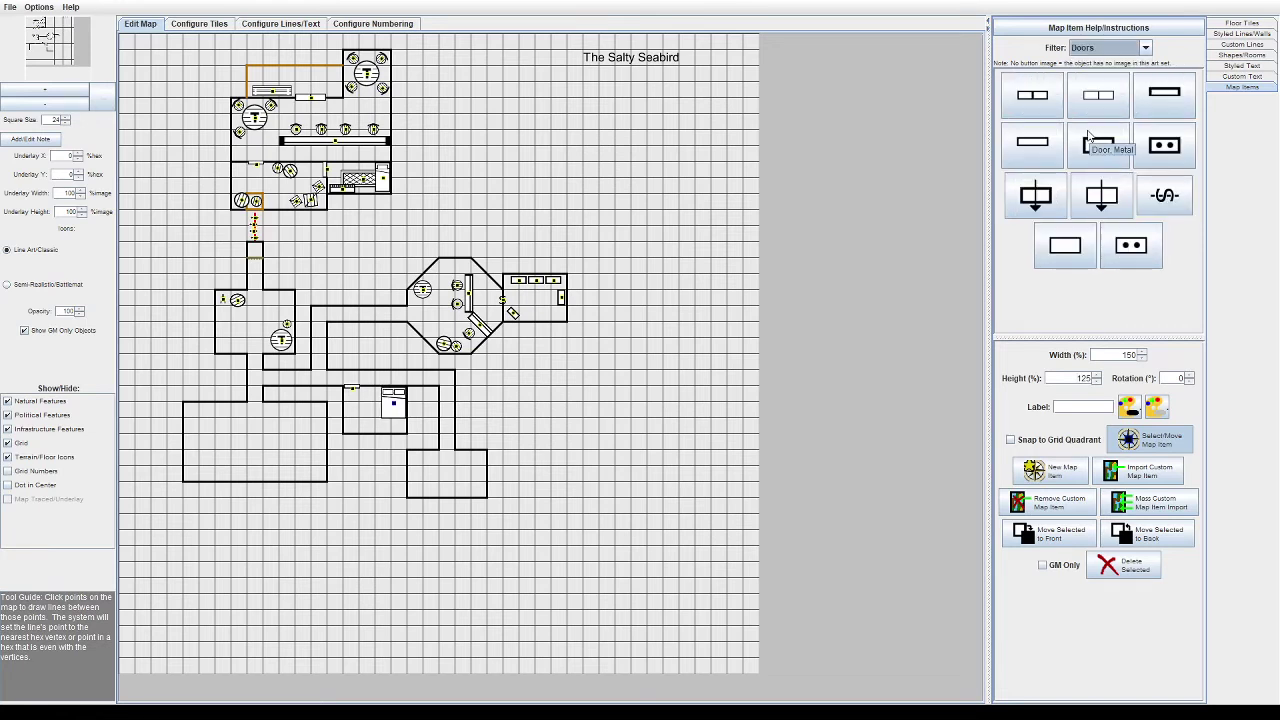
left_click(1098, 148)
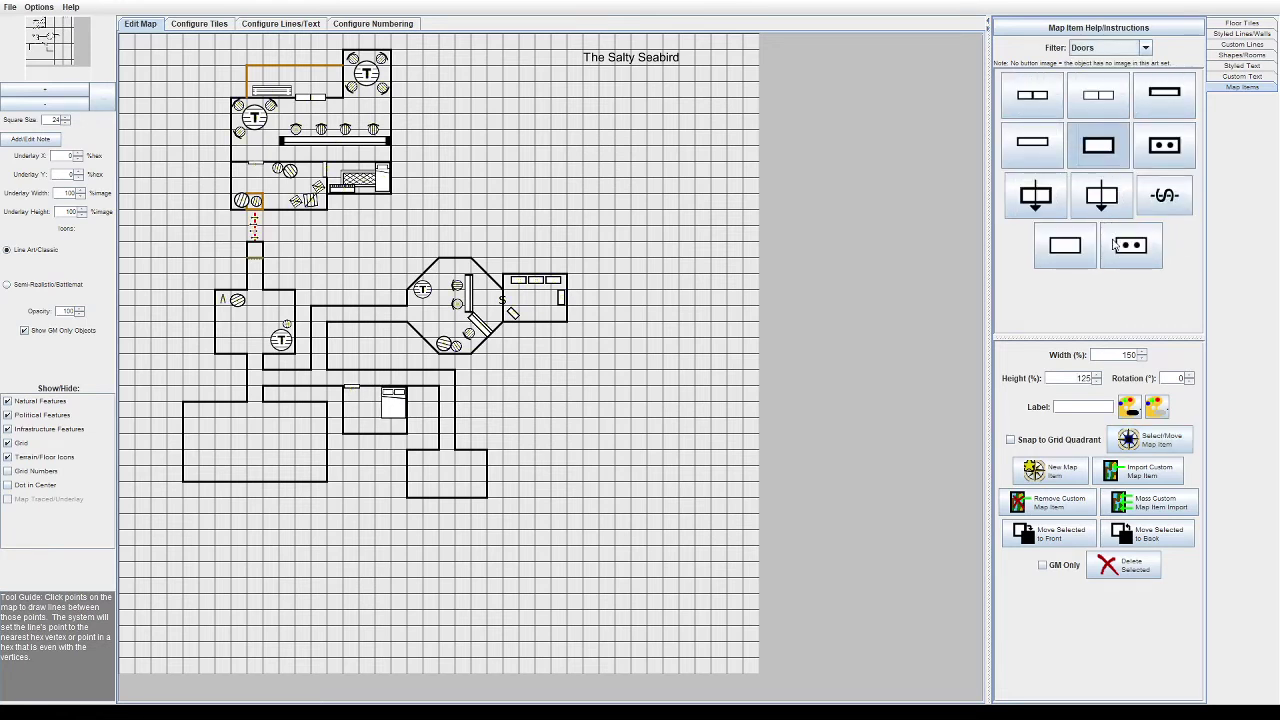
left_click(395, 425)
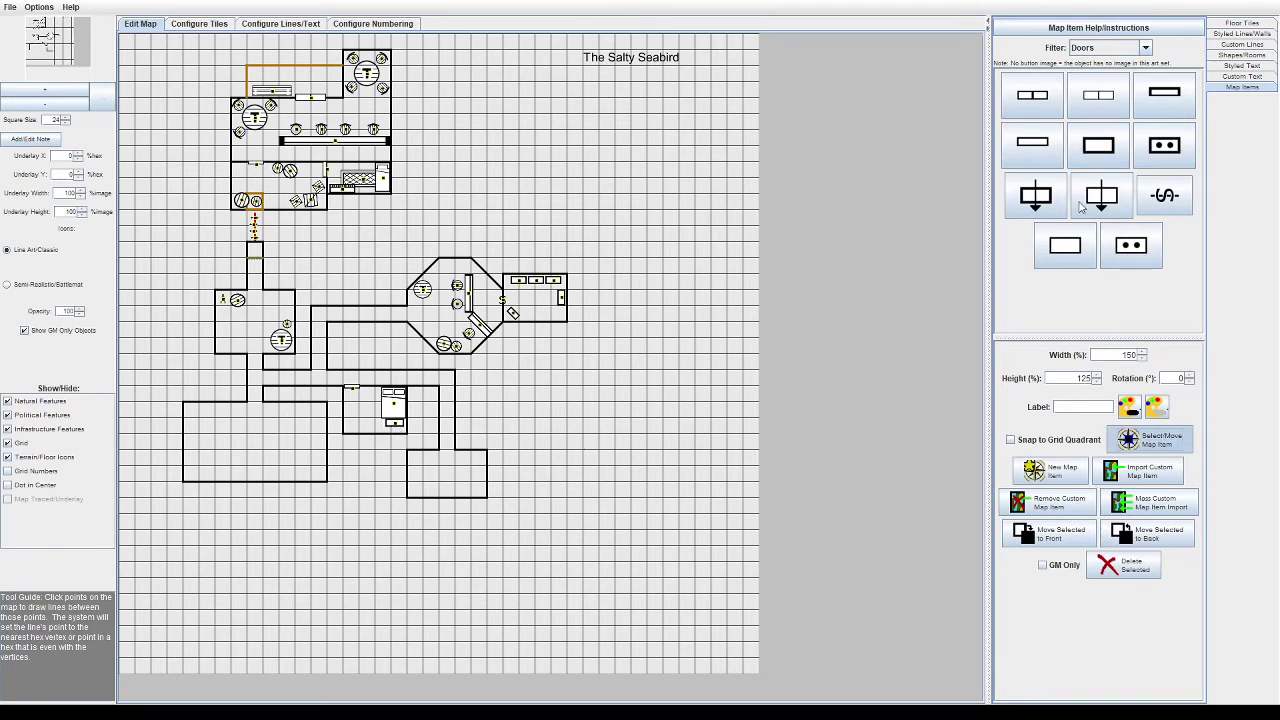
Step: Place the round item with water waves from the Other category in the southeastern room at 175% width and height
left_click(1115, 48)
left_click(1111, 100)
left_click(1113, 49)
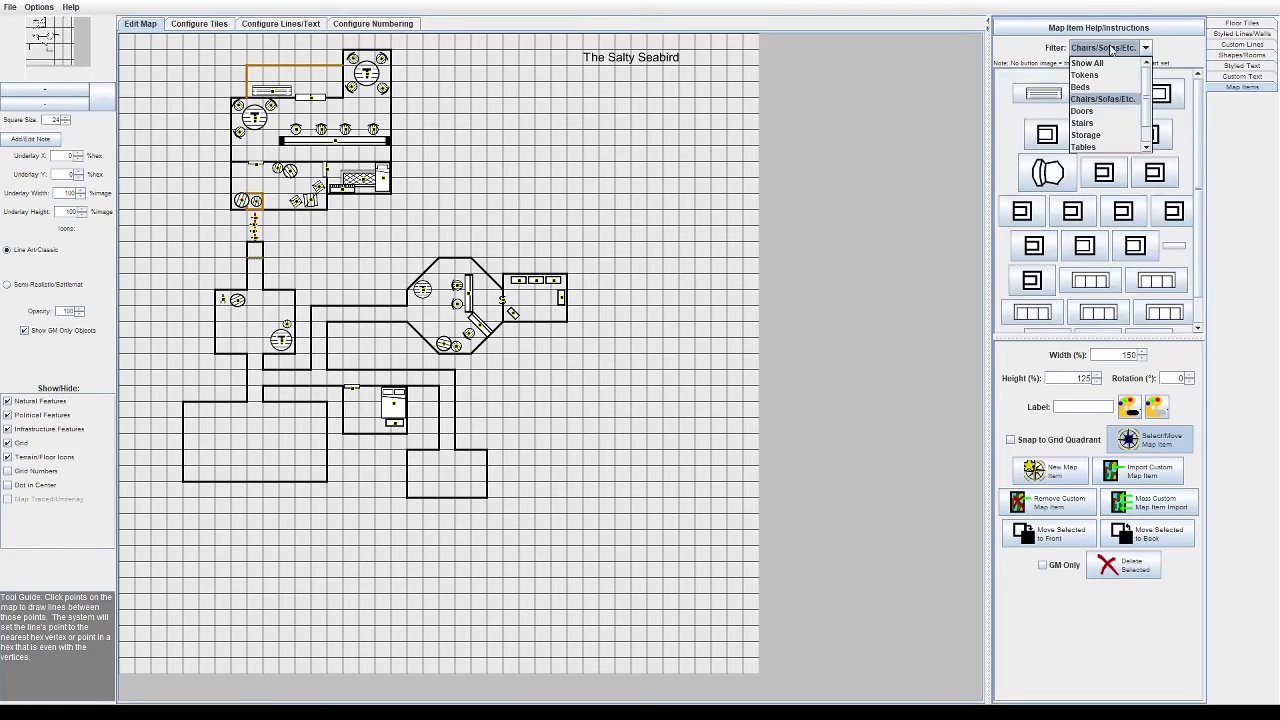
left_click_drag(1146, 112, 1146, 133)
left_click(1120, 147)
scroll(1200, 200, "down", 5)
scroll(1200, 200, "down", 5)
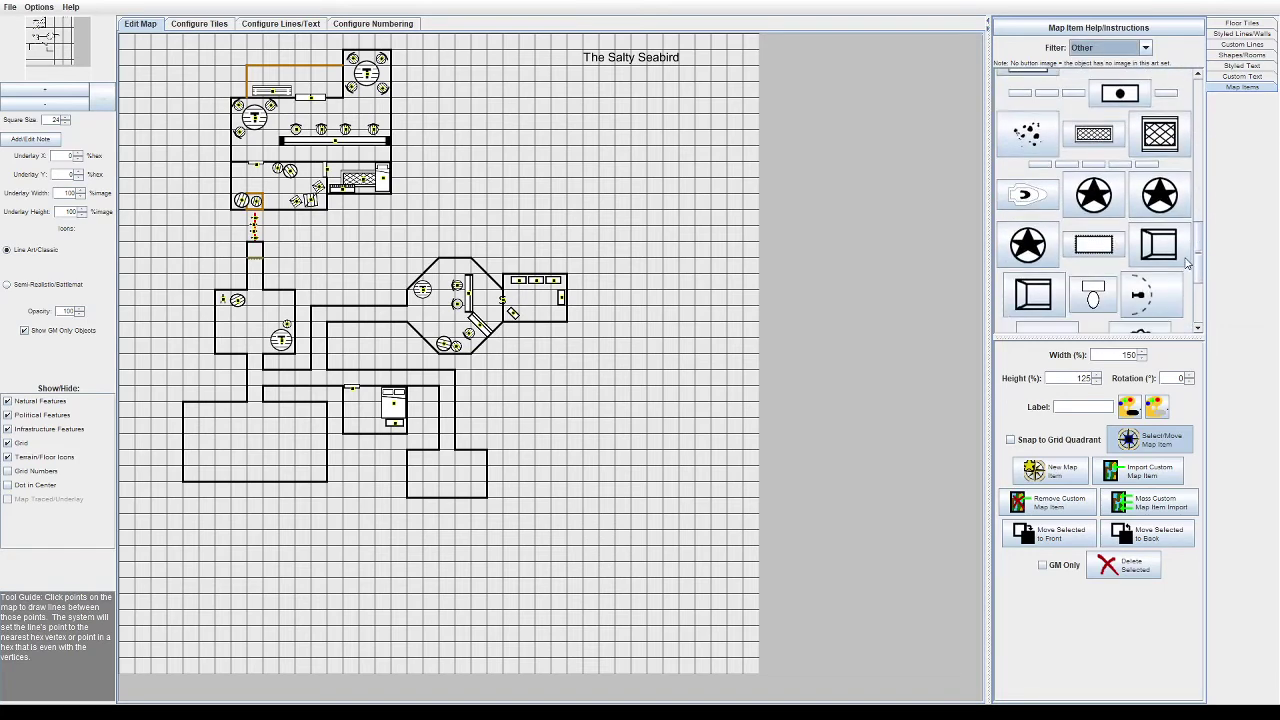
left_click(1068, 314)
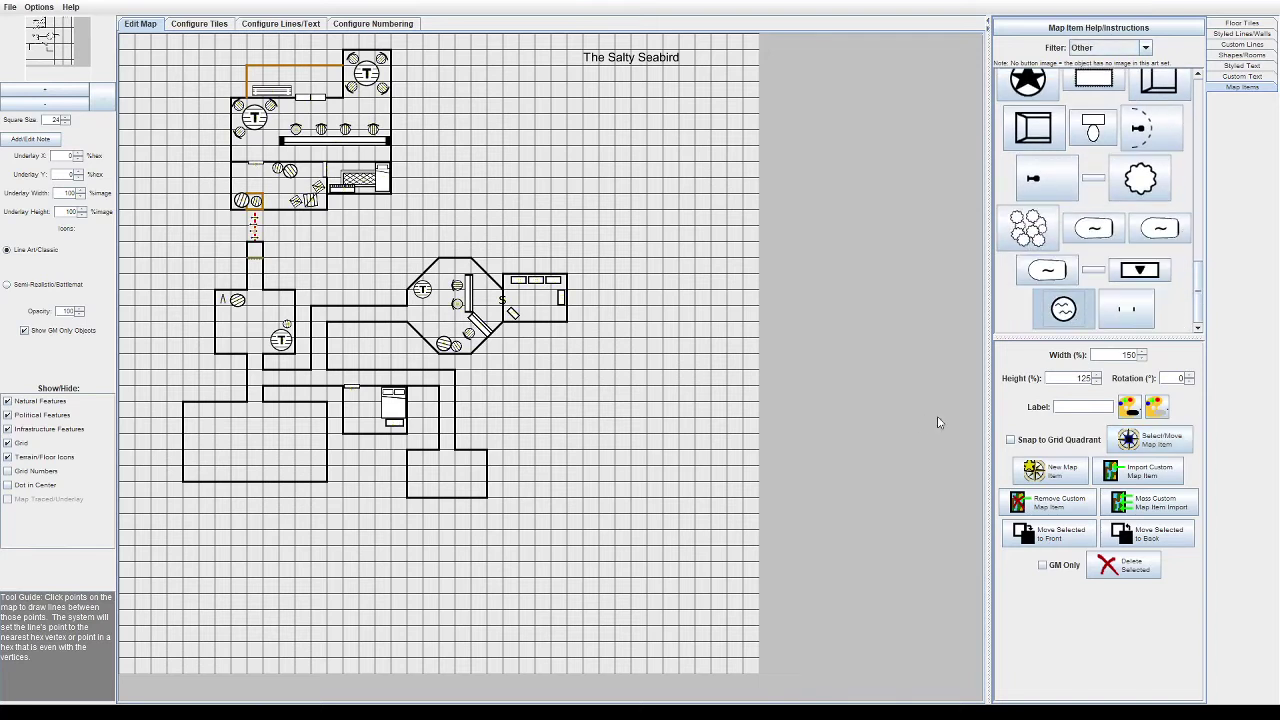
left_click_drag(1116, 357, 1230, 361)
type("17")
left_click(424, 475)
left_click(1125, 450)
left_click_drag(424, 476, 431, 473)
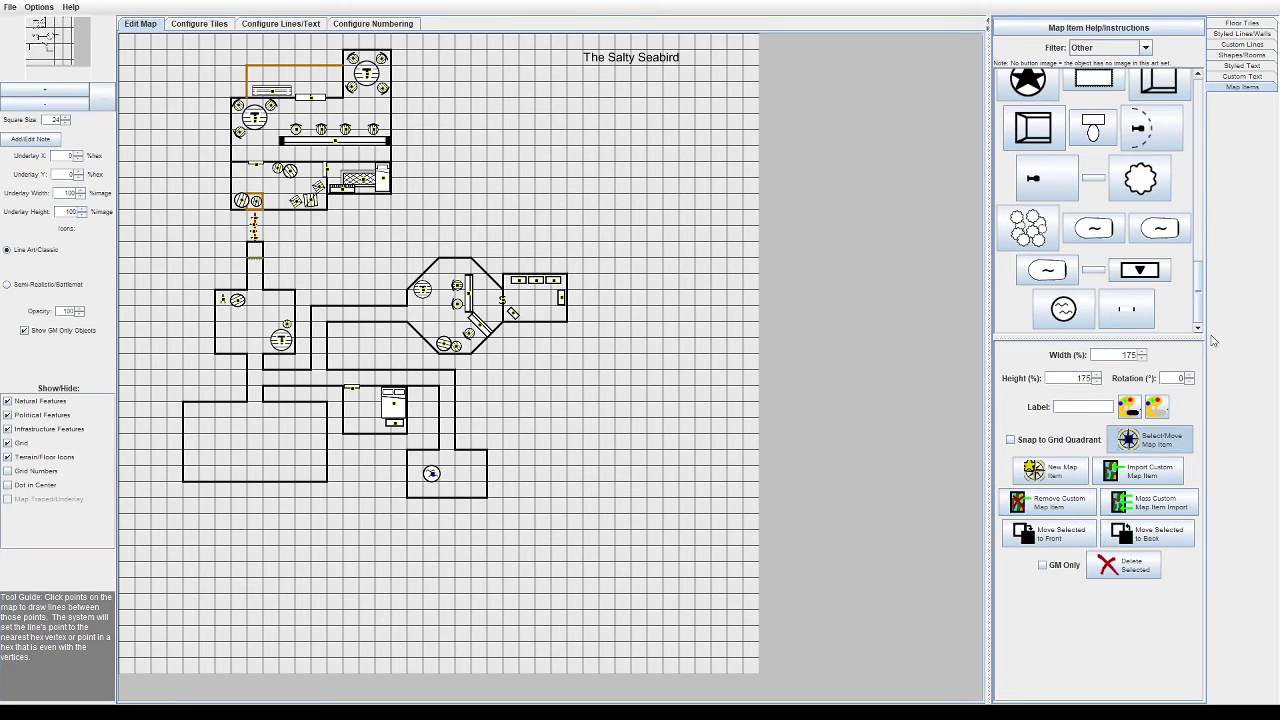
Step: Enlarge the round water item to 250% width and height and move it toward the room's west wall
type("250")
key("Return")
key("Return")
left_click_drag(433, 476, 425, 478)
left_click(1242, 34)
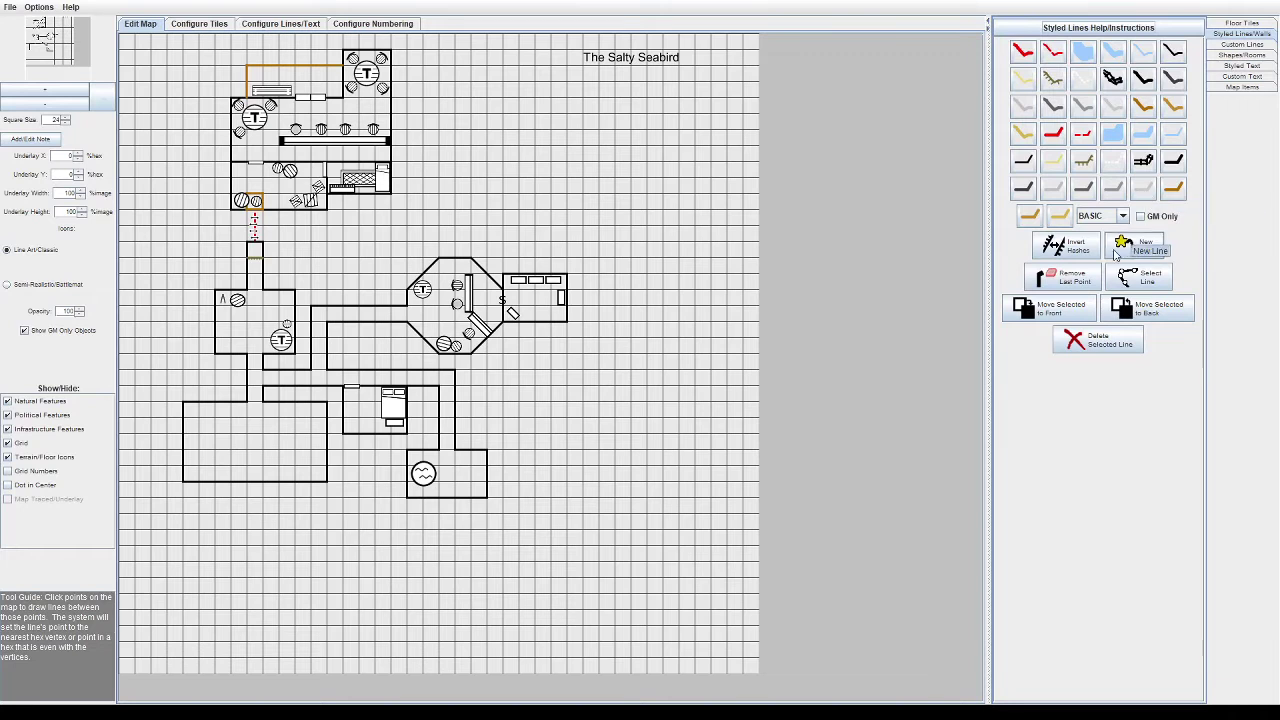
Step: Place four single beds at 125% size and 90° rotation in a column along the west wall of the large southwestern room
left_click(1238, 88)
left_click(1125, 48)
left_click(1105, 64)
left_click(1103, 195)
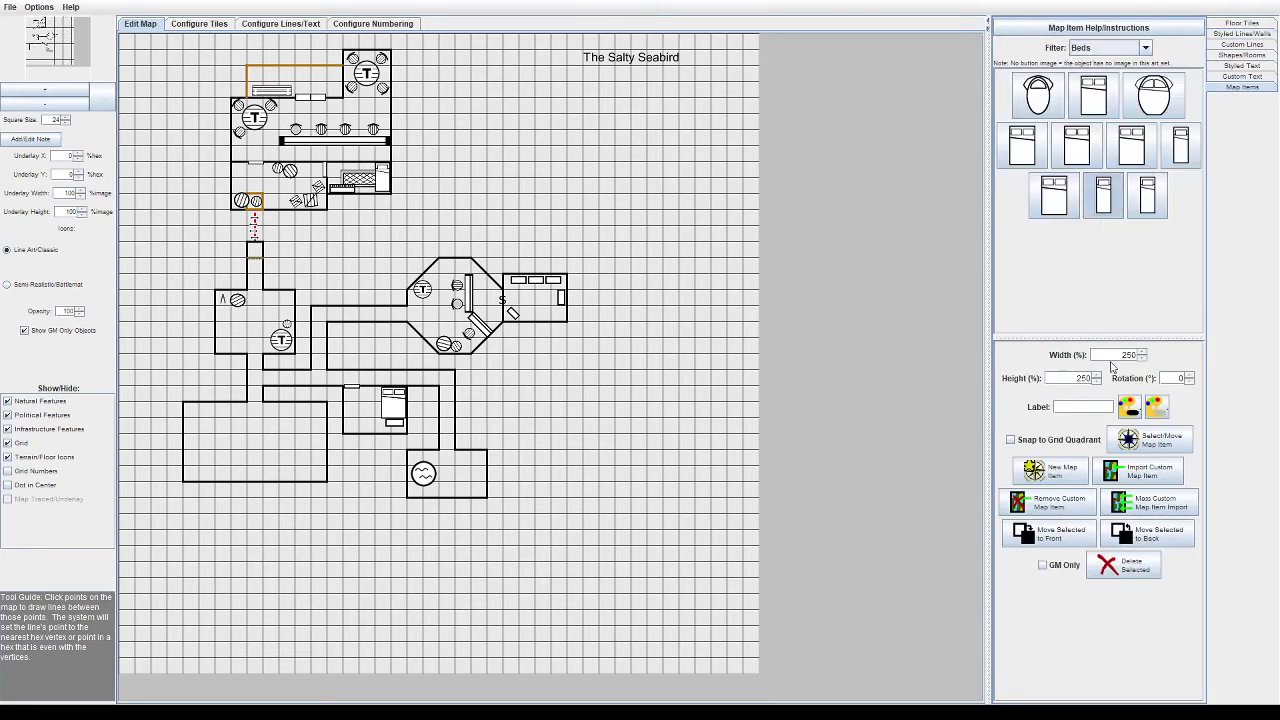
left_click(1117, 357)
type("1")
left_click(1089, 378)
type("12")
left_click(297, 419)
left_click(193, 439)
left_click(196, 465)
left_click(1150, 440)
left_click_drag(297, 418, 200, 420)
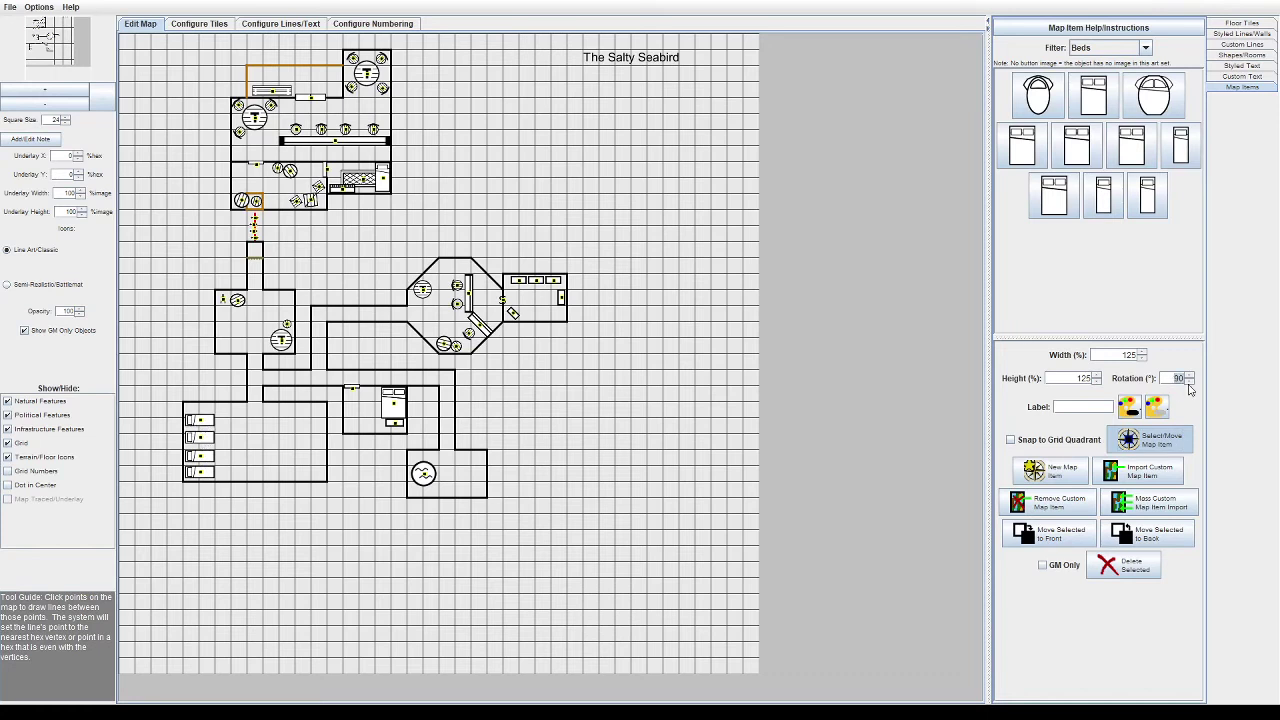
Step: Place four single beds with 270° rotation along the large southwestern room's east wall and align them in a column
left_click(1050, 470)
left_click(1103, 195)
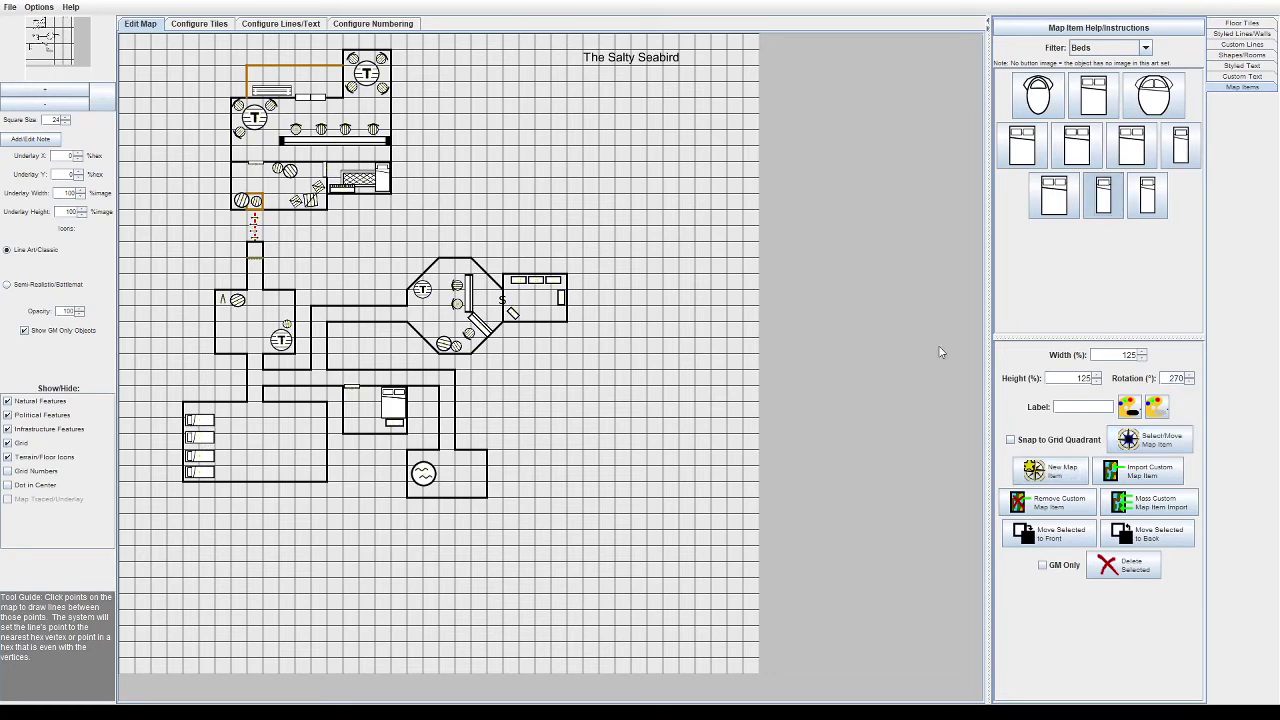
left_click(310, 420)
left_click(307, 437)
left_click(306, 450)
left_click(306, 467)
left_click(1149, 440)
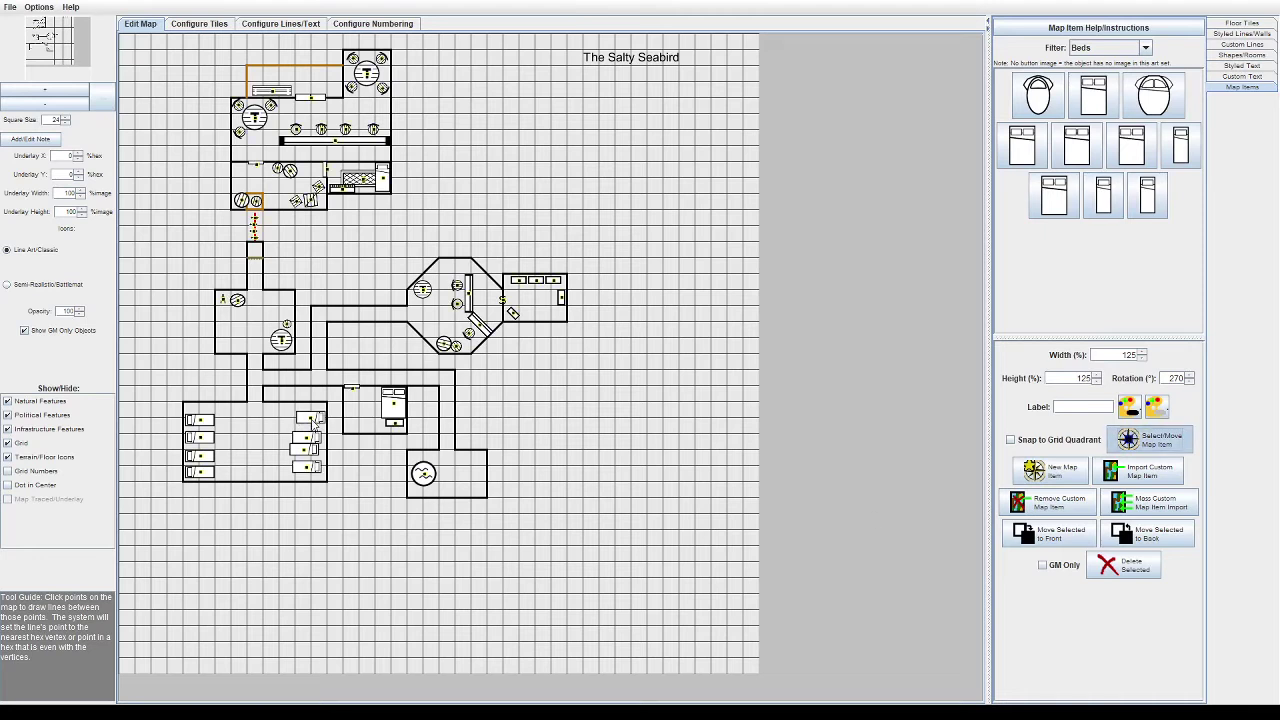
left_click_drag(312, 440, 314, 476)
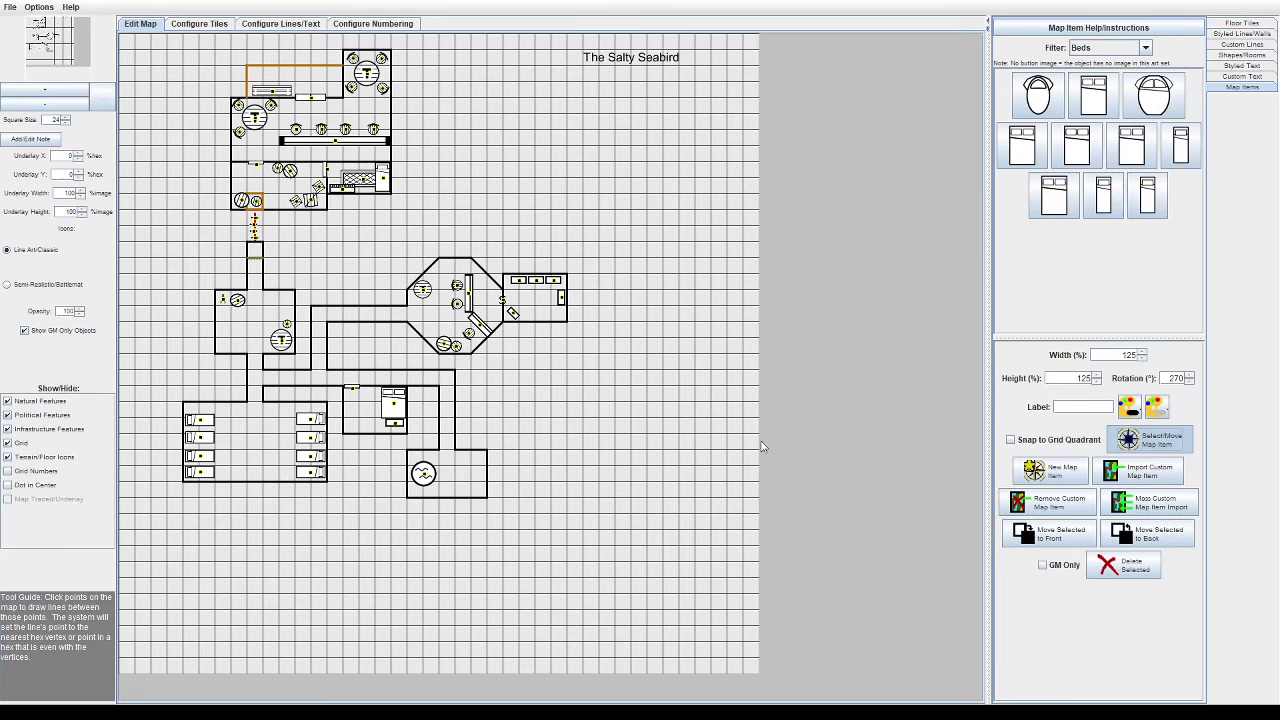
Step: Place a firepit with 150% width, 125% height and 90° rotation in the middle of the room between the bed columns
left_click(1124, 52)
left_click(1125, 132)
scroll(1130, 170, "down", 10)
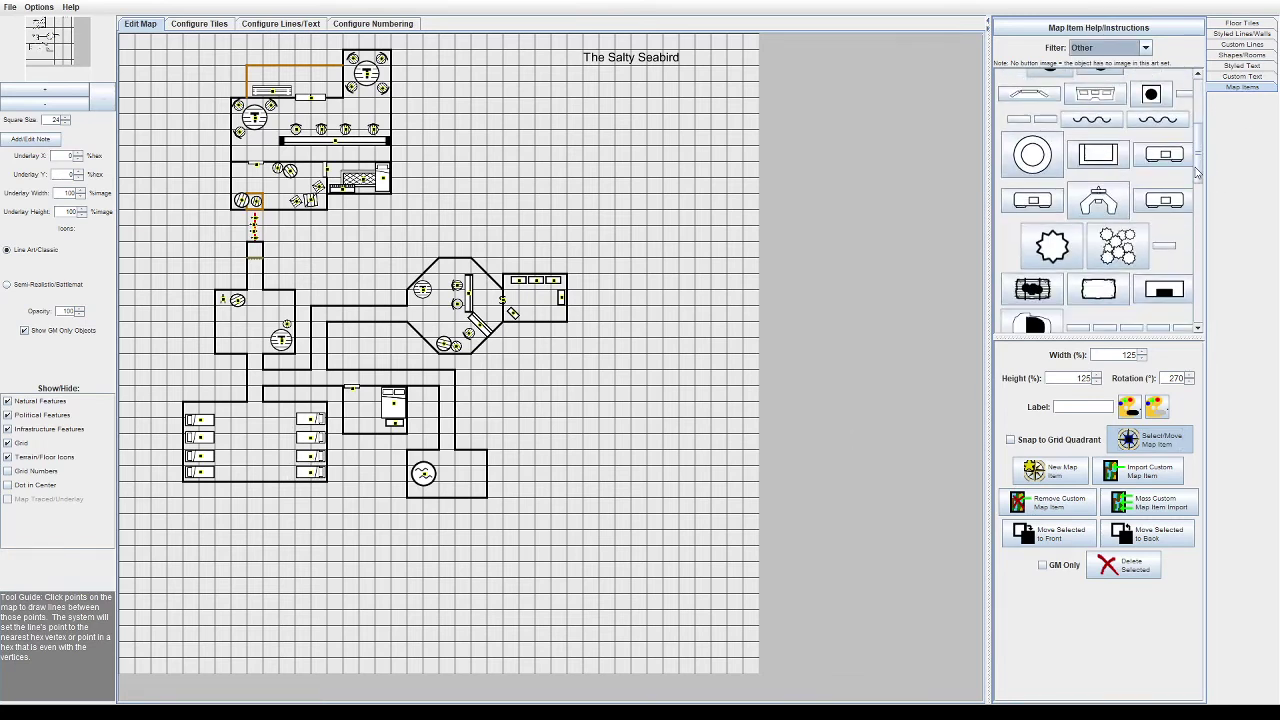
left_click(1031, 111)
left_click_drag(1119, 356, 1246, 387)
type("150")
type("90")
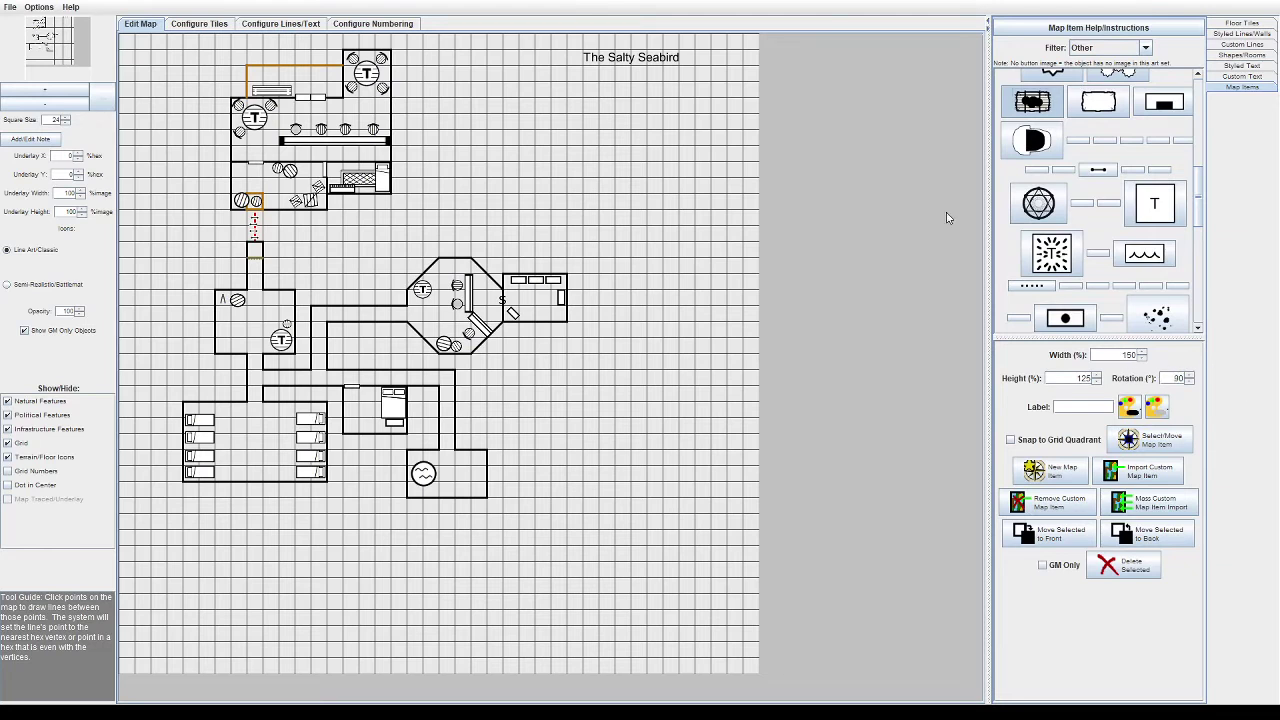
left_click(255, 446)
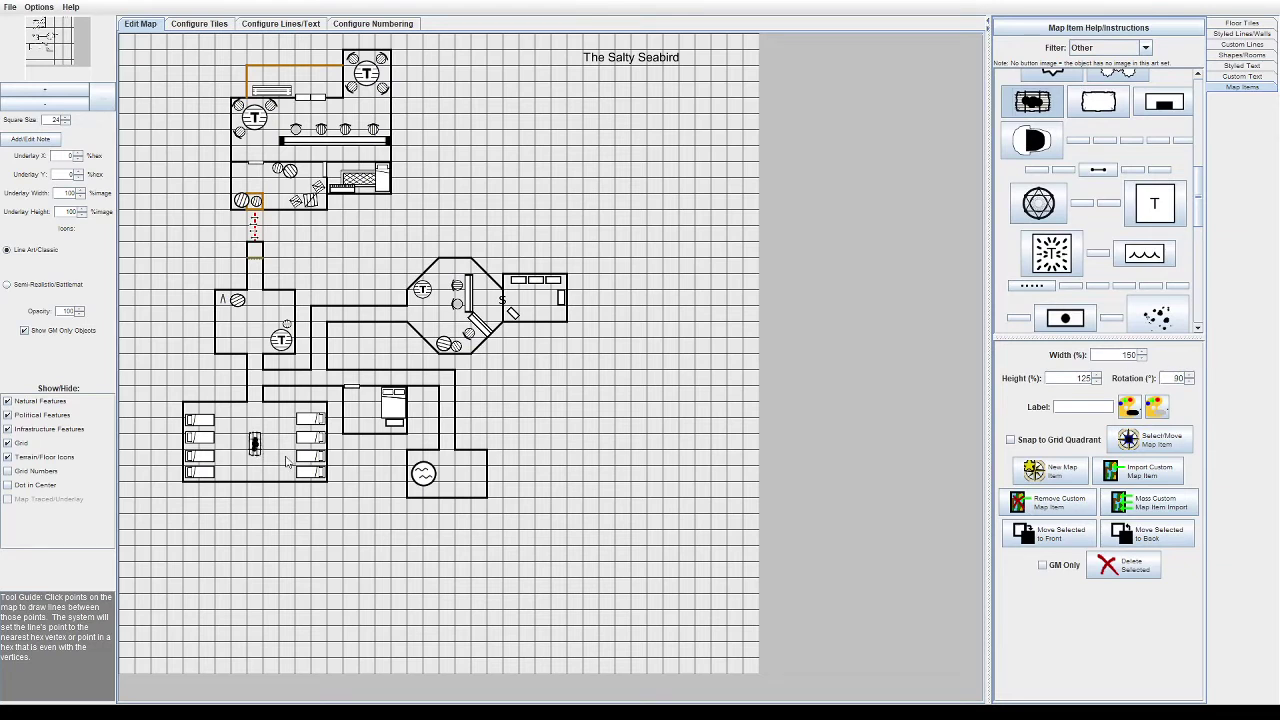
Step: Try placing a row of small bar items at 125% width outside the pool room's east wall, and delete them
left_click(1130, 448)
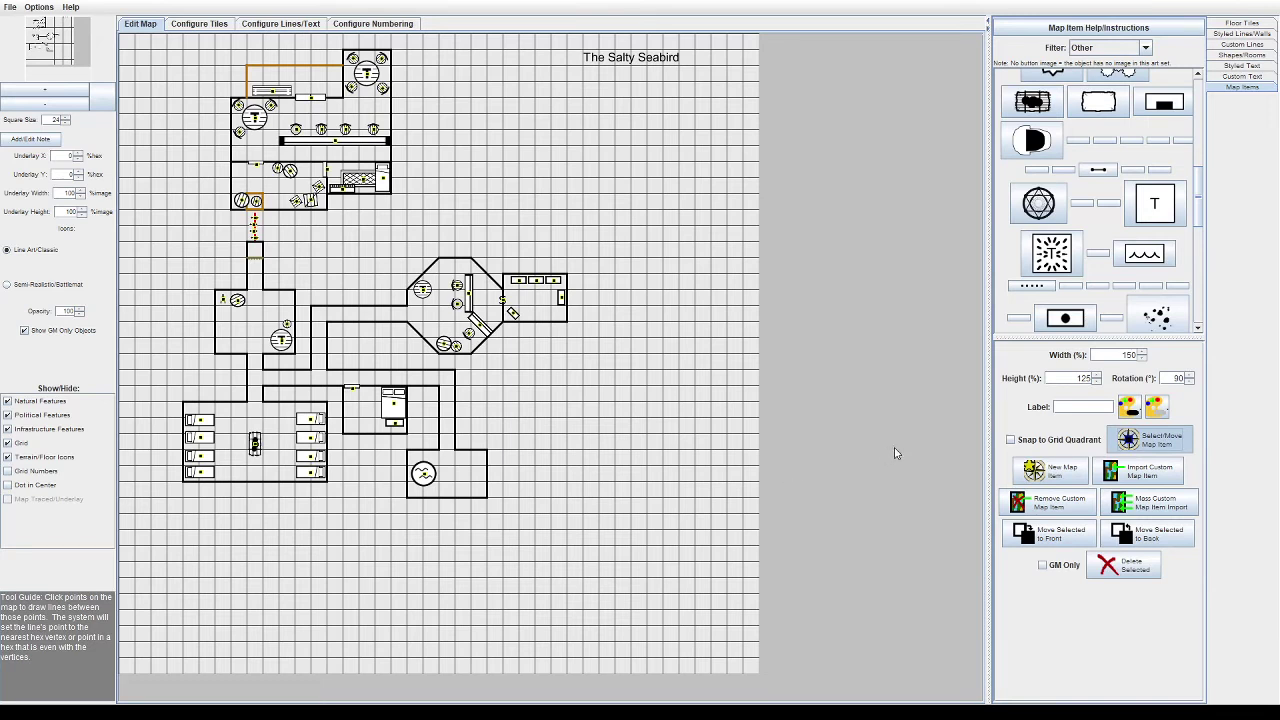
left_click(1064, 262)
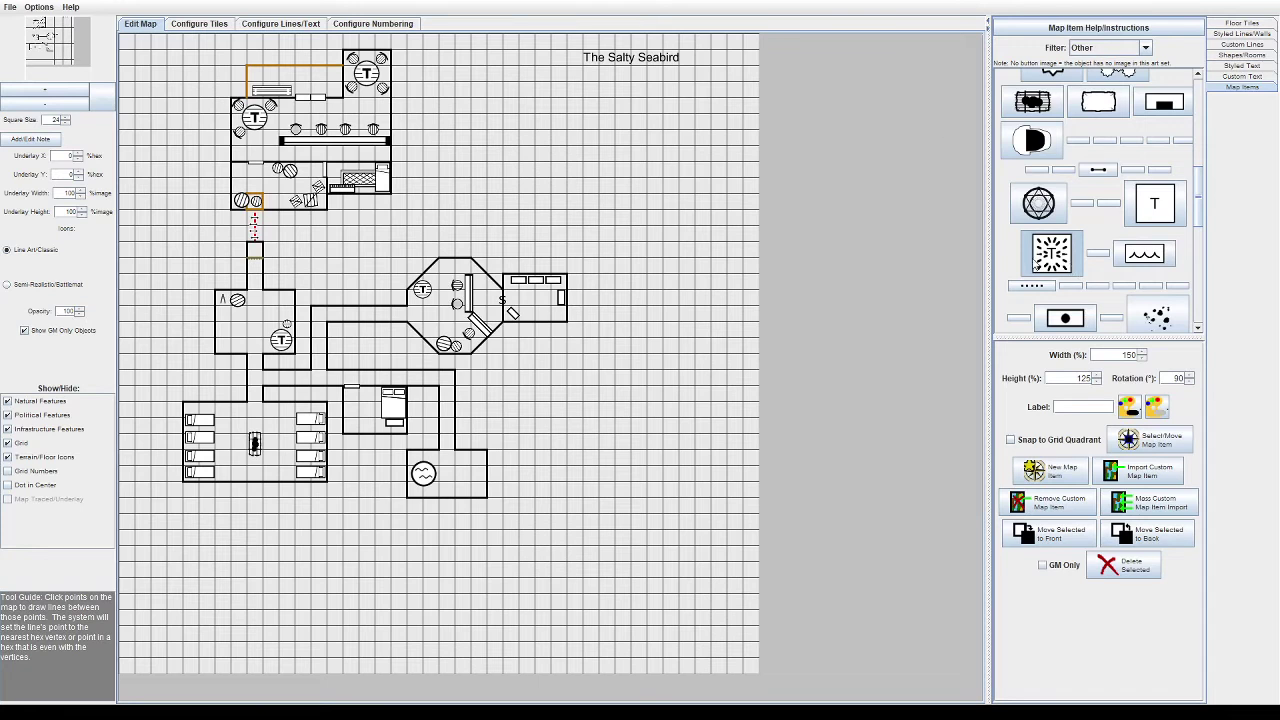
left_click(1098, 171)
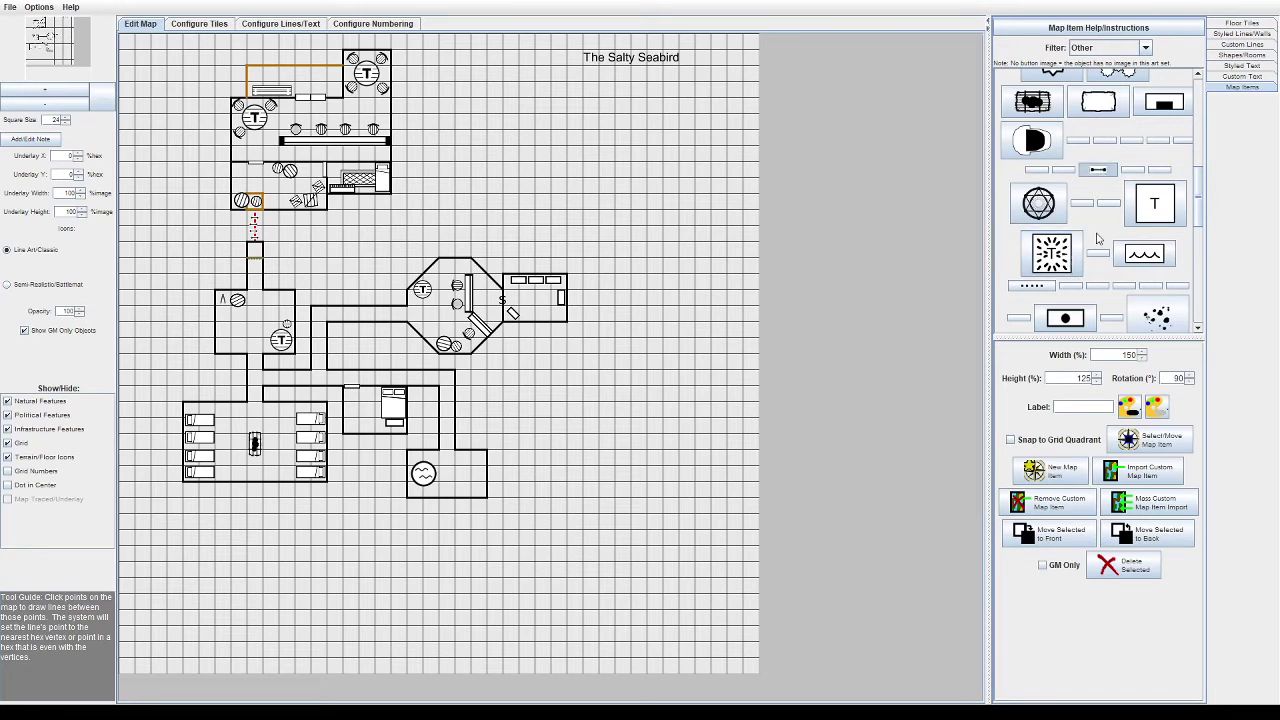
left_click_drag(1116, 354, 1219, 366)
type("125")
left_click(1152, 444)
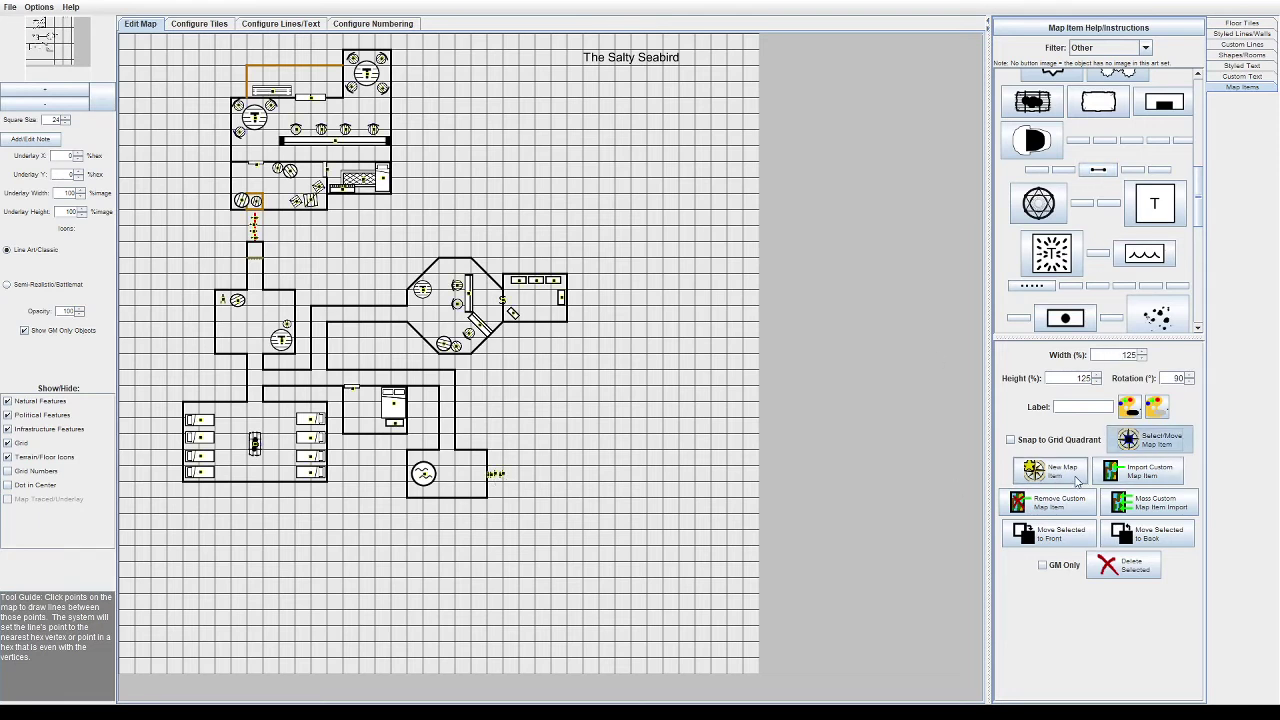
left_click(502, 476)
key("Delete")
left_click(491, 474)
key("Delete")
left_click(496, 474)
key("Delete")
Step: Place a row of small bar items at 150% width and height just outside the pool room's east wall
left_click_drag(1073, 378, 1210, 370)
type("150150")
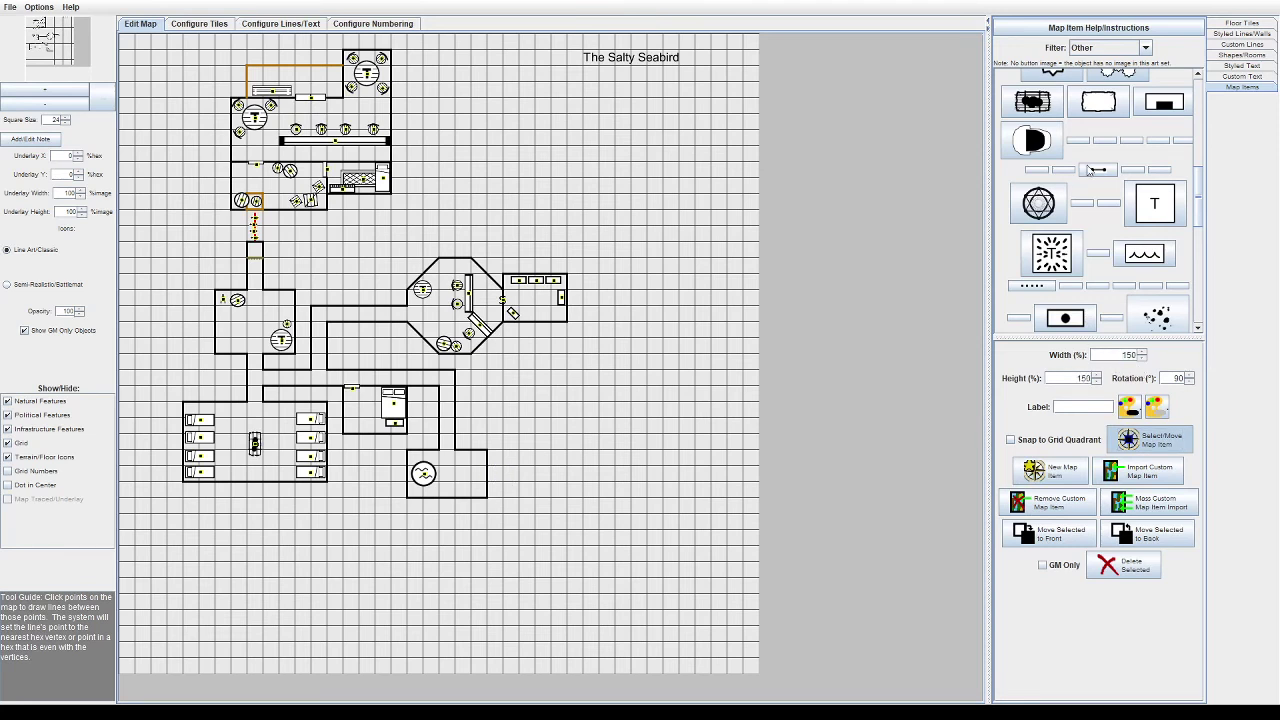
left_click(1092, 171)
left_click(502, 480)
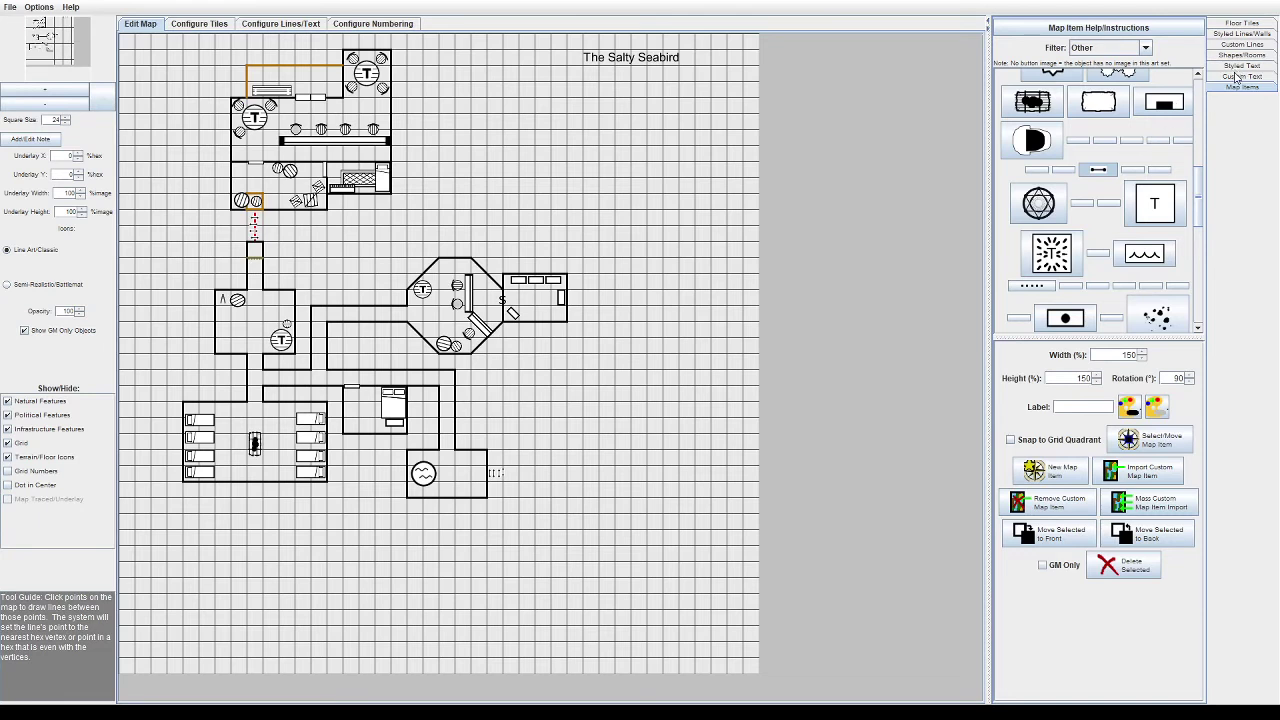
Step: Try drawing a short heavy styled line inside the pool room's east wall, and delete the stray diagonal line
left_click(1240, 33)
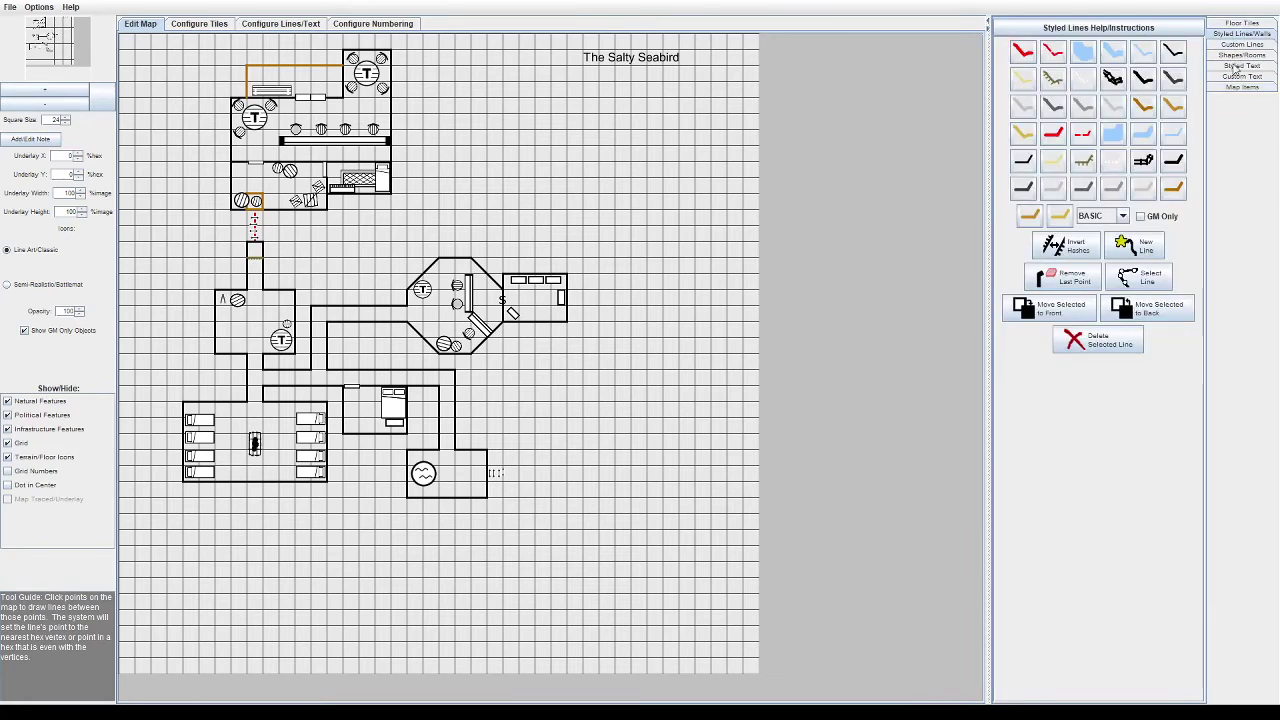
left_click(479, 467)
left_click(478, 481)
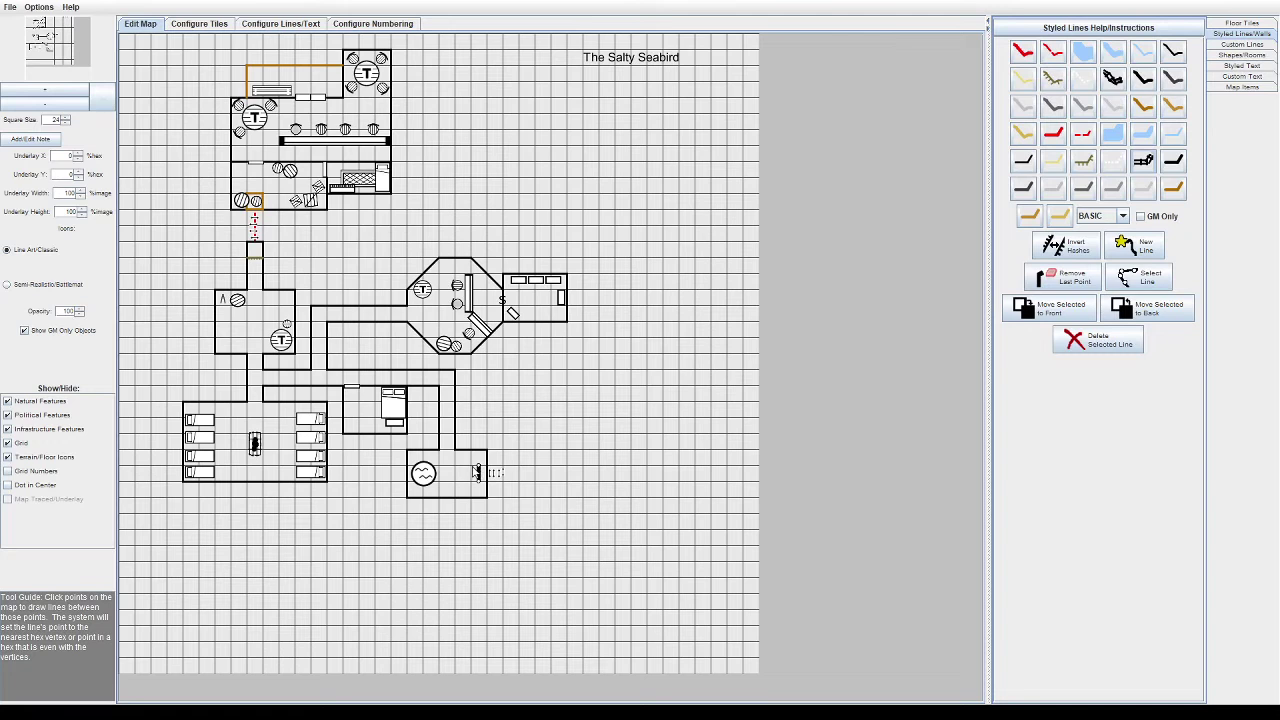
left_click(670, 283)
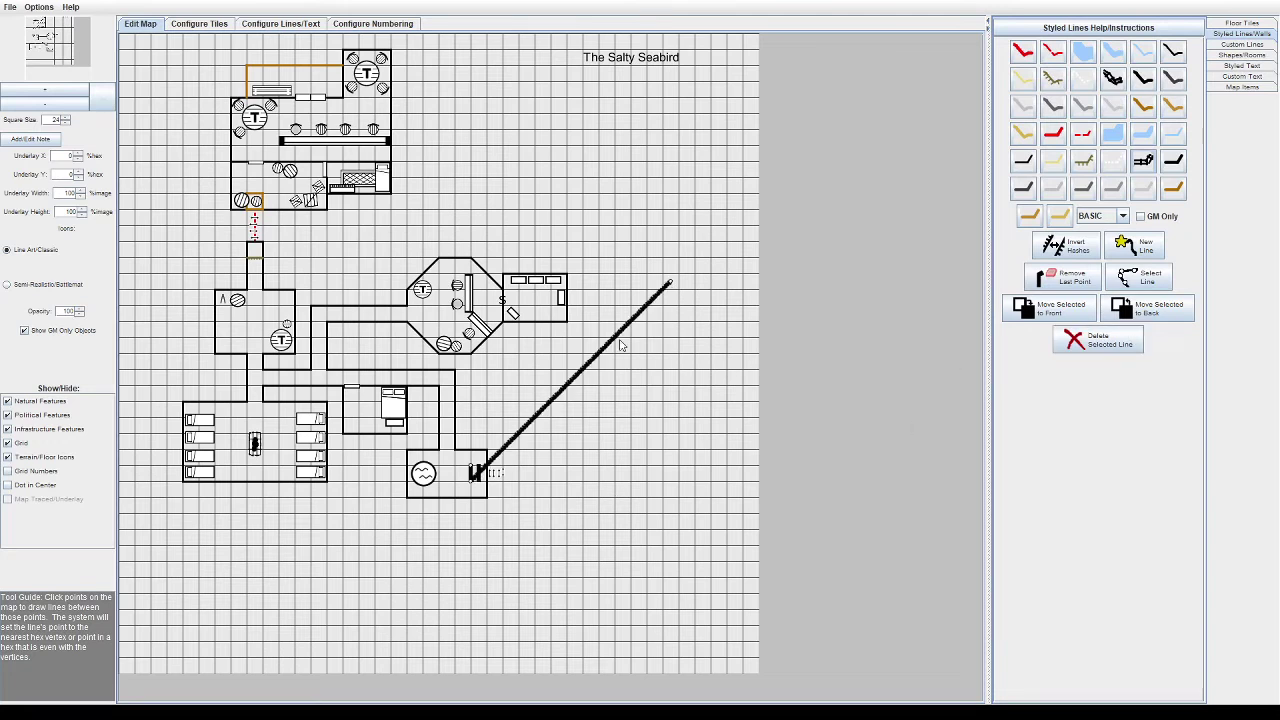
left_click(1098, 340)
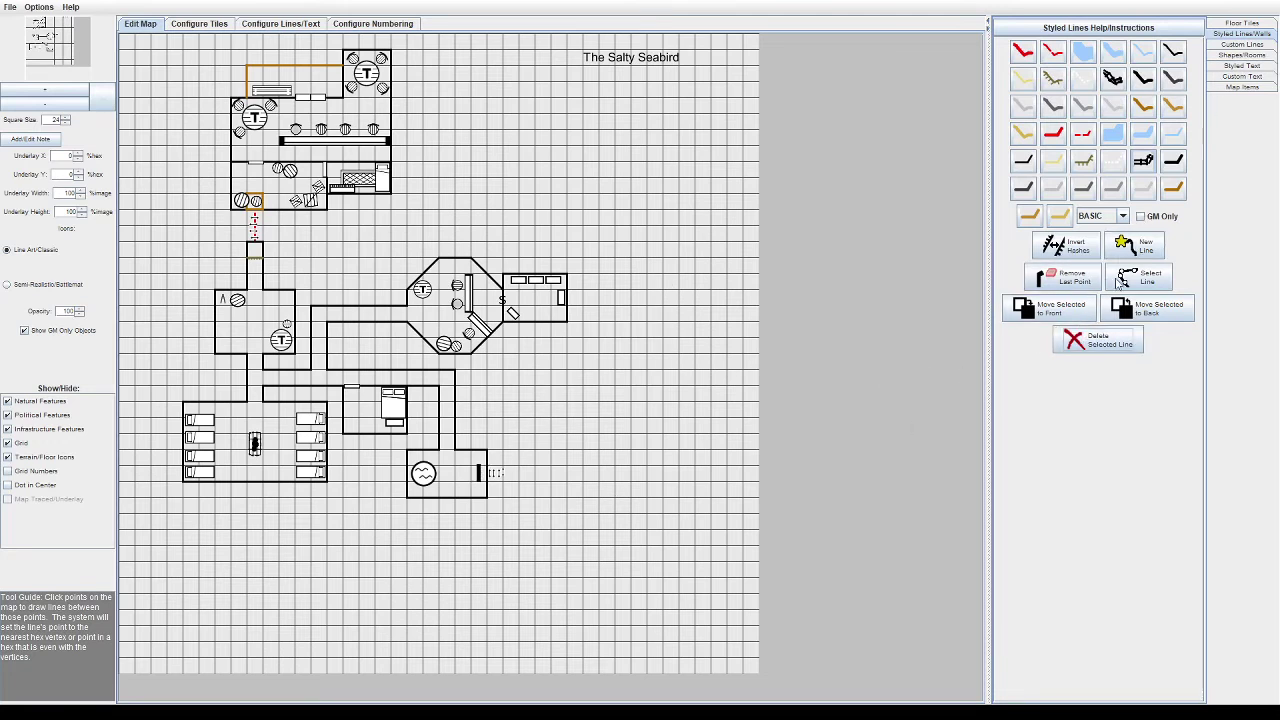
Step: Remove the short heavy line inside the pool room's east wall
left_click(1140, 276)
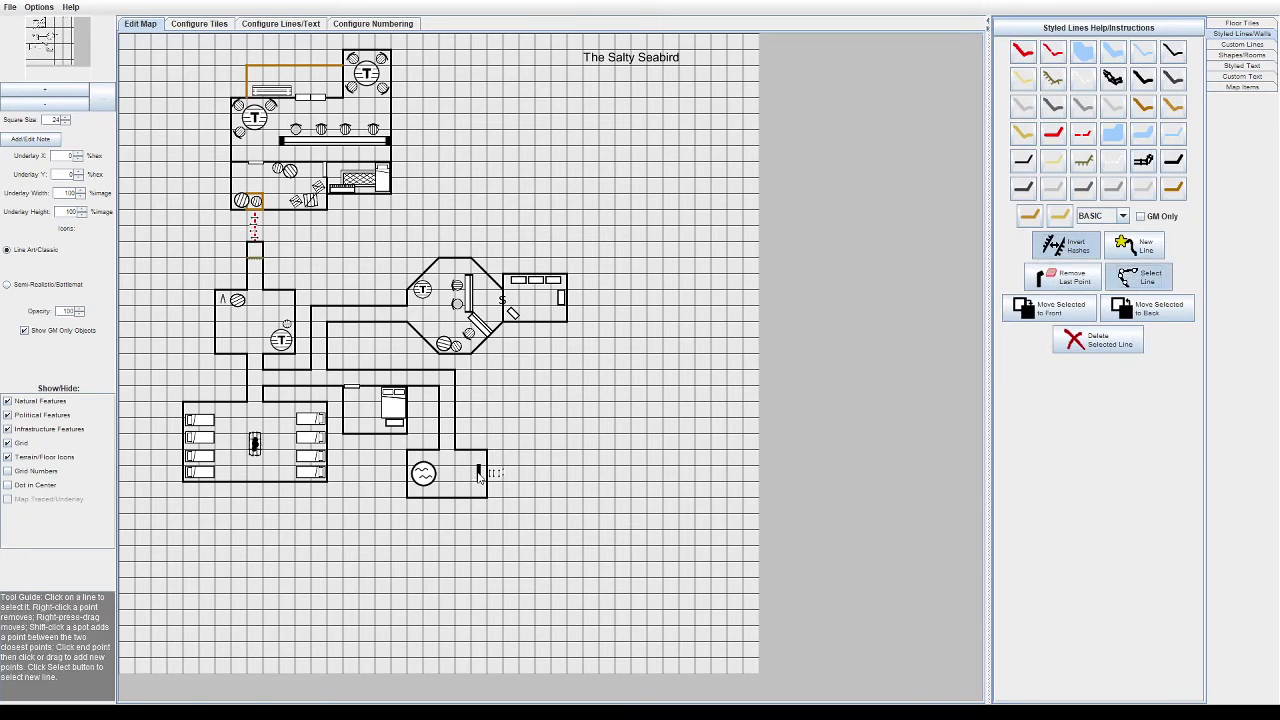
left_click(10, 8)
left_click(14, 22)
left_click(1056, 257)
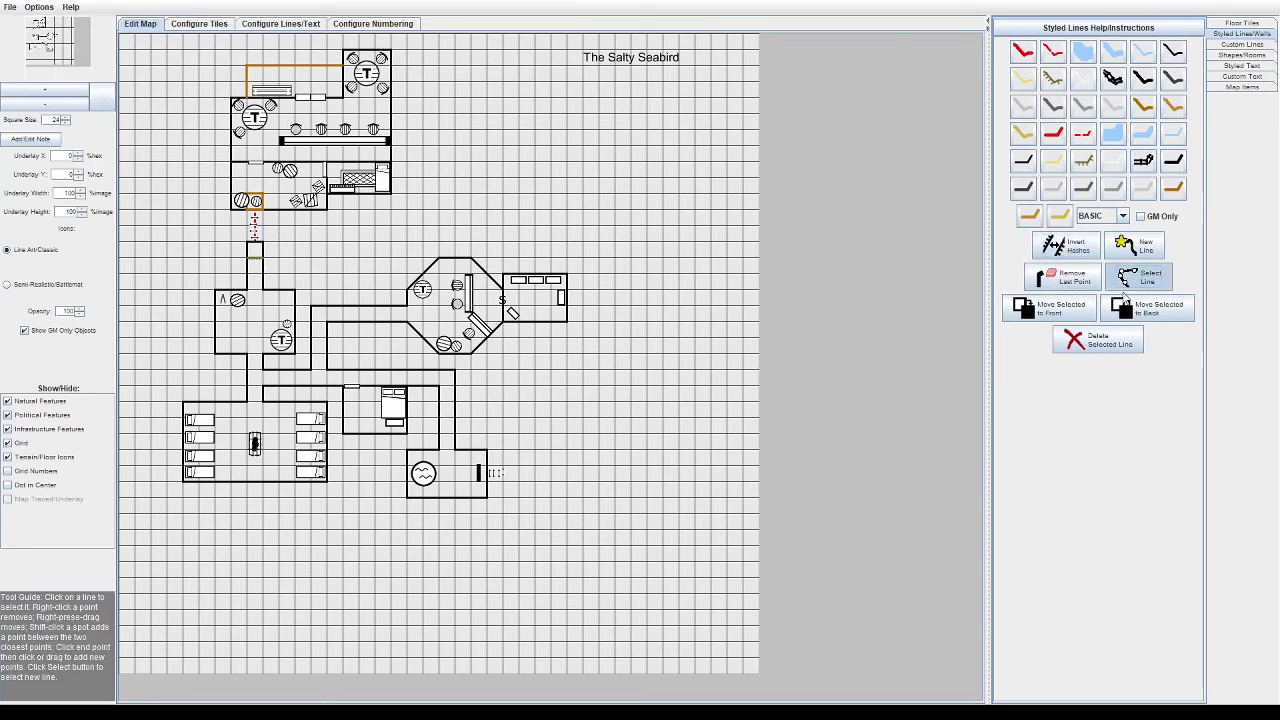
left_click(1072, 247)
left_click(1077, 275)
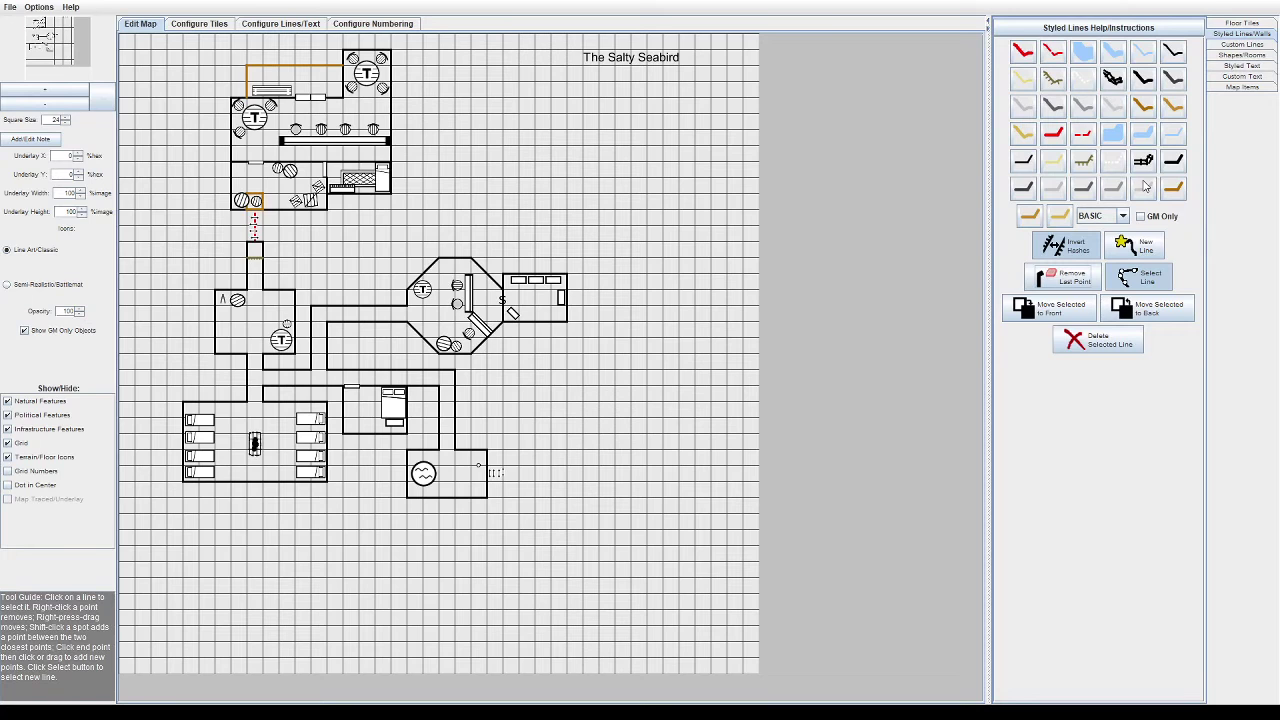
Step: Draw a small gate-like box with a grey styled line against the inside of the pool room's east wall
left_click(1118, 196)
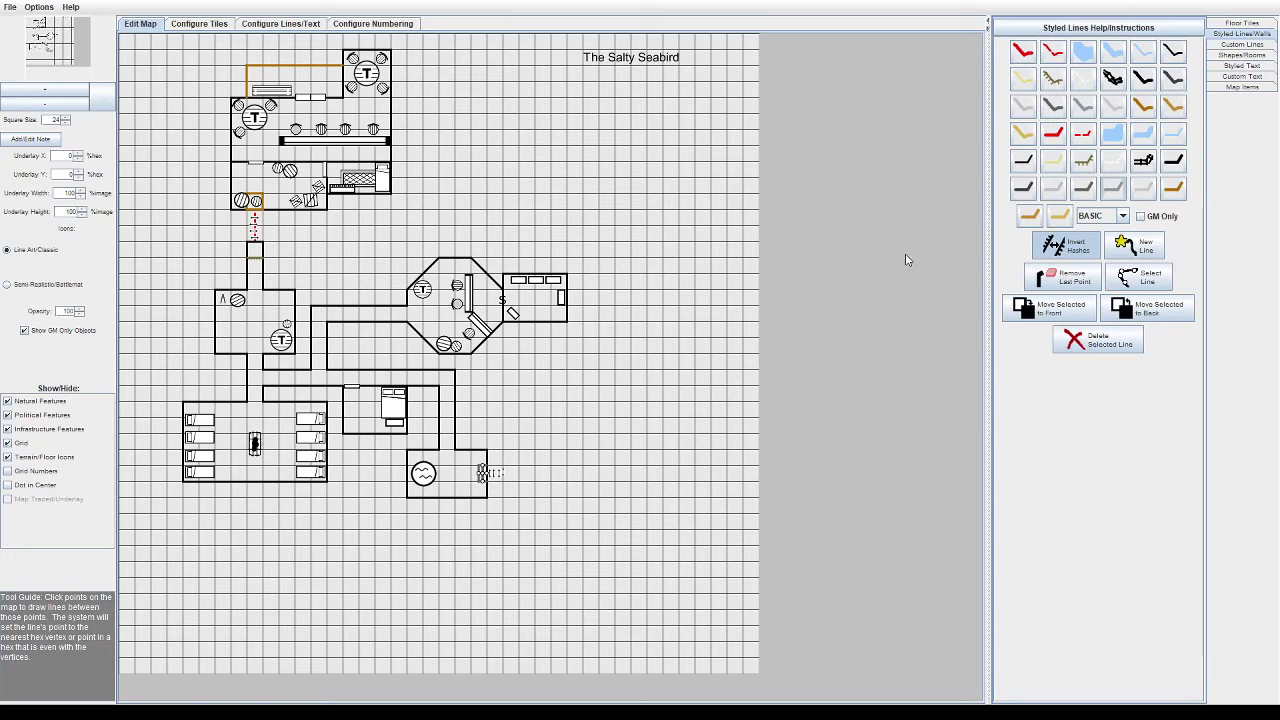
left_click(10, 7)
left_click(20, 22)
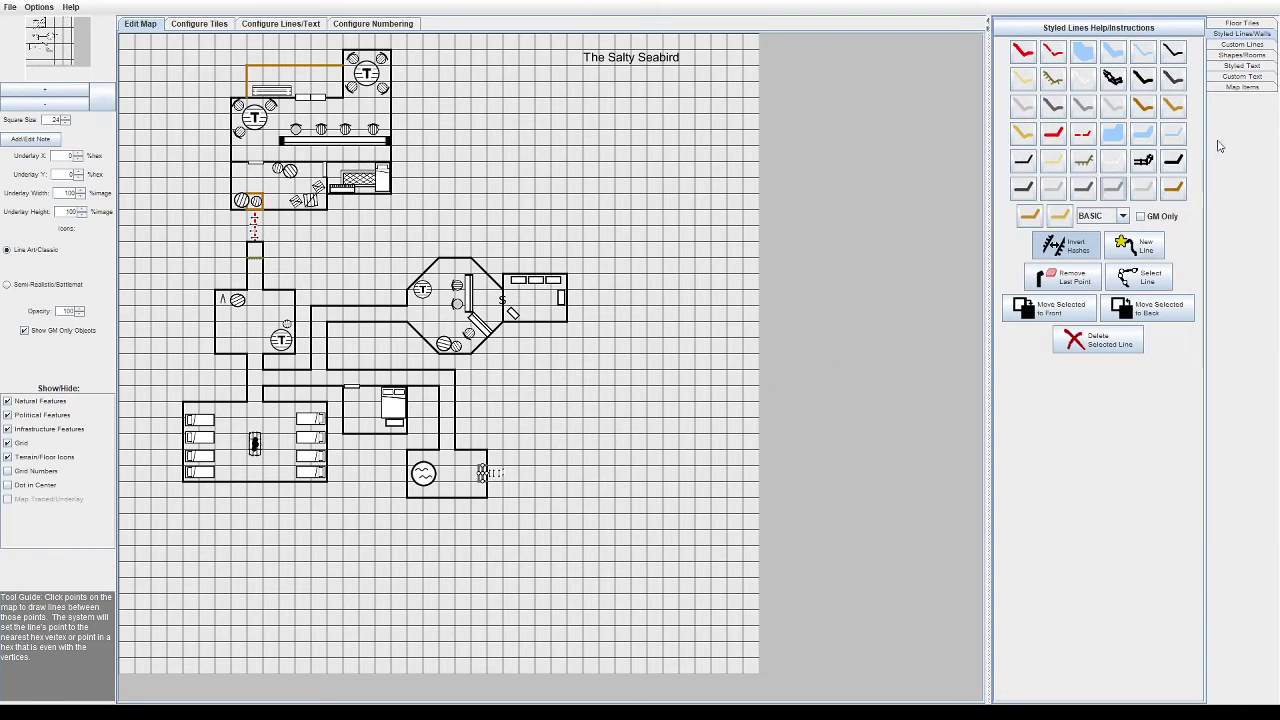
Step: Try drawing a small oval in the empty area east of the underground rooms, and delete it
left_click(1230, 90)
left_click(1240, 55)
left_click(1086, 54)
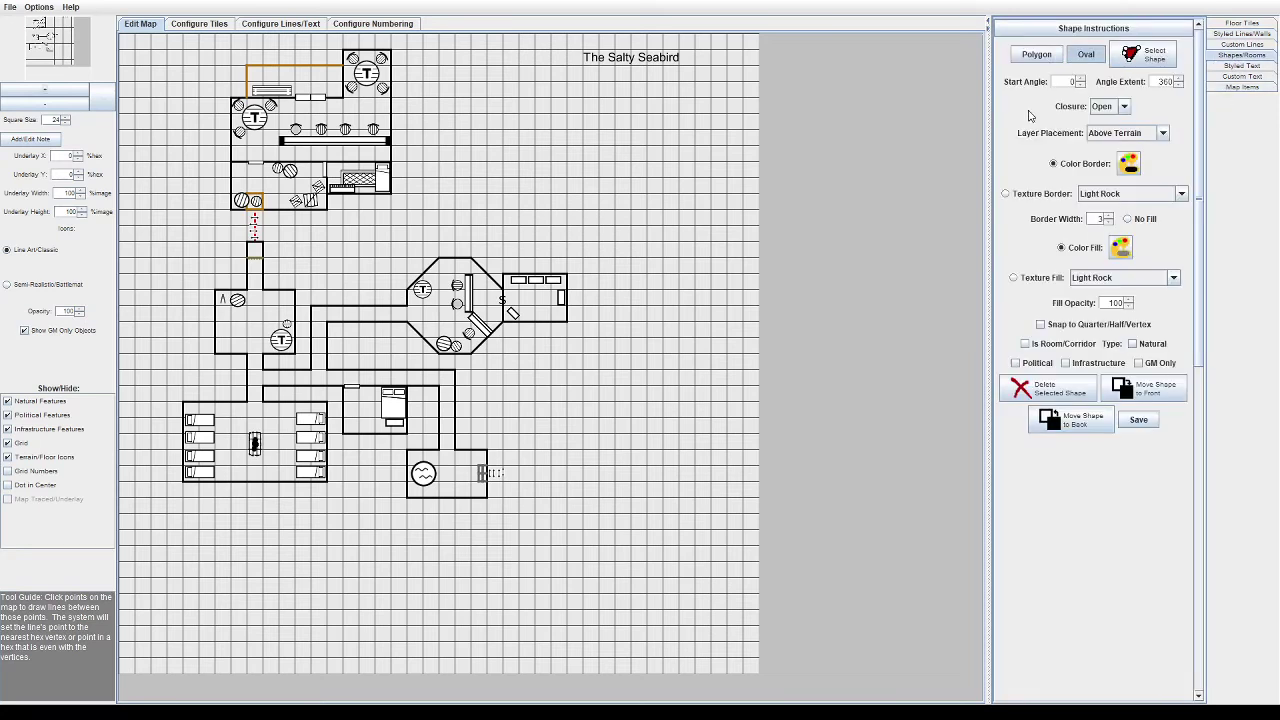
left_click_drag(641, 365, 633, 371)
left_click(1114, 390)
left_click(1143, 55)
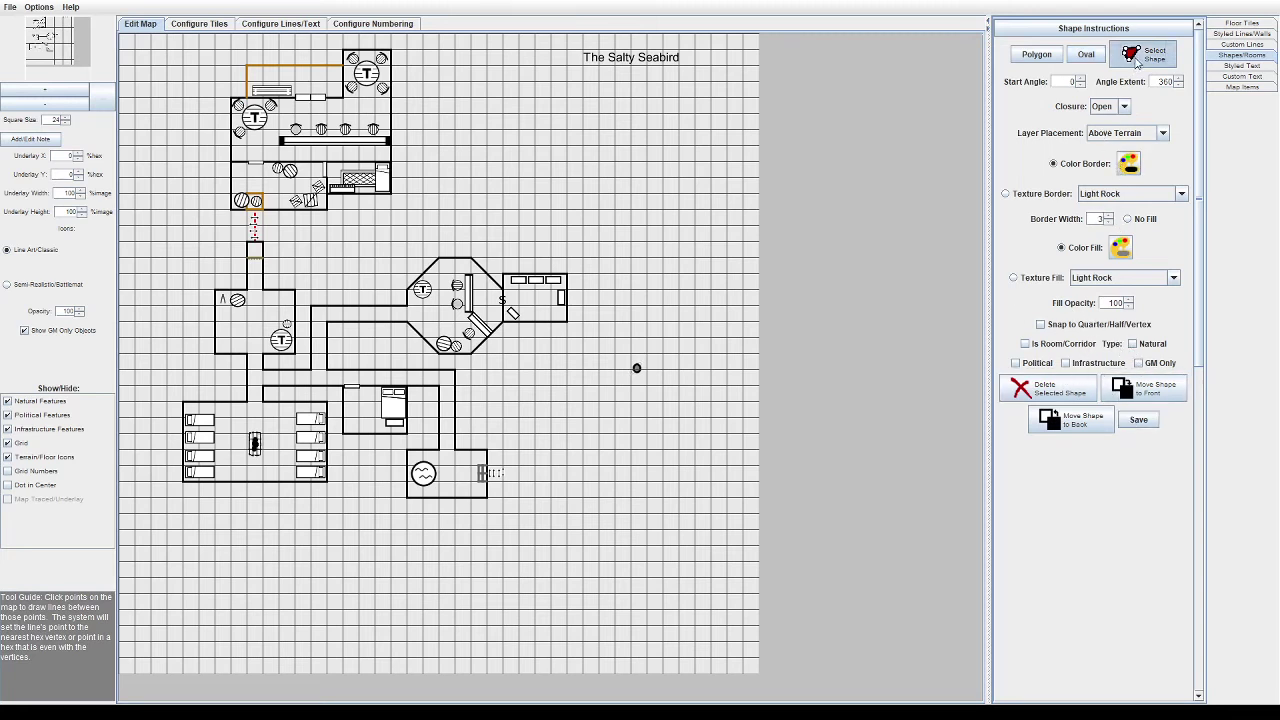
left_click(637, 368)
left_click(1040, 390)
Step: Draw a small grey-filled circle at the outer end of the bar items east of the pool room
left_click(1086, 54)
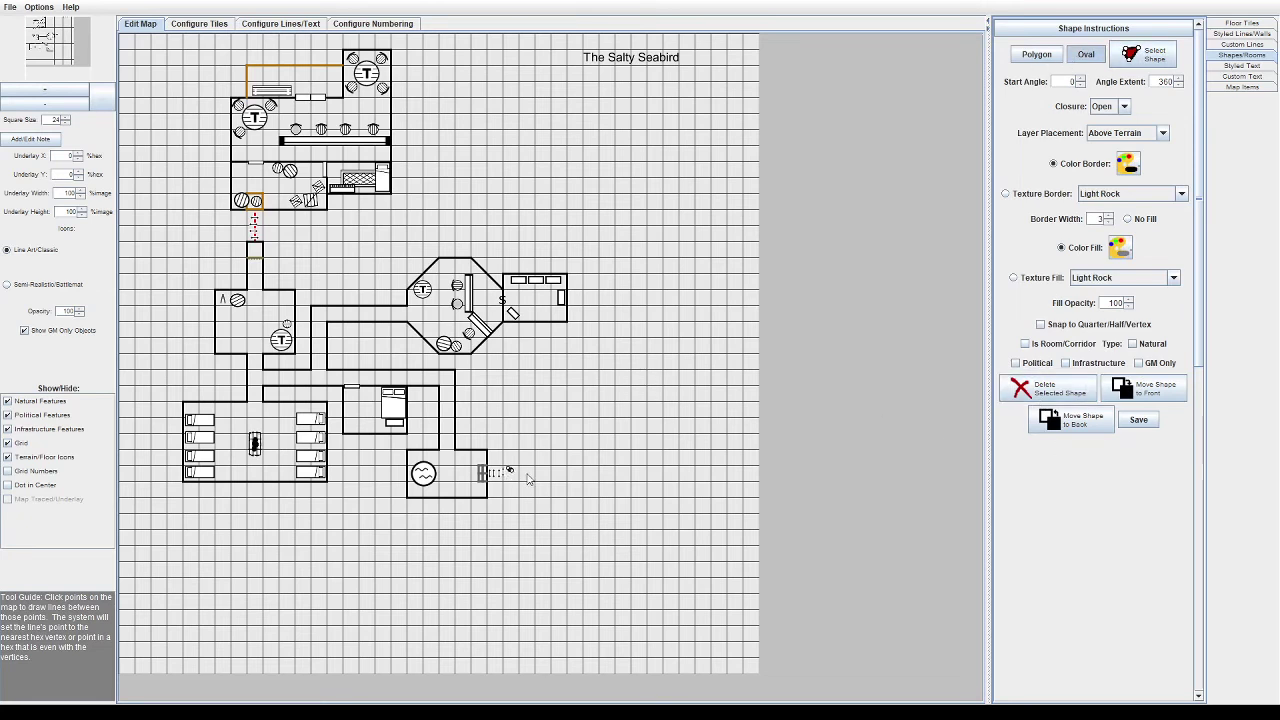
left_click_drag(508, 476, 519, 486)
left_click(13, 10)
left_click(38, 37)
Step: Paint the porch and the store room's trap-door square with tan floor tiles, and surround the tavern with light grey tiles
left_click(1260, 24)
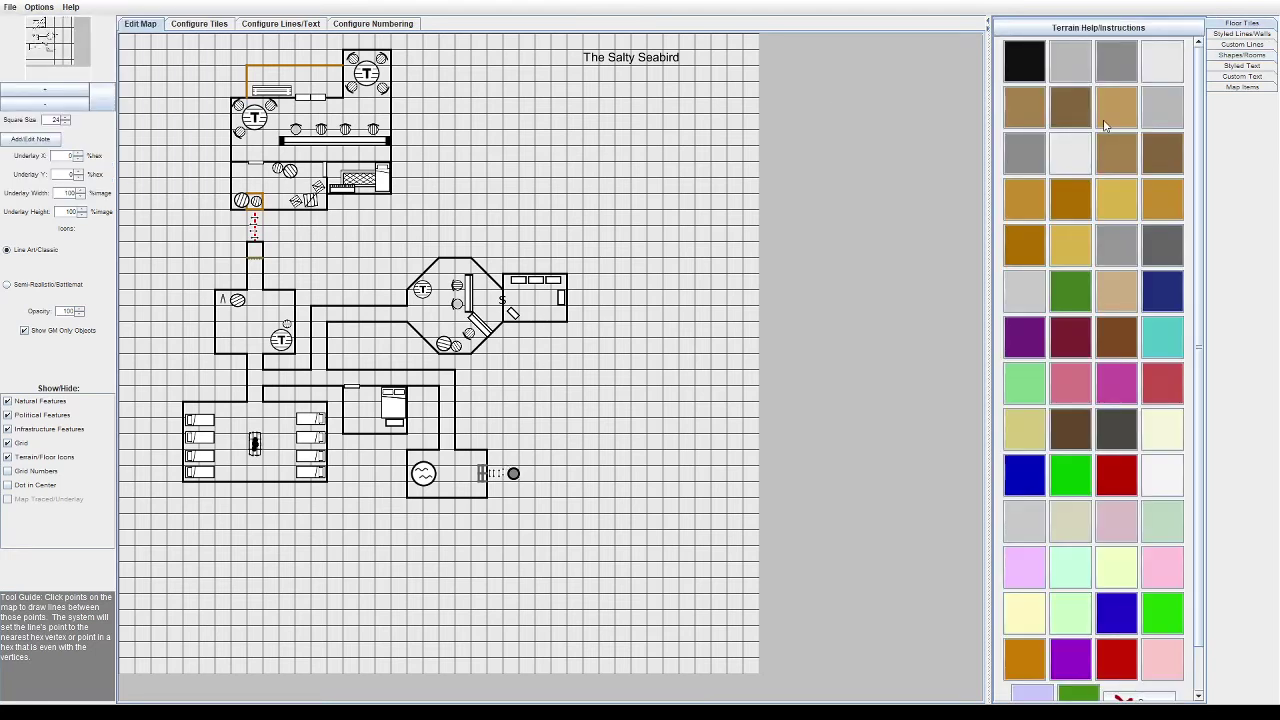
left_click(1105, 122)
left_click_drag(256, 76, 333, 90)
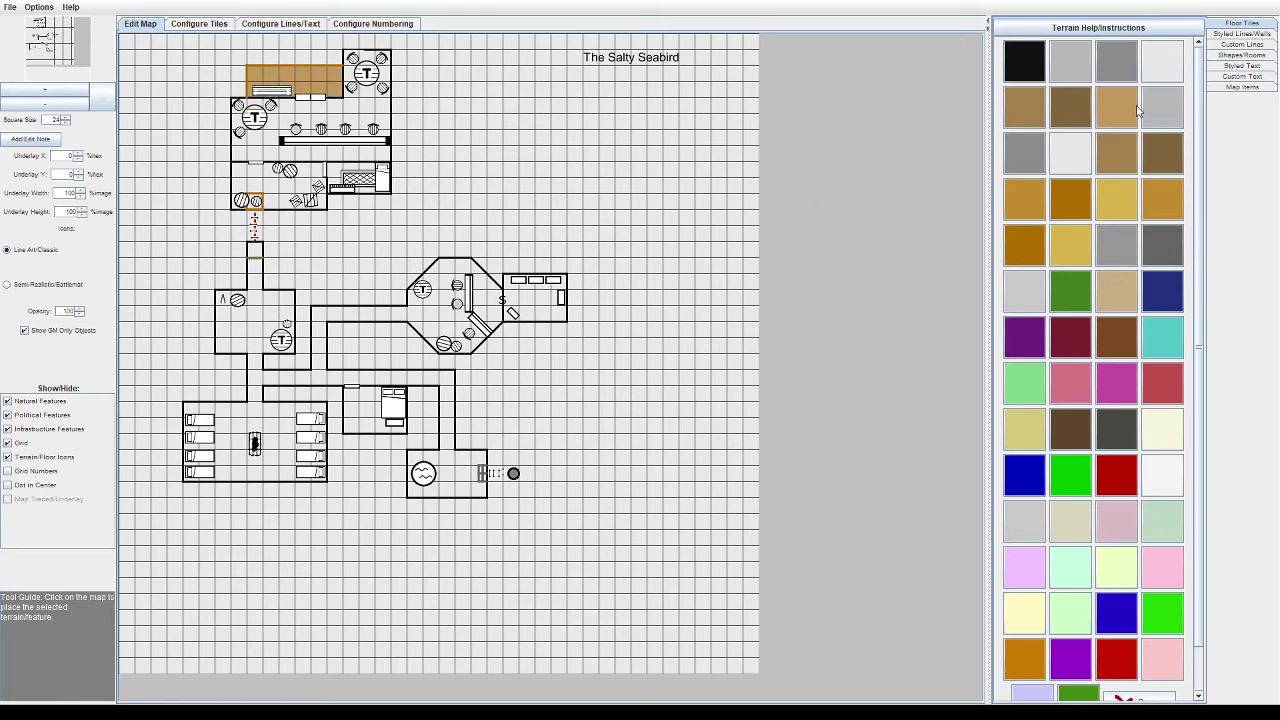
left_click(253, 200)
mouse_move(200, 42)
left_mouse_down()
mouse_move(435, 44)
mouse_move(431, 197)
mouse_move(407, 203)
mouse_move(334, 63)
mouse_move(203, 57)
mouse_move(232, 74)
mouse_move(208, 128)
mouse_move(204, 201)
mouse_move(218, 105)
mouse_move(222, 219)
mouse_move(423, 224)
mouse_move(345, 204)
mouse_move(400, 206)
left_mouse_up()
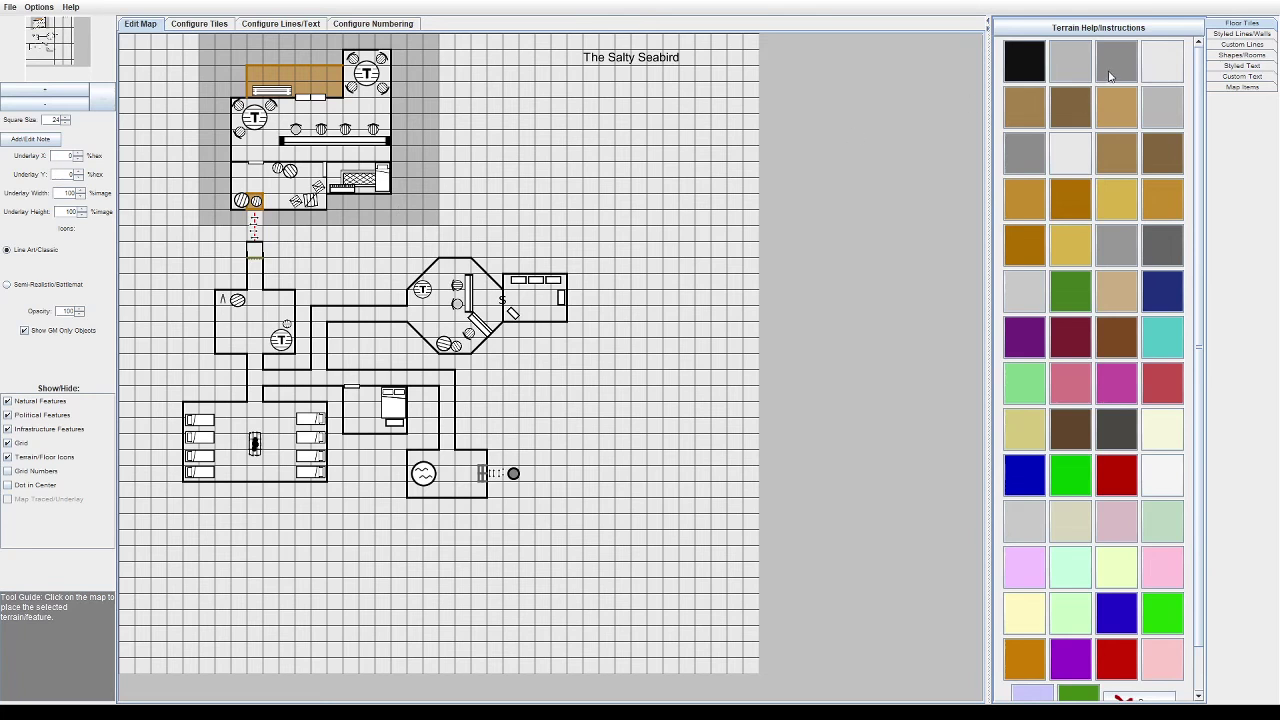
Step: Paint dark grey floor tiles around the octagonal and secret rooms and along the connecting corridors
mouse_move(202, 237)
left_mouse_down()
mouse_move(589, 240)
mouse_move(590, 333)
mouse_move(574, 269)
mouse_move(585, 377)
mouse_move(563, 377)
mouse_move(527, 337)
mouse_move(513, 349)
mouse_move(534, 378)
left_mouse_up()
mouse_move(493, 272)
left_mouse_down()
mouse_move(412, 247)
mouse_move(365, 280)
mouse_move(392, 285)
mouse_move(380, 298)
mouse_move(307, 304)
mouse_move(302, 349)
mouse_move(271, 363)
mouse_move(411, 332)
mouse_move(337, 349)
mouse_move(496, 379)
mouse_move(492, 350)
mouse_move(493, 426)
mouse_move(475, 441)
mouse_move(481, 397)
left_mouse_up()
mouse_move(538, 446)
left_mouse_down()
mouse_move(590, 445)
mouse_move(592, 396)
mouse_move(538, 426)
mouse_move(548, 410)
left_mouse_up()
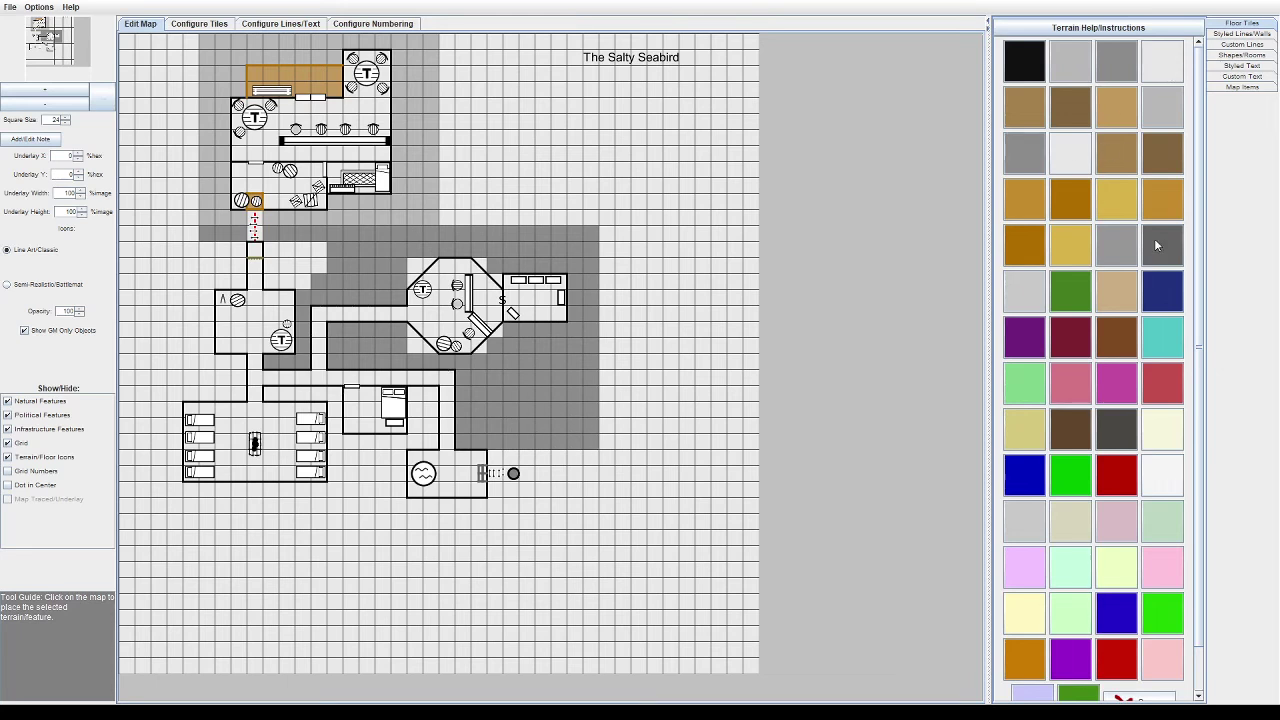
Step: Paint light grey tiles around the circle by the pool room and dark grey around the remaining southern and western underground rooms
left_click(1164, 119)
mouse_move(500, 463)
left_mouse_down()
mouse_move(524, 535)
mouse_move(426, 551)
mouse_move(509, 523)
mouse_move(393, 535)
mouse_move(480, 515)
left_mouse_up()
mouse_move(392, 452)
left_mouse_down()
mouse_move(363, 494)
mouse_move(416, 443)
mouse_move(425, 408)
mouse_move(273, 400)
mouse_move(328, 400)
mouse_move(345, 508)
mouse_move(353, 447)
mouse_move(364, 533)
mouse_move(165, 536)
mouse_move(174, 429)
mouse_move(171, 517)
mouse_move(372, 533)
mouse_move(220, 508)
mouse_move(328, 501)
mouse_move(219, 490)
left_mouse_up()
mouse_move(153, 444)
left_mouse_down()
mouse_move(164, 383)
mouse_move(225, 364)
mouse_move(177, 380)
left_mouse_up()
mouse_move(217, 315)
left_mouse_down()
mouse_move(270, 252)
mouse_move(311, 265)
left_mouse_up()
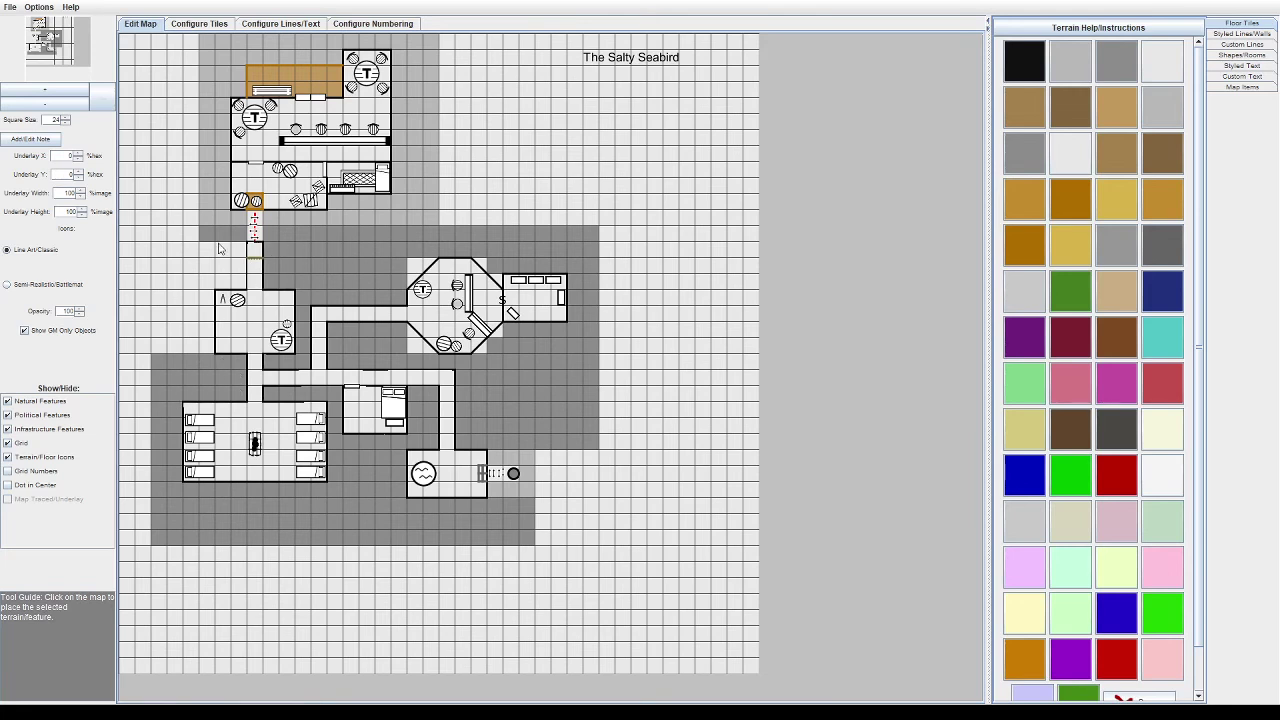
mouse_move(230, 250)
left_mouse_down()
mouse_move(186, 239)
mouse_move(185, 351)
mouse_move(158, 318)
mouse_move(165, 235)
mouse_move(233, 259)
mouse_move(204, 300)
left_mouse_up()
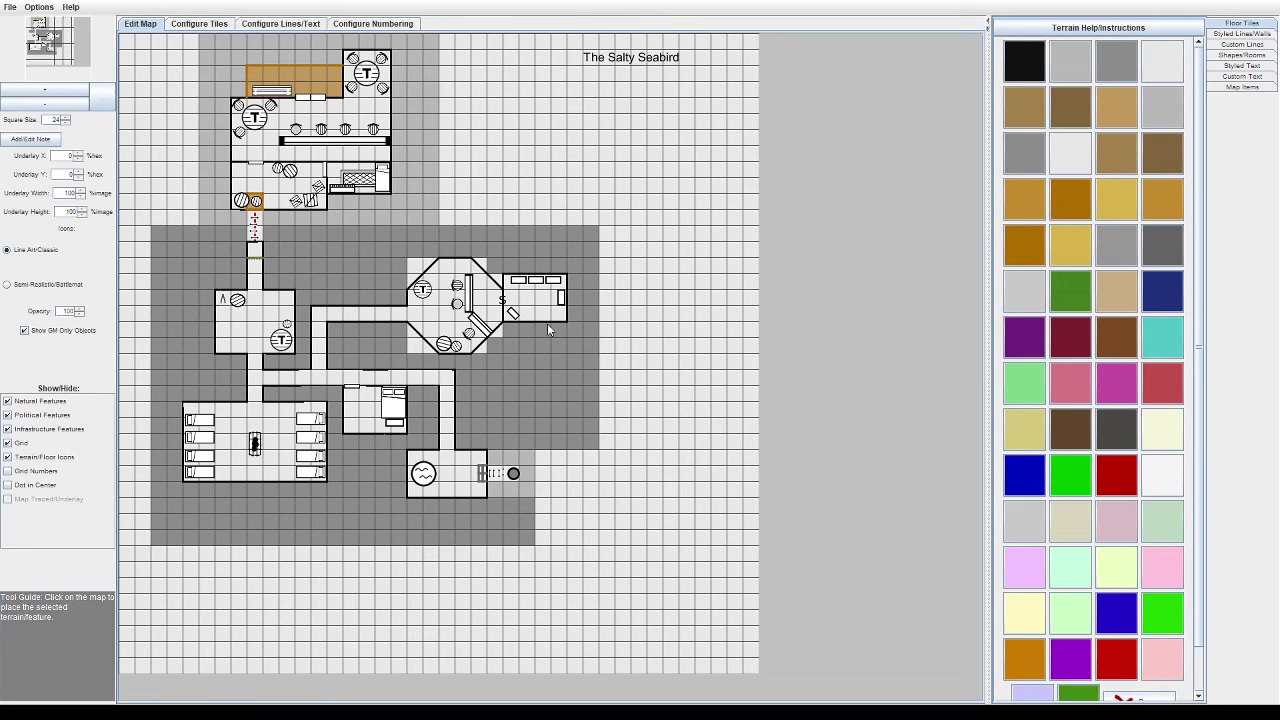
Step: Place the label "1." in black, bold, size 14 Arial beside the tavern's main bar room
left_click(1236, 77)
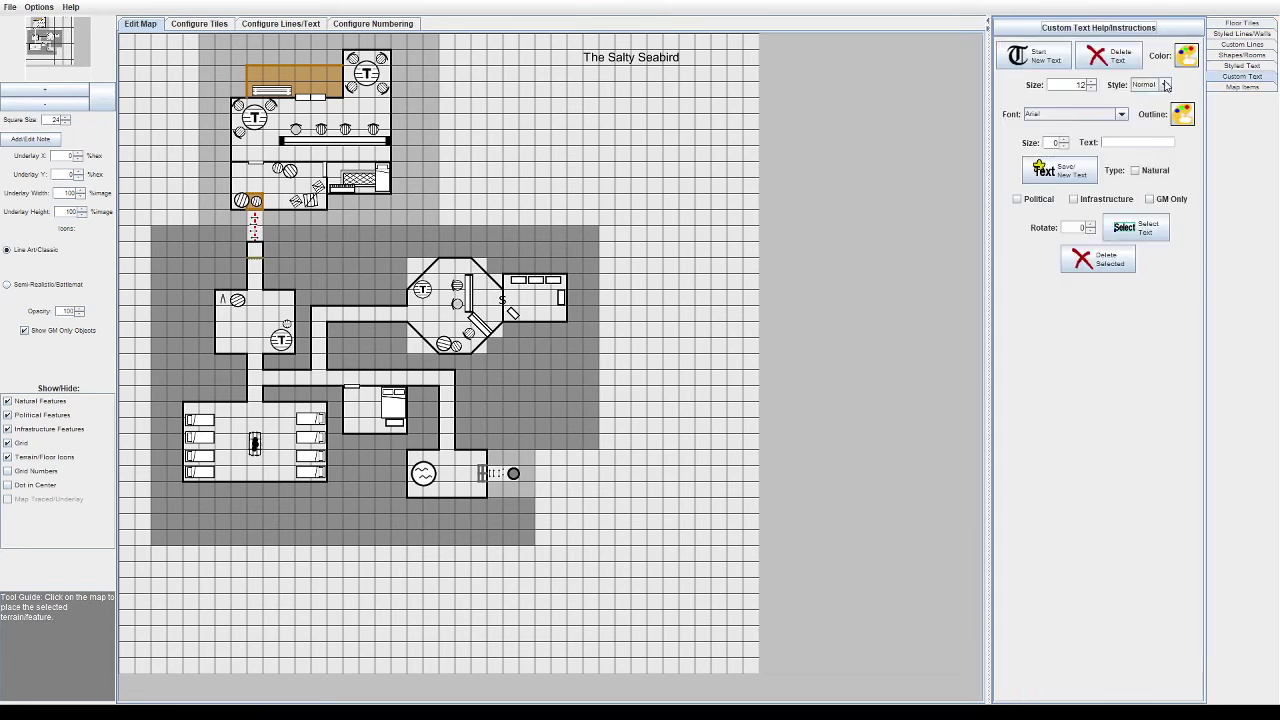
left_click(1158, 87)
left_click(1140, 107)
left_click(1033, 56)
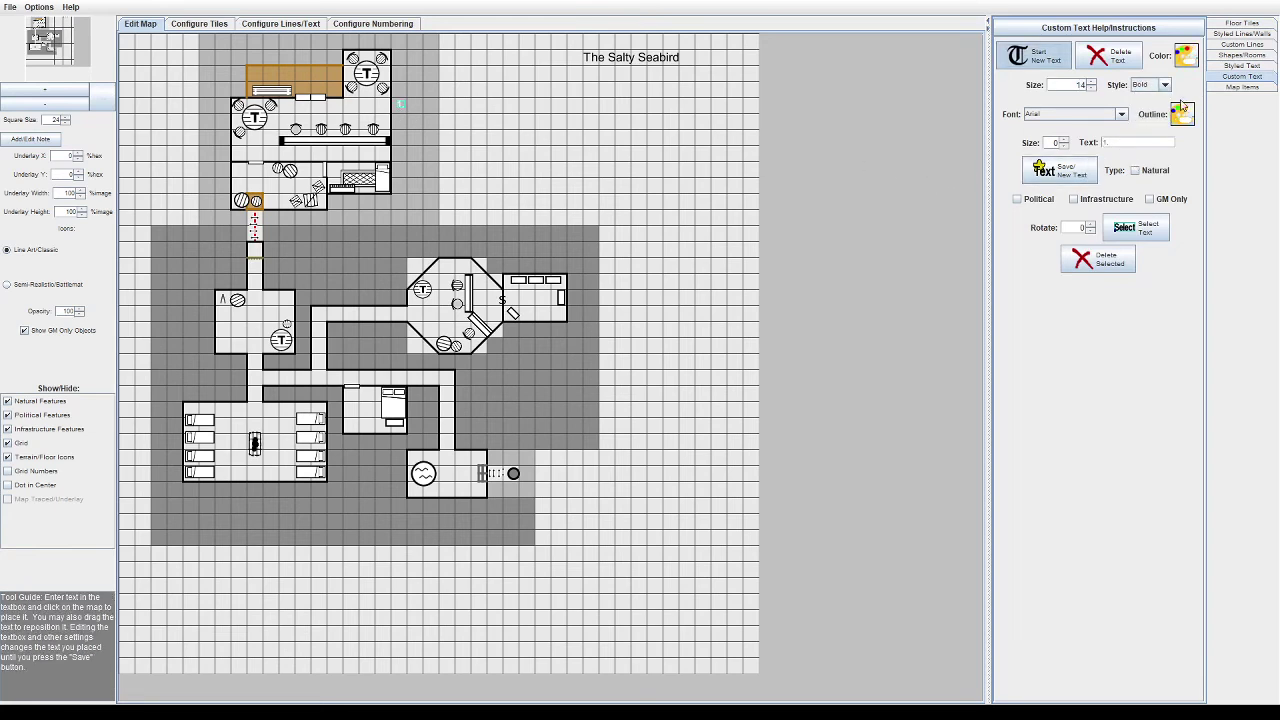
left_click(1183, 63)
left_click(624, 479)
left_click(401, 111)
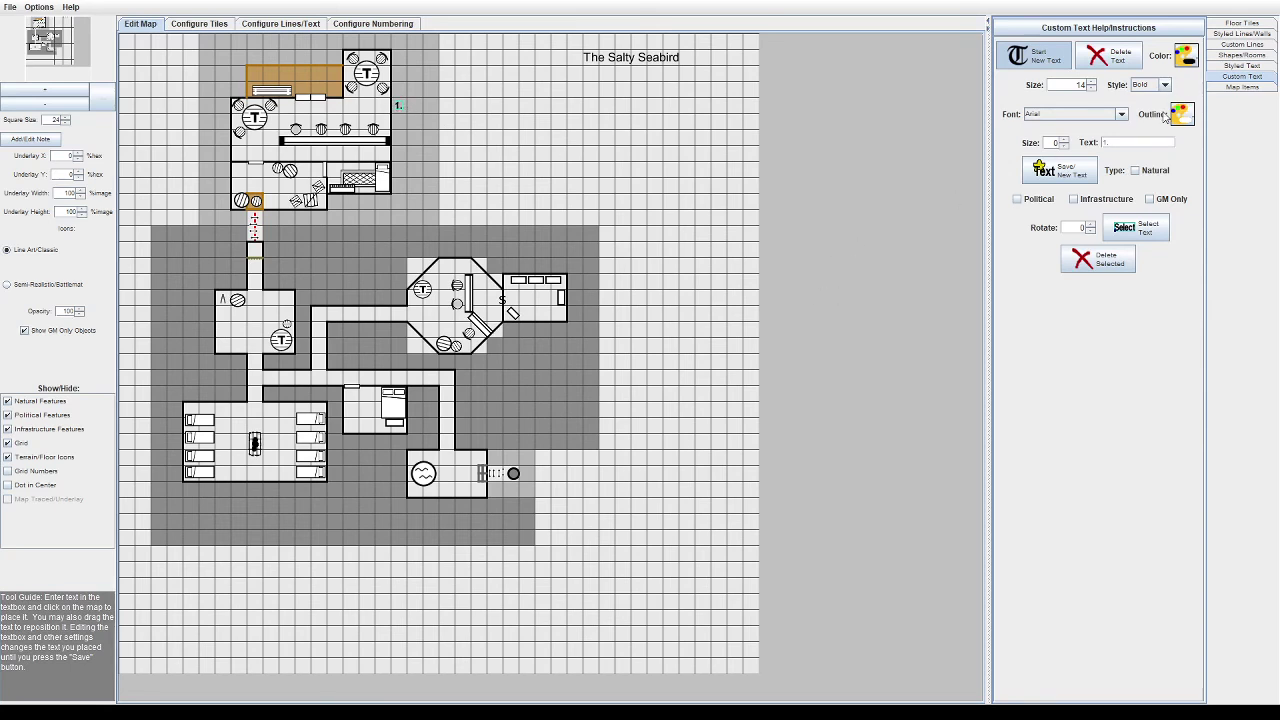
Step: Place the label "2." beside the back store room and "3." beside the bedroom east of it
left_click(223, 195)
type("3.")
left_click(1036, 57)
left_click(400, 176)
left_click(397, 174)
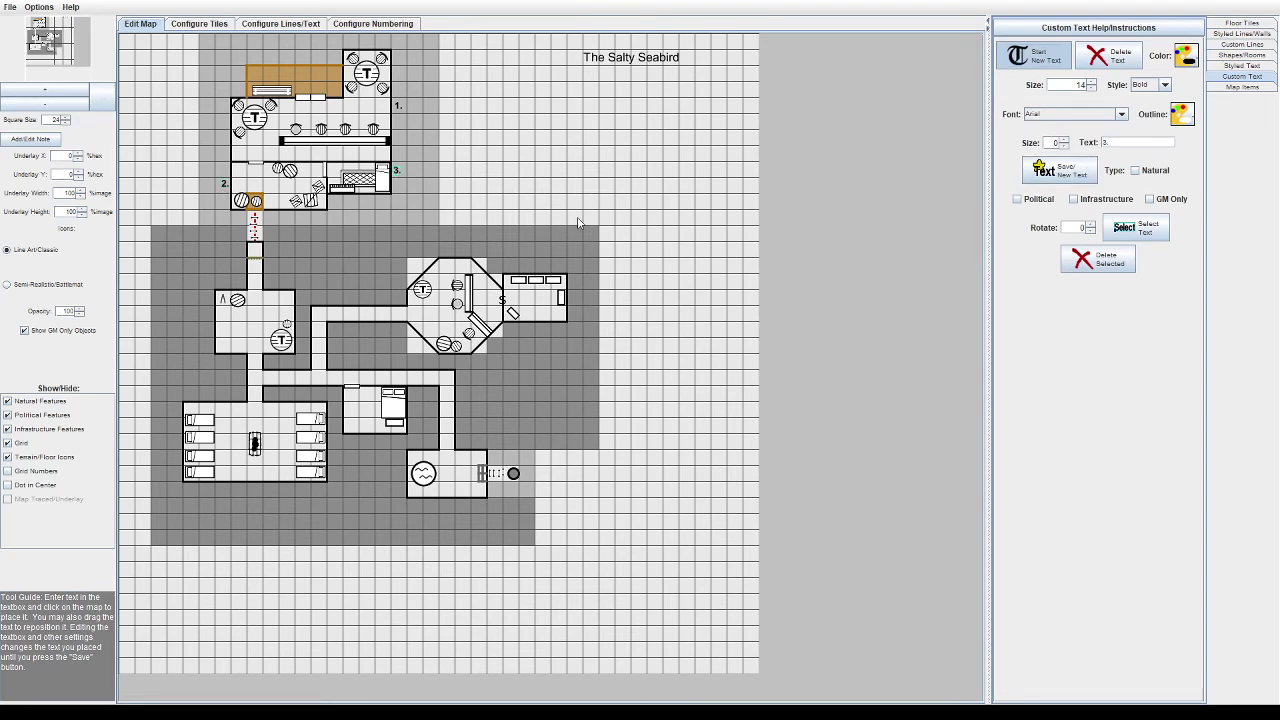
Step: Number the entry tunnel and underground rooms with labels "4." to "10.", ending with the secret room as 9 and the pool room as 10
left_click(1088, 180)
left_click(241, 258)
left_click(205, 315)
left_click(177, 428)
left_click(1135, 227)
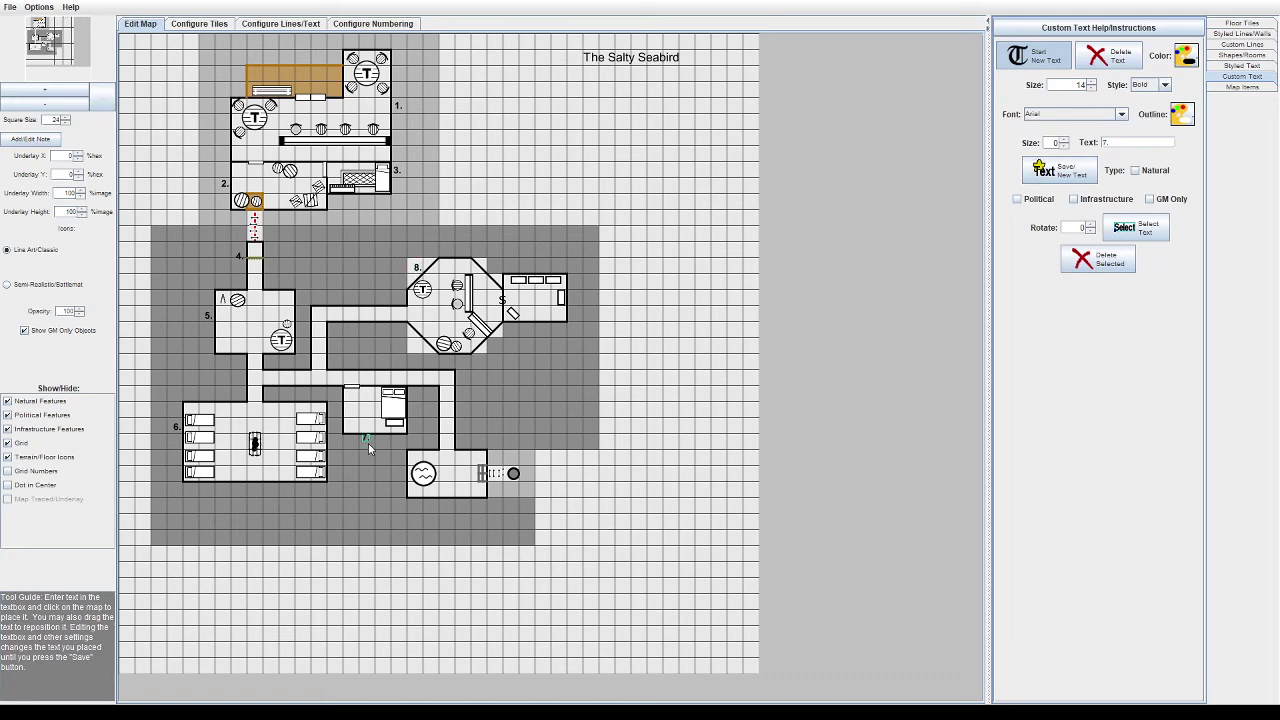
left_click(368, 443)
left_click(574, 282)
left_click(467, 443)
Step: Paint a teal banner across the map's northeast corner and place the title "The Salty Seabird" on it in bold size 20
left_click(1241, 22)
left_click_drag(735, 42, 588, 42)
left_click(1241, 76)
left_click(1034, 55)
left_click(655, 48)
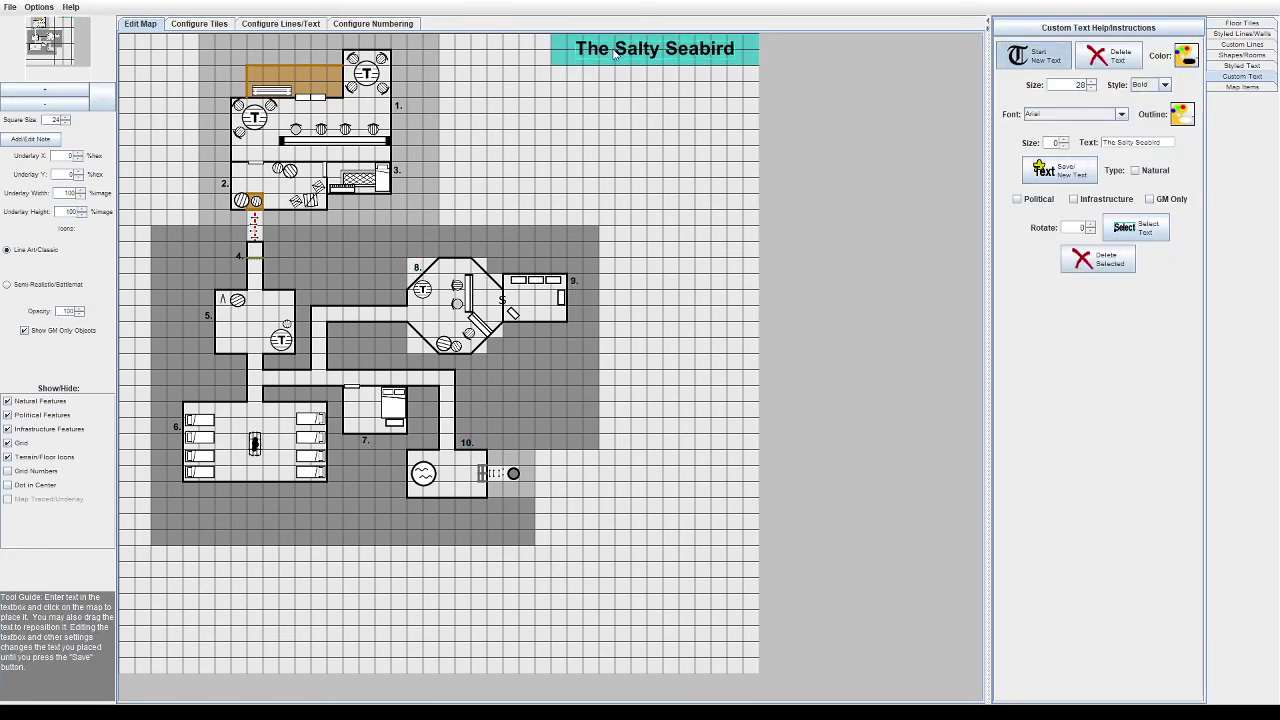
Step: Add the size 14 heading "1. The Salty Seabird itself" below the title banner
left_click_drag(1158, 145, 1077, 158)
type("The Salty Seabird itself")
double_click(1070, 85)
type("14")
left_click(469, 82)
Step: Add under heading 1 the text "A long bar adorns the back wall with seating throughout. Sailors and scoundrels alike fill the bar"
left_click(1060, 170)
triple_click(1157, 143)
type("A long bar with seating throughout. Sailors and accoundrels alike fill the bar")
left_click(493, 93)
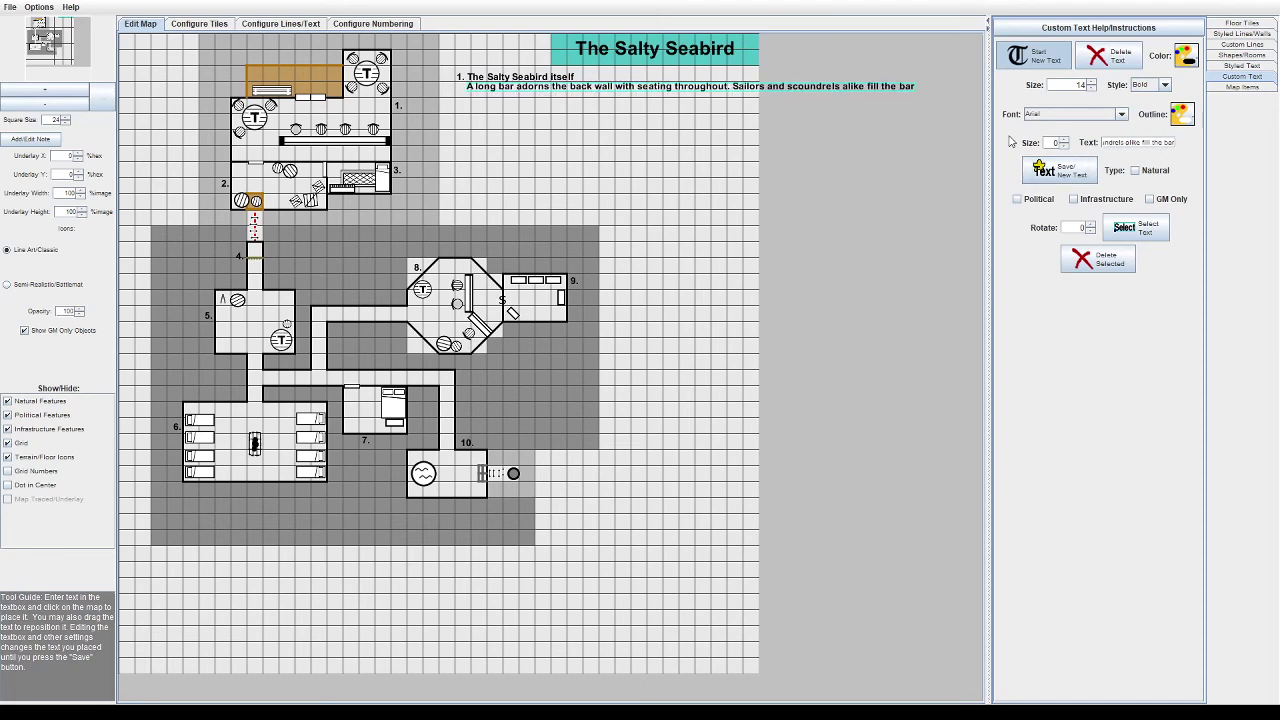
Step: Split the bar description so that "Sailors and scoundrels alike fill the bar" sits on its own second line
left_click_drag(1174, 143, 1103, 143)
key("ctrl+x")
left_click(1060, 170)
key("ctrl+v")
left_click(470, 100)
left_click_drag(577, 100, 575, 97)
Step: Add the heading "2. The back store room of The Salty Seabird" below the bar description
left_click(1060, 170)
triple_click(1119, 142)
type("2.")
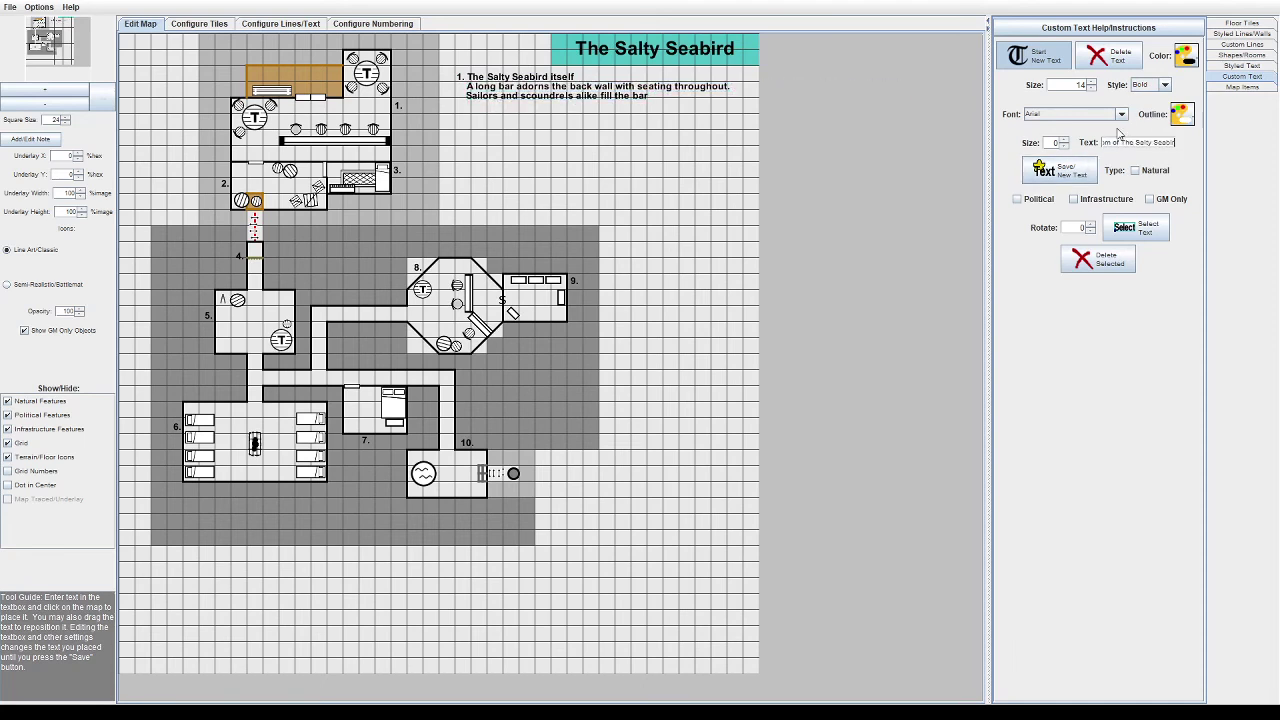
left_click(470, 112)
Step: Add below heading 2: "Hidden under one barrel is a heavy trap door - the entryway to The Marauder's Cove, a safe haven for thieves and pirates"
left_click(1060, 170)
triple_click(1128, 142)
type("Hidden under one barrel is a ")
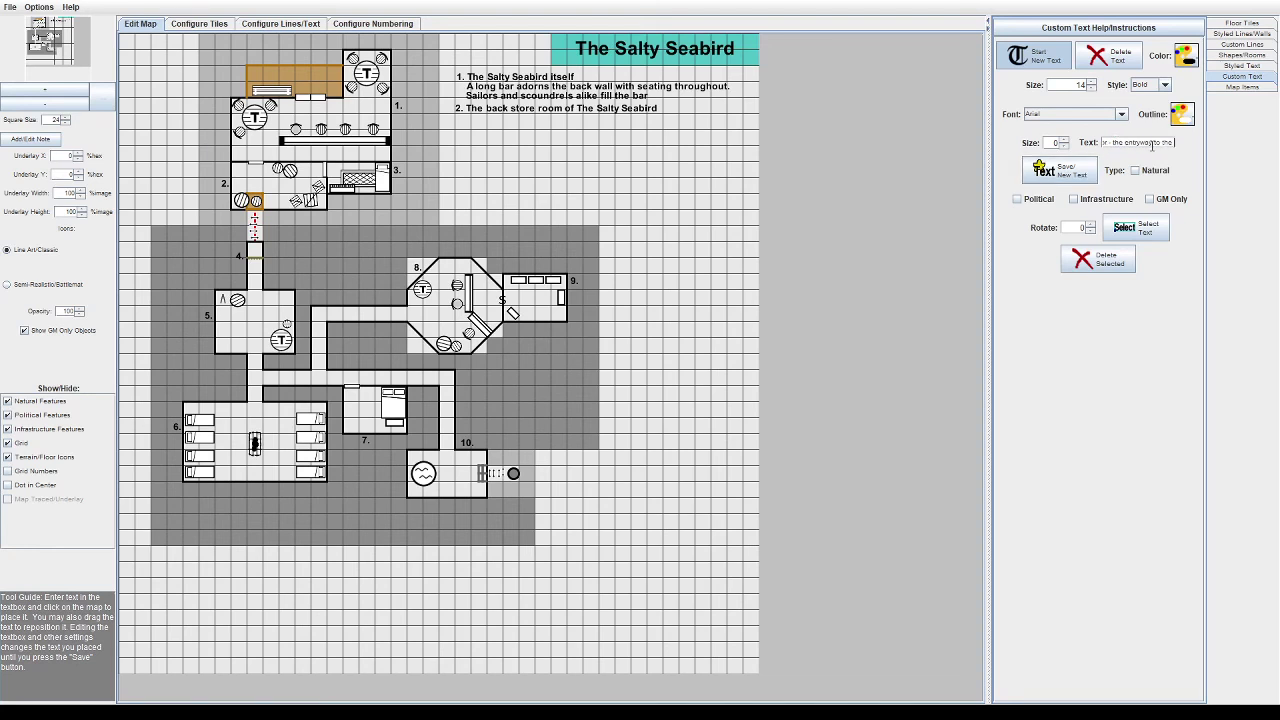
type(" pirates")
left_click(512, 129)
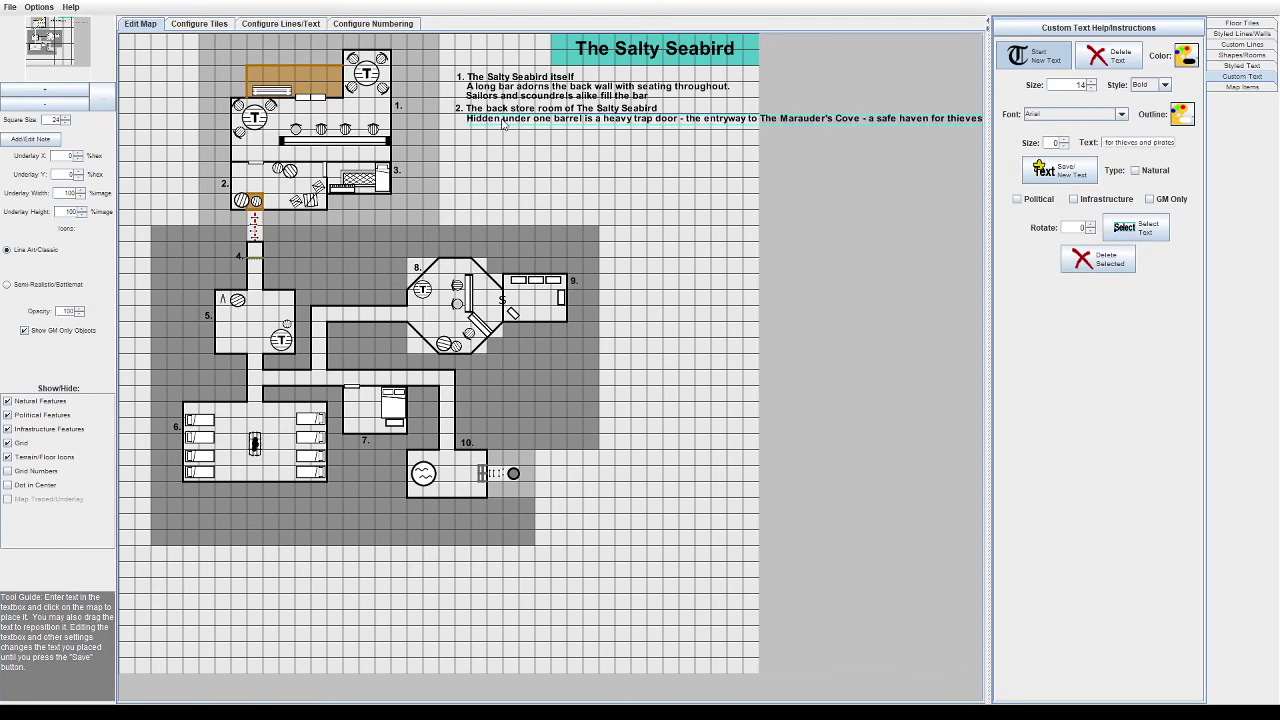
type(",")
Step: Split the store room description into three lines, with the second starting at "The Marauder's Cove" and the third reading "and pirates"
left_click_drag(1174, 143, 1103, 143)
key("ctrl+x")
left_click(1060, 170)
key("ctrl+v")
left_click_drag(577, 132, 561, 134)
key("ctrl+x")
left_click(1060, 170)
key("ctrl+v")
left_click_drag(1174, 143, 1015, 148)
left_click(722, 140)
Step: Add "3. The barkeep's quarters" and beneath it "A small space occupied by the owner of The Salty Seabird, more lavishly adorned than one would expect"
left_click(1060, 170)
left_click(1040, 172)
type("A small")
type(" one would expect")
left_click(497, 168)
Step: Split the barkeep's quarters description so that "more lavishly adorned than one would expect" sits on a second line
left_click_drag(1174, 143, 1103, 143)
key("ctrl+x")
left_click(1060, 170)
key("ctrl+v")
left_click(638, 172)
Step: Add "4. The entryway tunnel" with a description of the damp, musty 15 foot tunnel and its roof portcullis, dropped by a lever in the next room
type("4.")
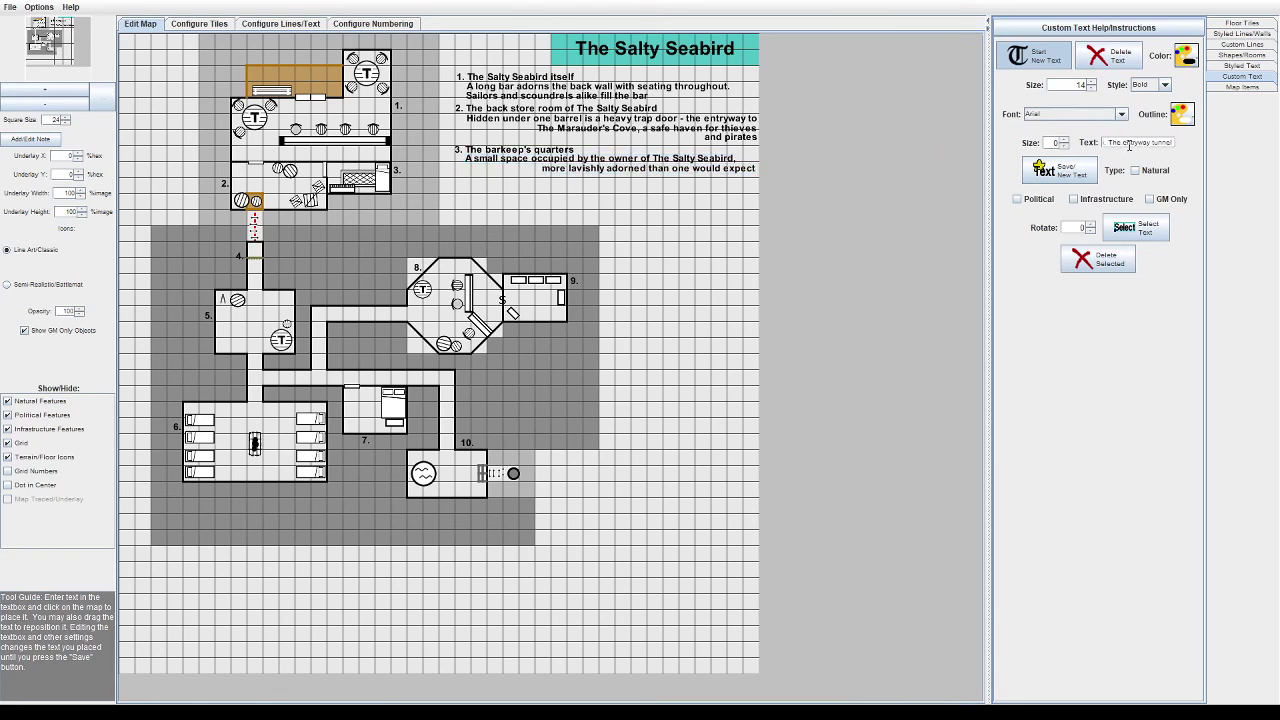
left_click(1040, 172)
type("A 15 foot tunnel")
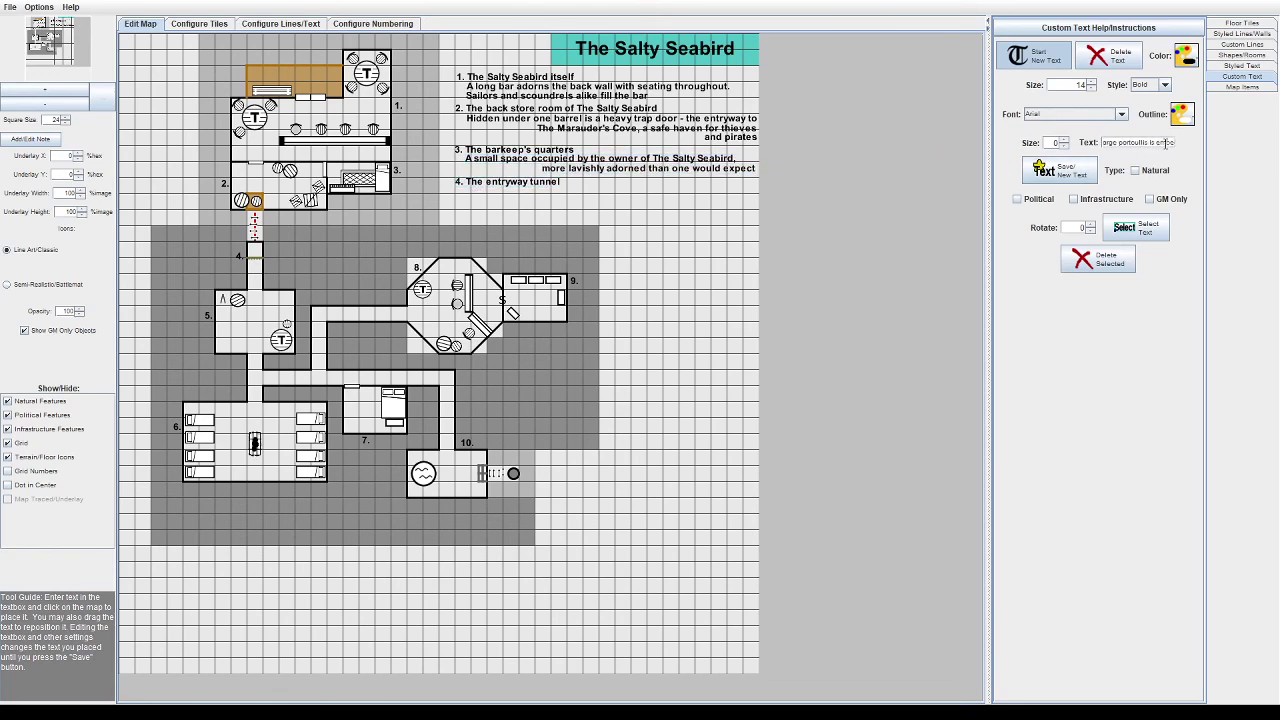
type("e lever in the next room")
left_click(466, 191)
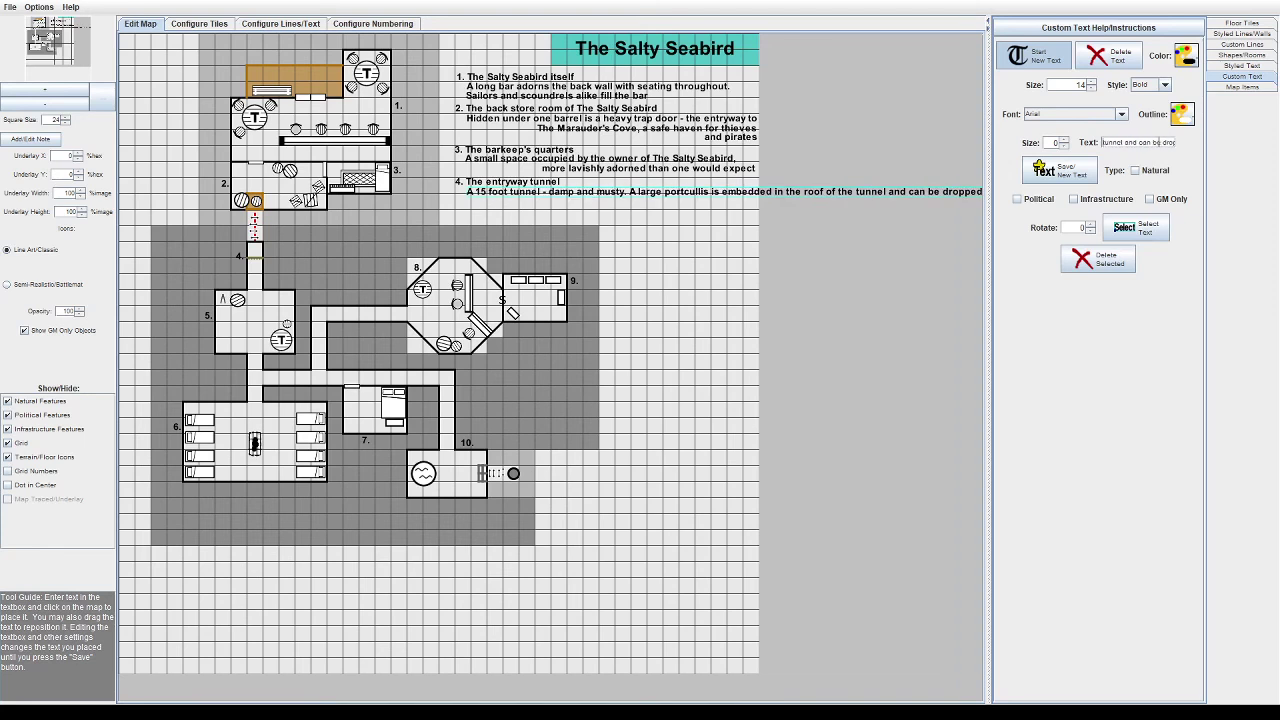
Step: Split the tunnel description into three lines, the second starting at "embedded in the roof" and the third at "the ceiling using a lever"
key("ctrl+x")
left_click(1060, 170)
key("ctrl+v")
left_click(466, 201)
left_click_drag(1159, 143, 1103, 143)
key("ctrl+x")
left_click(1060, 170)
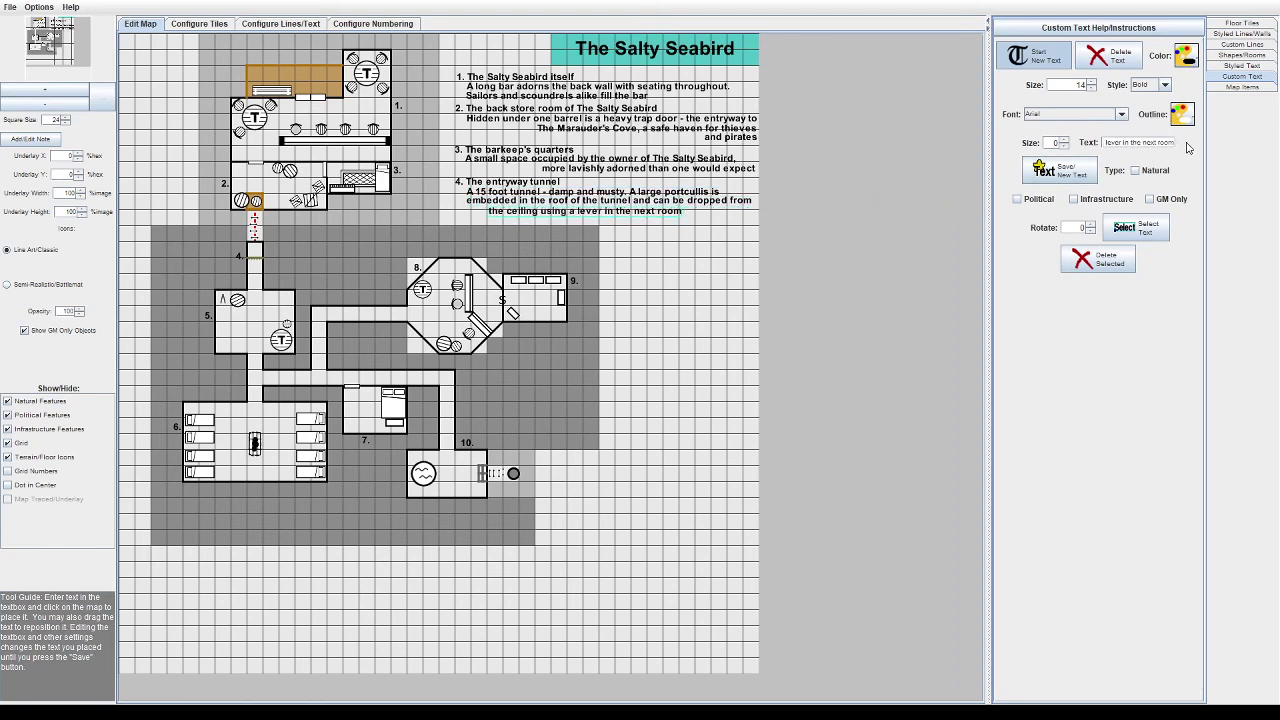
Step: Reword the tunnel description's second line to "embedded in the ceiling of the tunnel and can be dropped" and shorten the third to "using a lever in the next room"
left_click_drag(641, 211, 708, 213)
key("BackSpace")
key("BackSpace")
key("BackSpace")
key("BackSpace")
key("BackSpace")
key("BackSpace")
key("BackSpace")
key("BackSpace")
key("BackSpace")
key("BackSpace")
key("BackSpace")
key("BackSpace")
left_click(1135, 227)
left_click(660, 201)
key("BackSpace")
key("BackSpace")
key("BackSpace")
key("BackSpace")
key("BackSpace")
type("ceiling")
left_click(672, 213)
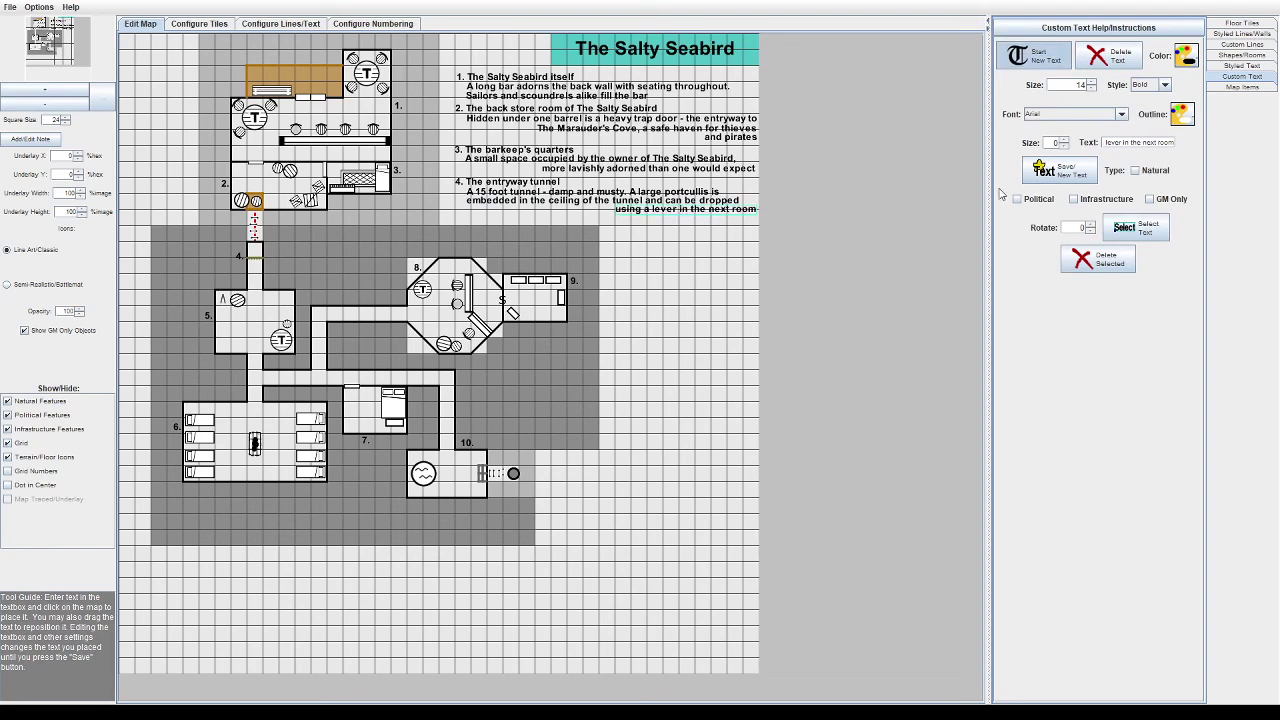
Step: Add "5. The guard room" with a description of two thieves watching the entrance, one lounging on the barrel, the other playing cards in the corner
left_click(1077, 162)
type("5. The guard room")
left_click(635, 231)
left_click(1035, 159)
type("Two th")
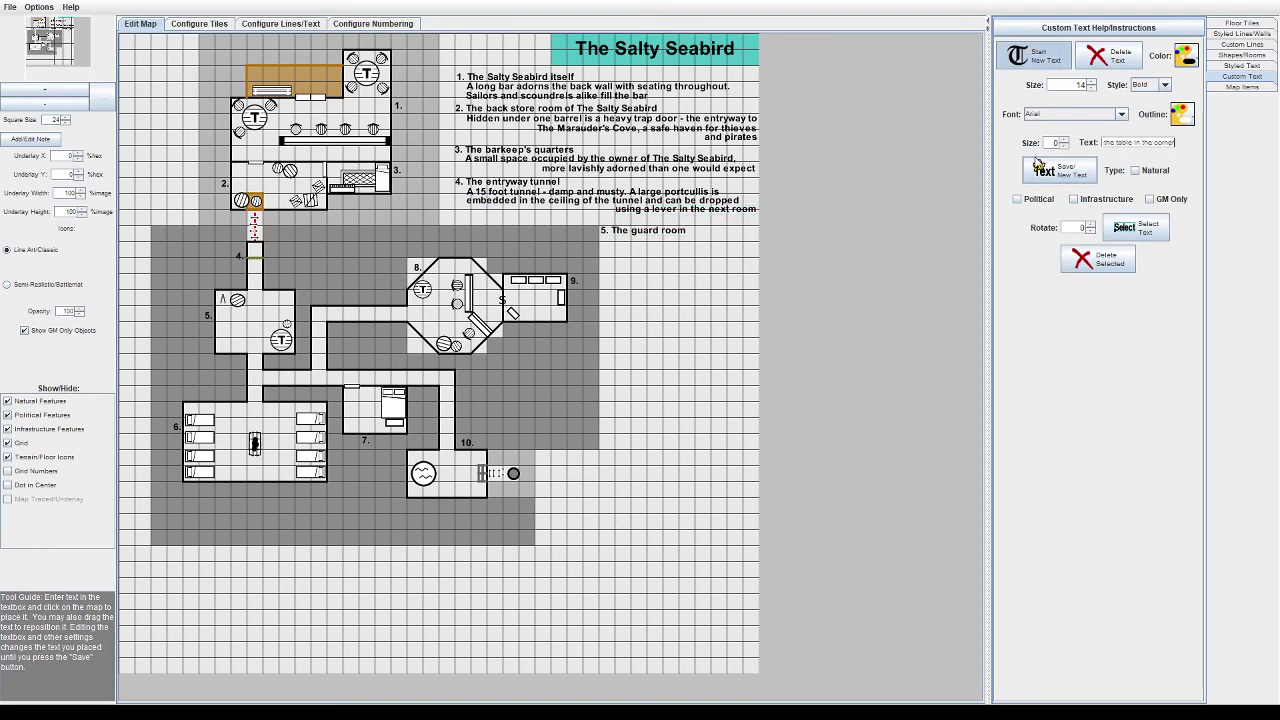
left_click(644, 245)
Step: Break the guard room description into separate lines after "Two thieves or other" and after "rapscallions are stationed here"
left_click(1125, 143)
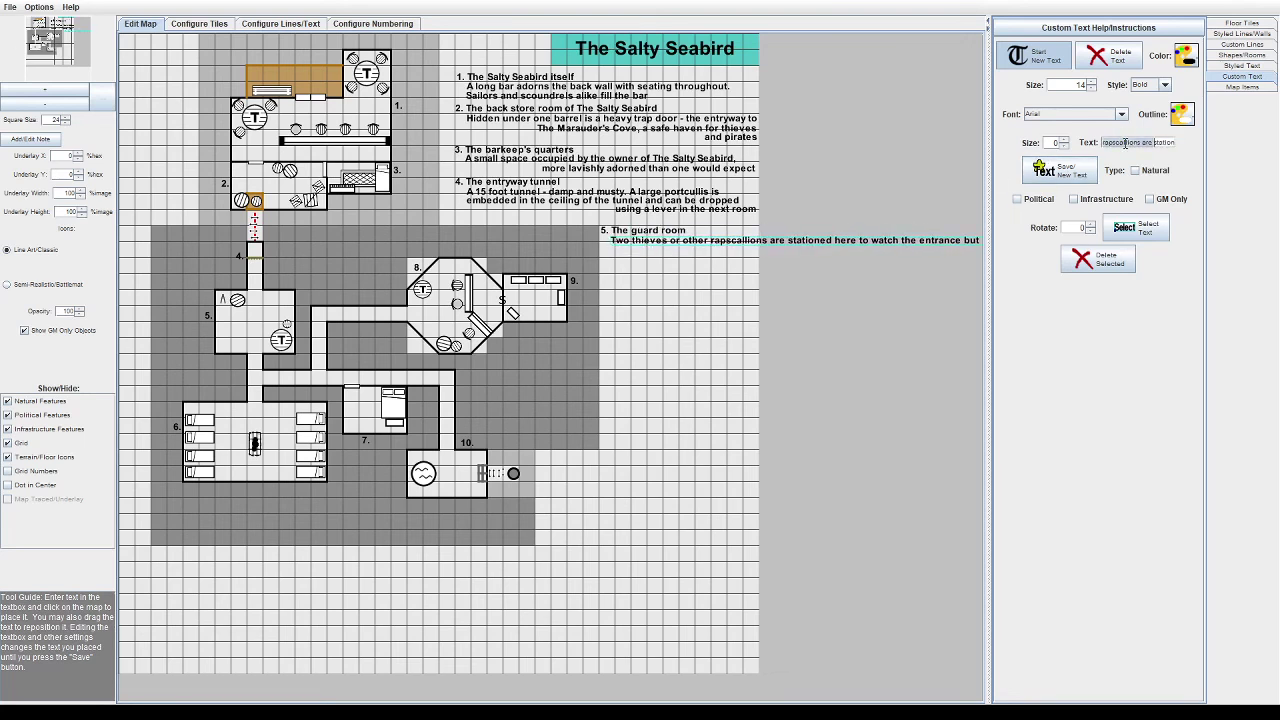
key("ctrl+x")
left_click(1060, 170)
key("ctrl+v")
left_click(644, 254)
key("ctrl+x")
left_click(1060, 170)
key("ctrl+v")
left_click(644, 263)
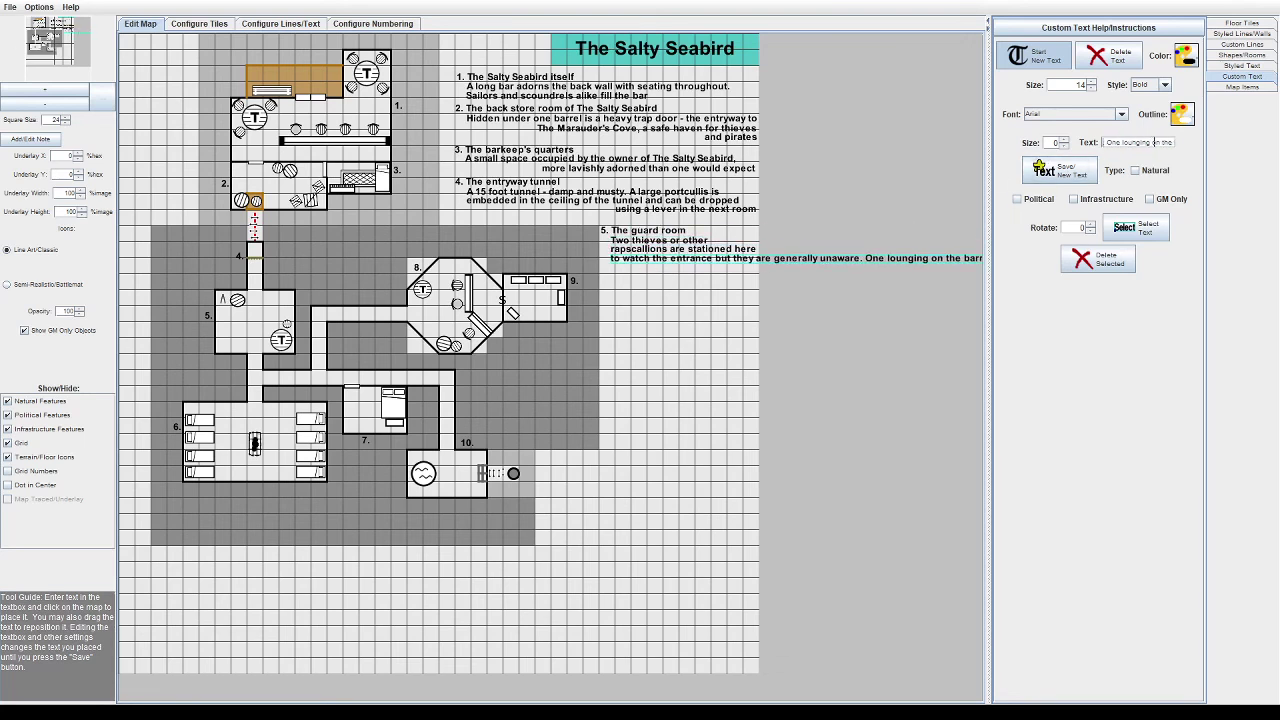
Step: Split the guard room text from "to watch the entrance but they" onward into short lines that fit the map, ending with "in the corner"
key("ctrl+x")
left_click(1060, 170)
key("ctrl+v")
left_click(623, 267)
key("ctrl+x")
left_click(1060, 170)
key("ctrl+v")
left_click(623, 277)
key("ctrl+x")
left_click(1060, 170)
key("ctrl+v")
left_click(625, 288)
key("ctrl+x")
left_click(1060, 170)
key("ctrl+v")
left_click(640, 298)
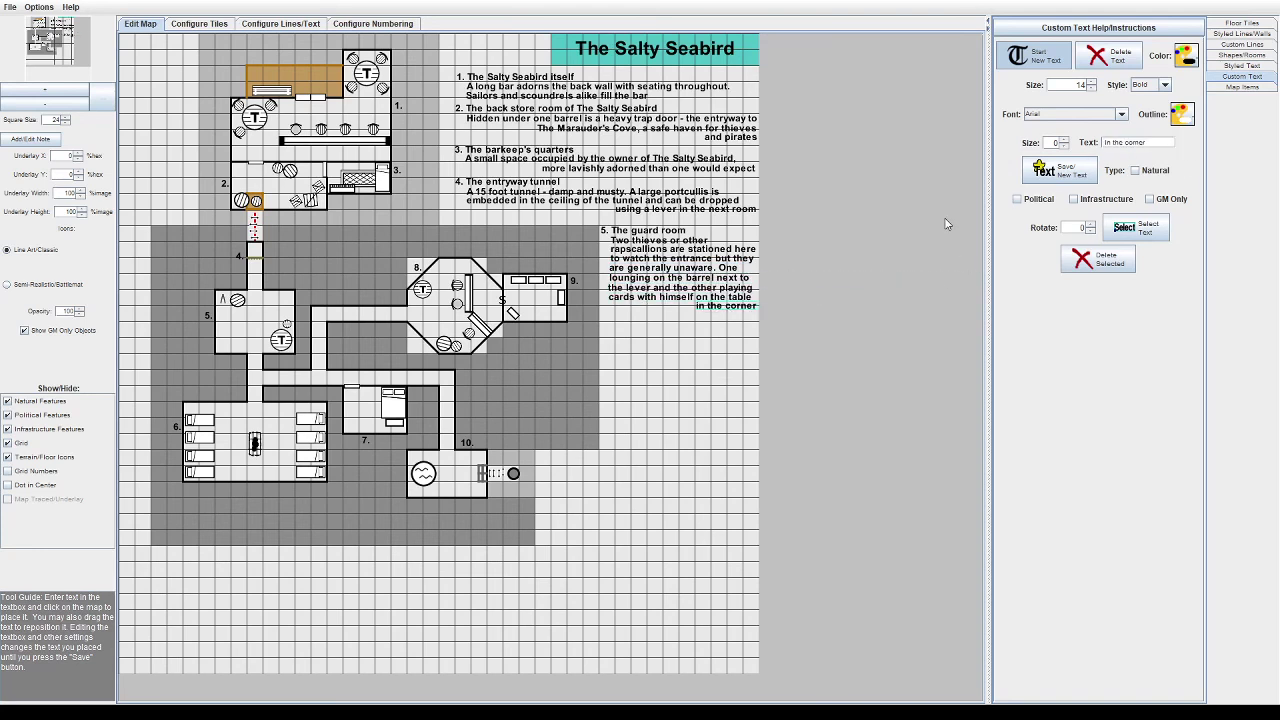
Step: Add "6. Lovingly referred to as 'the barracks' by many ne'er do wells across the seas", one of the few safe places to spend a few nights
left_click(1050, 168)
type("6. referred to as the barra")
key("BackSpace")
key("BackSpace")
key("BackSpace")
key("BackSpace")
key("BackSpace")
key("BackSpace")
key("BackSpace")
key("BackSpace")
key("BackSpace")
type("\"the barracks\" by many")
key("Right")
key("Right")
key("Right")
key("Right")
key("Right")
key("Right")
key("Right")
key("Right")
key("Right")
key("Right")
key("Right")
key("Right")
key("Right")
key("Right")
key("Right")
key("Right")
key("Right")
key("Right")
key("Right")
key("Right")
left_click(642, 325)
left_click_drag(656, 324, 616, 318)
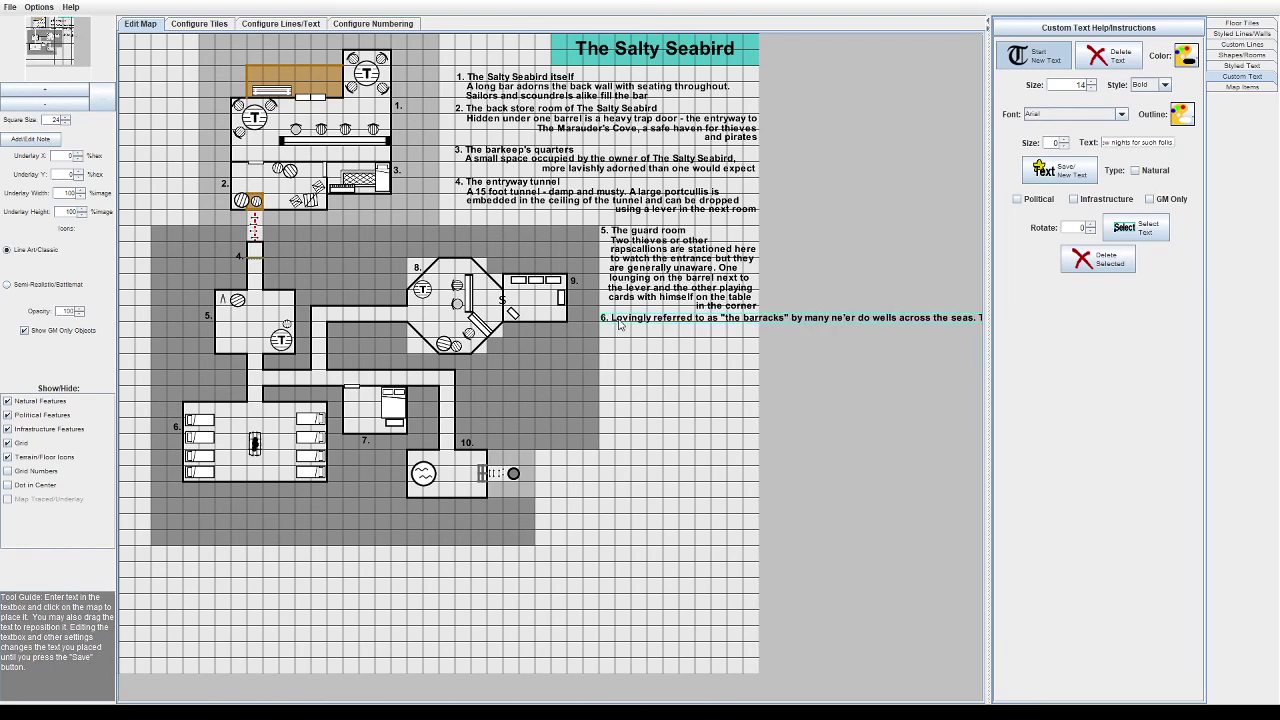
Step: Start a second line of entry 6 at "barracks" and change "ne'er do wells" to "ne'erdowells"
key("shift+End")
key("ctrl+x")
left_click(1059, 170)
key("ctrl+v")
left_click(644, 327)
key("BackSpace")
key("Right")
key("Right")
key("Right")
key("BackSpace")
Step: Split the remaining entry 6 text into lines starting at "across the seas", "the few safe places" and "few nights for such folks."
left_click_drag(871, 333, 868, 332)
left_click(1141, 143)
key("shift+End")
key("ctrl+x")
left_click(1059, 170)
key("ctrl+v")
left_click(642, 338)
left_click(1121, 143)
left_click(1059, 170)
key("ctrl+v")
left_click(699, 353)
Step: Extend entry 6 with beds lining the walls and a small firepit in the middle, its smoke rising through a grate into the storm sewers above
left_click(1054, 182)
left_click(1150, 143)
key("ctrl+v")
type("storm sewers above")
left_click(915, 363)
Step: Split the beds and firepit text into five lines, starting at "Several beds", "a small firepit", "of the room", "through a grate" and "sewers above."
left_click_drag(915, 363, 921, 362)
left_click(1140, 143)
key("shift+End")
key("ctrl+x")
left_click(1059, 170)
key("ctrl+v")
left_click(850, 371)
key("Return")
key("Return")
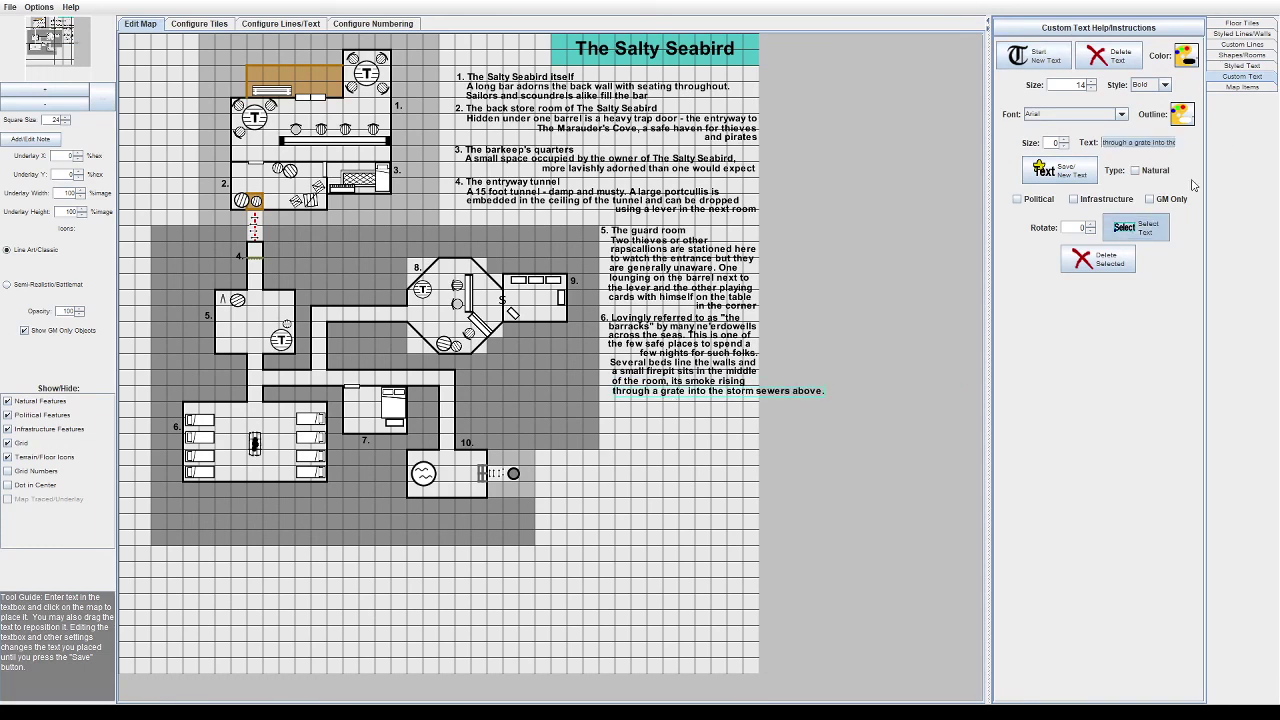
key("Return")
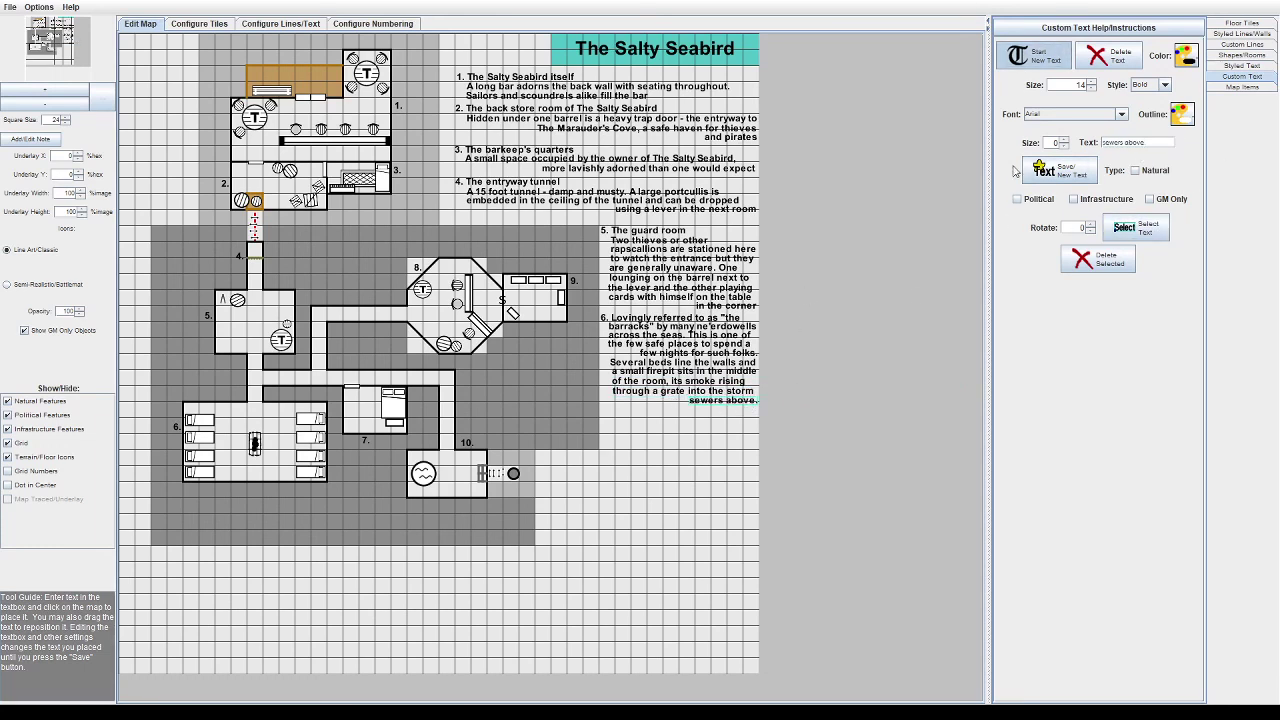
left_click(1046, 176)
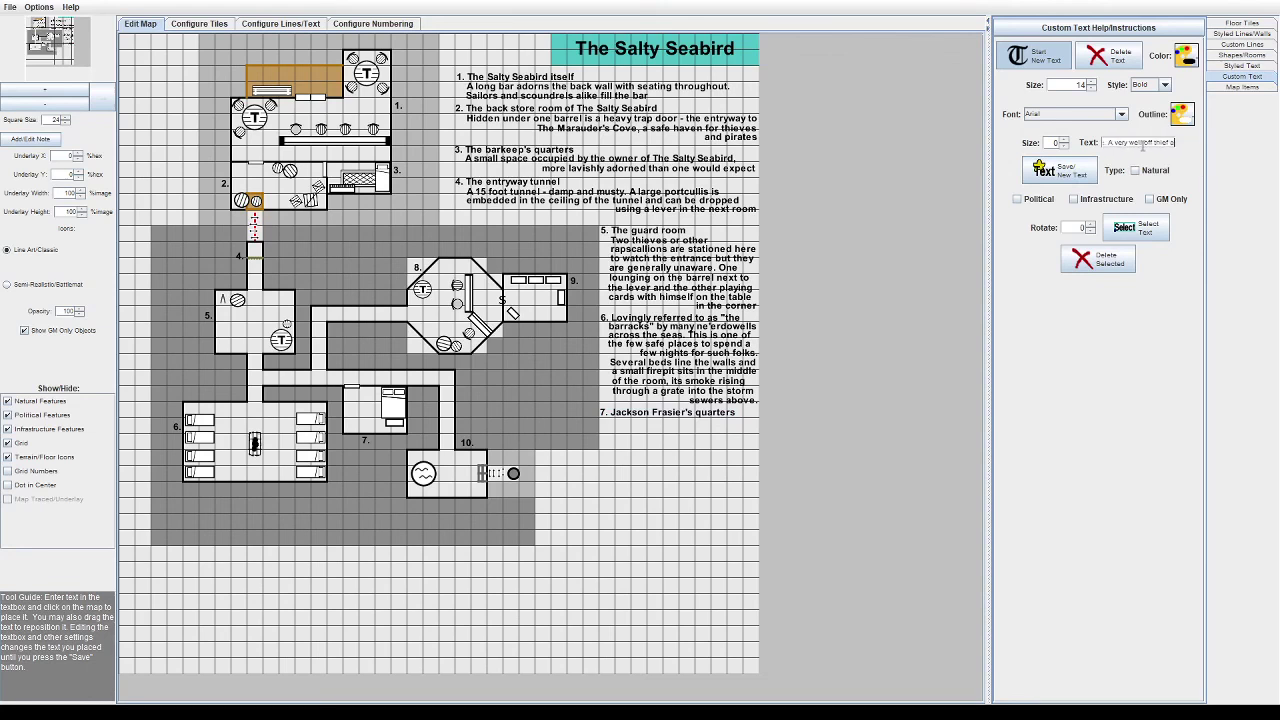
Step: Finish entry 7's description with "off thief and pirate himself." and split it into lines starting at "Marauder's Cove" and "off thief"
type("irate himself.")
left_click(614, 431)
left_click_drag(1172, 143, 1104, 143)
key("ctrl+x")
left_click(1060, 170)
key("ctrl+v")
left_click(628, 439)
Step: Describe entry 8 as a dimly lit tavern hidden beneath the streets, starting its second line at "cobblestone"
left_click(1127, 143)
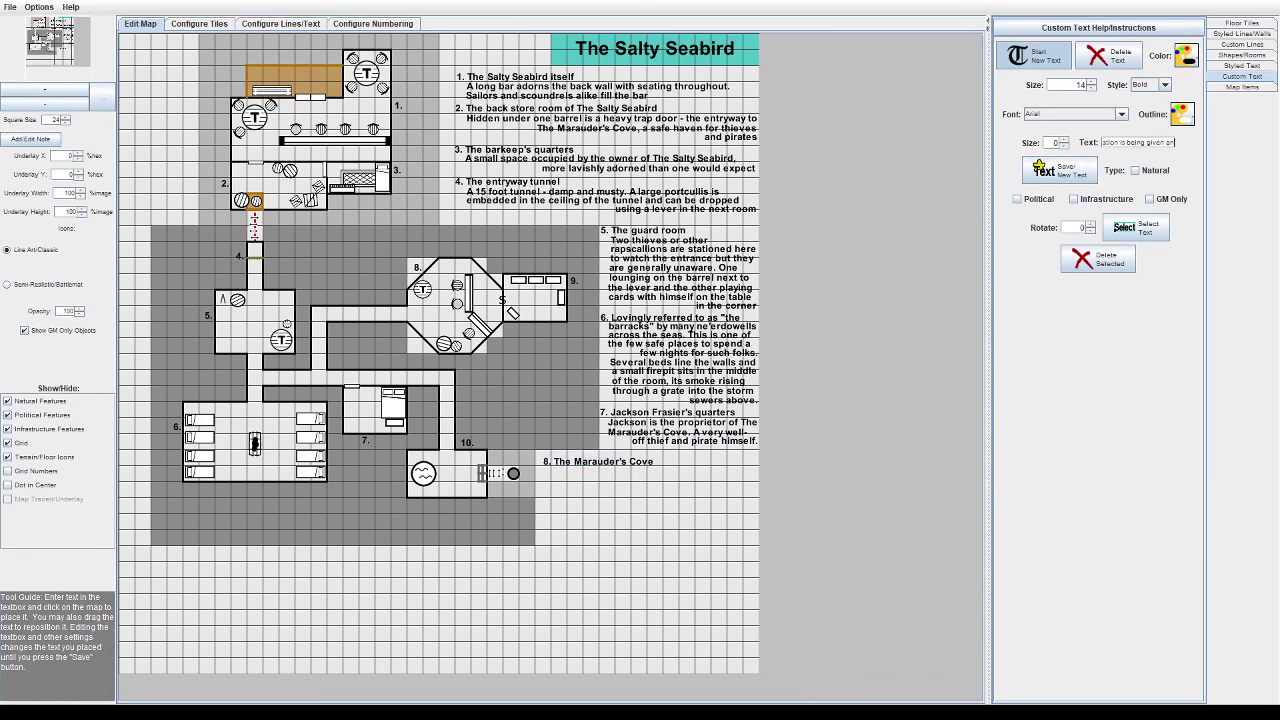
left_click(616, 472)
left_click(1137, 144)
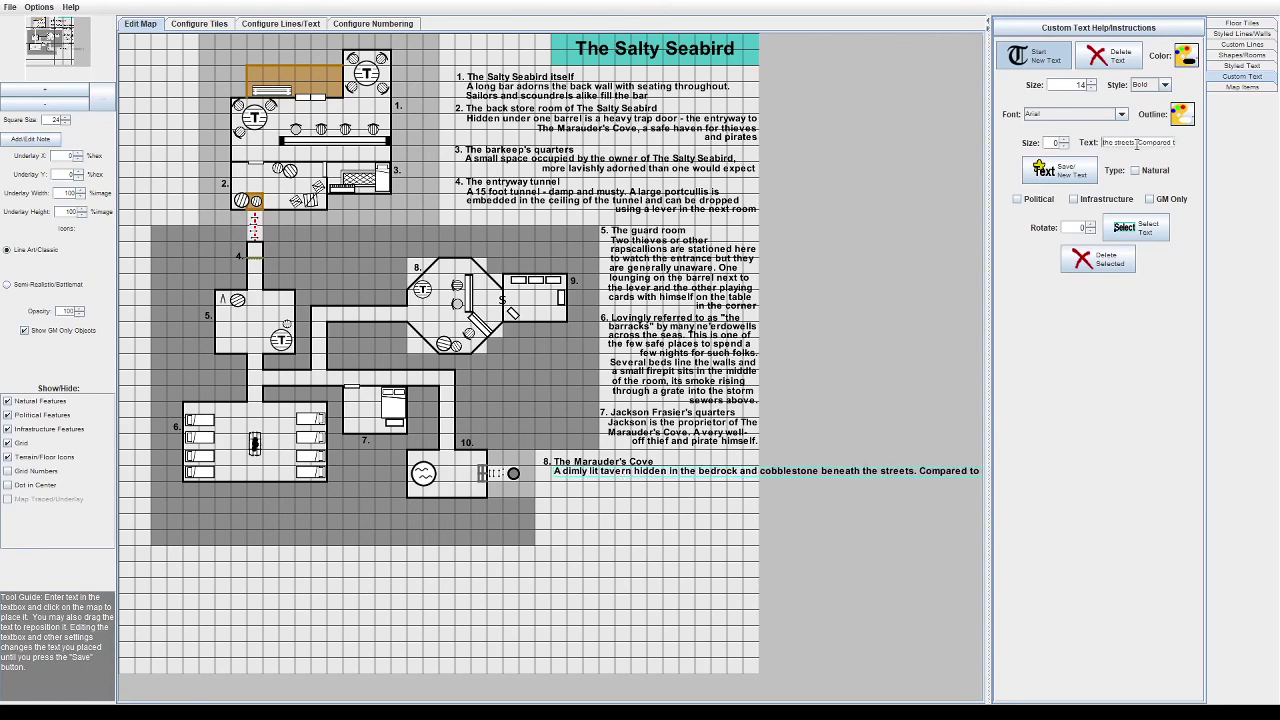
key("shift+End")
key("ctrl+x")
left_click(1060, 172)
key("ctrl+v")
left_click(571, 485)
Step: Split the remaining entry 8 text into lines starting at "to the bar above", "deals are being struck" and "traded, information"
left_click(1140, 143)
key("shift+End")
key("ctrl+x")
left_click(1081, 173)
key("ctrl+v")
left_click(574, 491)
left_click(1138, 143)
key("shift+End")
key("ctrl+x")
left_click(1075, 178)
key("ctrl+v")
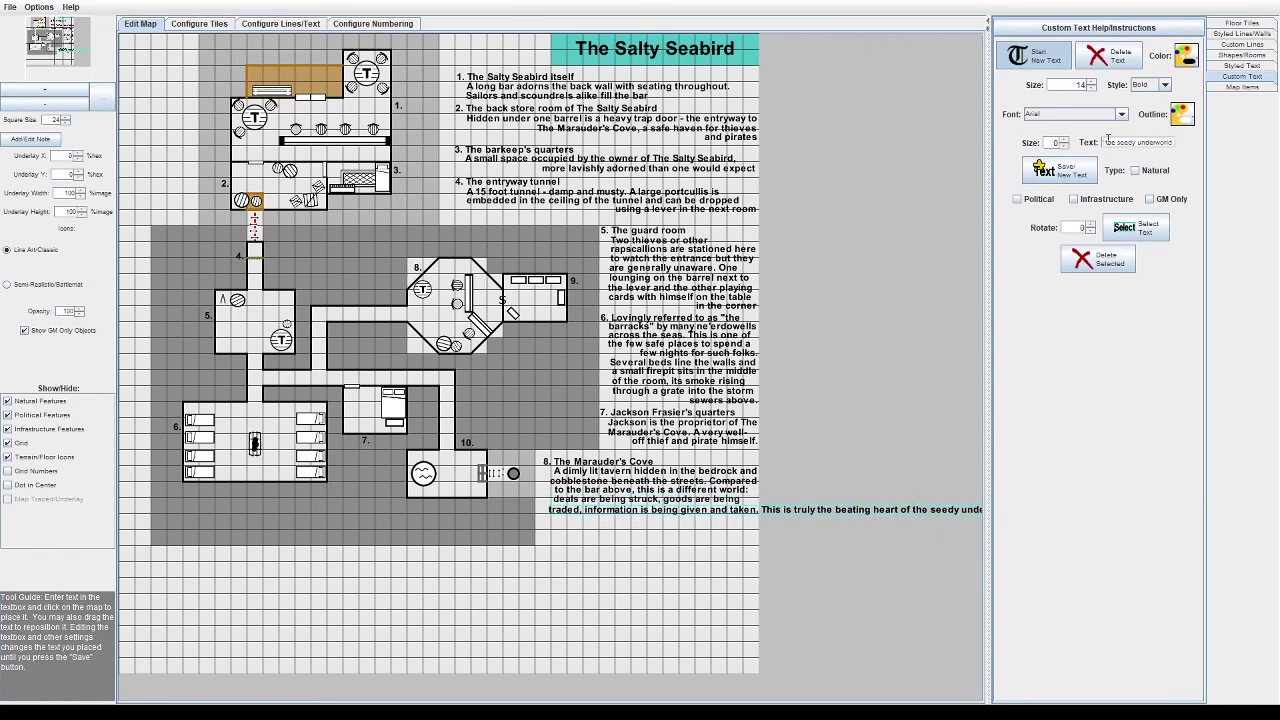
Step: Break the end of entry 8 into lines starting at "This is truly the beating heart" and "underworld."
key("ctrl+x")
left_click(1080, 174)
key("ctrl+v")
left_click(567, 522)
key("ctrl+x")
left_click(714, 533)
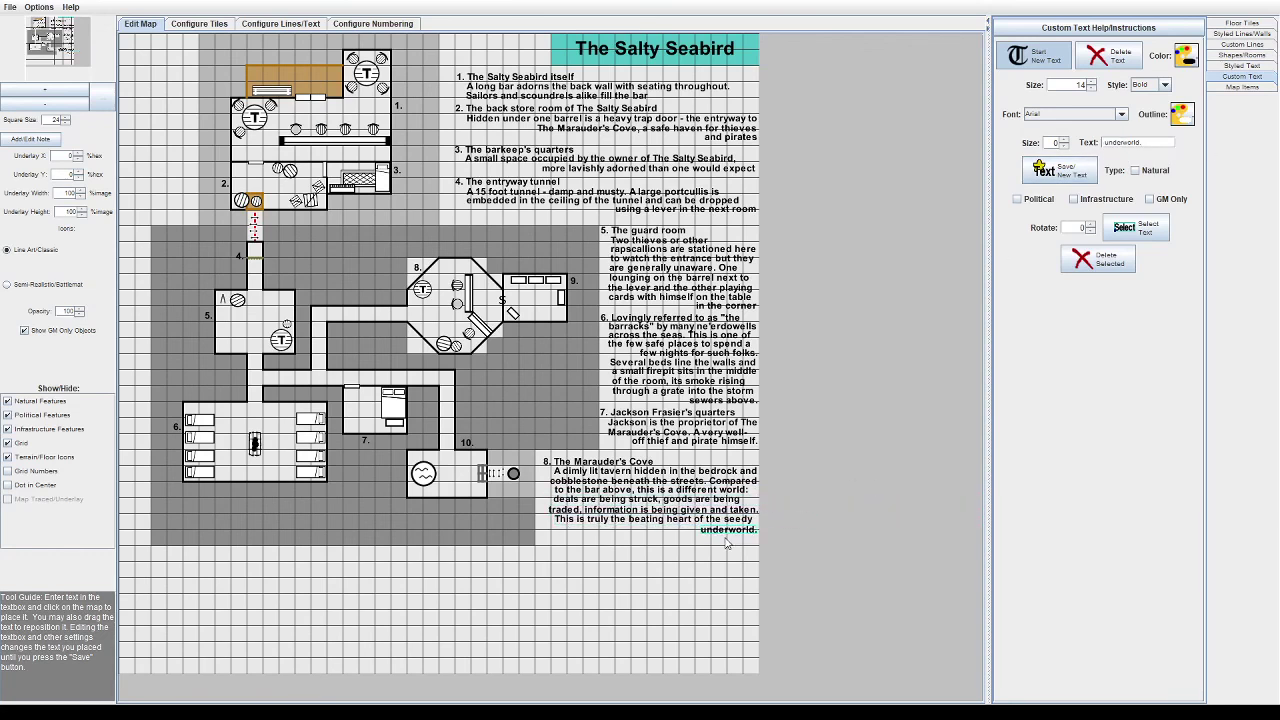
Step: Add the heading "9. The treasure stores" below the map with a description of a secret, magically hidden door separating the tavern from the hidden keep
left_click(1084, 173)
type("9. Accessed by treasure stores")
left_click(167, 577)
left_click(1080, 172)
left_click(1115, 143)
type("A secret, magically hid")
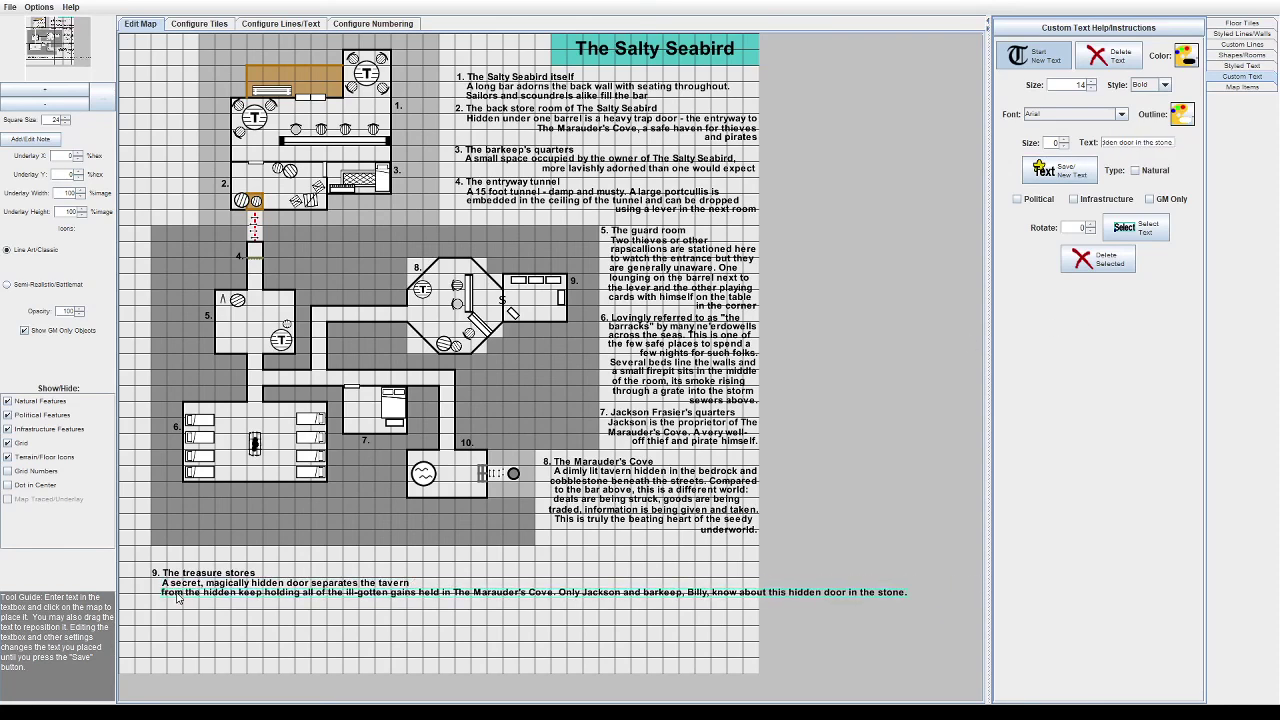
Step: Start entry 9 lines at "held in The Marauder's Cove" and "barkeep", adding "walls of the tavern, as well as hold the secret magical medalion that opens the door."
key("ctrl+x")
left_click(1060, 171)
key("ctrl+v")
left_click_drag(240, 601, 164, 601)
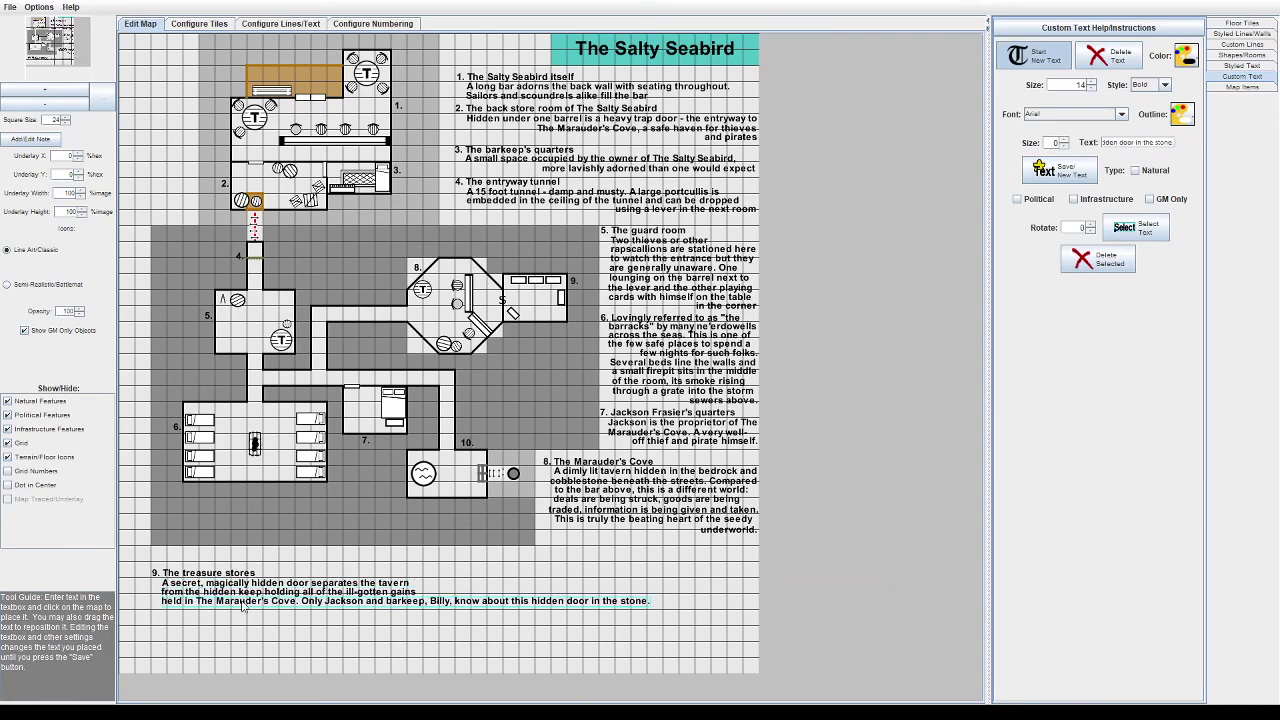
key("ctrl+x")
type("the")
left_click(1042, 174)
key("ctrl+v")
type("walls of the tavern, as well as hold the secret magical medalion that opens the door.")
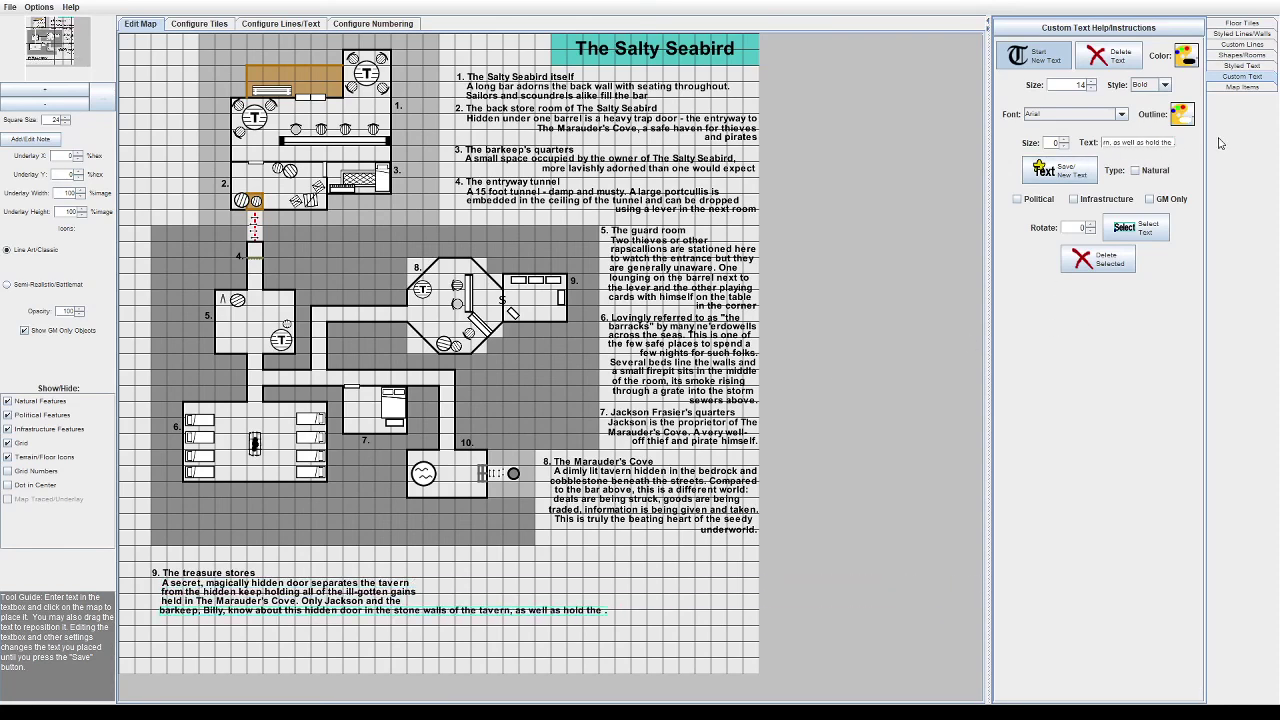
Step: Split the end of entry 9 into lines starting at "walls of the tavern" and "medalion that opens the door."
left_click_drag(1220, 143, 1220, 143)
key("ctrl+x")
left_click(1060, 171)
key("ctrl+v")
left_click(167, 626)
left_click_drag(1133, 143, 1178, 143)
key("ctrl+x")
Step: Add the heading "10. The well and secret exit" beside entry 9 and place its description starting "A well of clean drinking water"
type("10. The well and secret exit")
left_click(489, 577)
left_click_drag(489, 577, 475, 577)
left_click(1060, 171)
left_click(1135, 143)
type("A well of ")
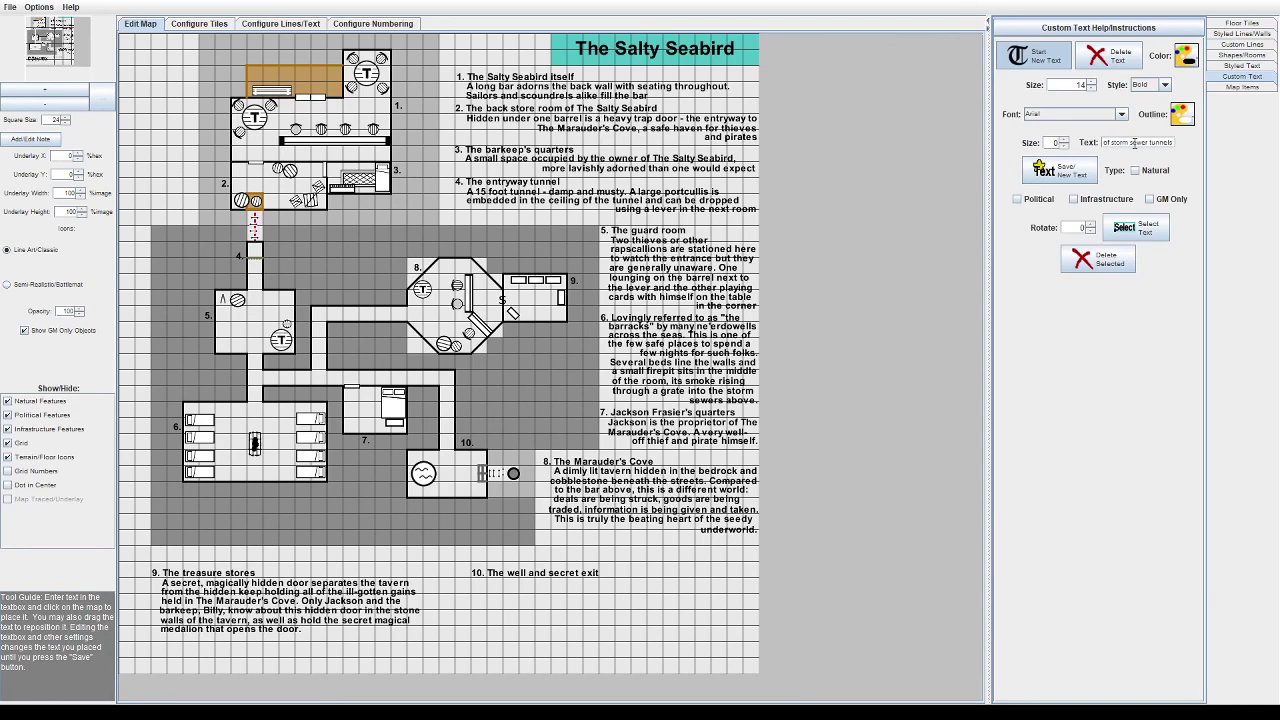
type(" entrance")
left_click(493, 585)
left_click_drag(600, 583, 595, 580)
Step: Start the second line of the entry 10 description at "and a ladder exiting into the maze"
left_click(1114, 143)
key("Left")
key("Left")
key("Left")
key("Left")
key("Left")
key("Left")
key("Left")
key("Left")
key("Left")
key("Left")
key("Left")
key("Left")
key("Left")
key("Left")
key("Left")
key("Left")
key("Left")
key("Left")
key("Left")
key("Left")
key("shift+End")
key("ctrl+x")
left_click(1060, 171)
left_click(1117, 143)
key("ctrl+v")
left_click(504, 597)
left_click_drag(504, 597, 487, 594)
Step: Move the entry 10 text from "above The Marauder's Cove" onward to a third line
left_click(1147, 143)
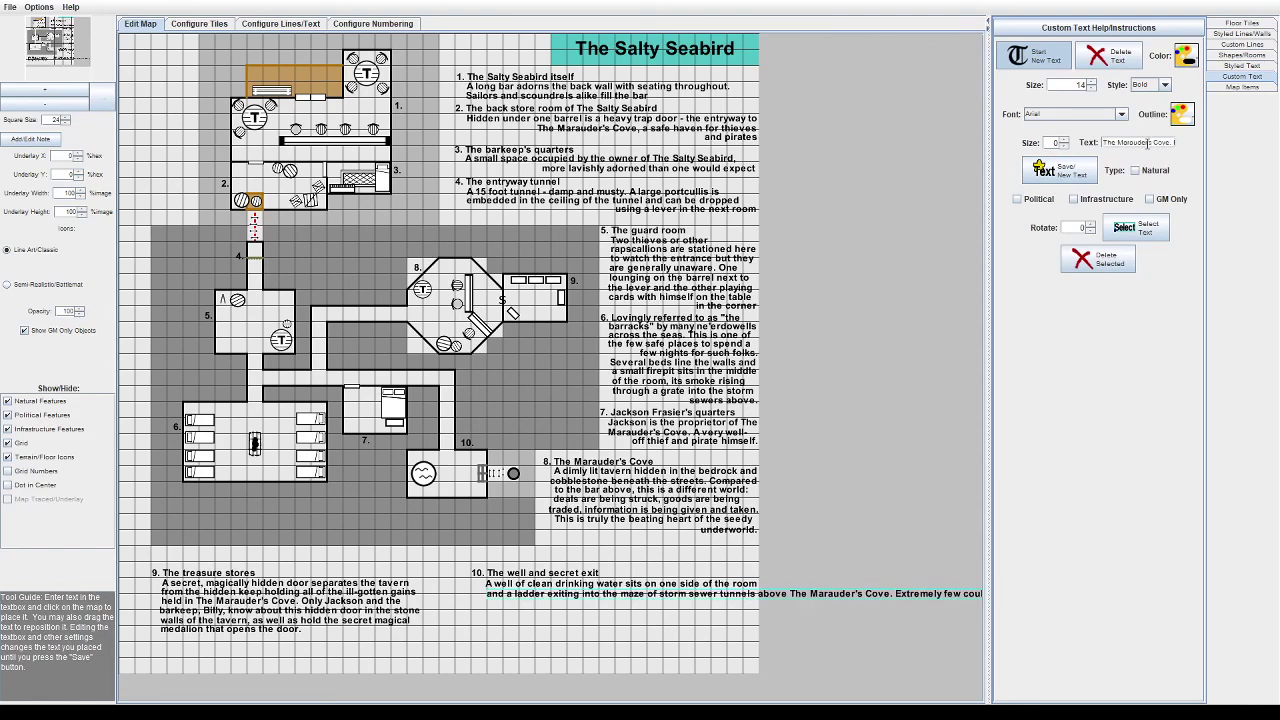
key("Right")
key("Right")
key("Right")
key("Right")
key("Right")
key("Right")
key("Right")
key("Right")
key("Right")
key("Right")
key("Right")
key("Right")
key("Right")
key("shift+End")
key("ctrl+x")
left_click(1060, 171)
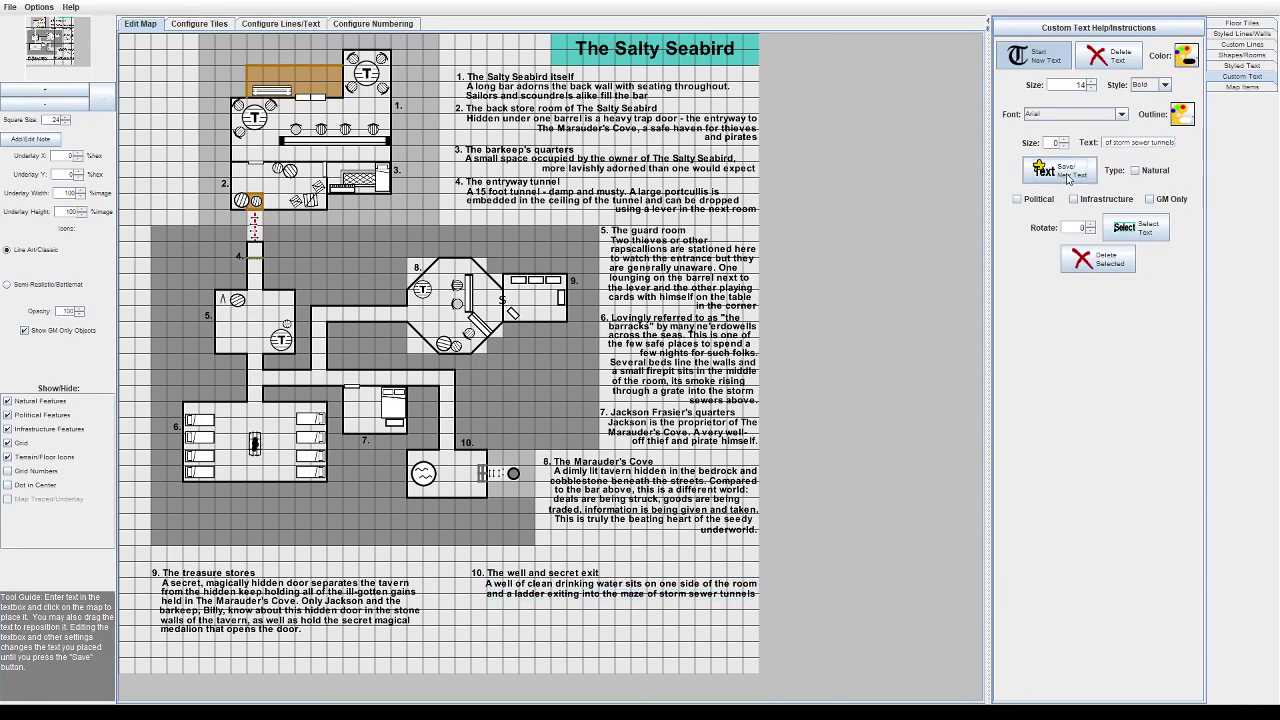
left_click(1130, 144)
key("ctrl+v")
left_click(490, 604)
Step: Insert ", a grate at the bottom to drain any overflow" after "The Marauder's Cove" in entry 10
left_click(1149, 147)
type(", a grate at the bottom to catch the")
key("BackSpace")
key("BackSpace")
key("BackSpace")
key("BackSpace")
key("BackSpace")
key("BackSpace")
key("BackSpace")
key("BackSpace")
key("BackSpace")
key("BackSpace")
type("drain any overflow")
key("Return")
Step: Split the rest of entry 10 into lines starting at "any overflow", "through this back entrance", "the giant rats" and "on the way."
left_click(1123, 147)
key("shift+End")
key("ctrl+x")
left_click(1060, 171)
left_click(1130, 144)
key("ctrl+v")
left_click(502, 627)
left_click(505, 637)
key("ctrl+x")
left_click(1060, 171)
key("ctrl+v")
left_click(728, 641)
Step: Finish text editing, switch to the shape and room tools, and hide the map grid
left_click(1136, 228)
left_click(725, 605)
left_click(1045, 65)
left_click(501, 603)
left_click(1242, 55)
left_click(21, 445)
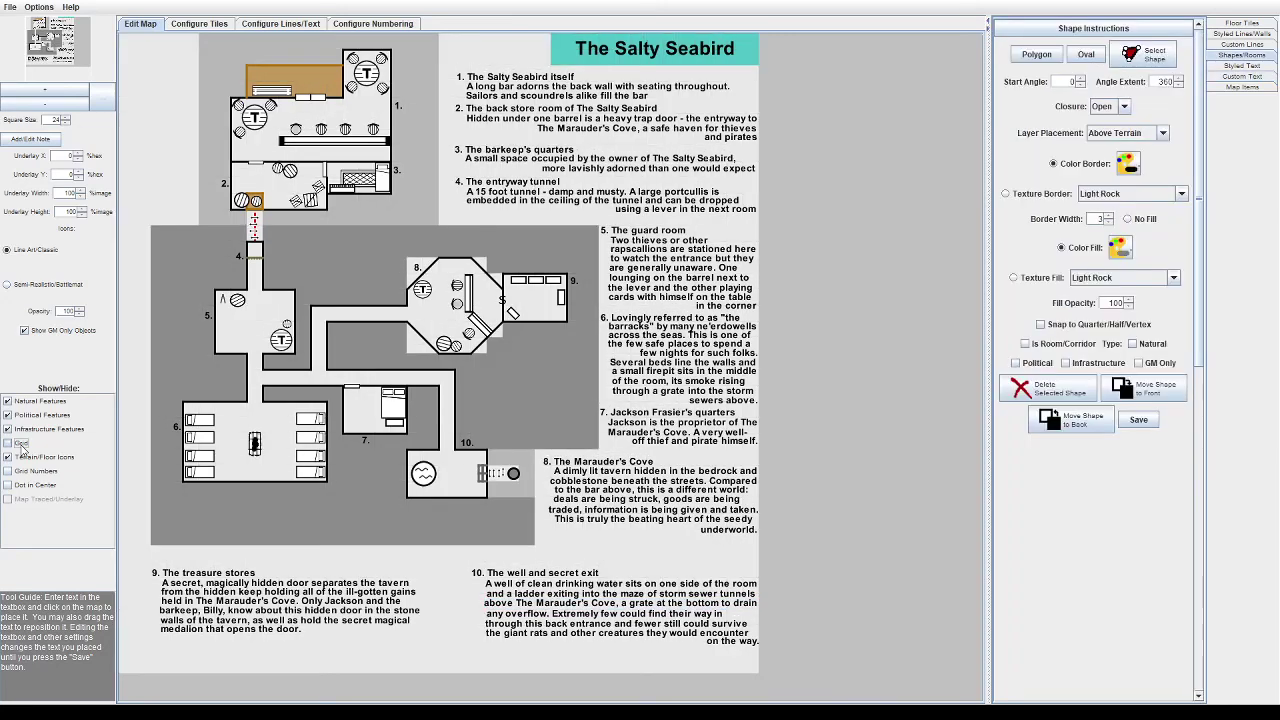